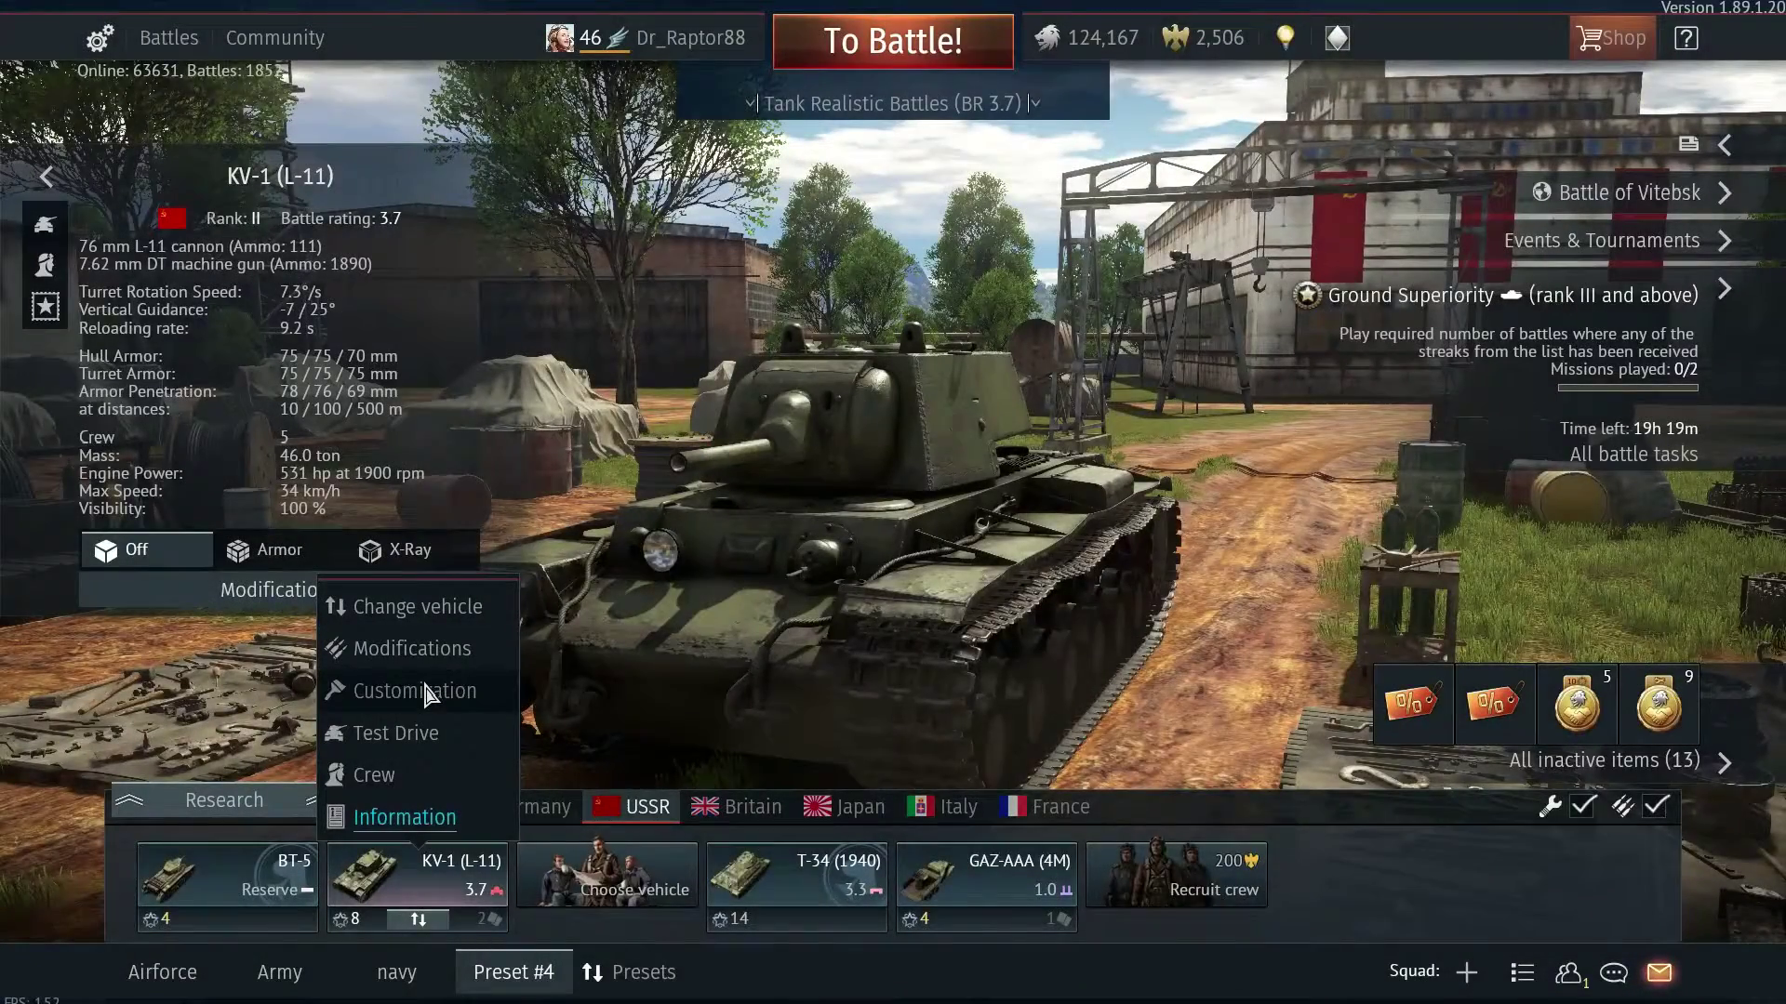
# - Create a KV-1 (L-11) user skin template from its Customization screen and acknowledge the message
pyautogui.click(432, 686)
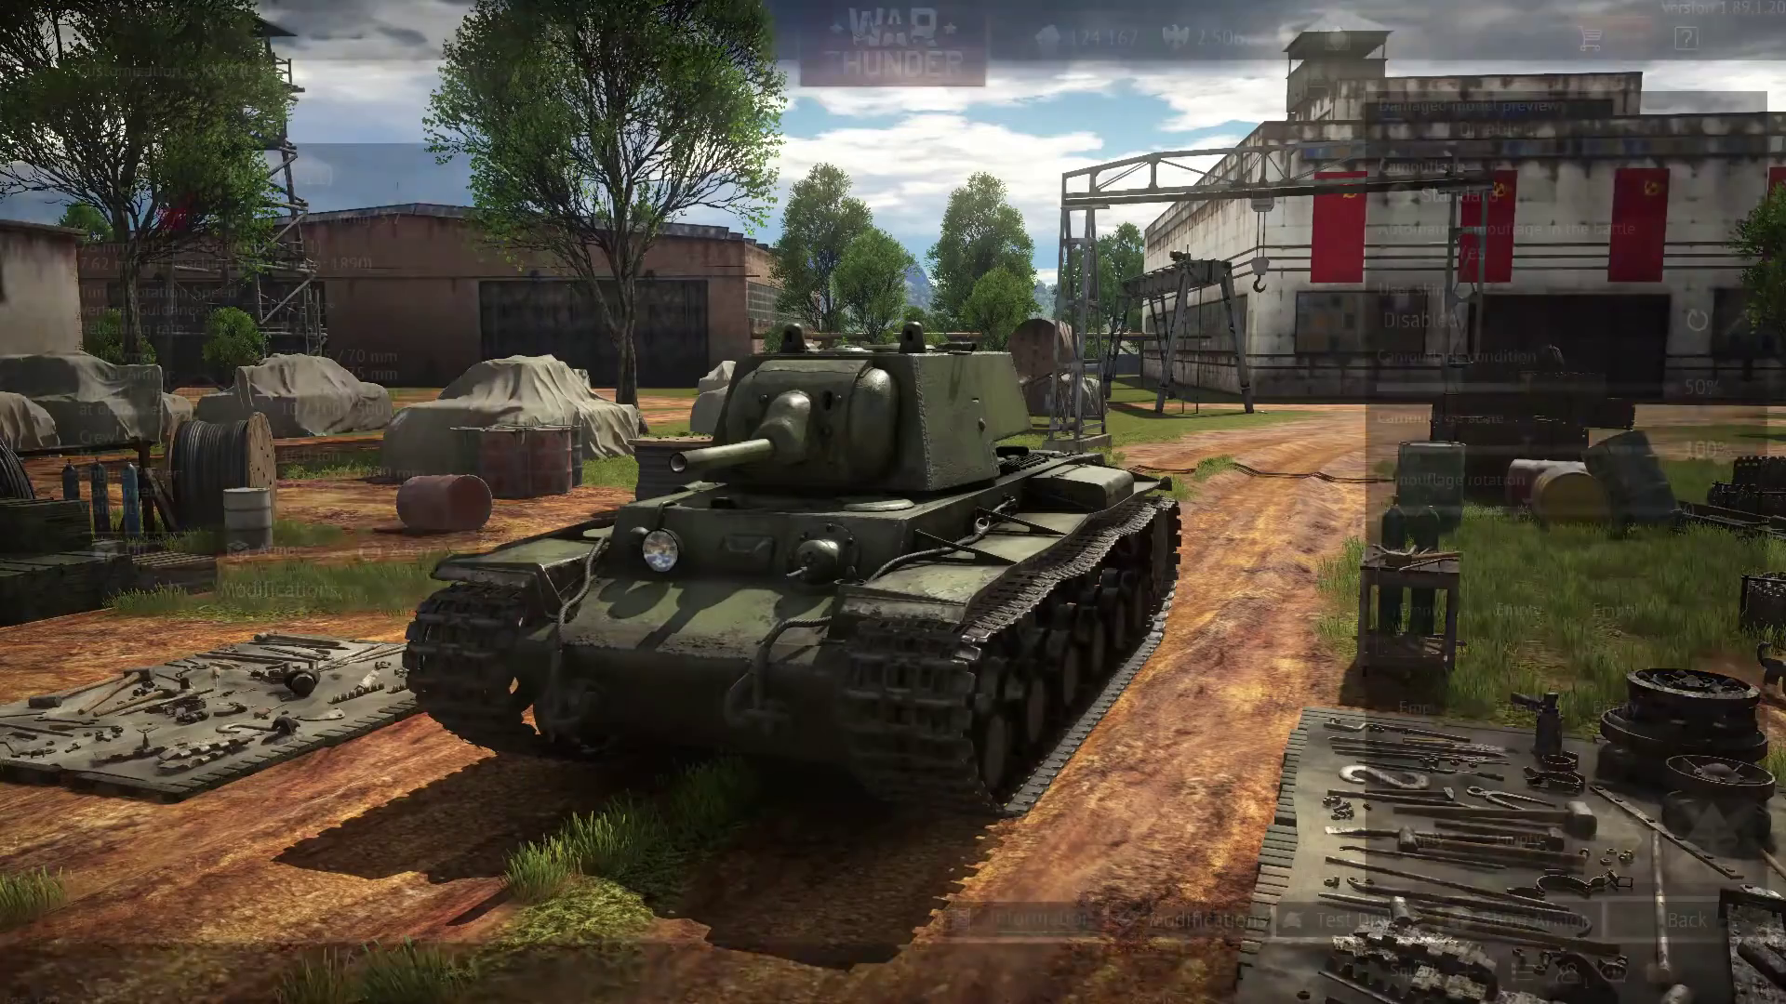
pyautogui.click(1507, 195)
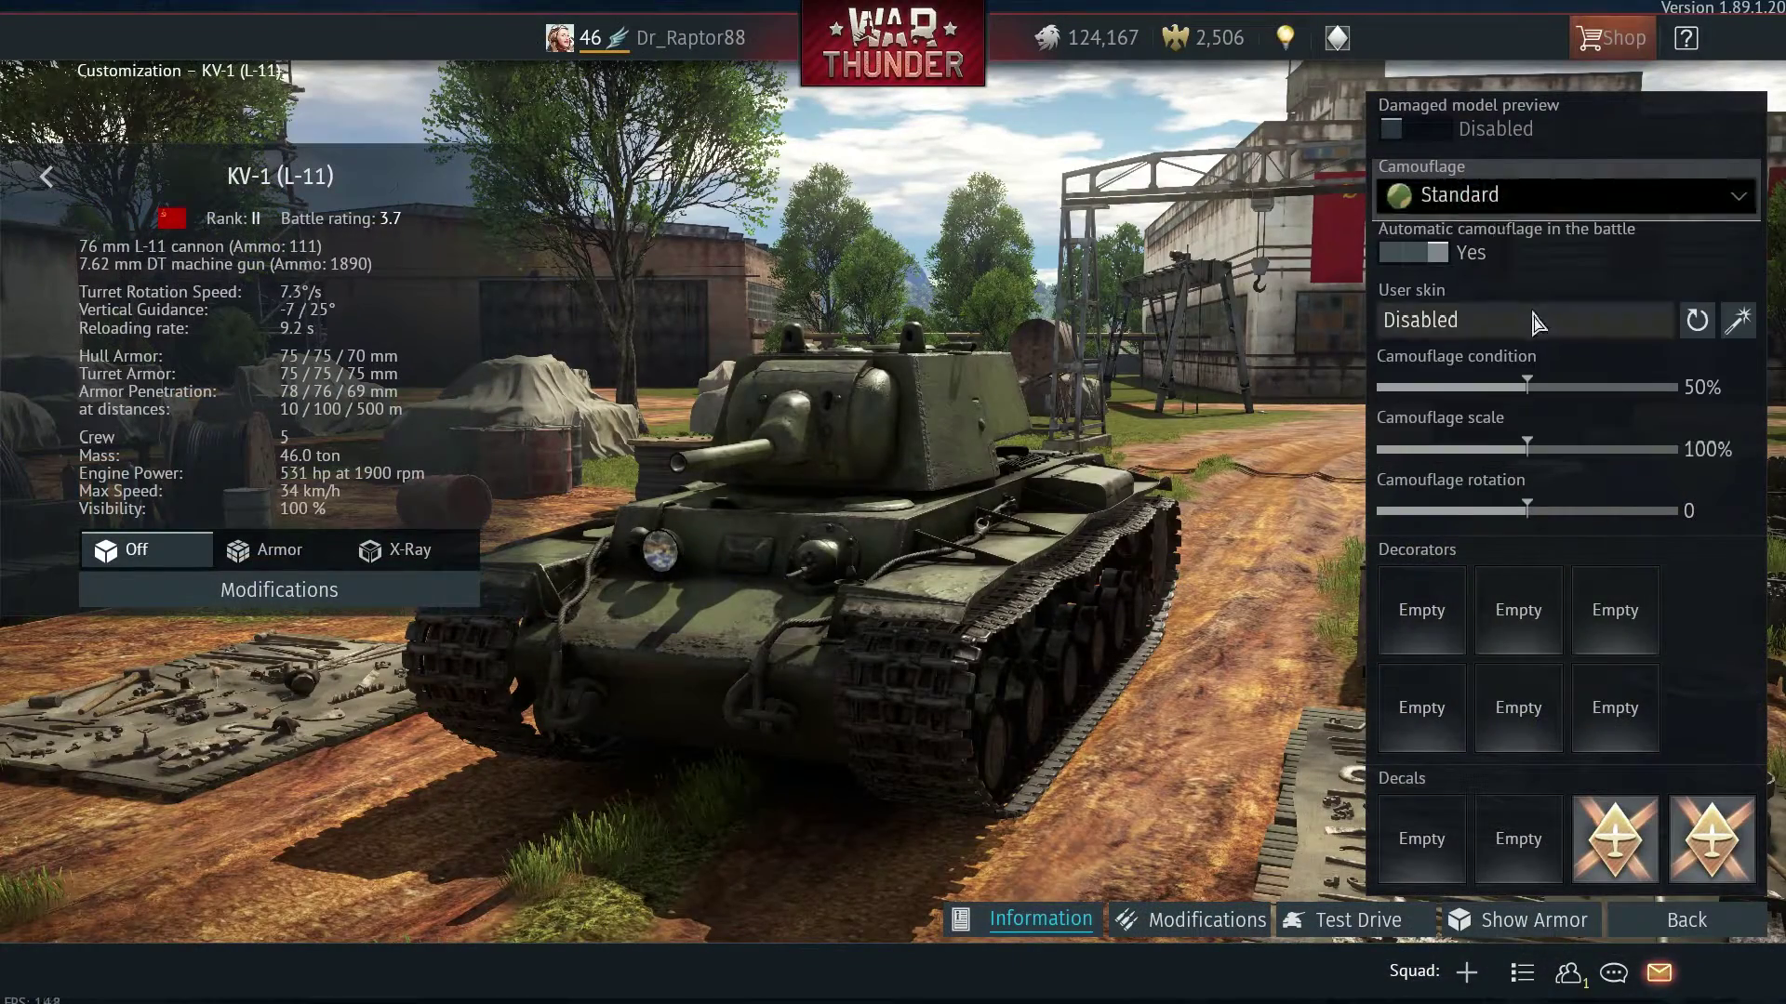
pyautogui.click(1736, 320)
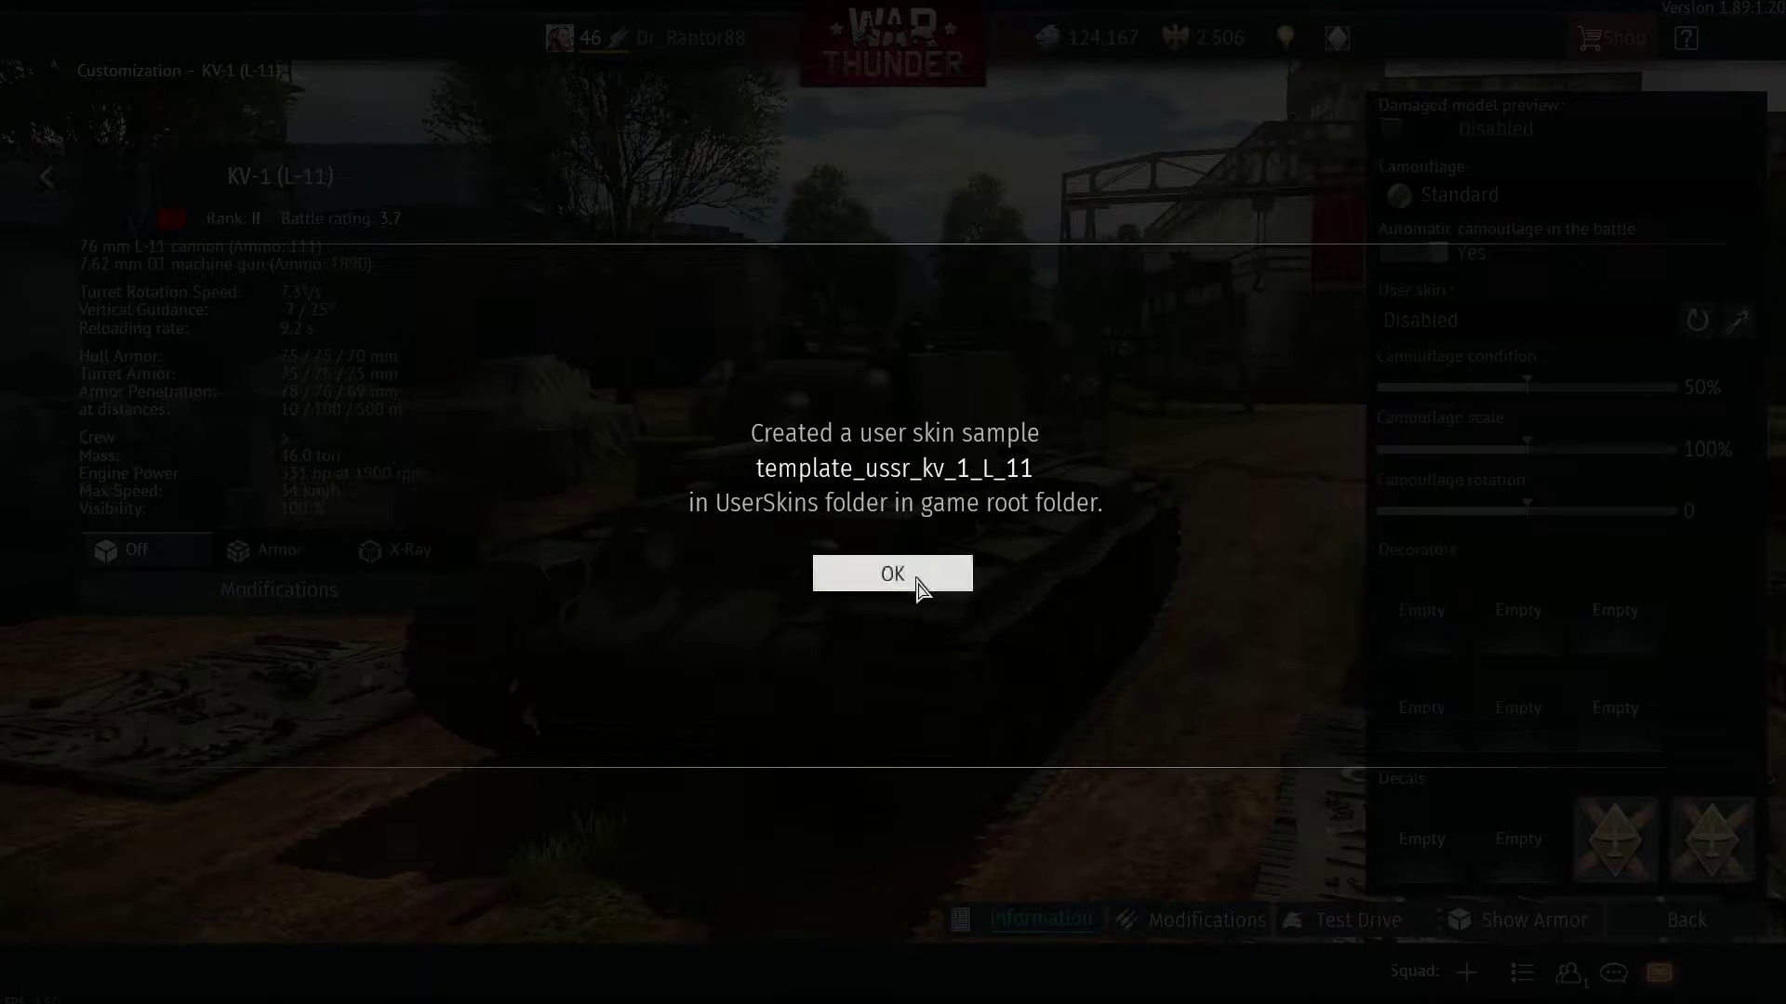
pyautogui.click(917, 581)
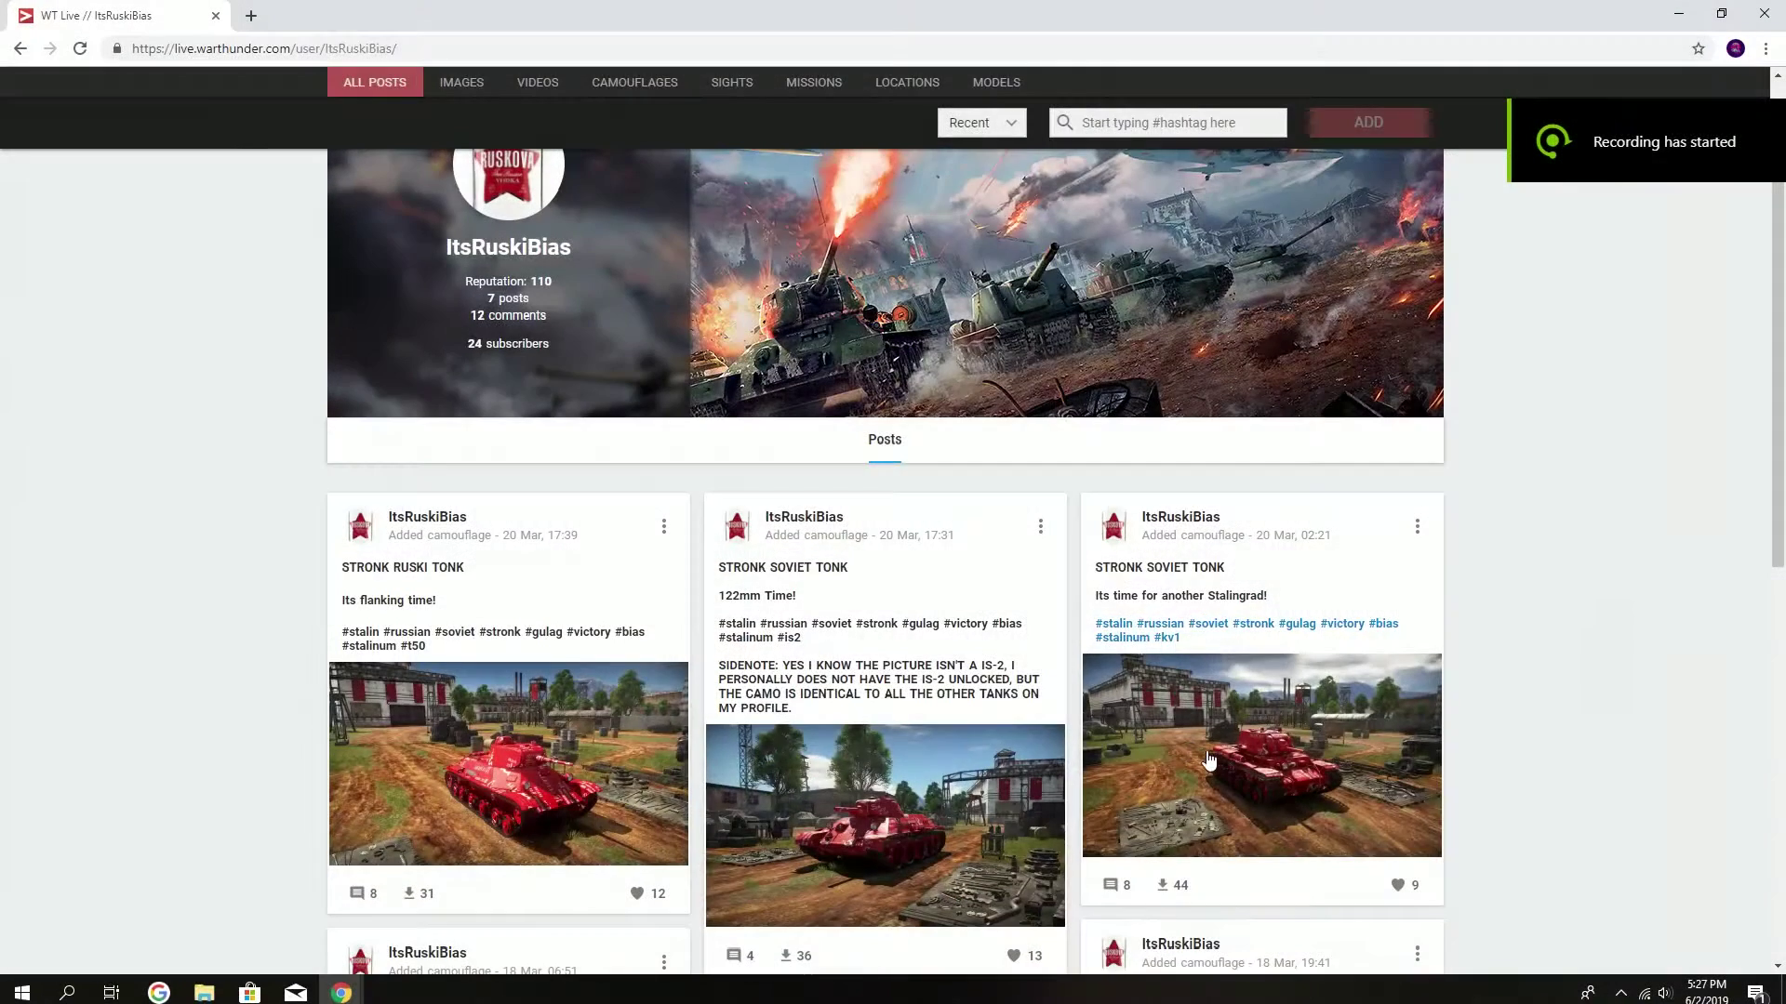
# - Download Red+KV+1.zip from the STRONK SOVIET TONK camouflage post on WT Live
pyautogui.click(981, 614)
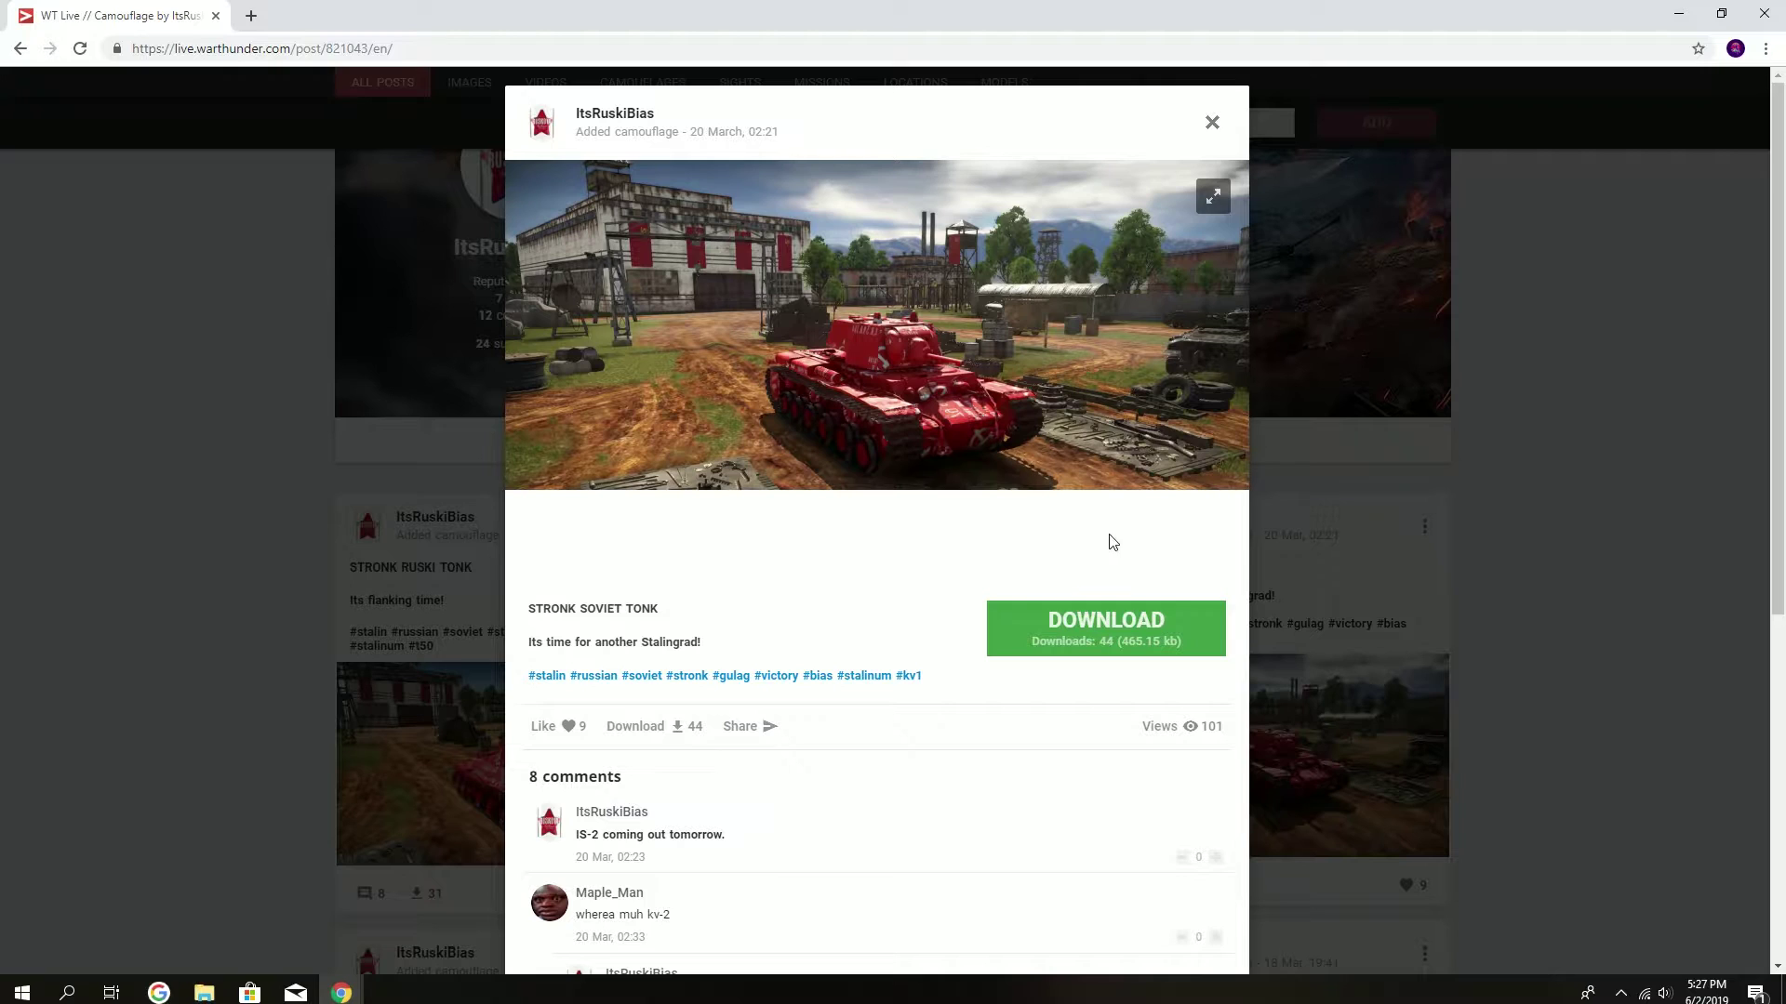
pyautogui.click(1136, 630)
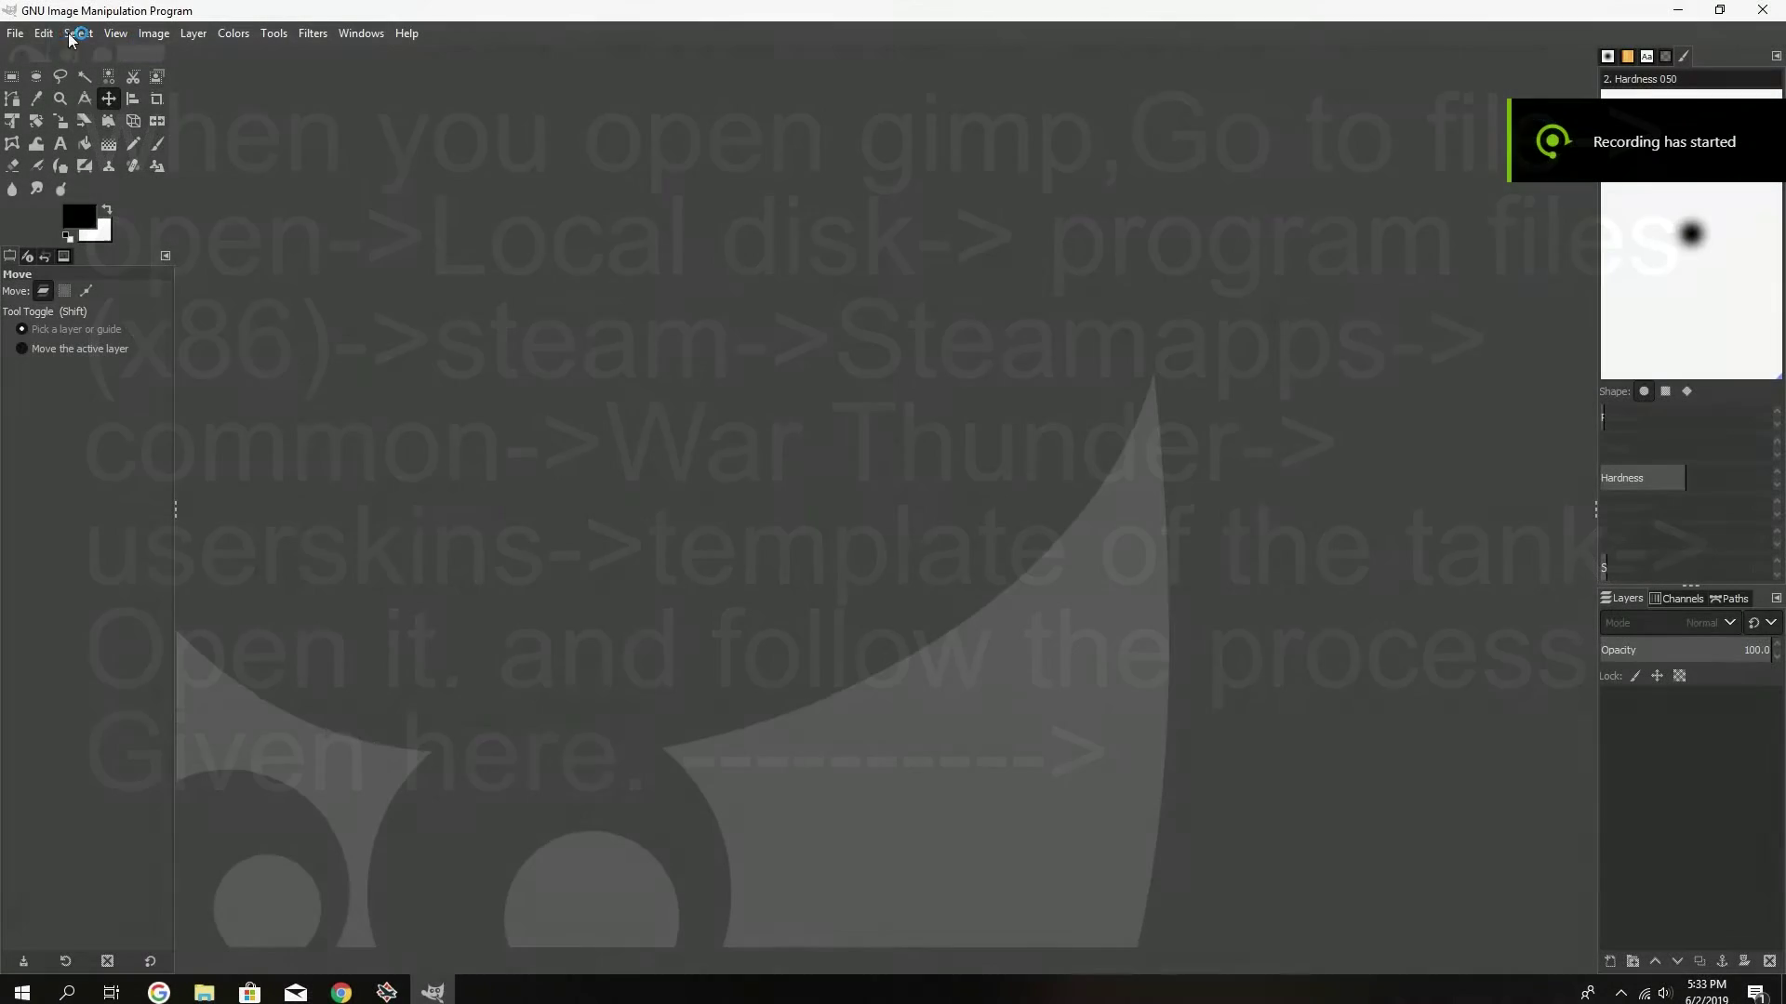
pyautogui.click(30, 35)
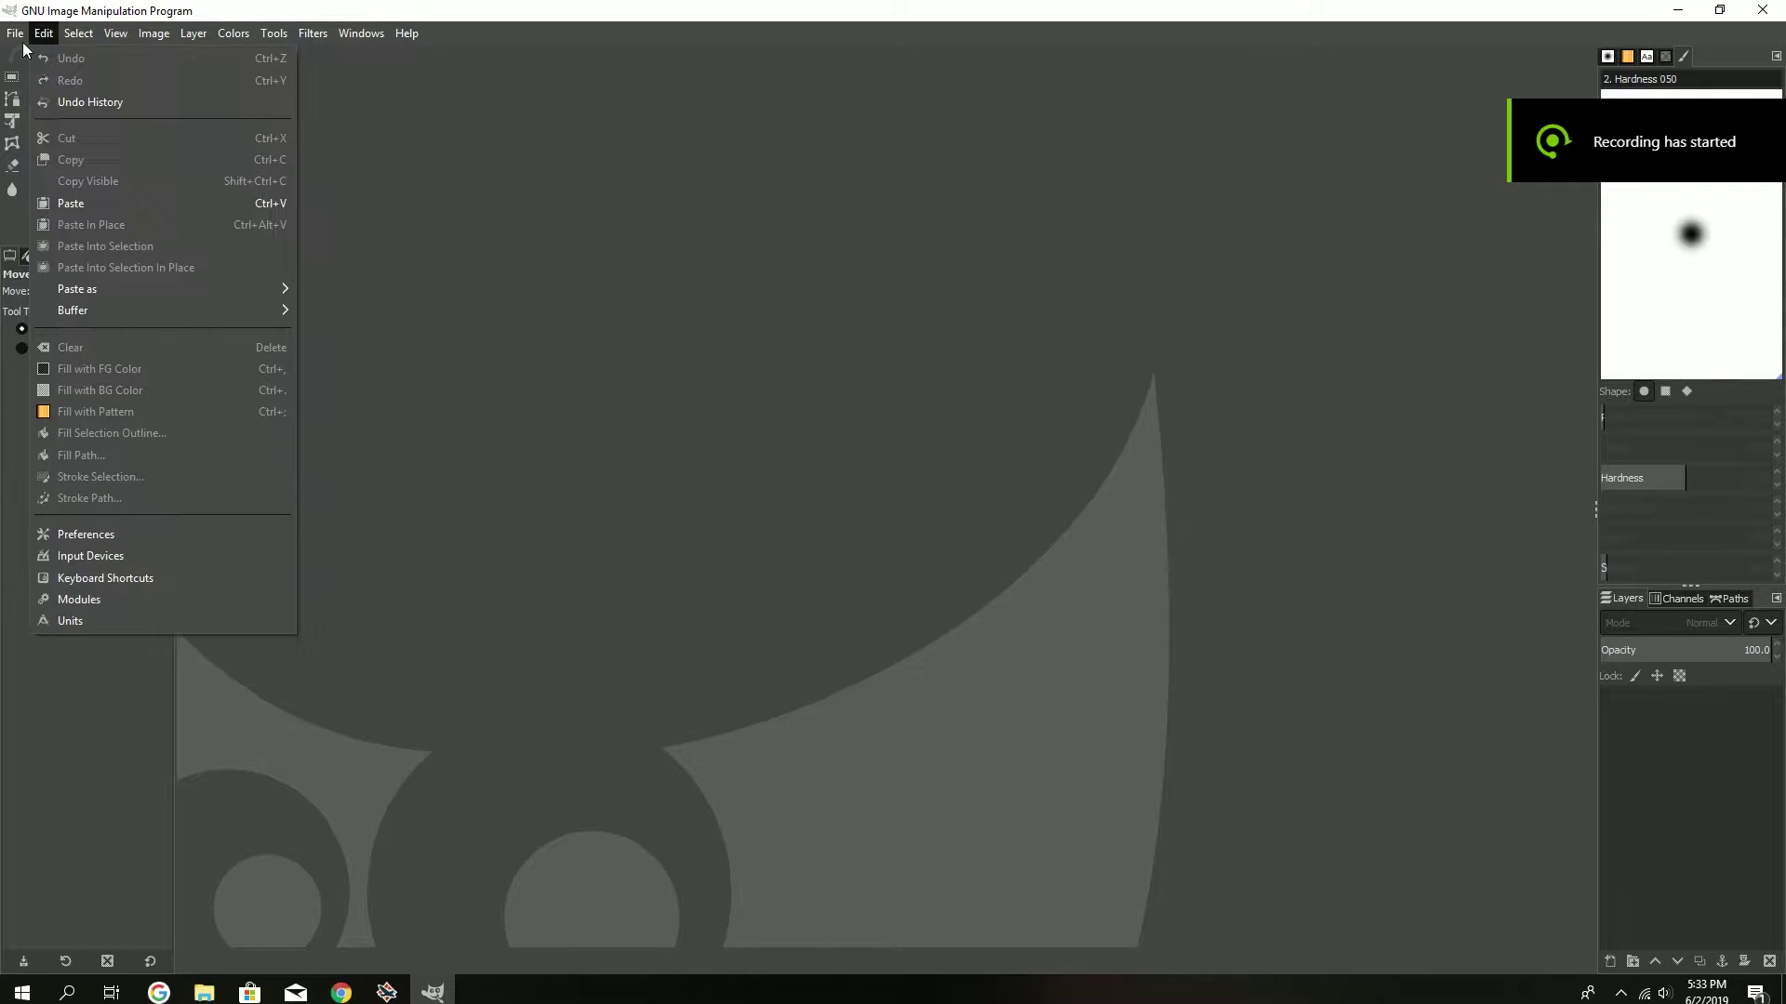
pyautogui.click(42, 103)
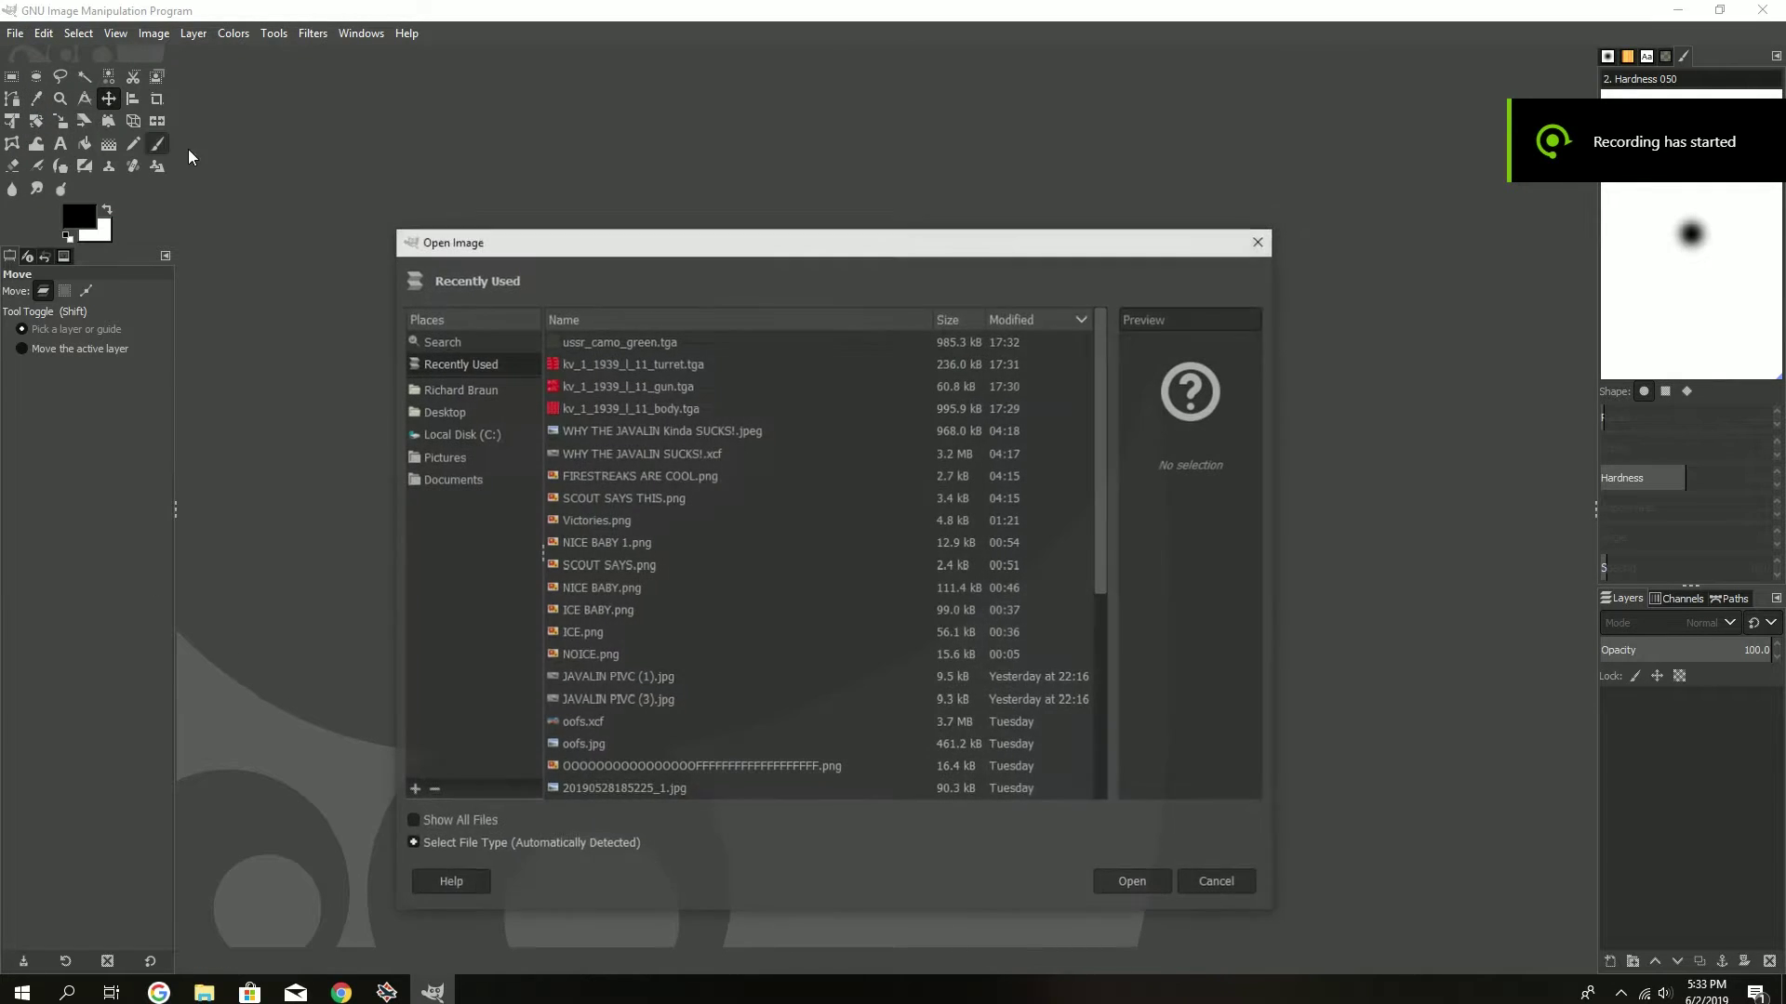
pyautogui.click(442, 455)
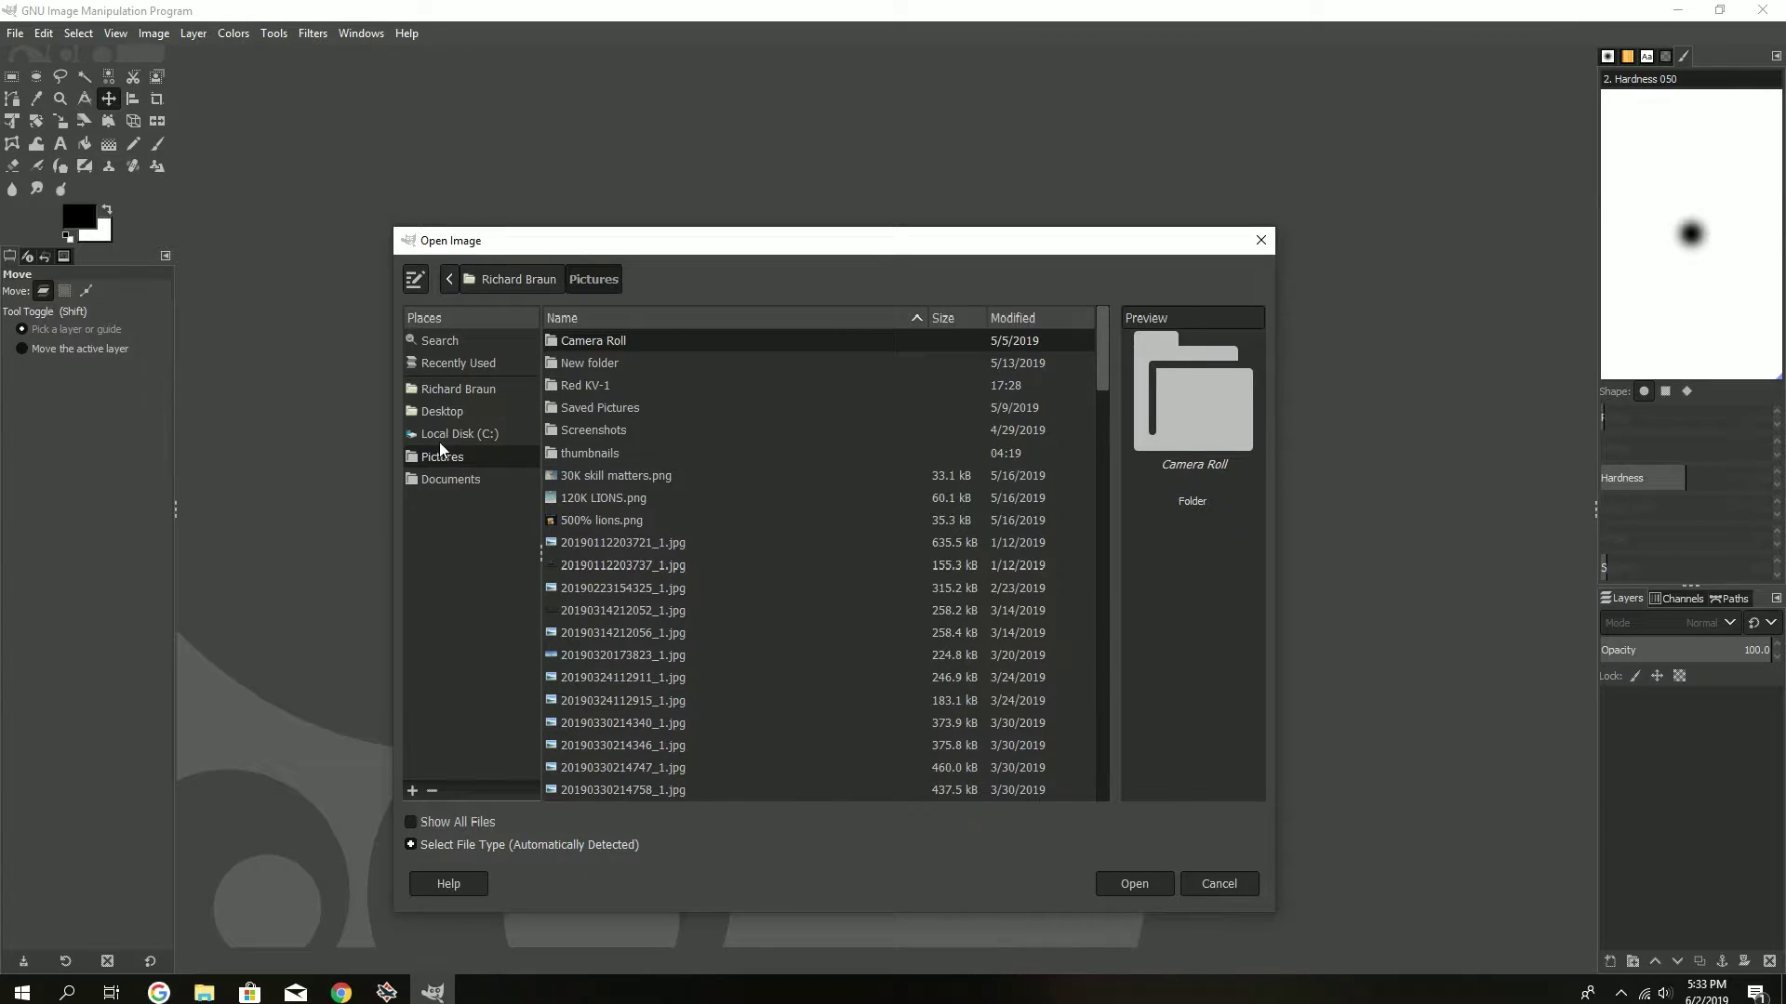
pyautogui.click(592, 387)
pyautogui.doubleClick(592, 387)
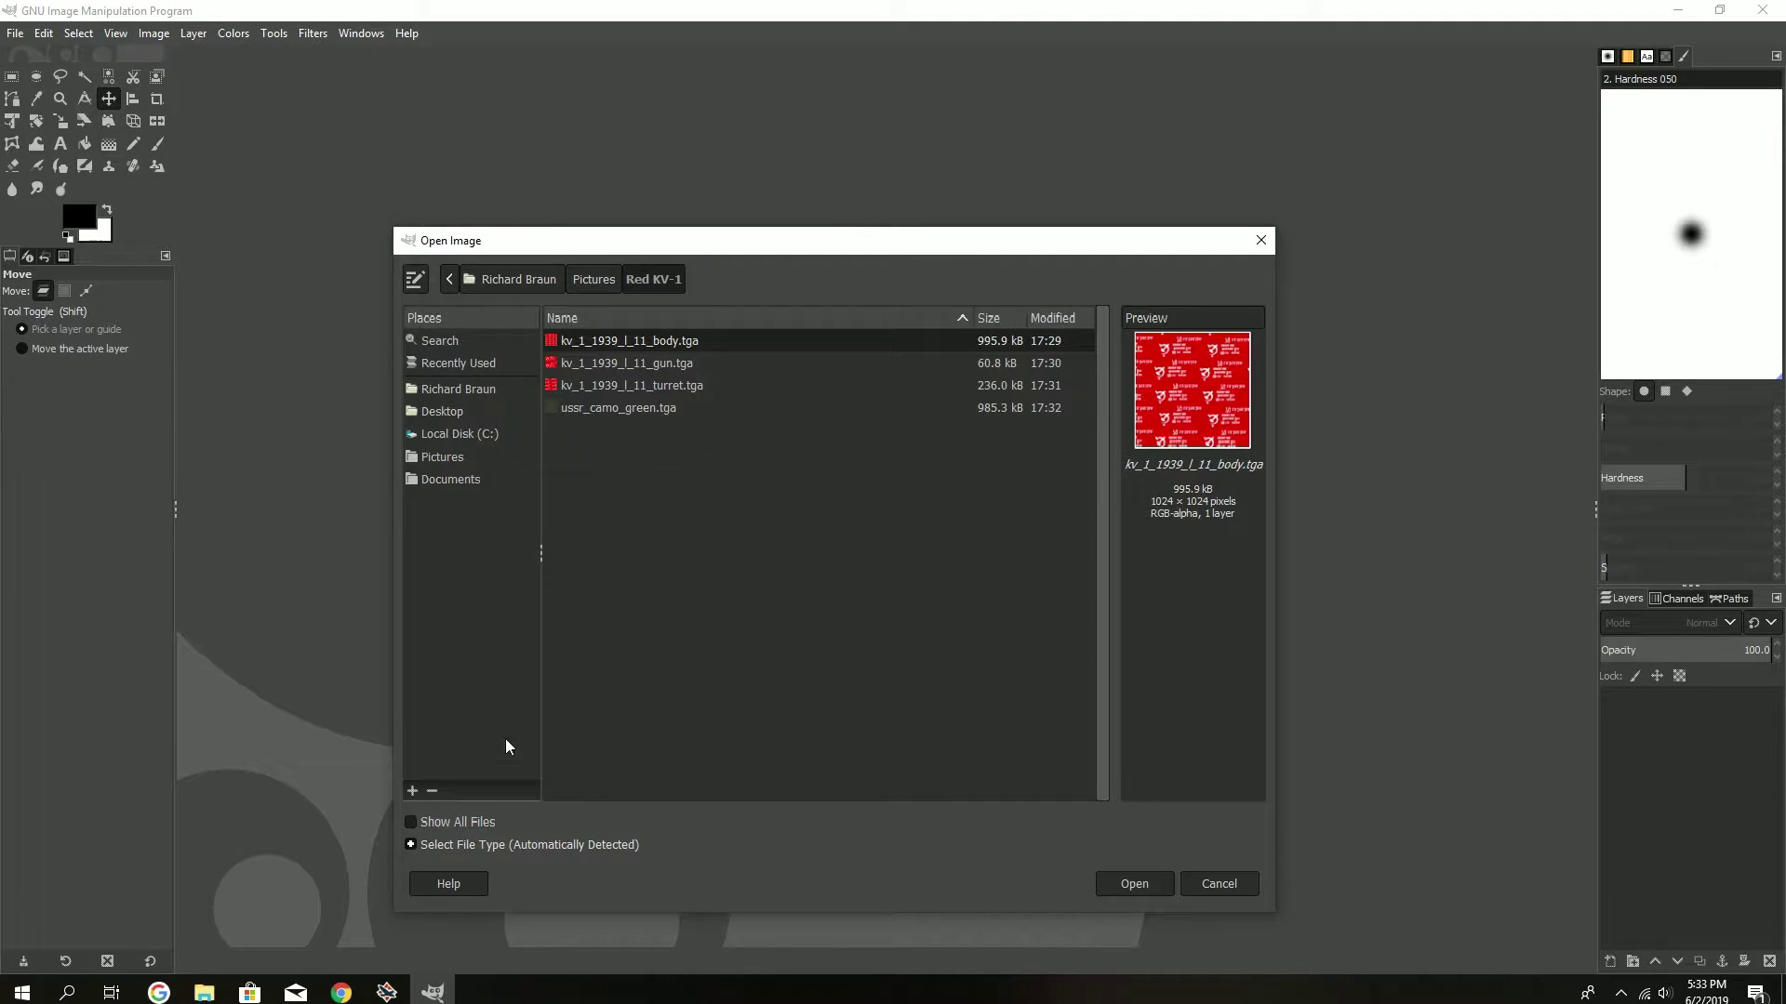
pyautogui.click(1218, 884)
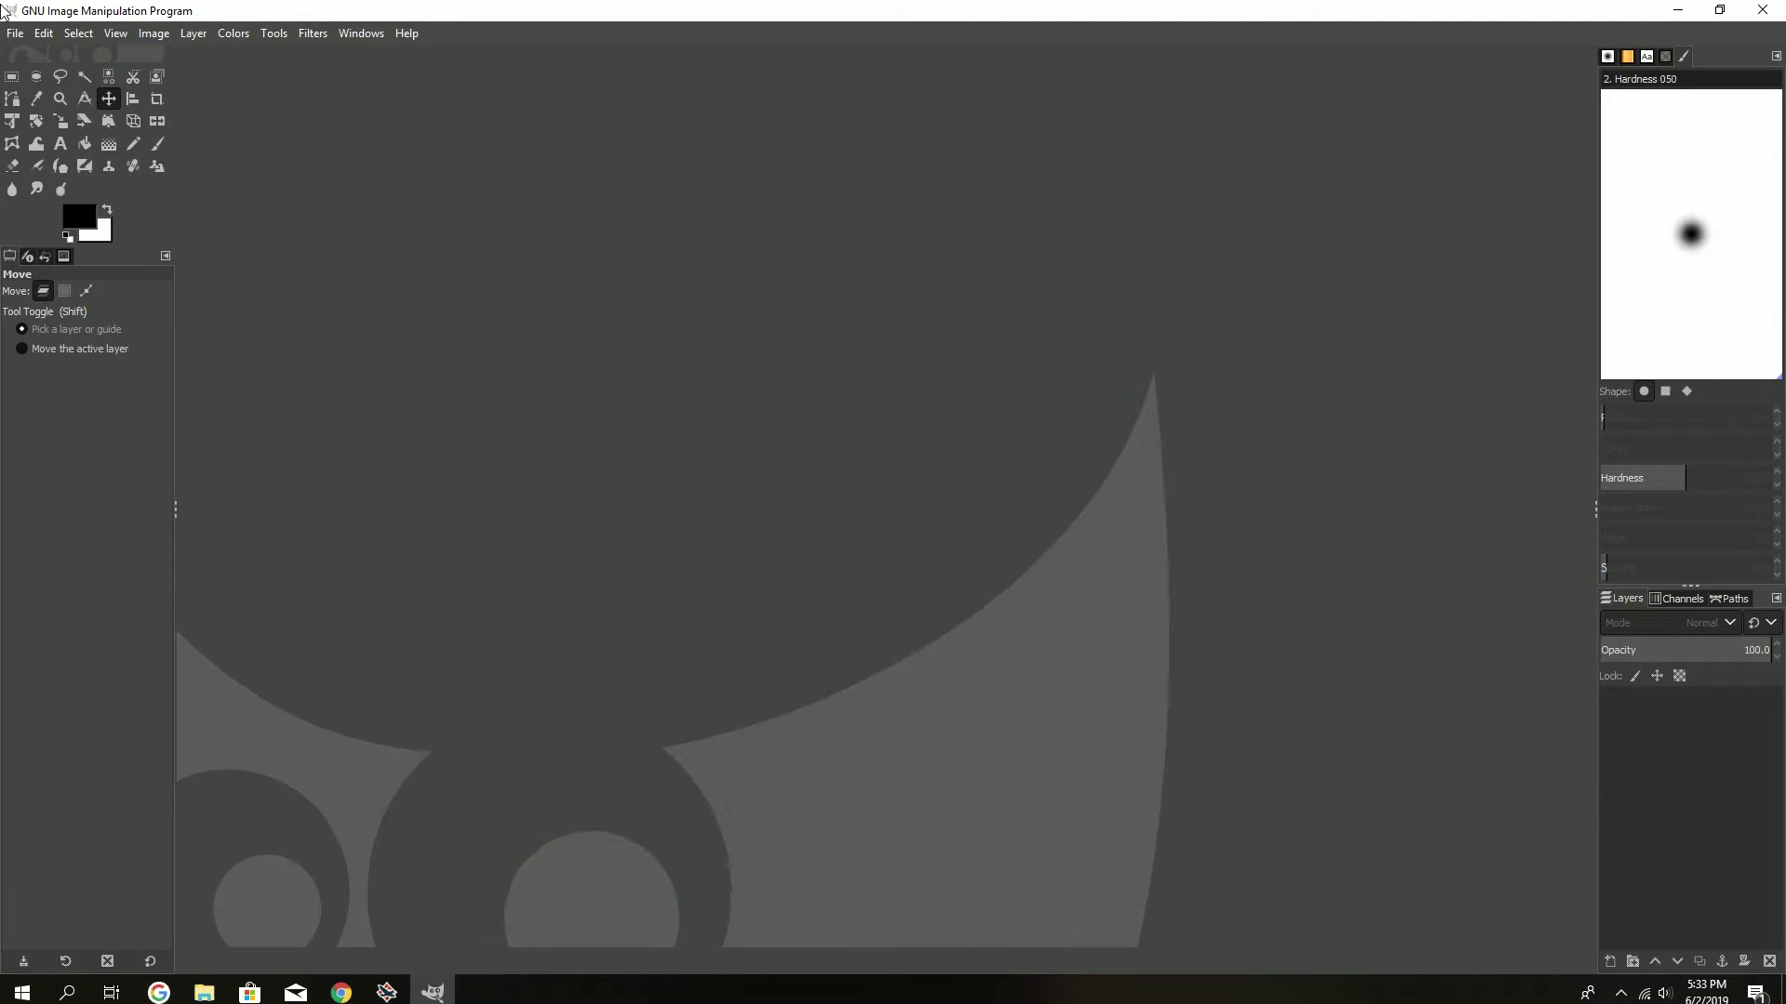
pyautogui.click(9, 11)
pyautogui.press('Escape')
pyautogui.click(15, 32)
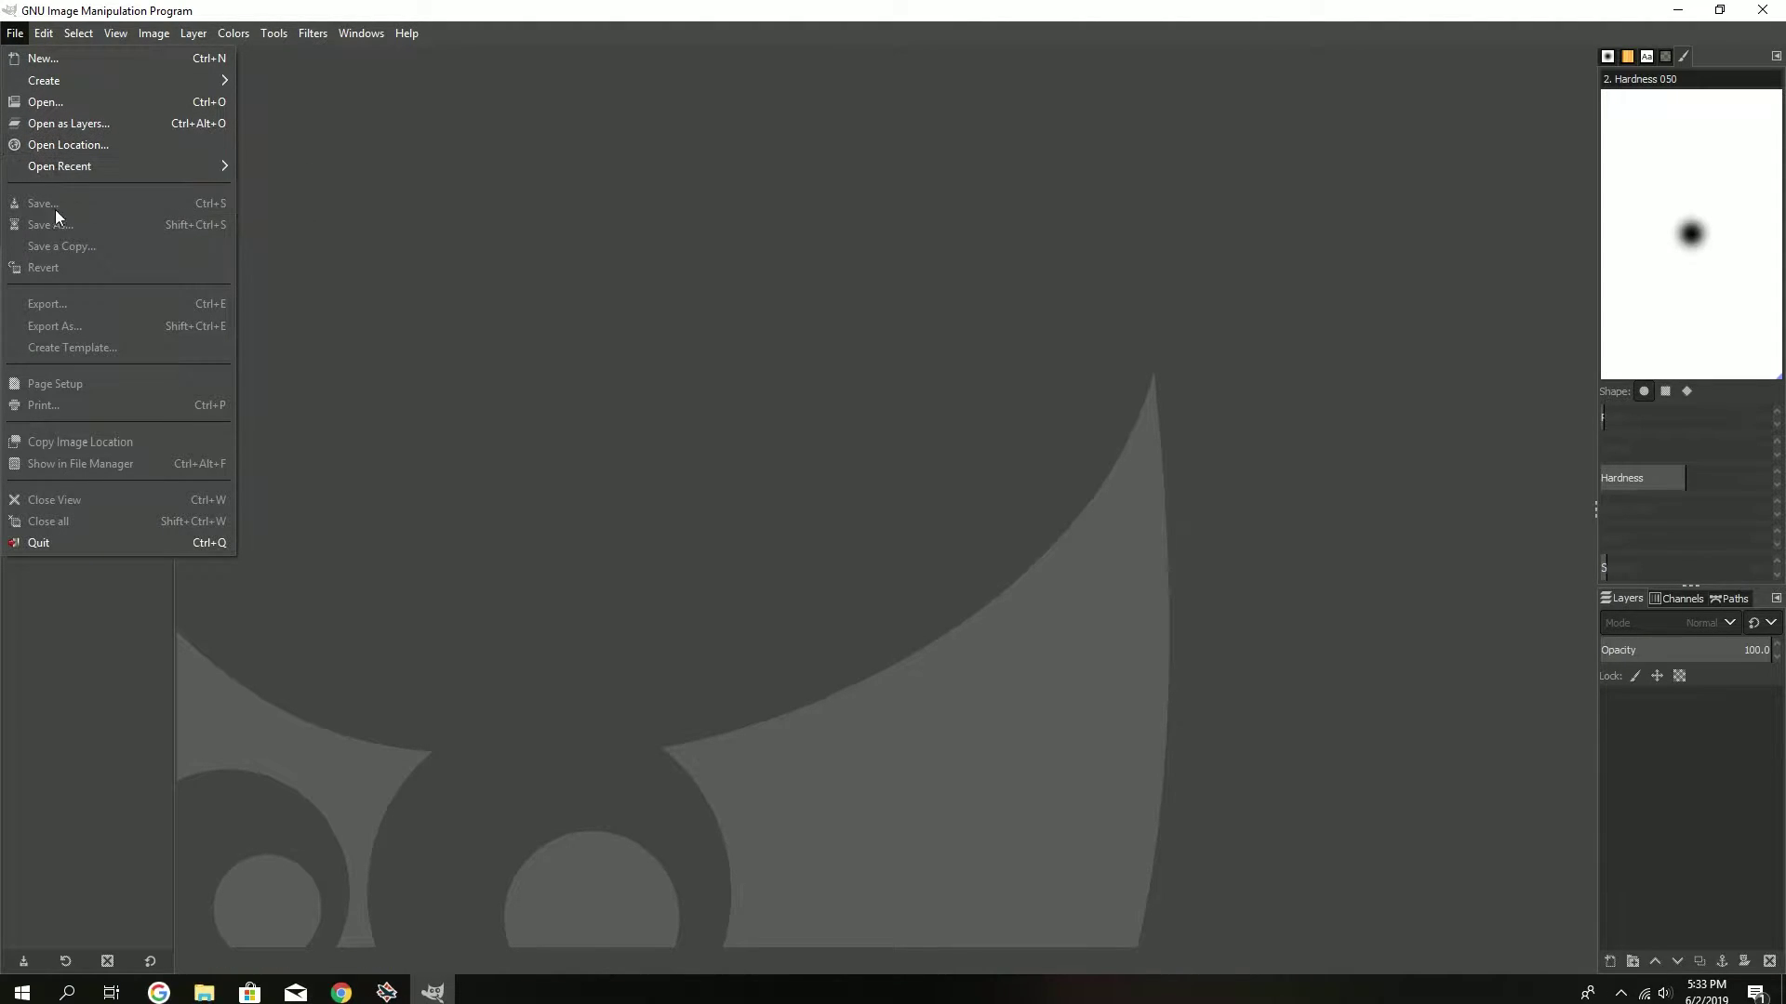
# - In the Open Image dialog, browse to C:\Program Files (x86)\Steam\steamapps
pyautogui.click(56, 100)
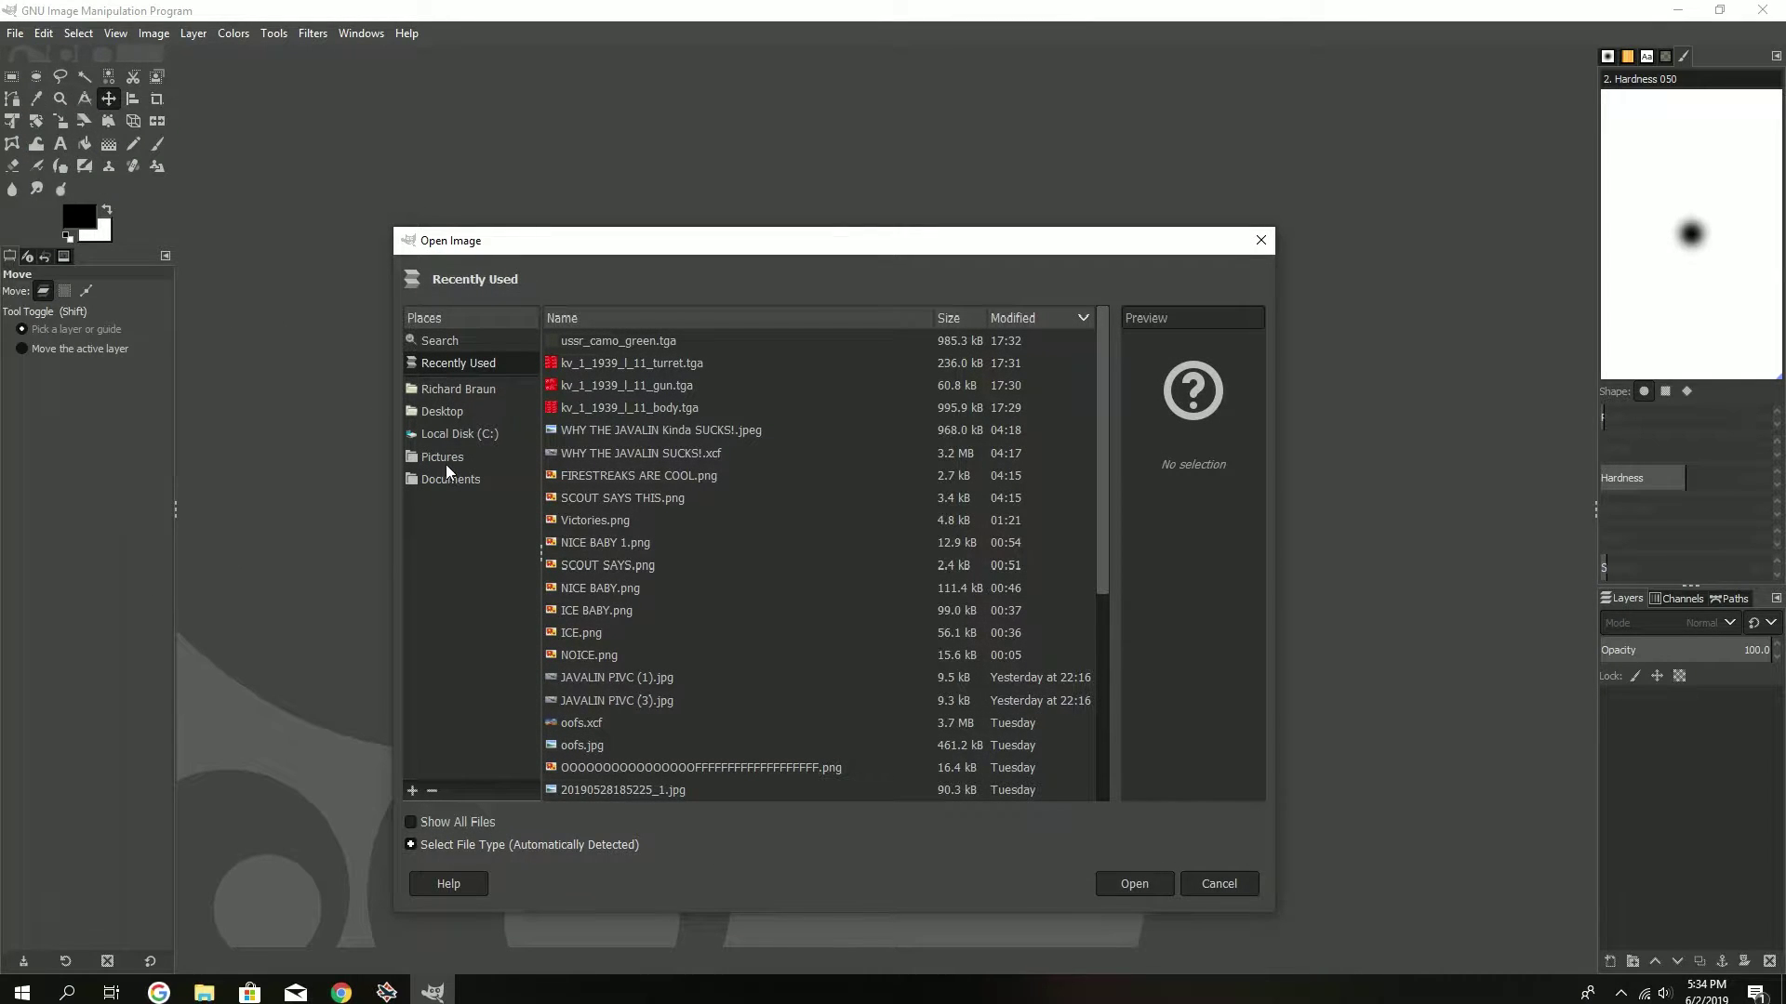
pyautogui.click(446, 435)
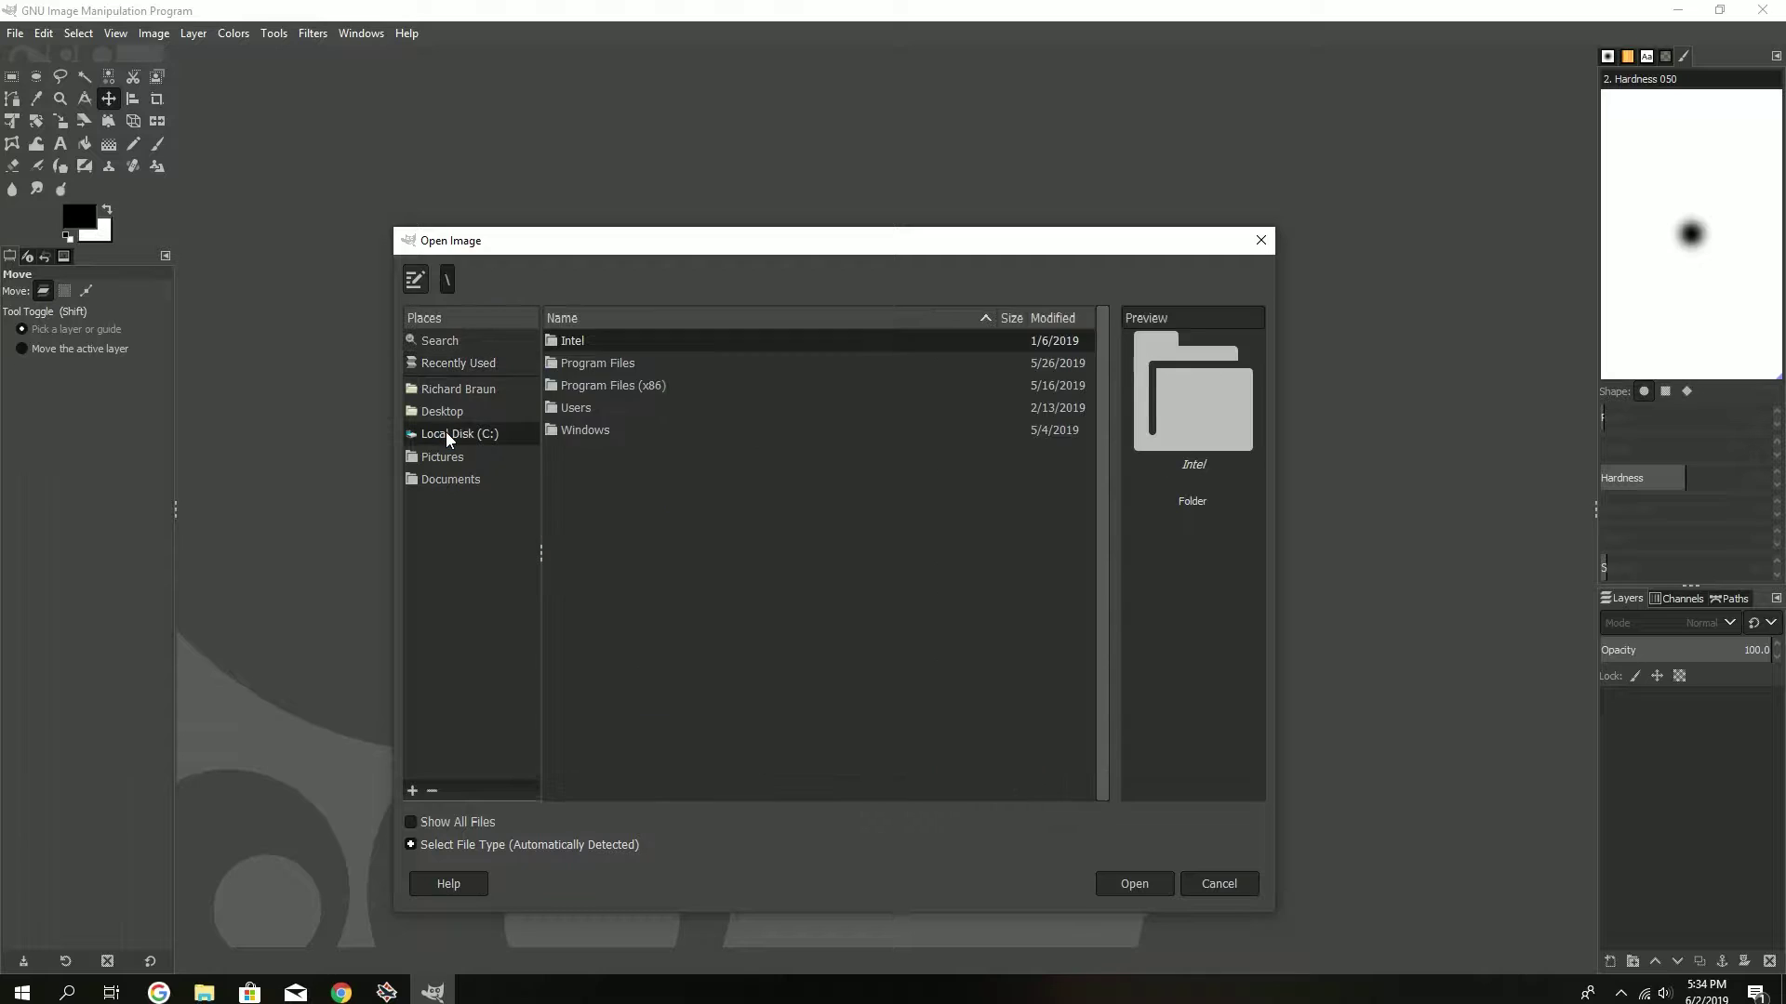
pyautogui.doubleClick(621, 384)
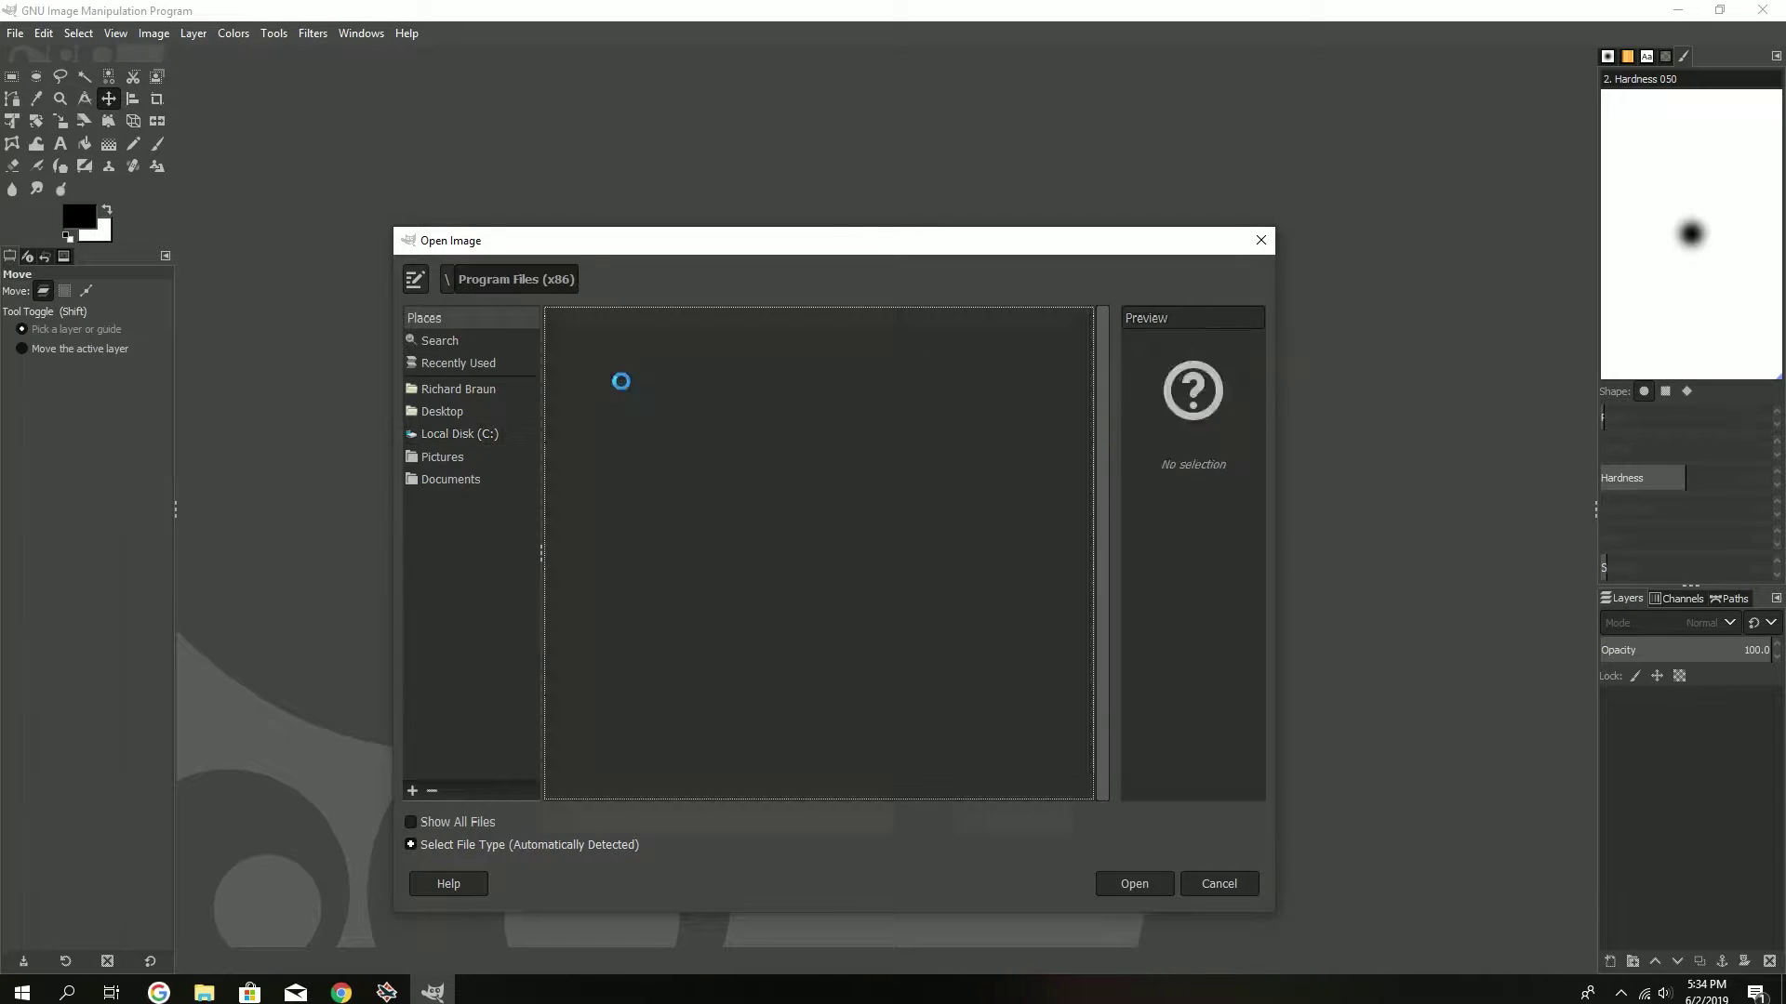
pyautogui.scroll(-2, 590, 693)
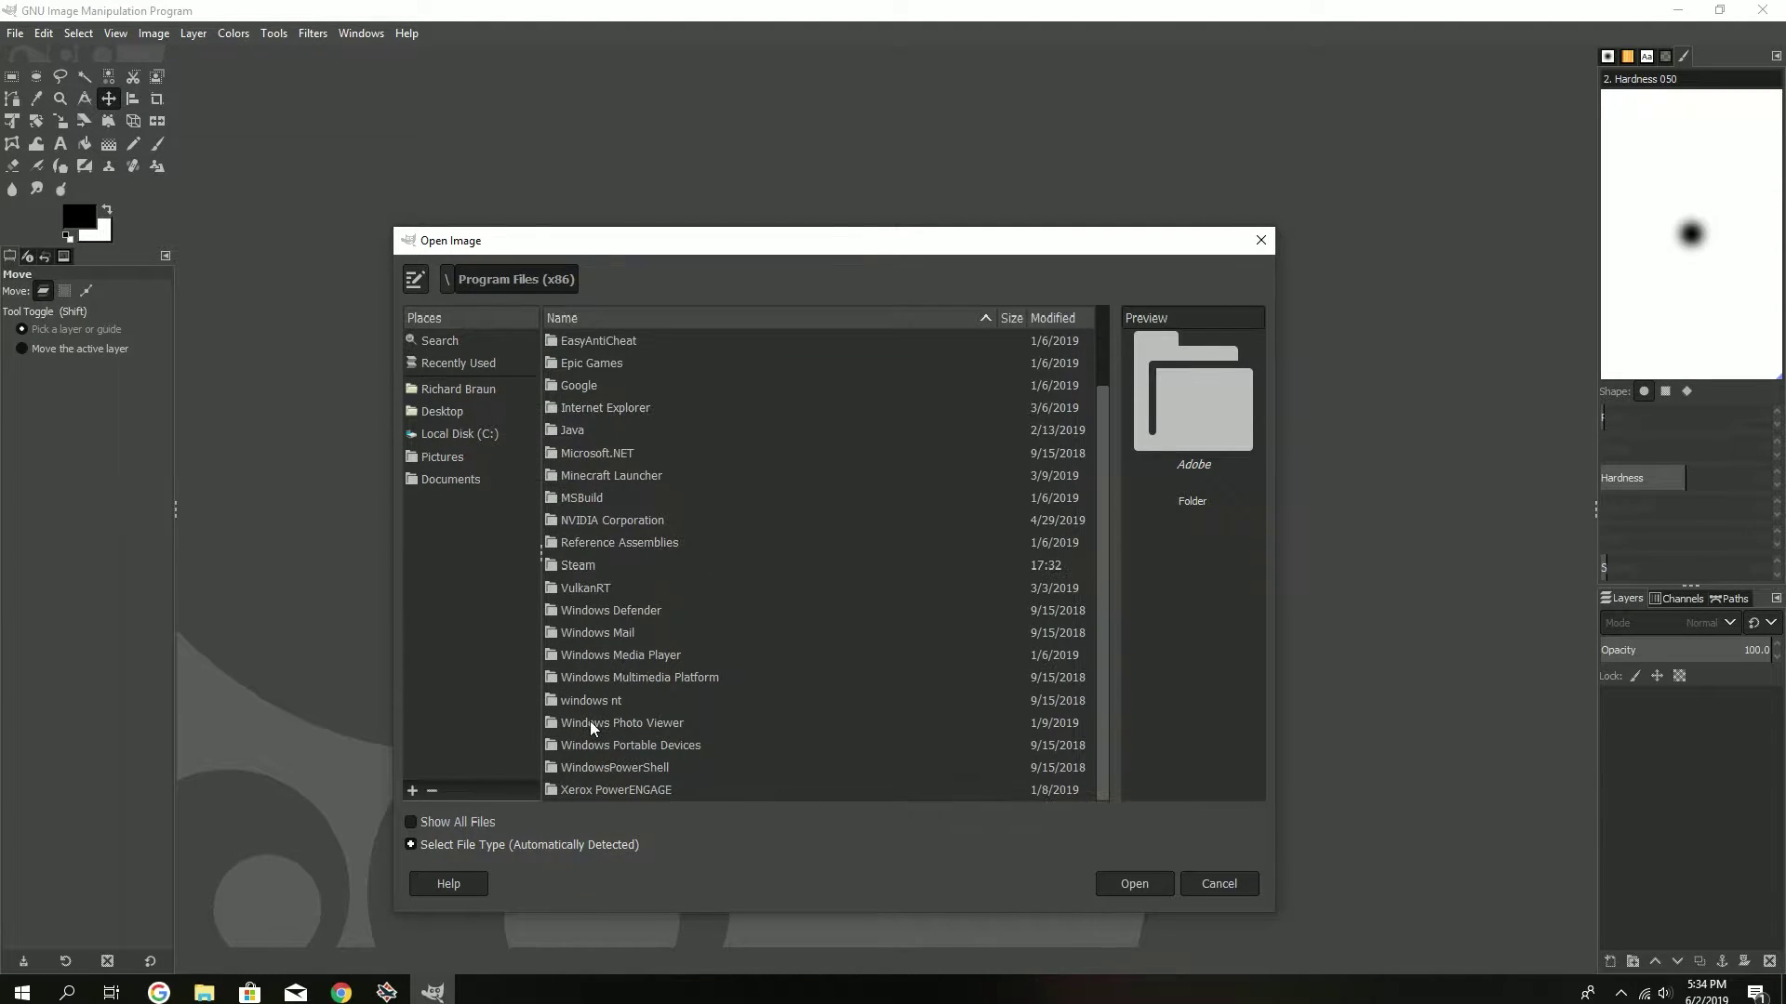
pyautogui.doubleClick(578, 565)
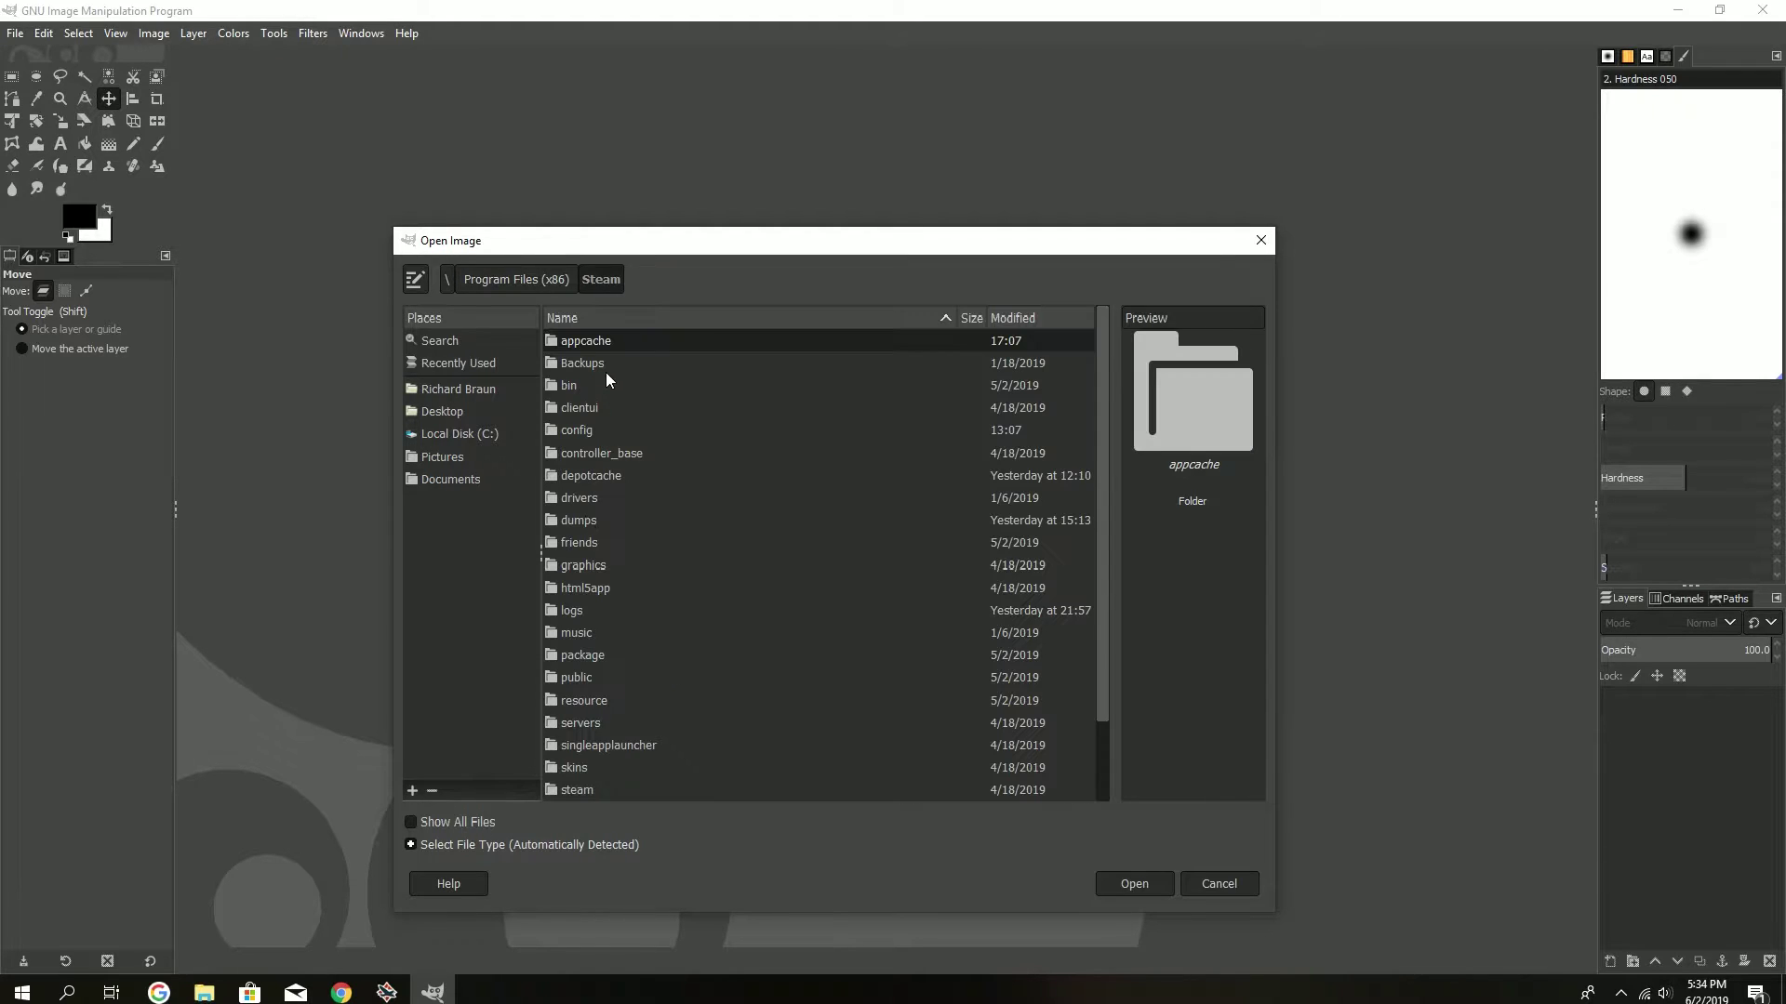
pyautogui.scroll(-2, 603, 697)
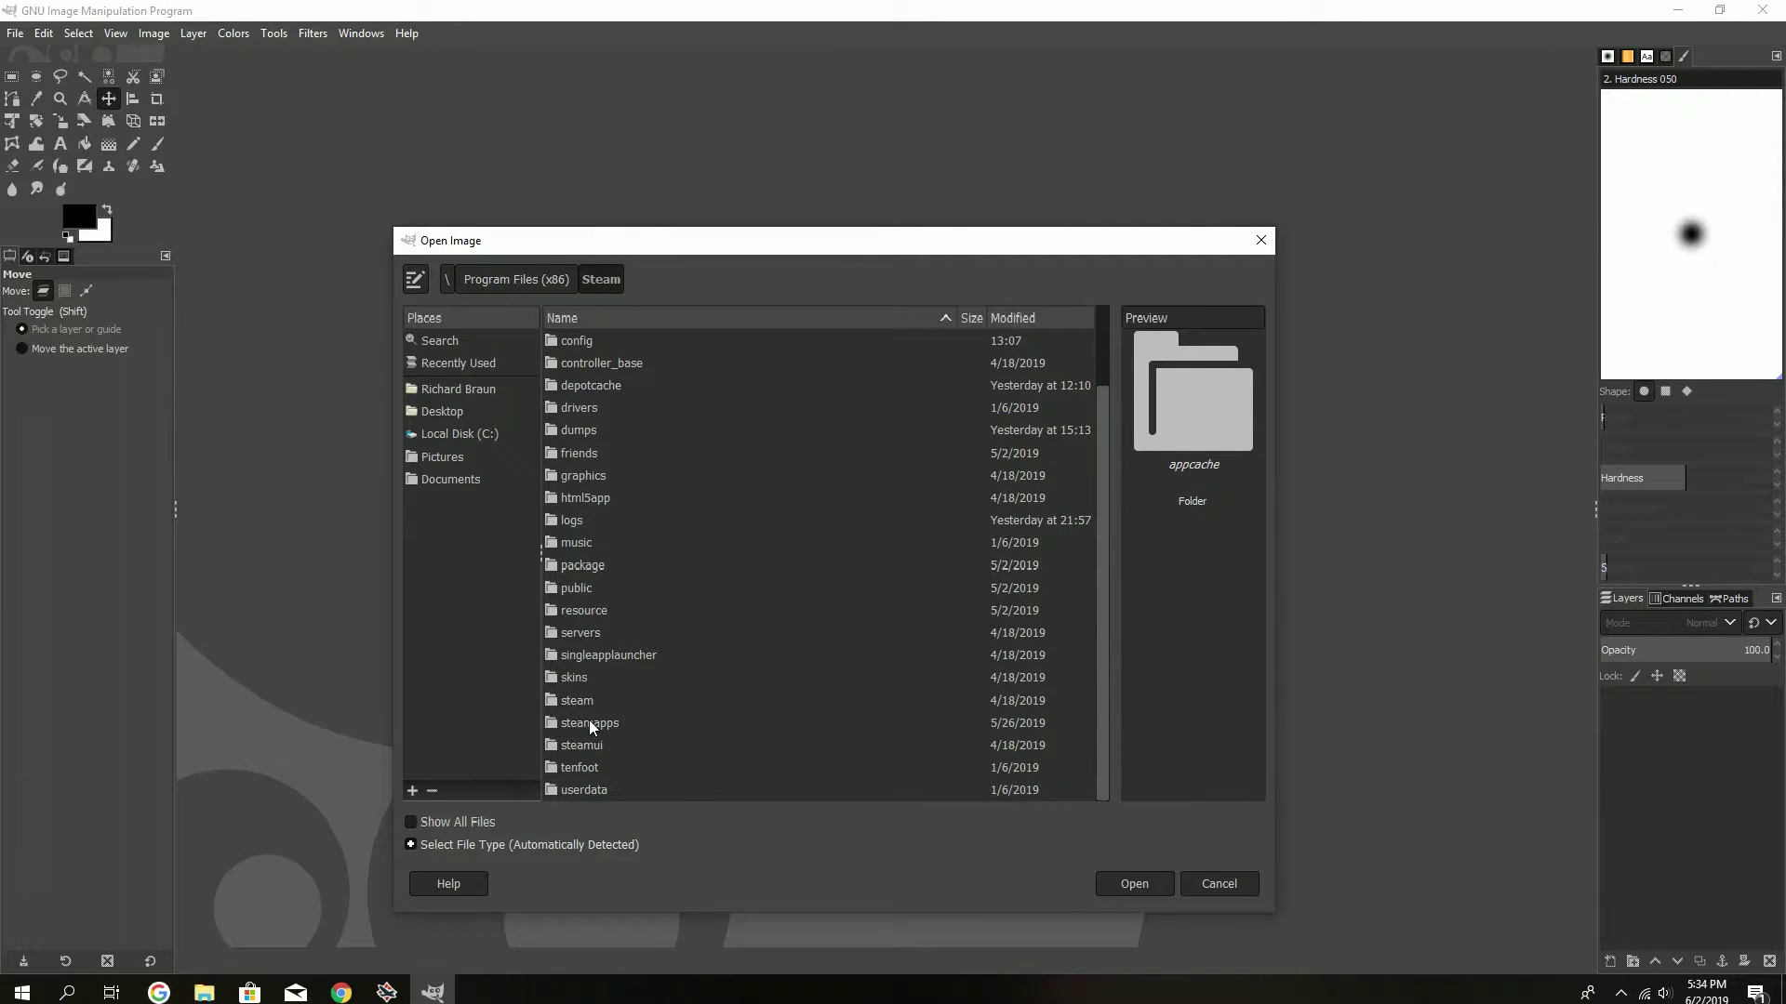
pyautogui.doubleClick(589, 720)
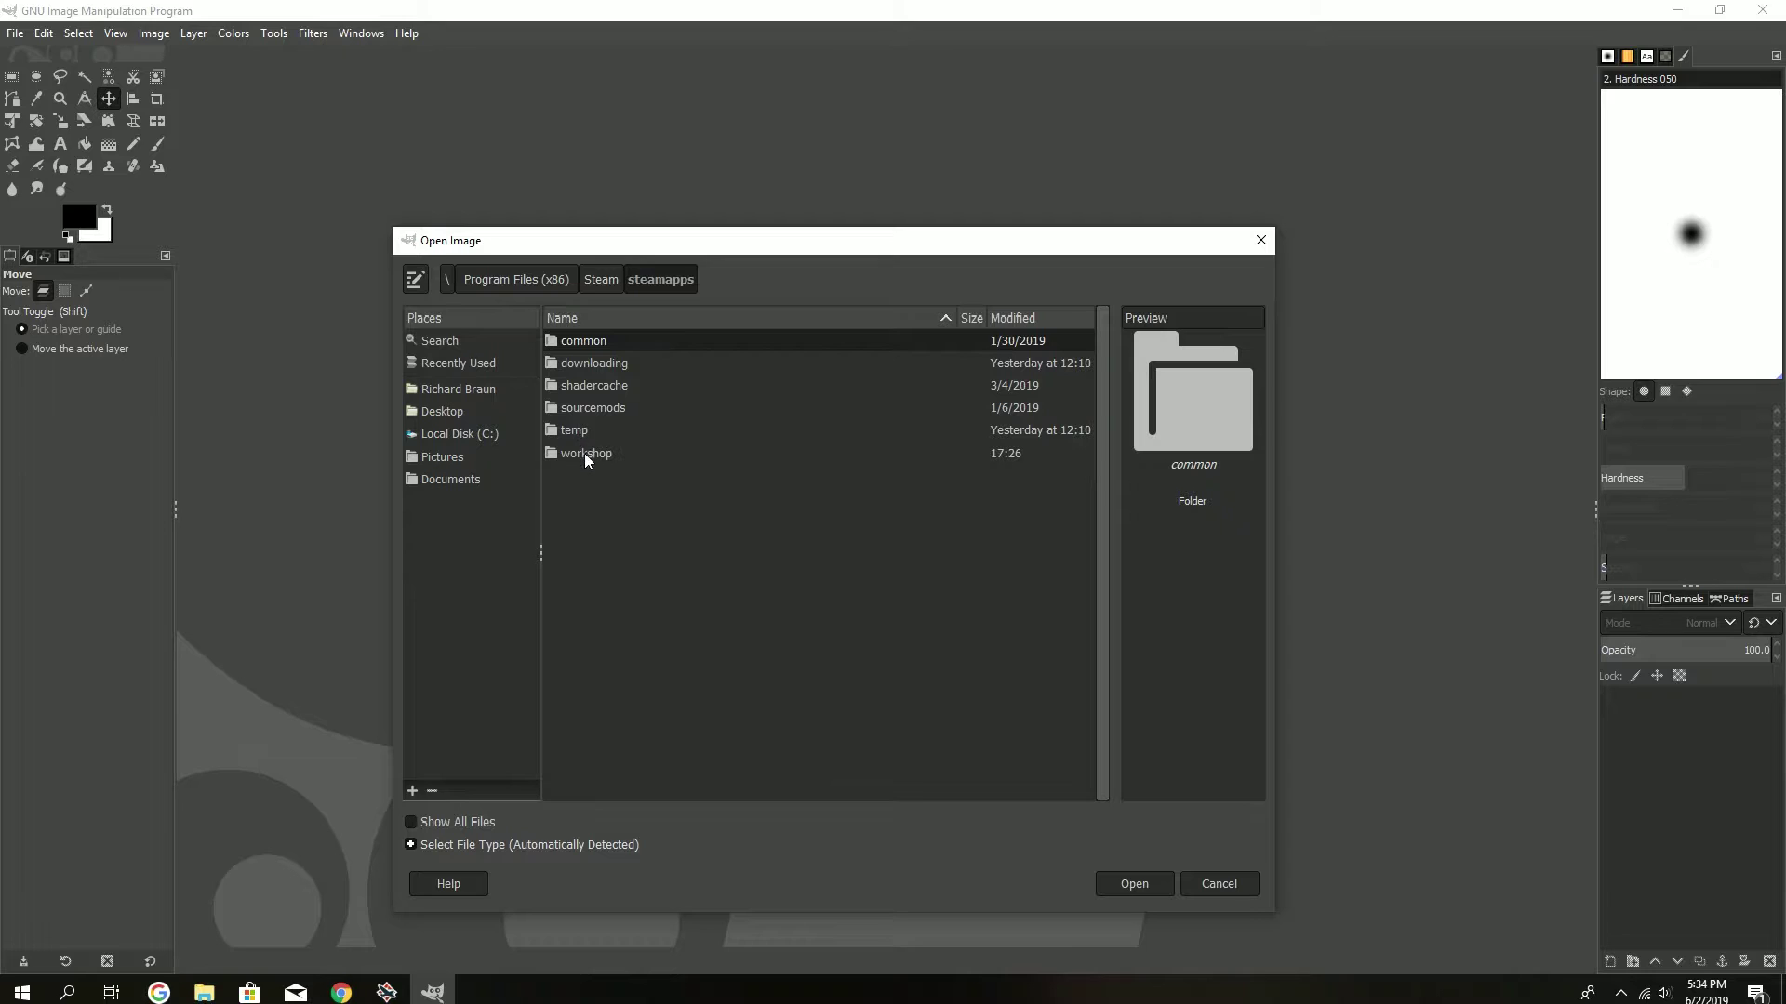
# - Open kv_1_1939_l_11_body.tga from common\War Thunder\UserSkins\template_ussr_kv_1_L_11
pyautogui.doubleClick(579, 342)
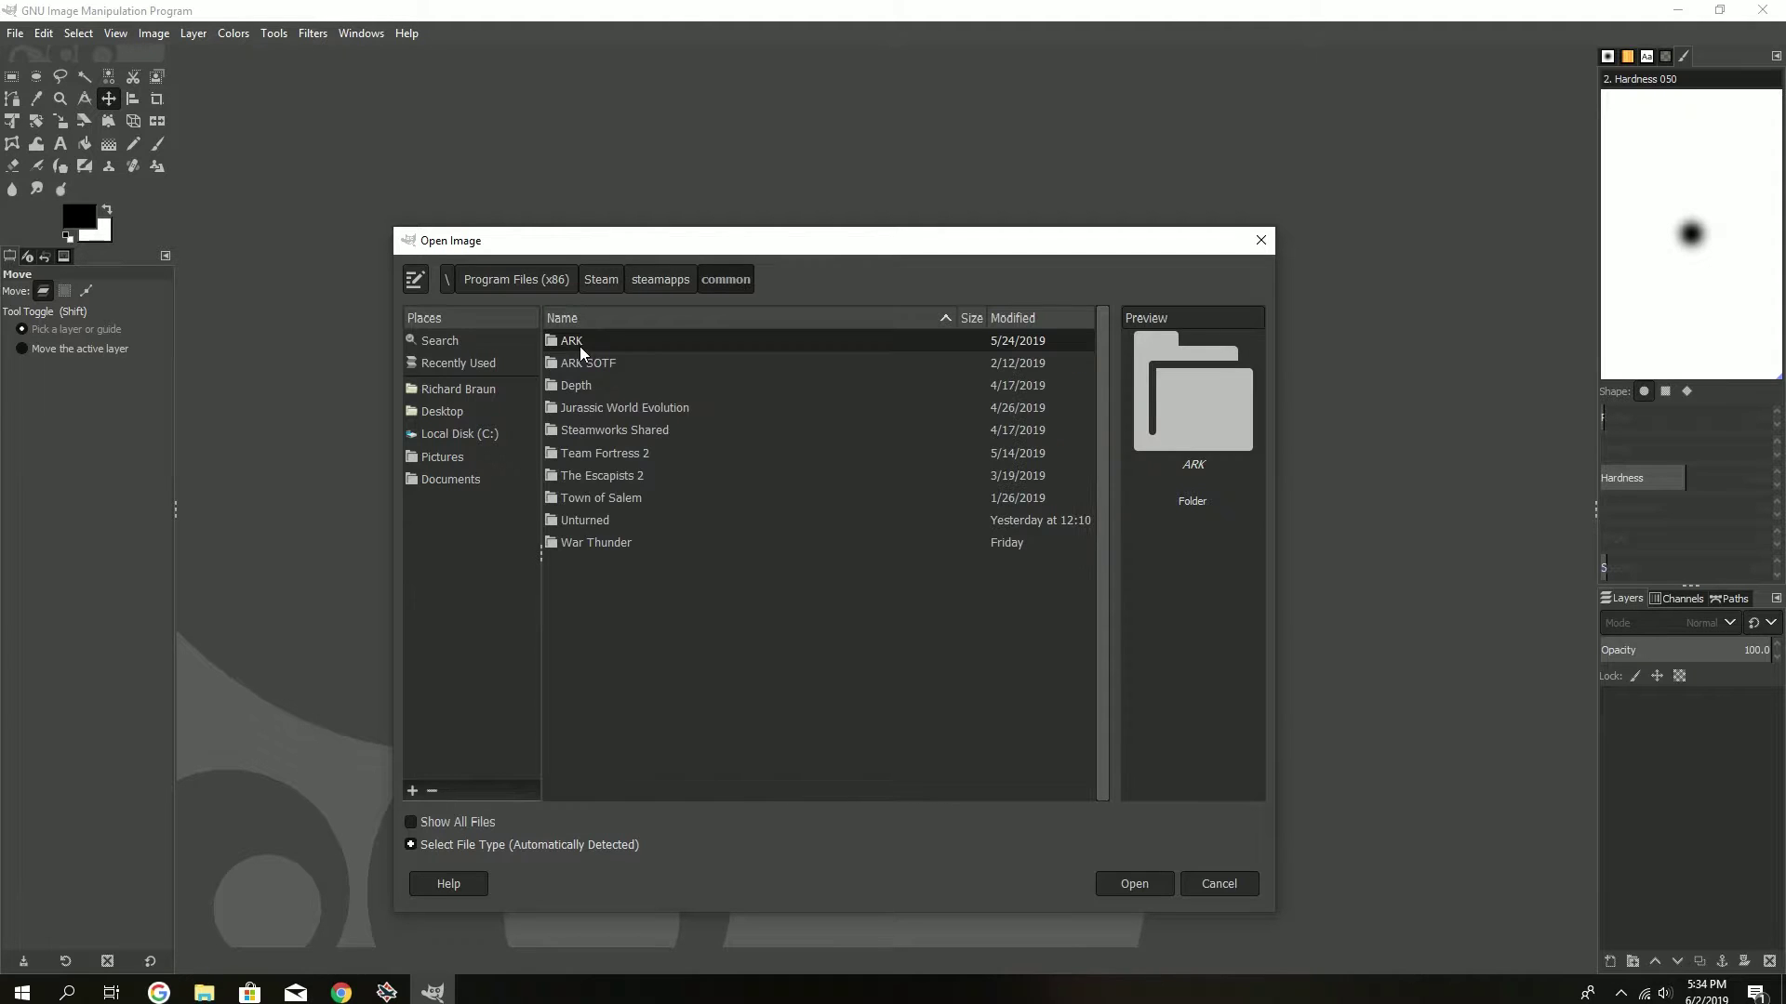
pyautogui.doubleClick(577, 539)
pyautogui.scroll(-1, 582, 513)
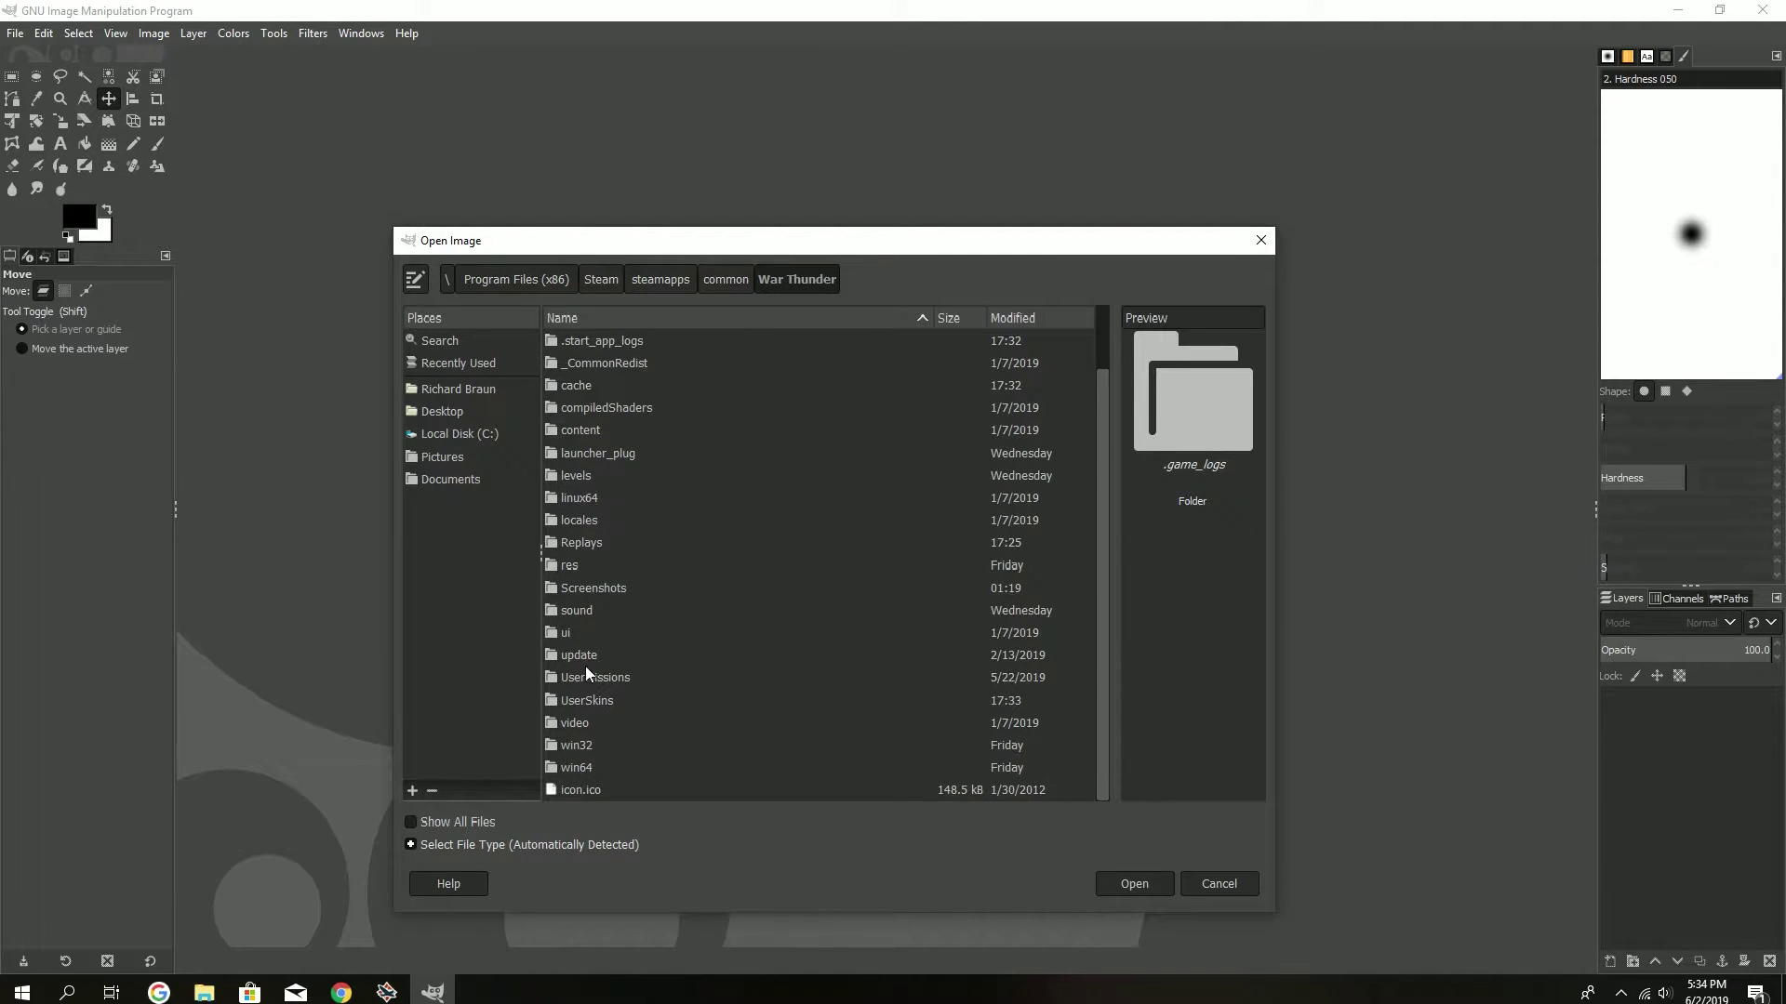
pyautogui.doubleClick(571, 703)
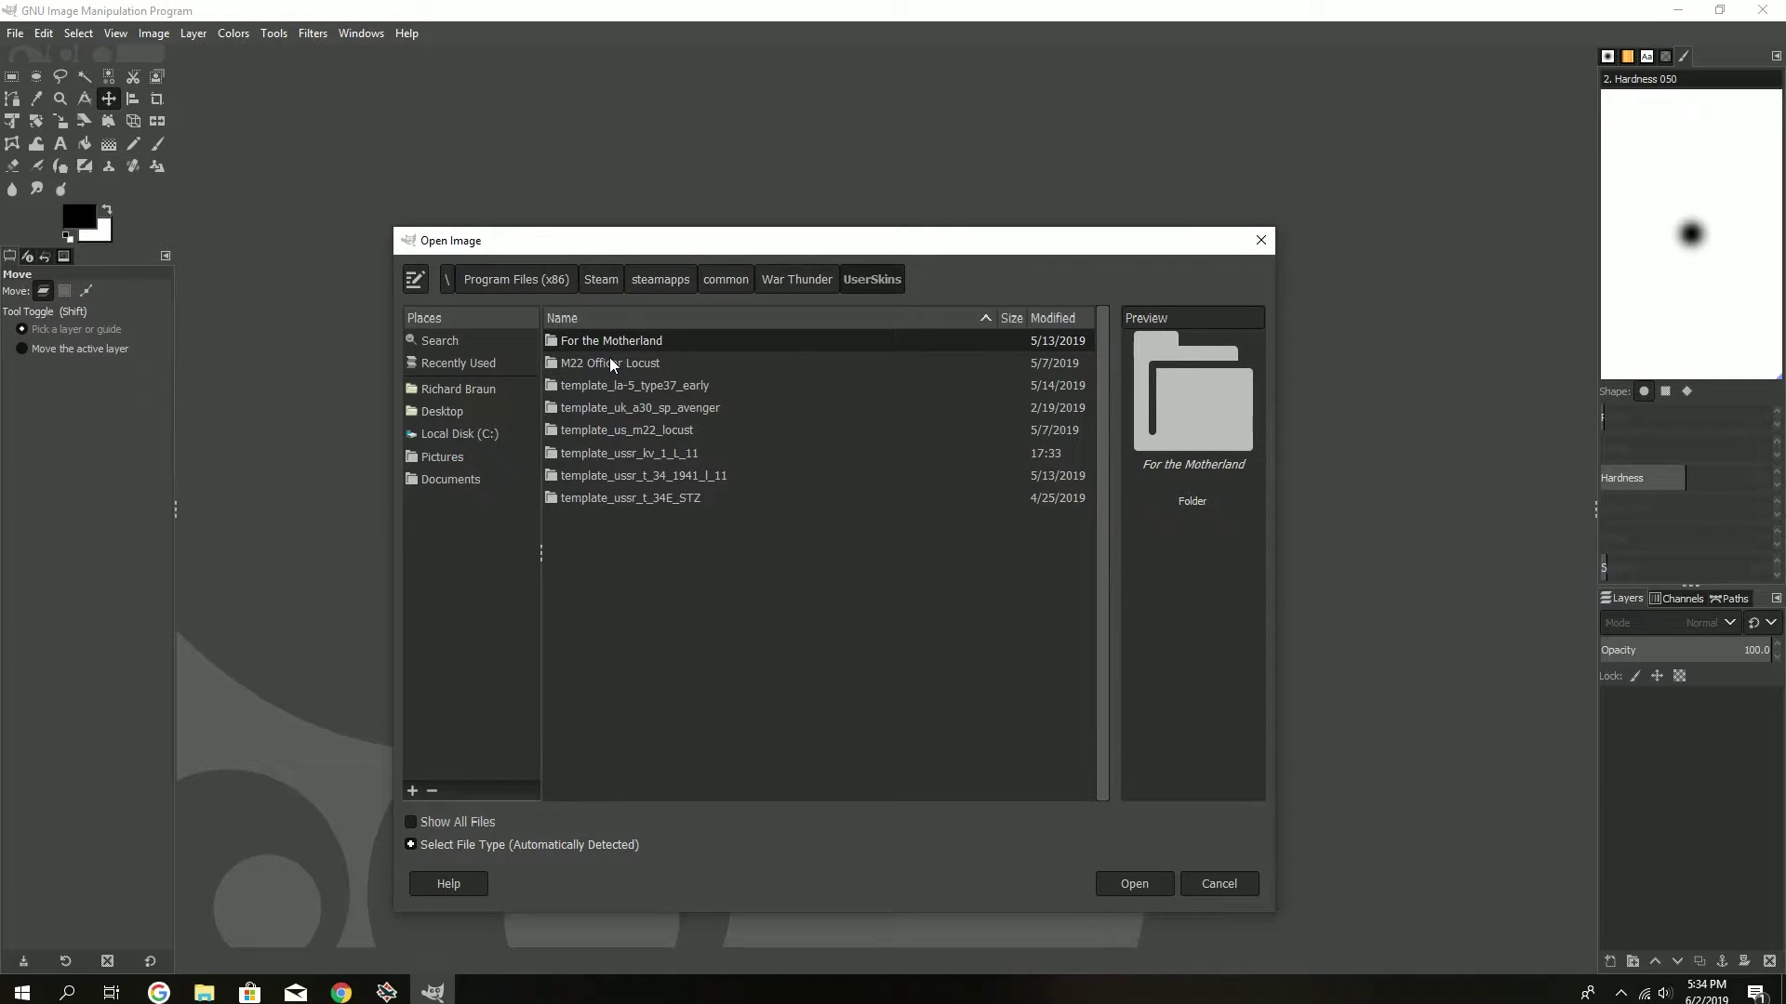
pyautogui.doubleClick(605, 452)
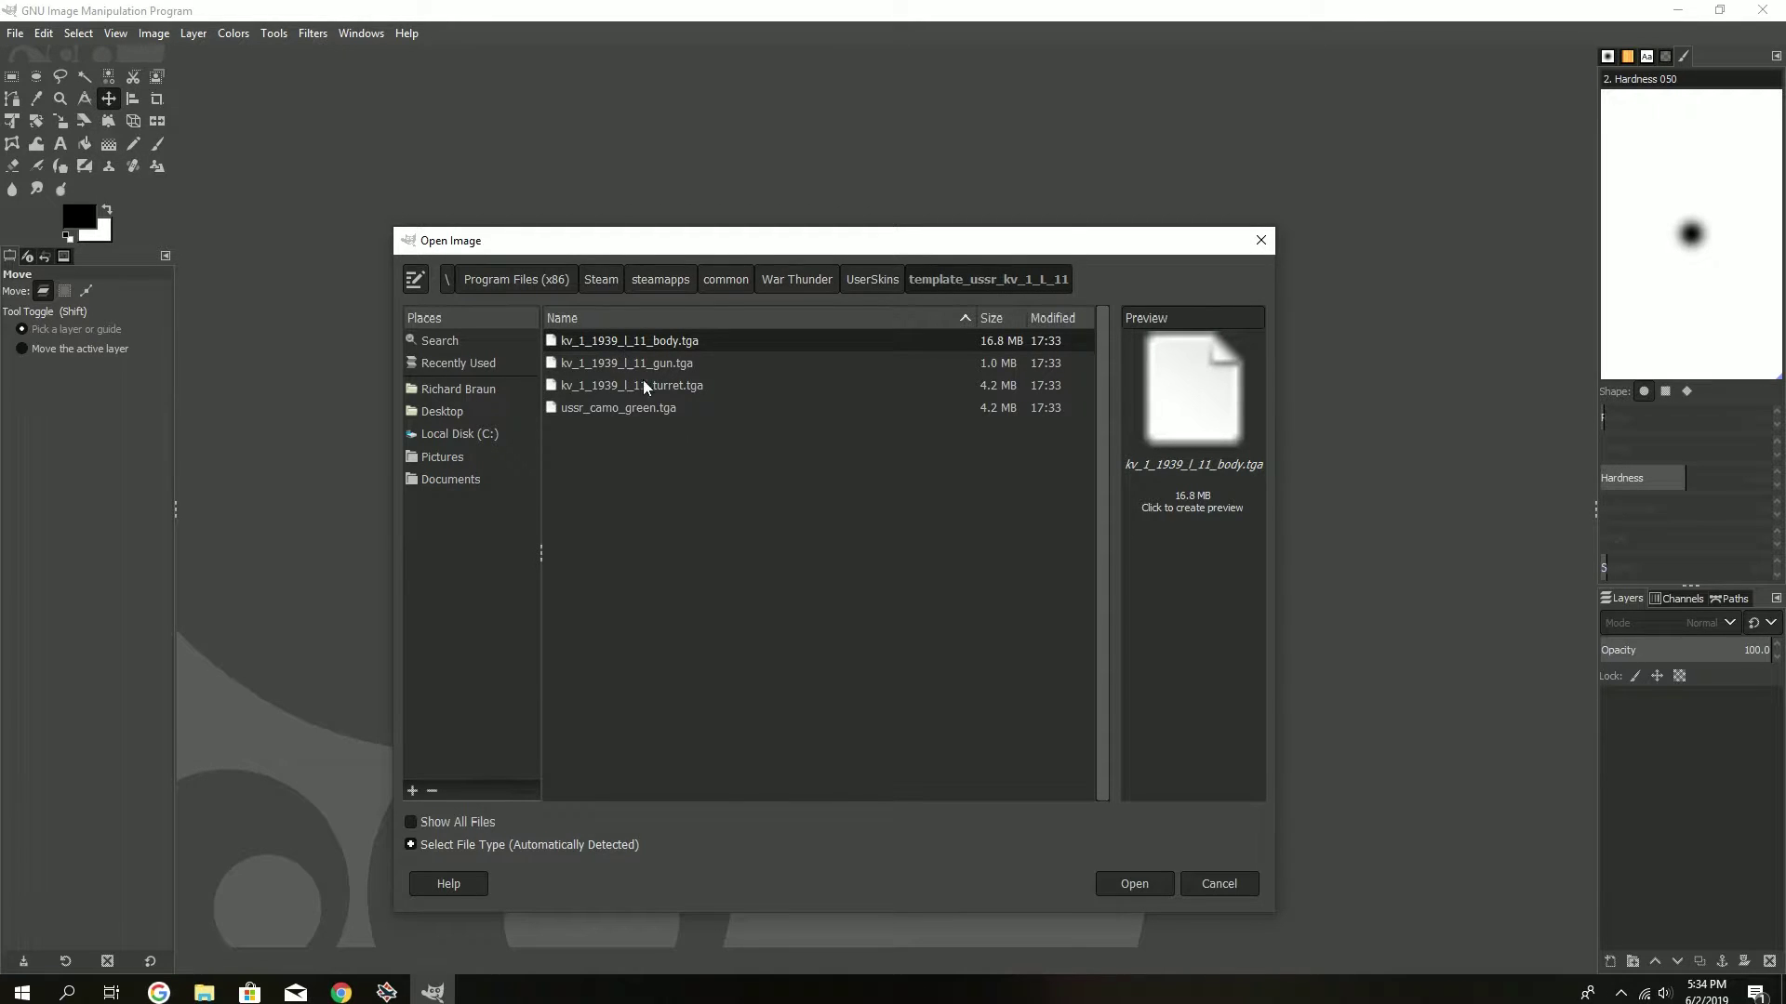
pyautogui.click(1134, 883)
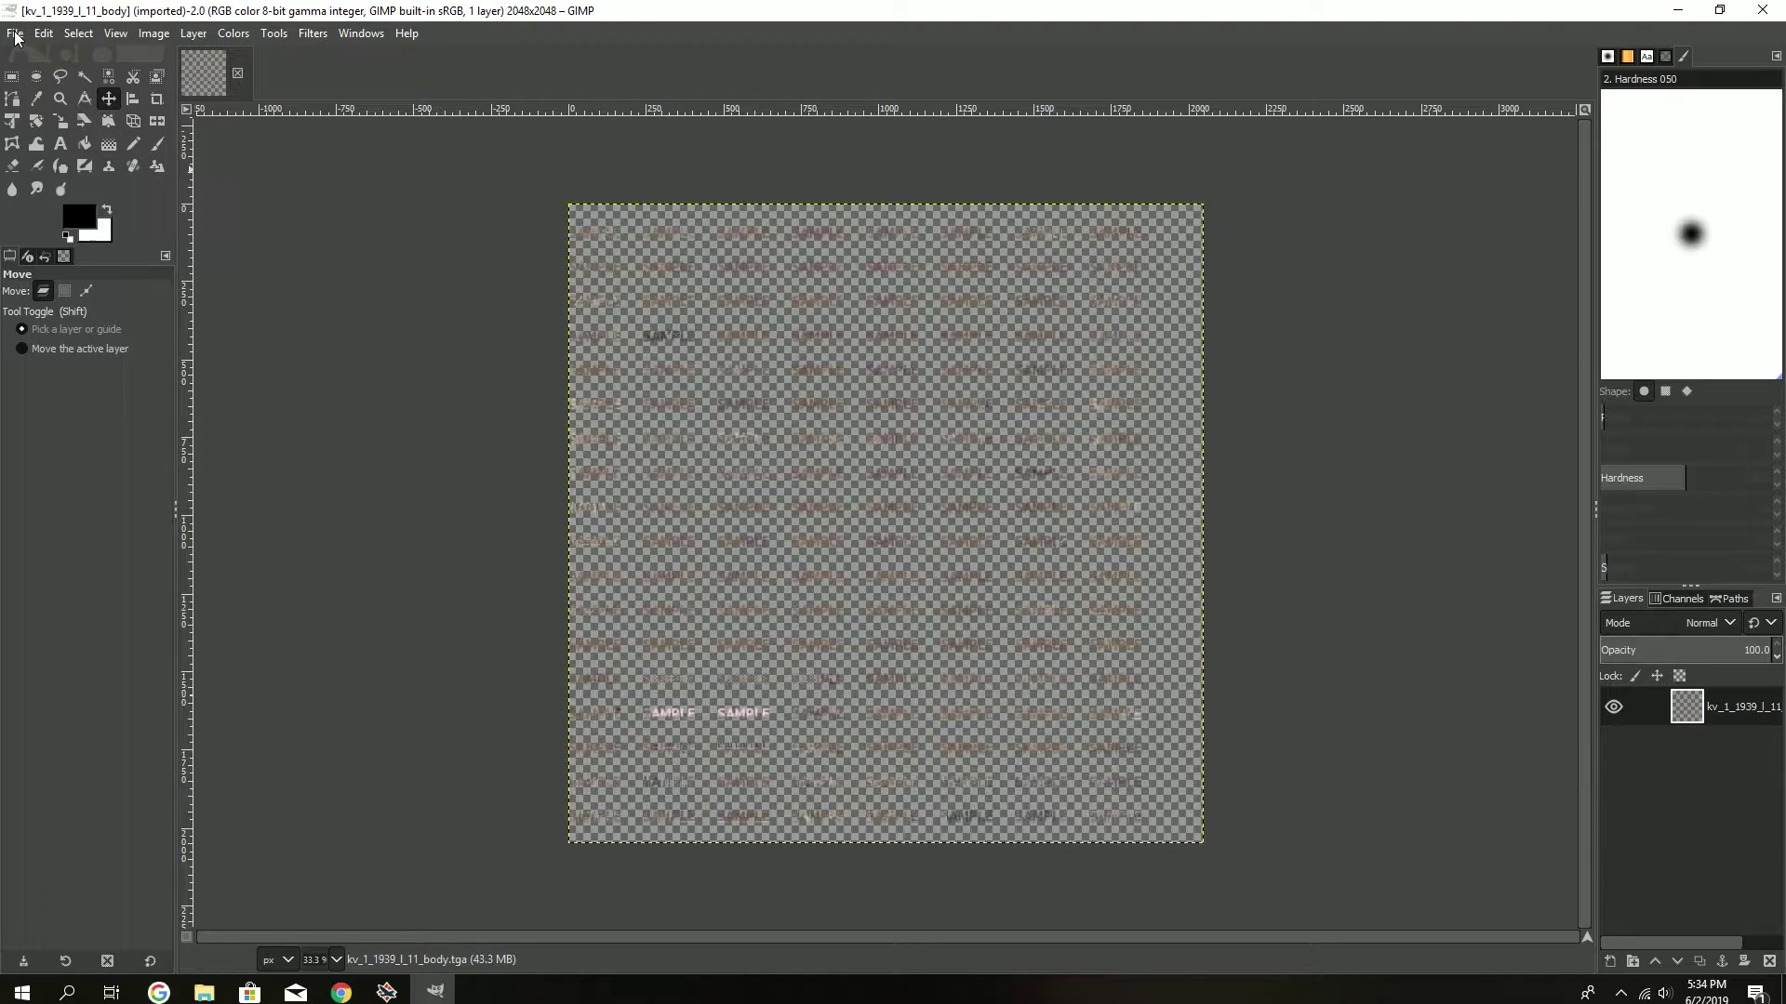
# - Drag kv_1_1939_l_11_body from Pictures\Red KV-1 into GIMP as a second layer
pyautogui.click(203, 991)
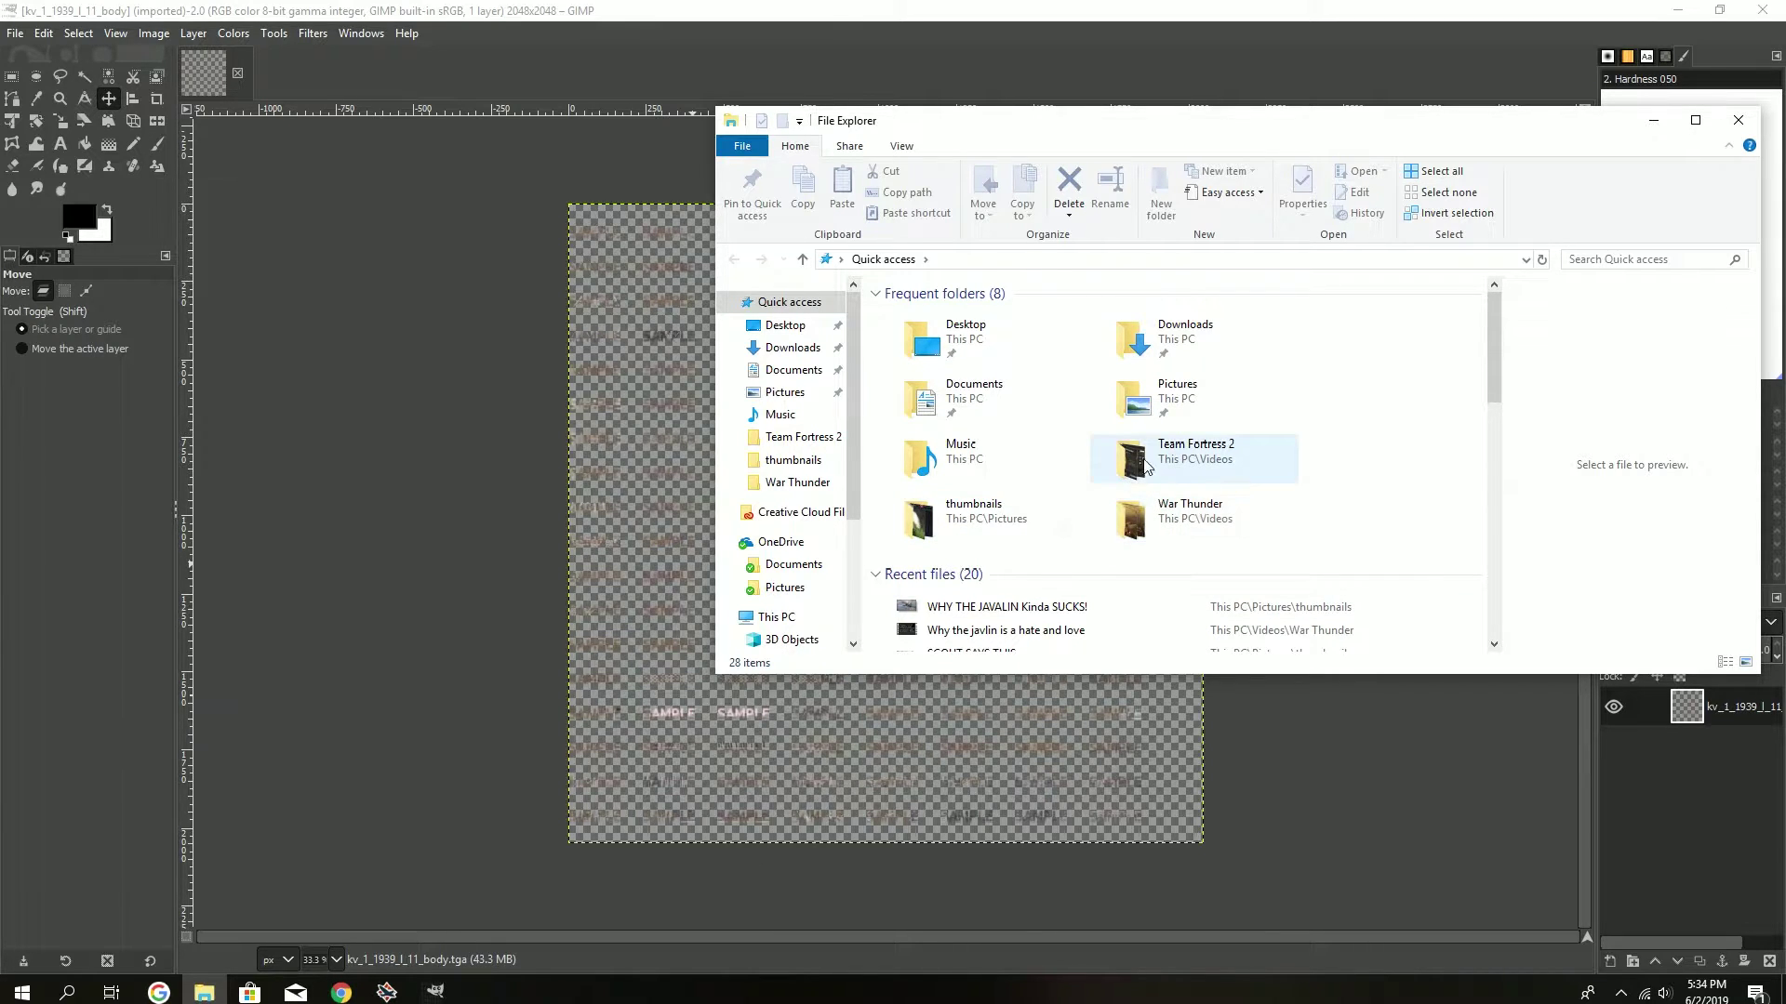
pyautogui.moveTo(785, 407)
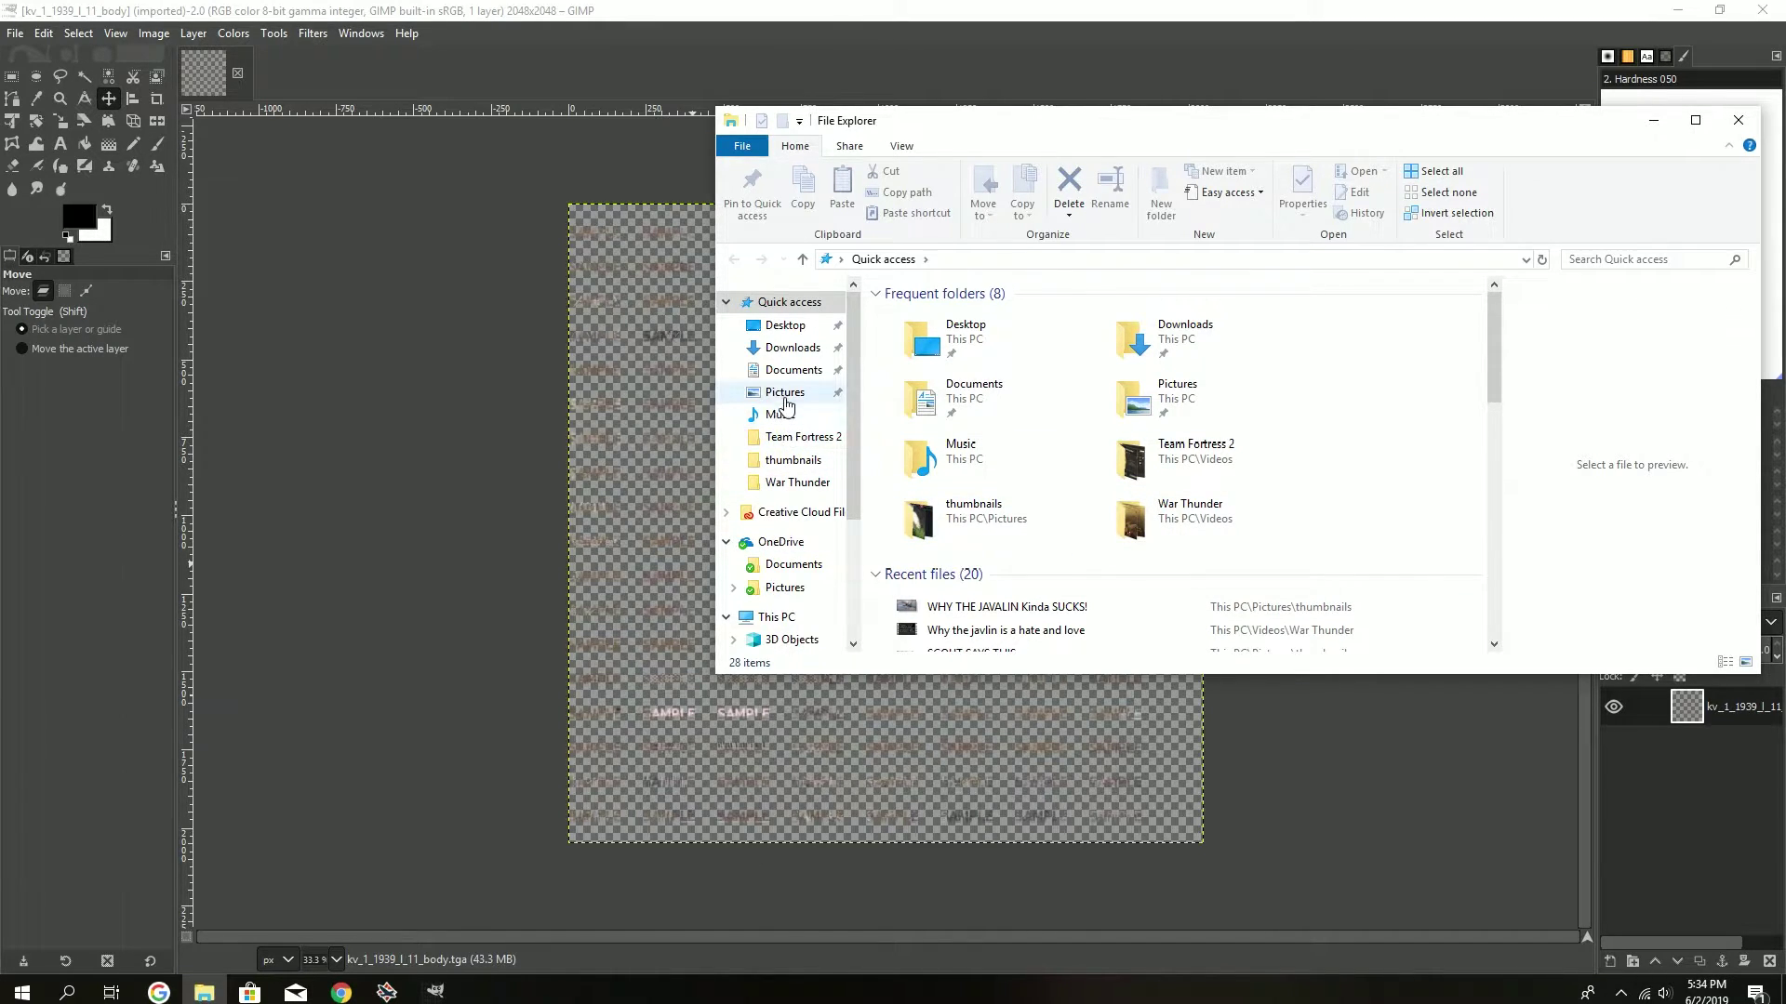
pyautogui.click(784, 392)
pyautogui.doubleClick(1130, 335)
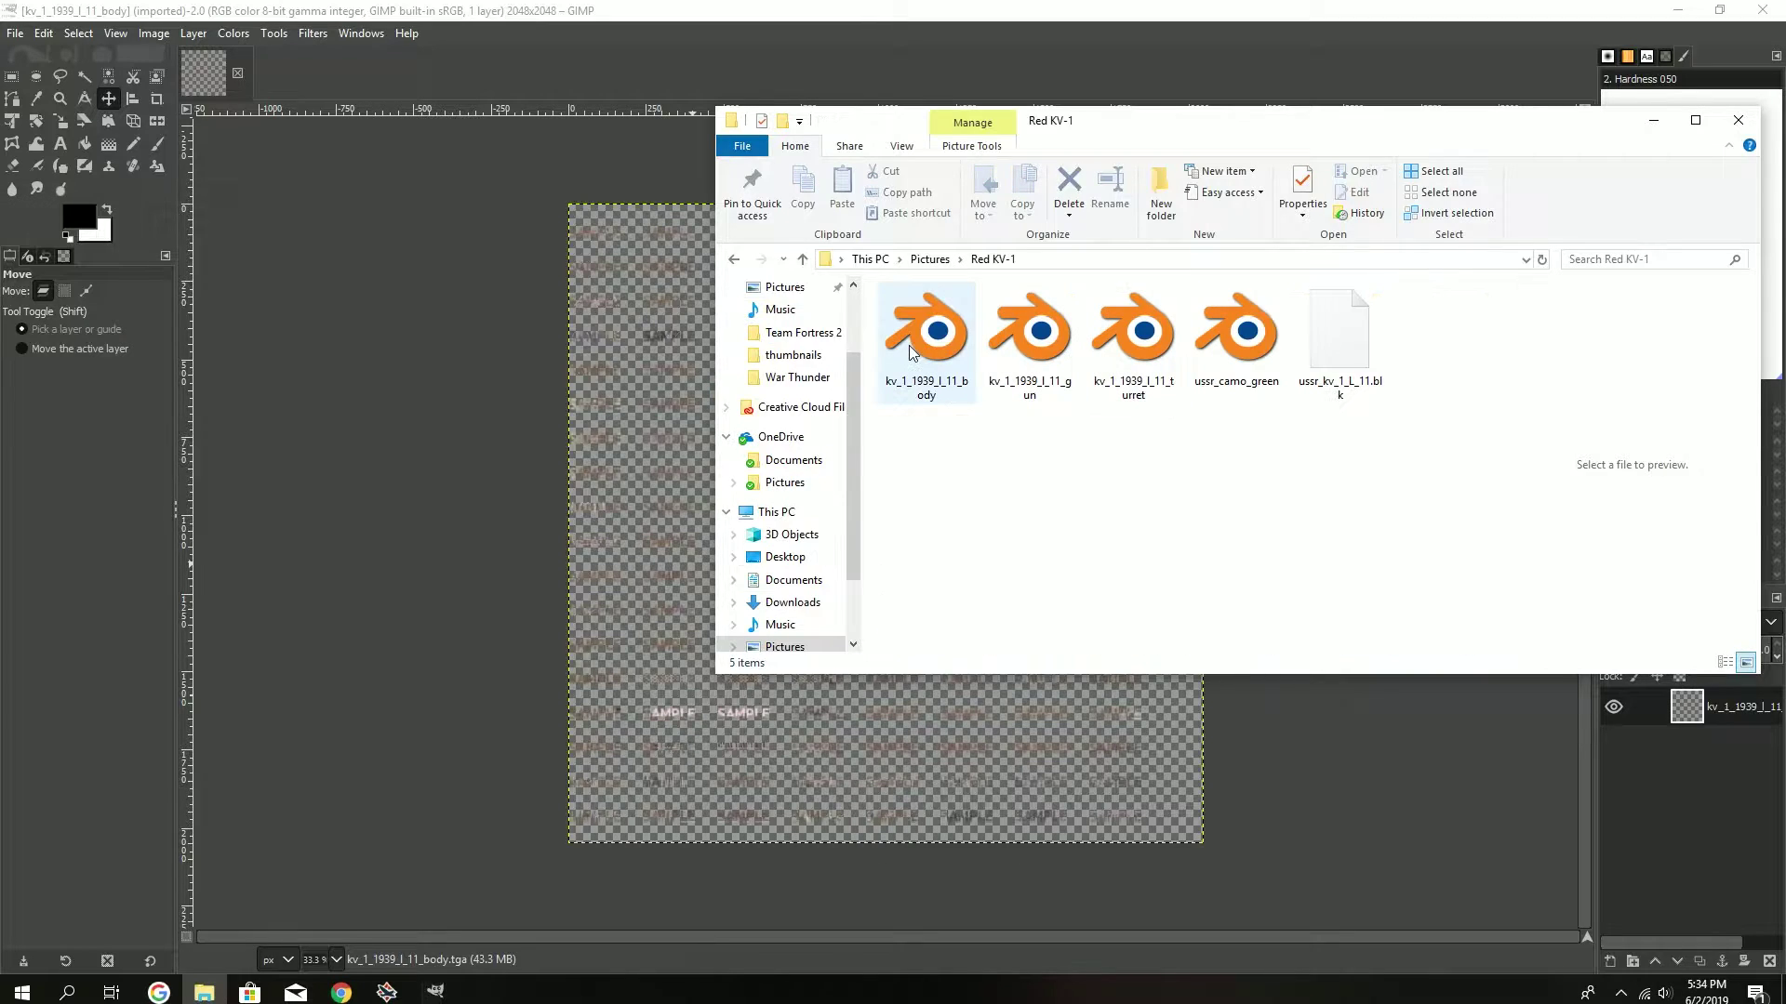
pyautogui.moveTo(926, 339); pyautogui.dragTo(640, 509)
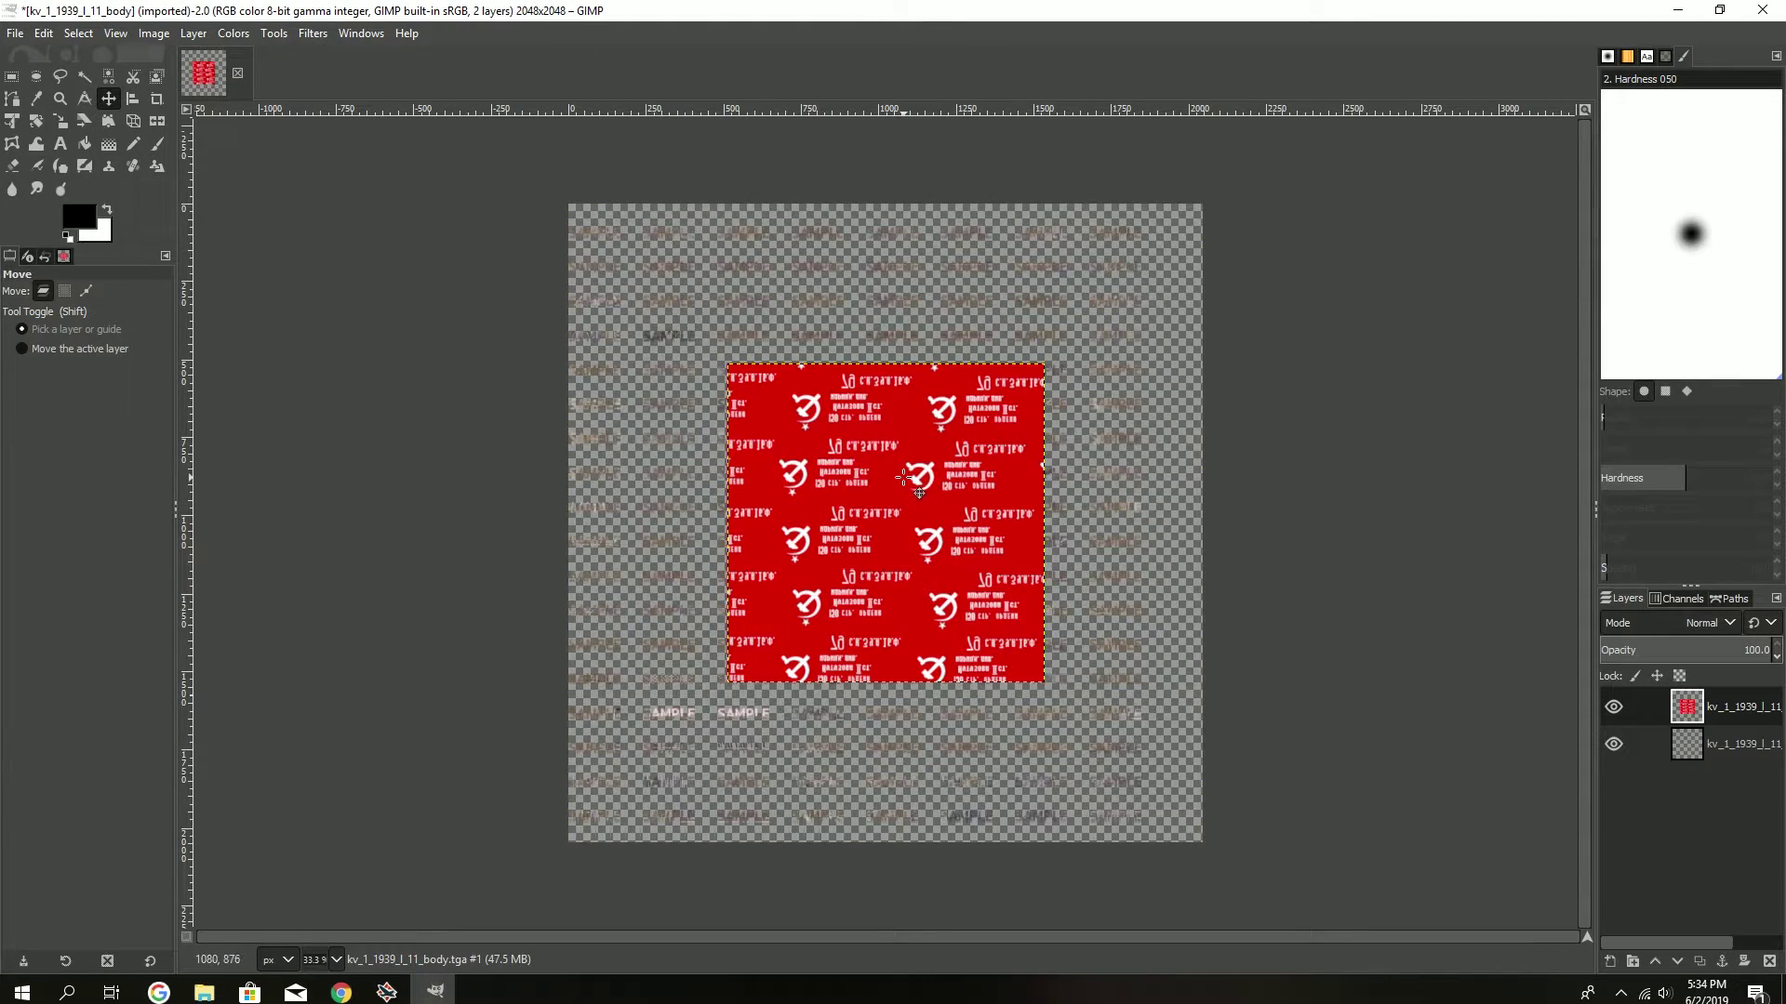
# - Scale the red layer up with width and height linked
pyautogui.rightClick(1721, 713)
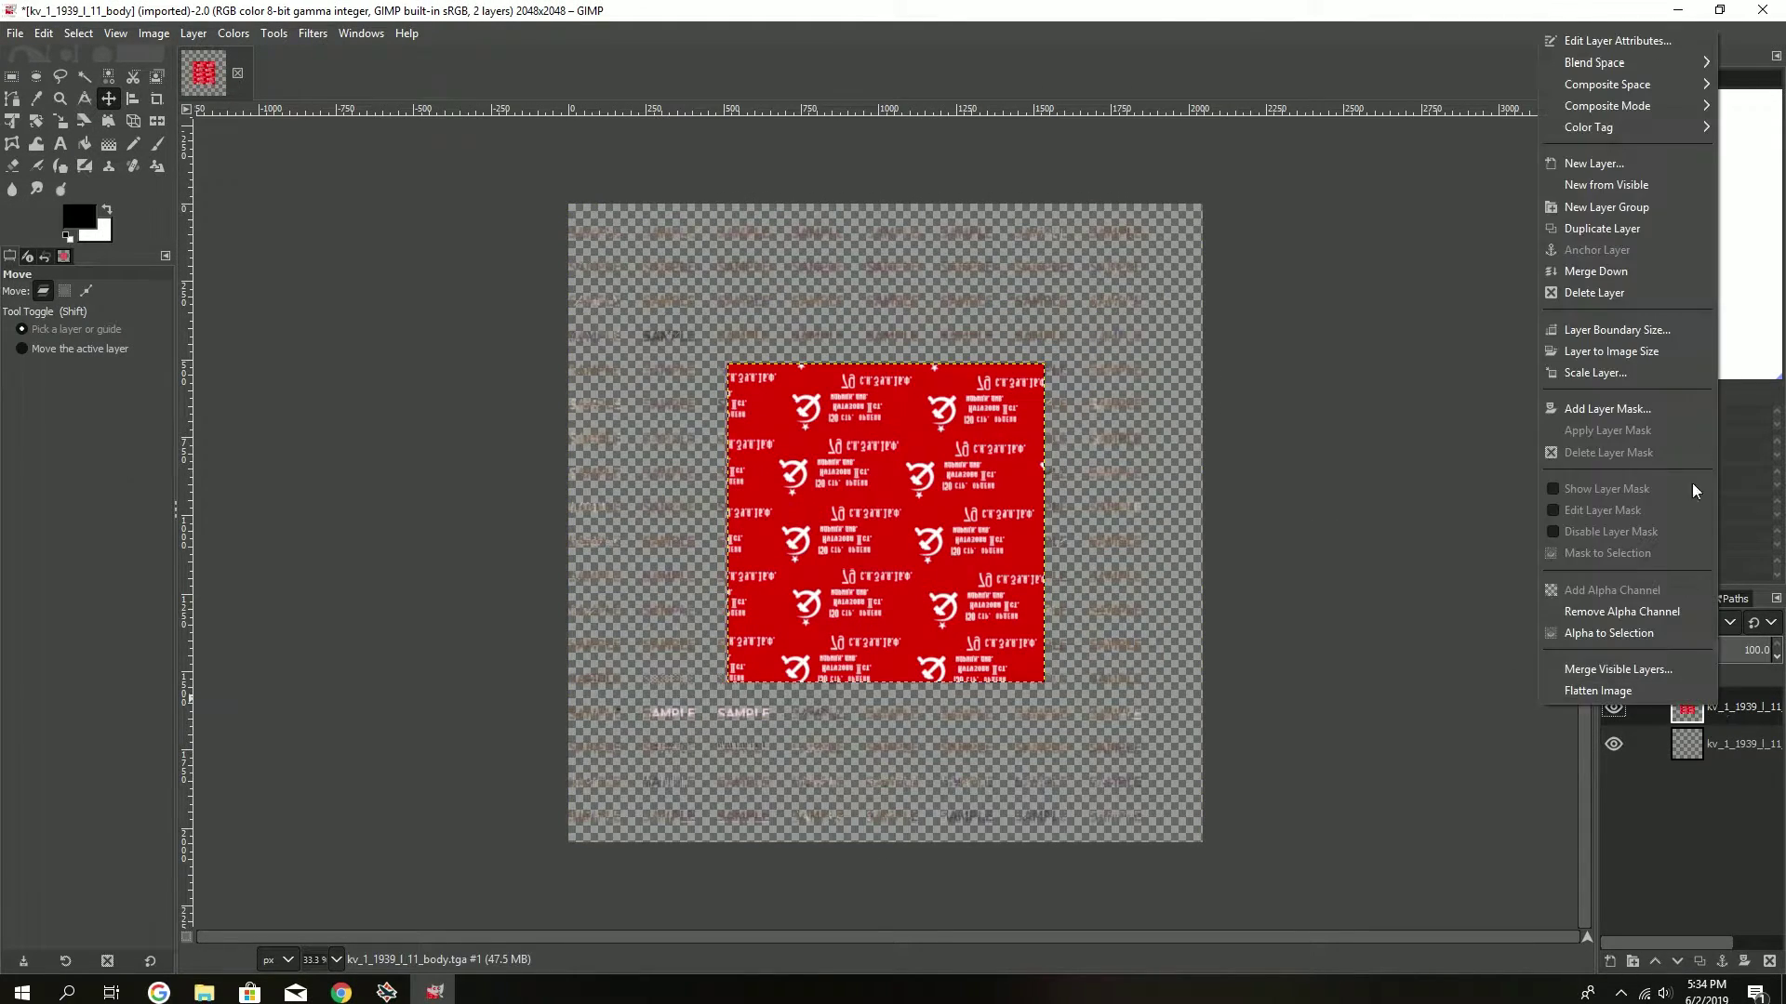
pyautogui.click(1606, 364)
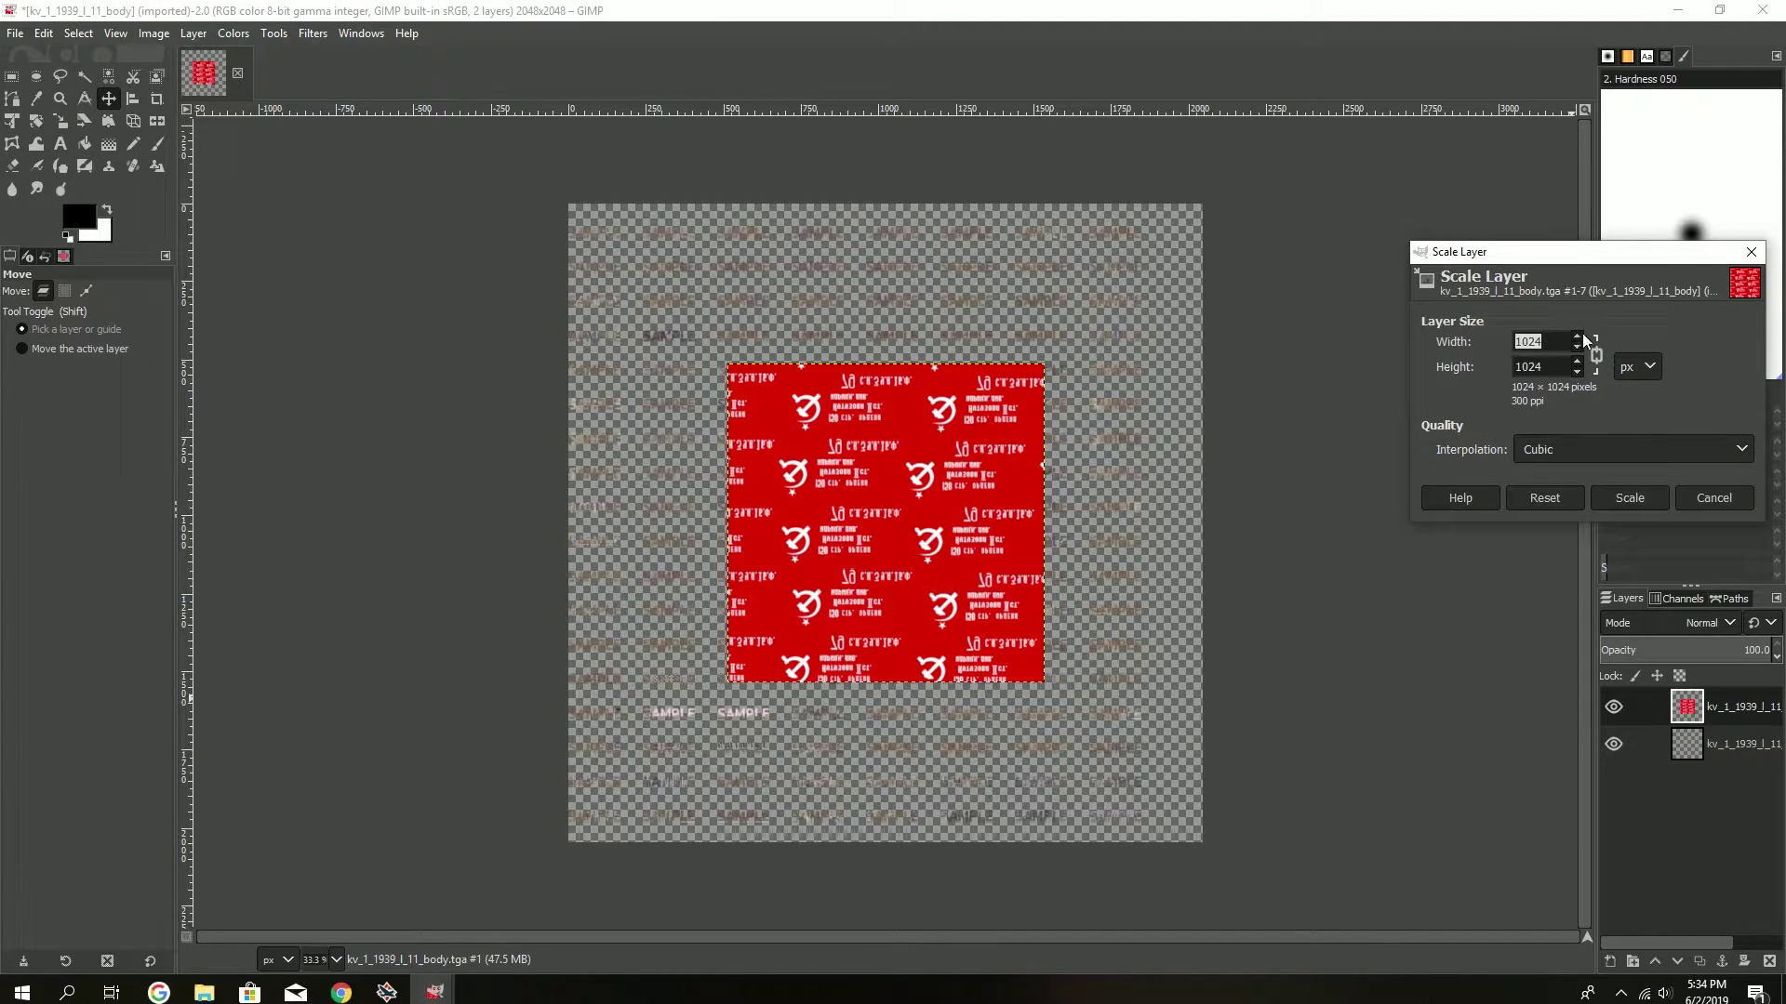
pyautogui.scroll(7, 1578, 337)
pyautogui.click(1578, 338)
pyautogui.click(1630, 497)
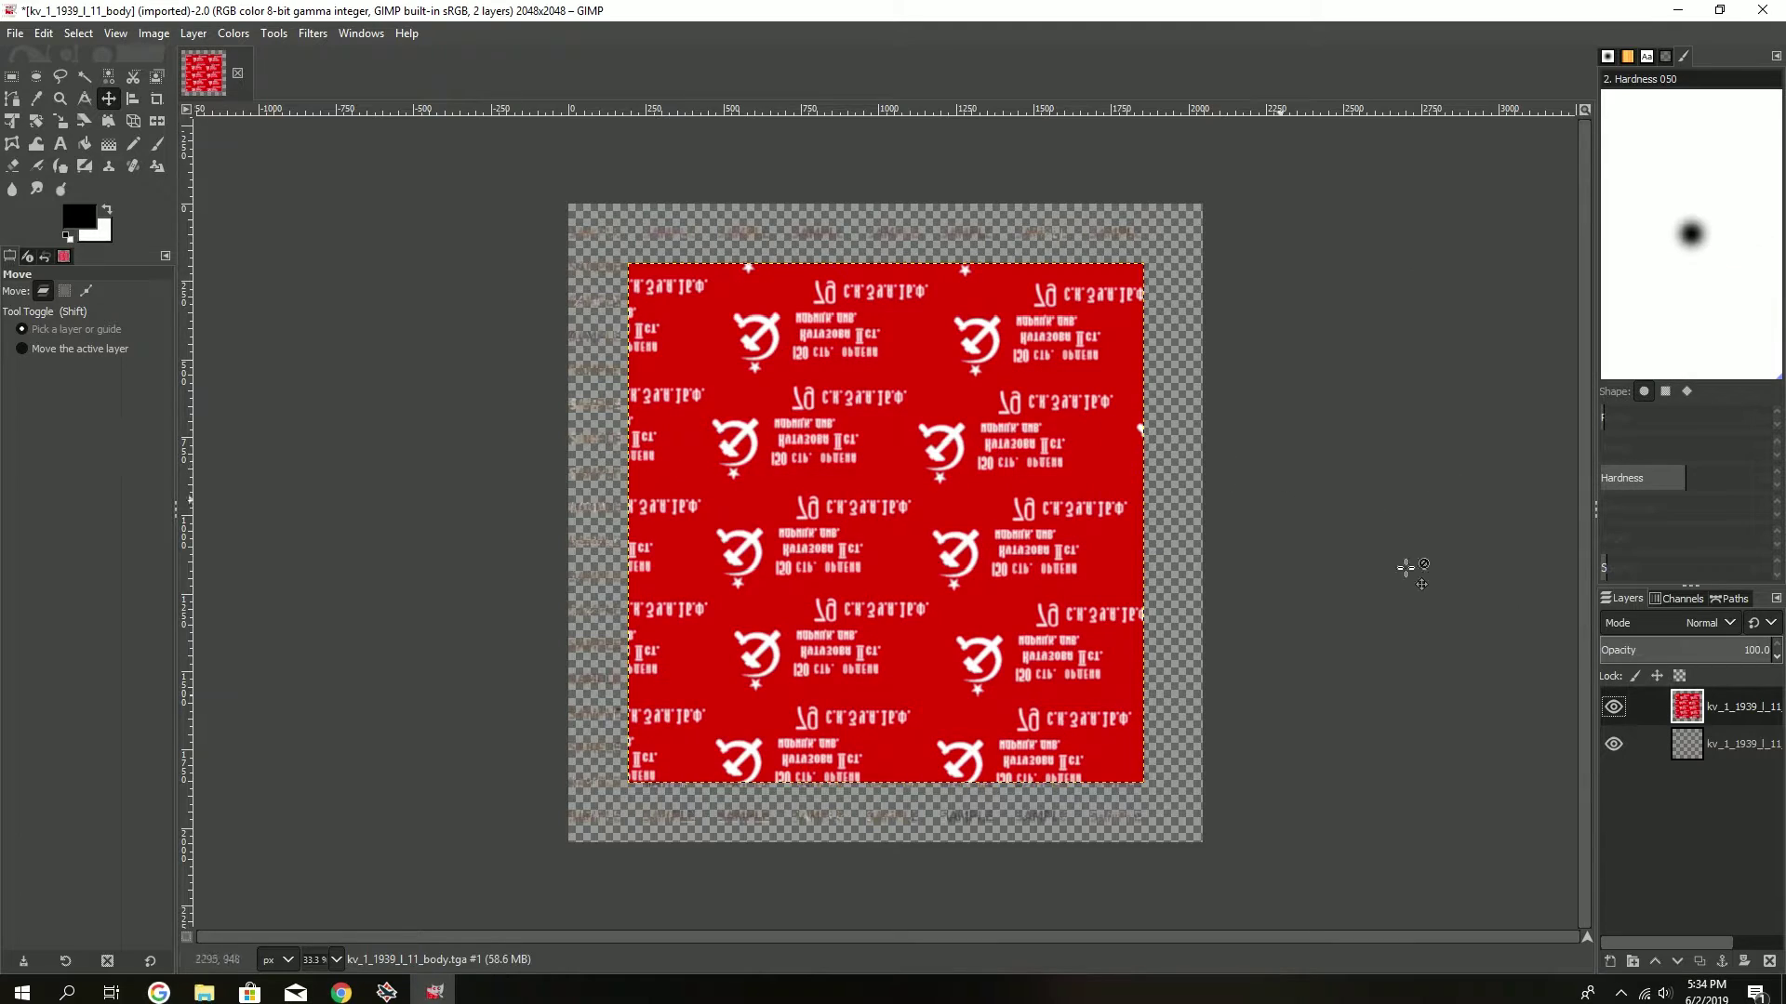
# - Scale the red layer again to 2168 px so it fills the canvas
pyautogui.rightClick(1745, 710)
pyautogui.click(1622, 371)
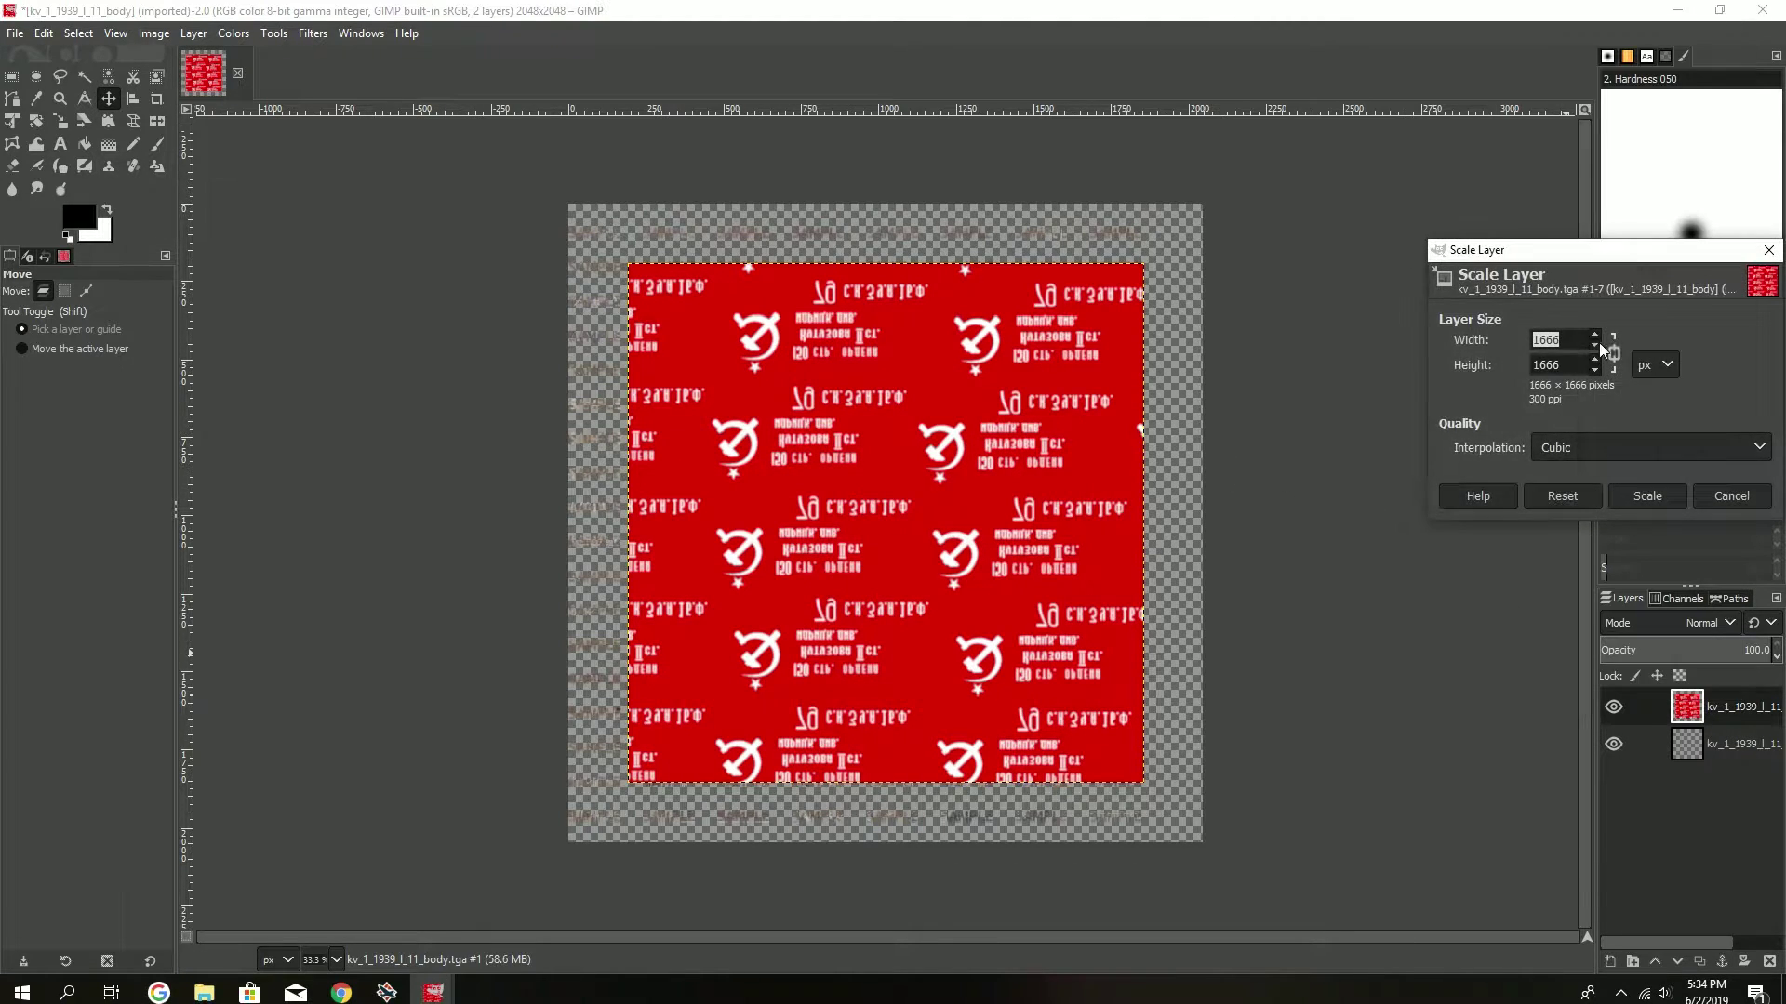
pyautogui.click(1595, 335)
pyautogui.click(1647, 496)
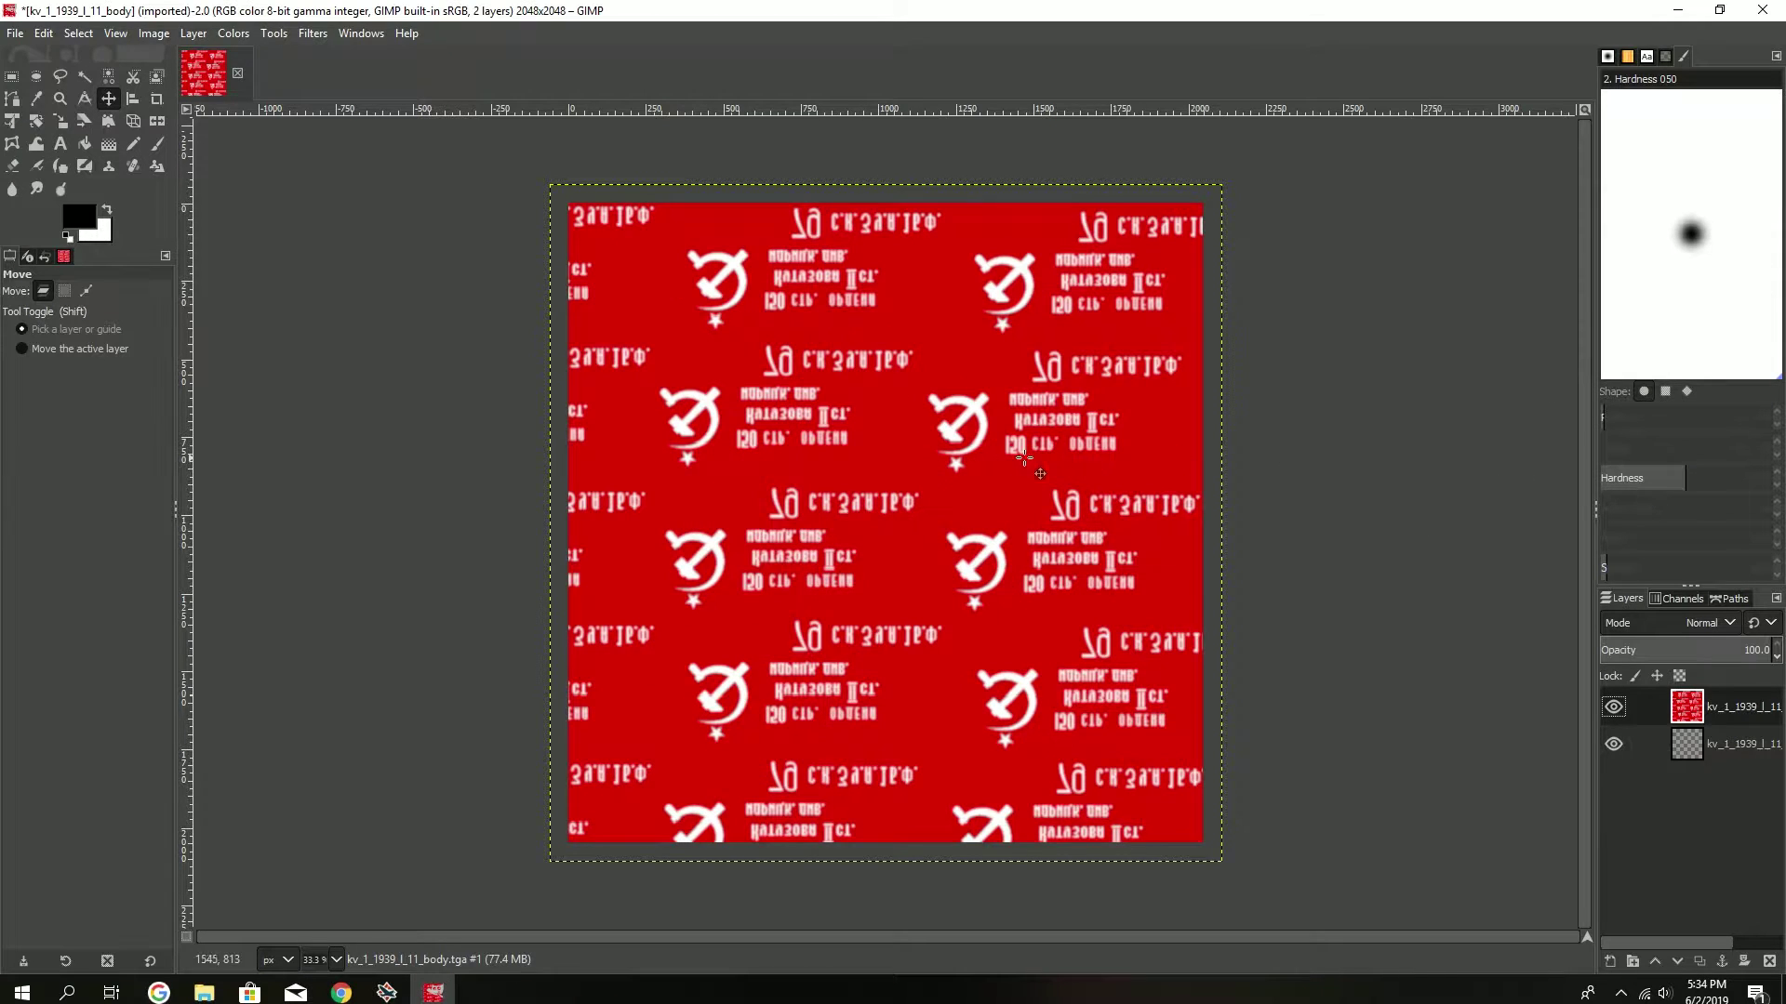
pyautogui.click(15, 32)
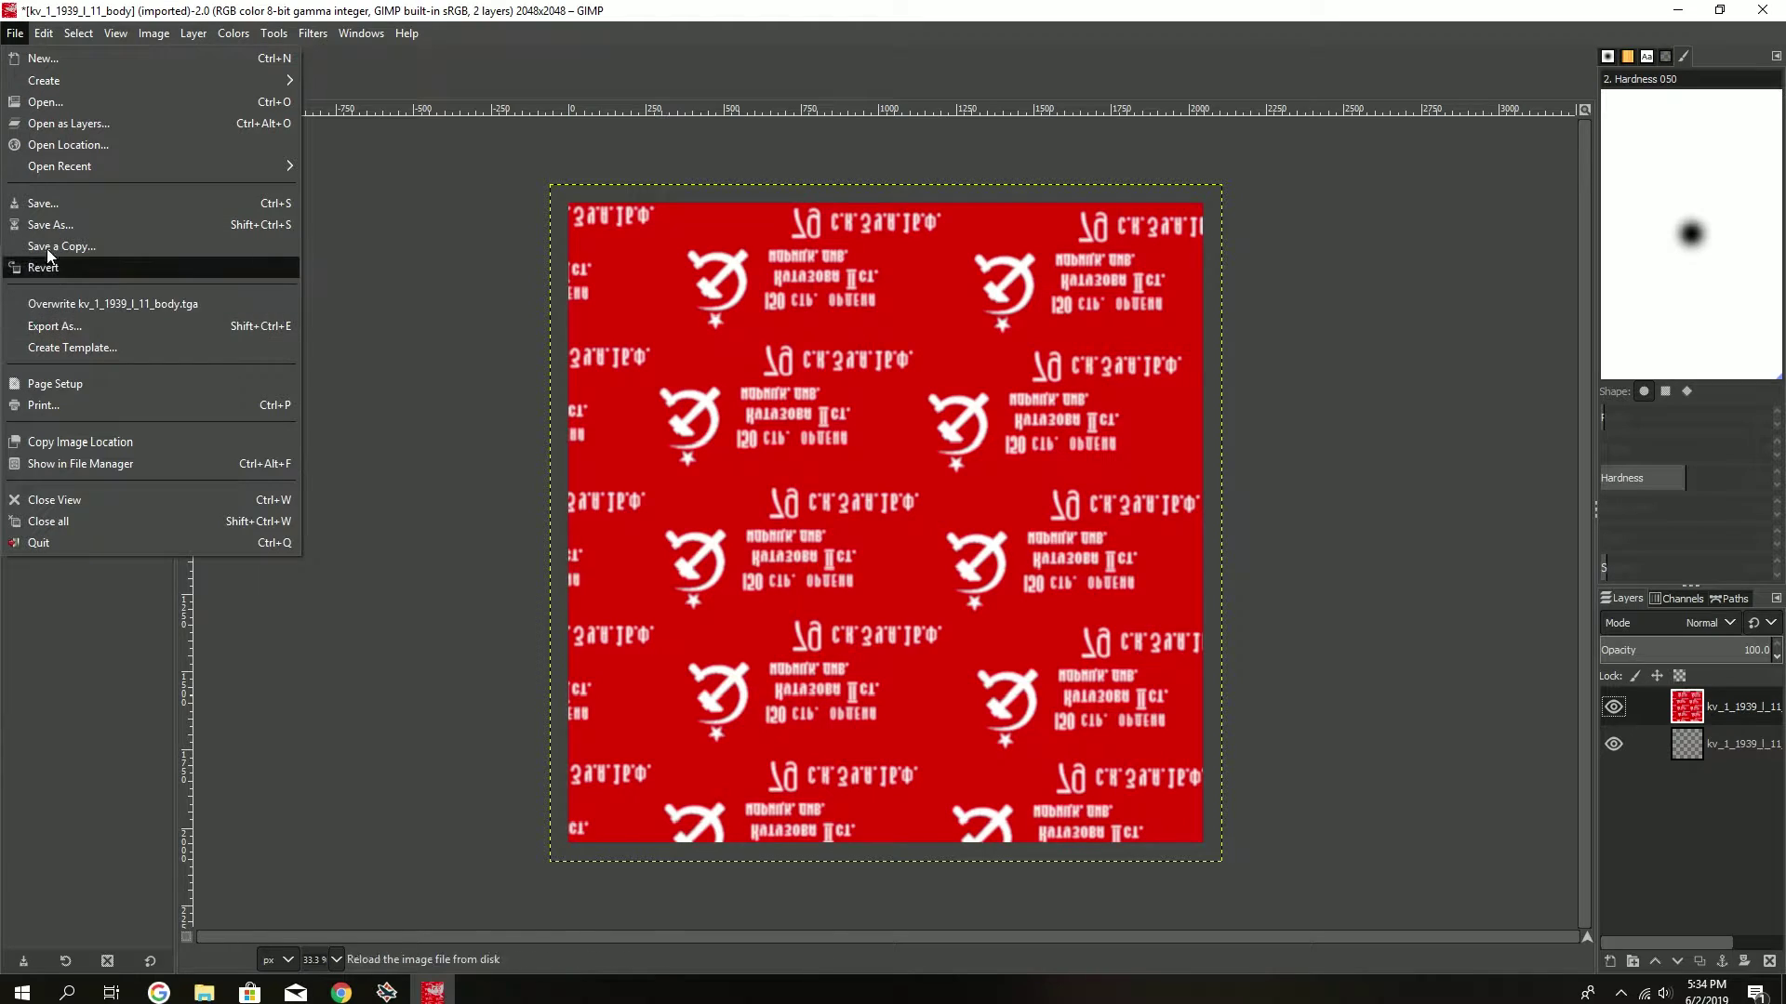
# - Export as kv_1_1939_l_11_body.tga in template_ussr_kv_1_l_11, replacing the old file with default TGA options
pyautogui.click(76, 325)
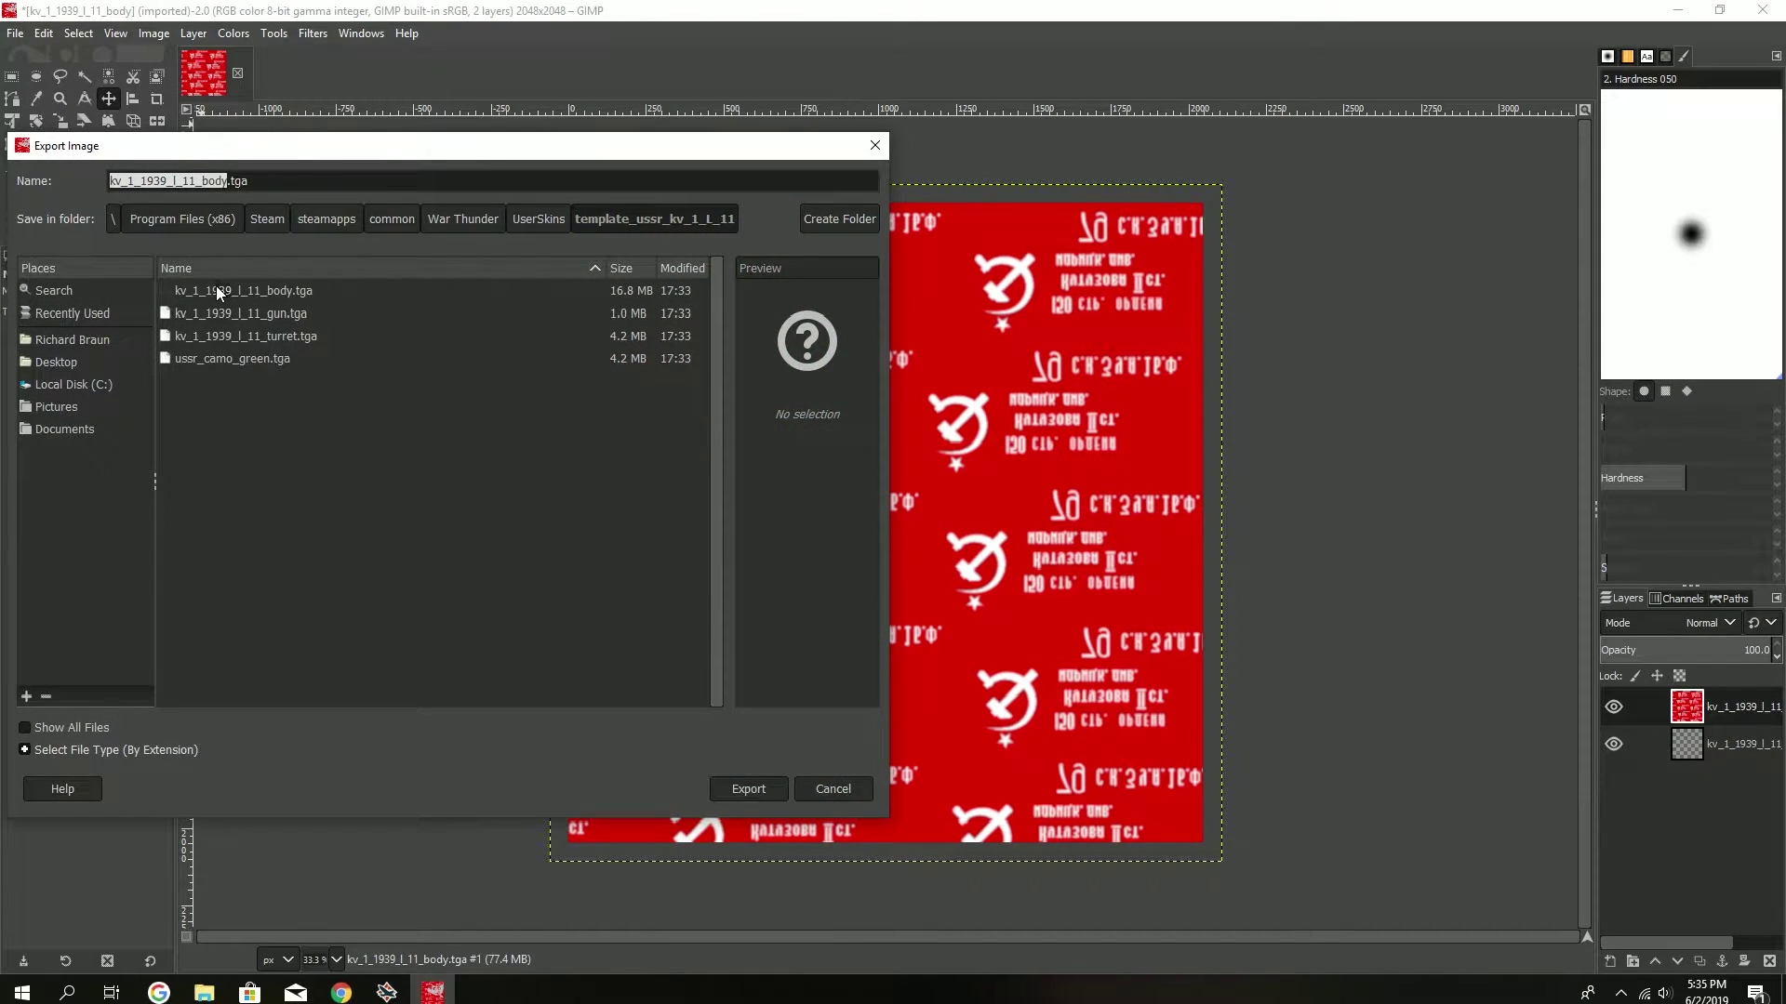
pyautogui.click(749, 789)
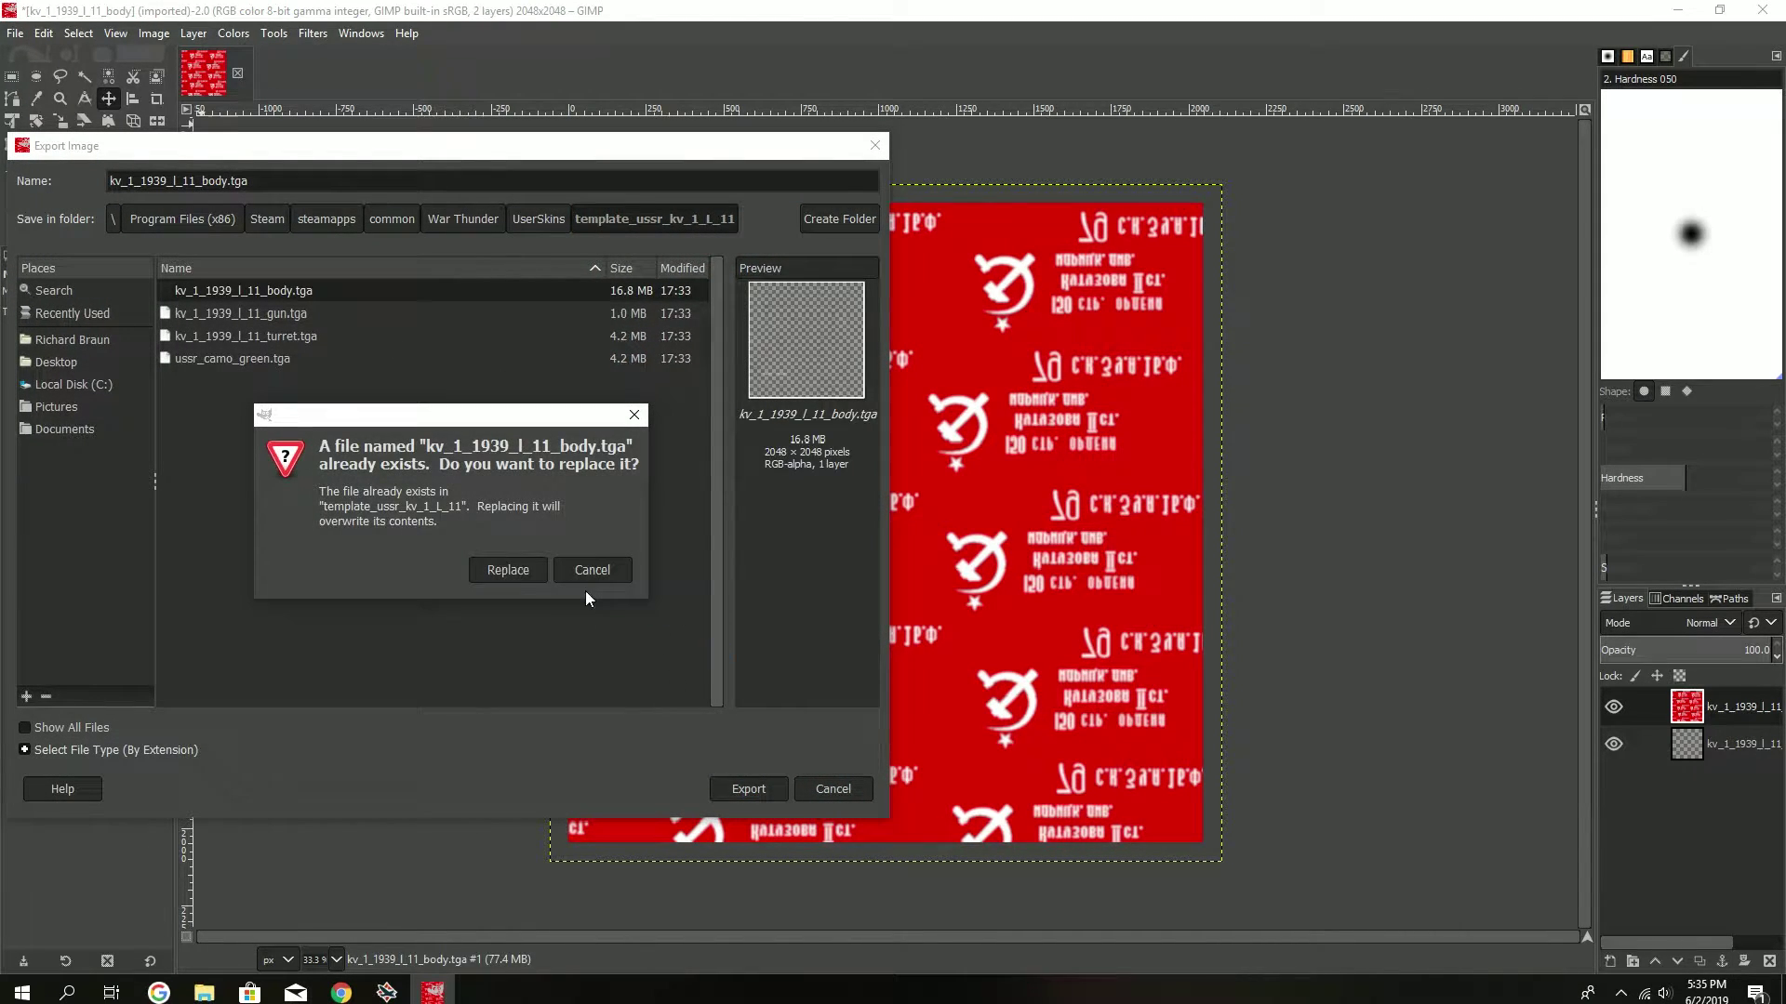
pyautogui.click(508, 571)
pyautogui.click(885, 573)
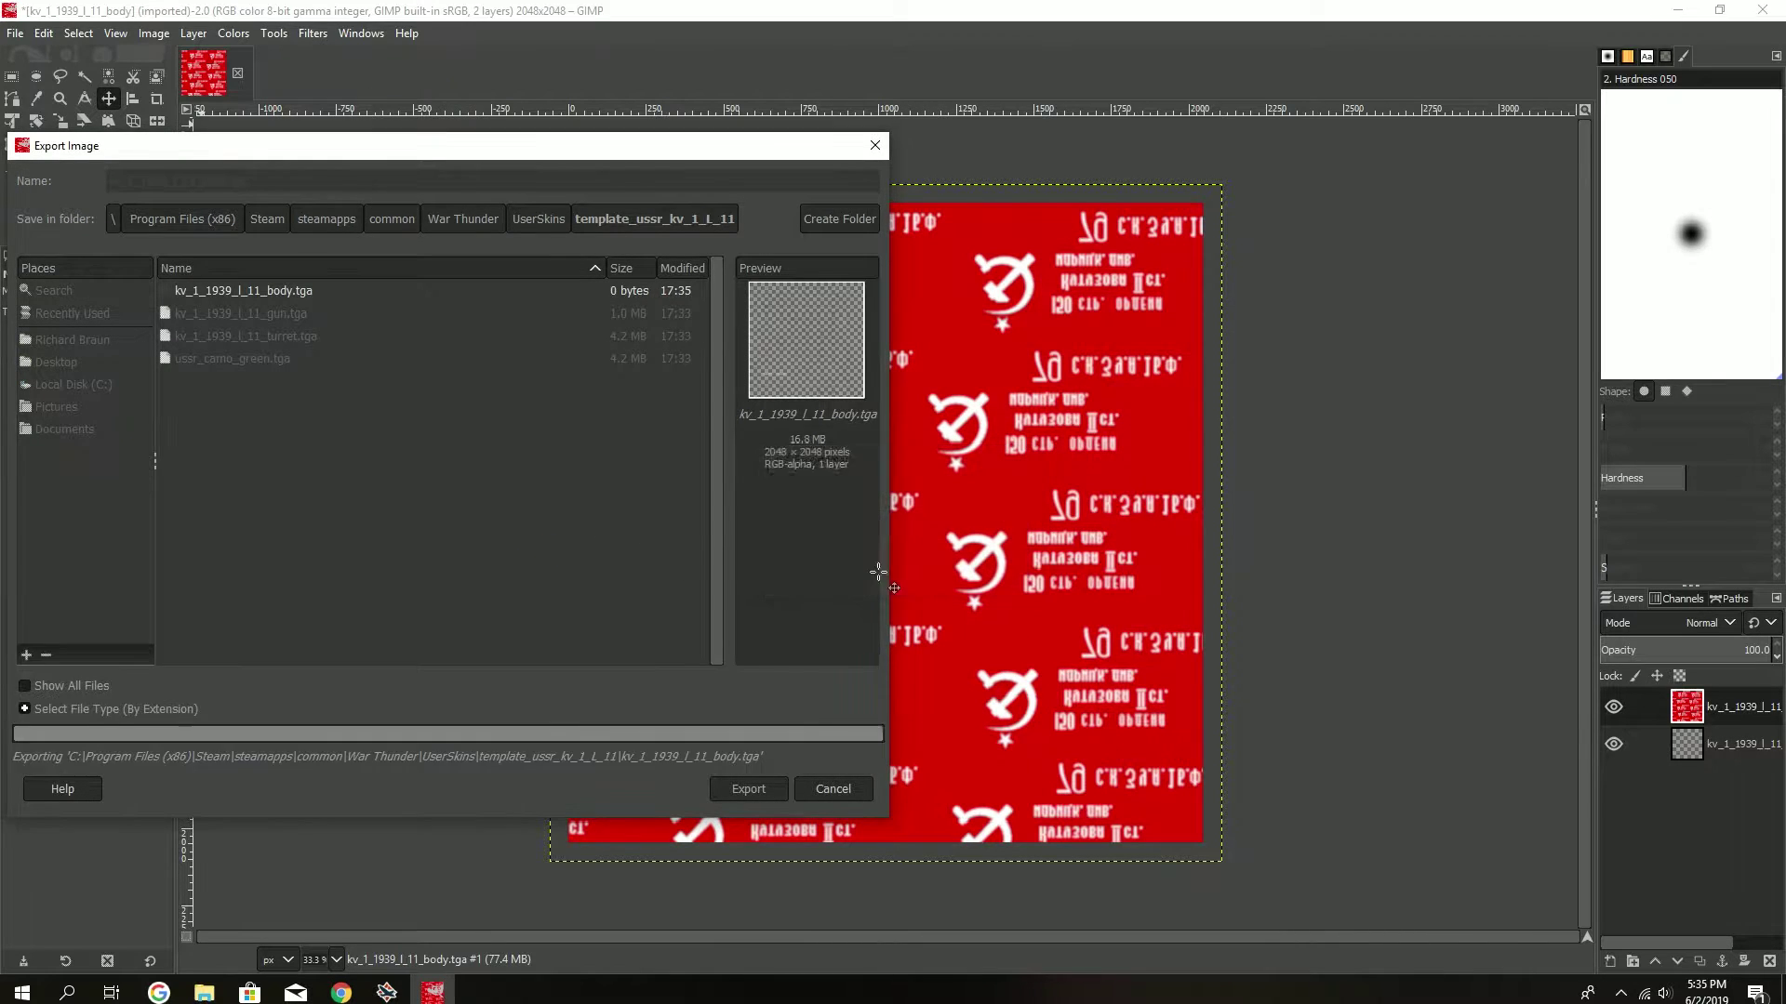
pyautogui.click(21, 35)
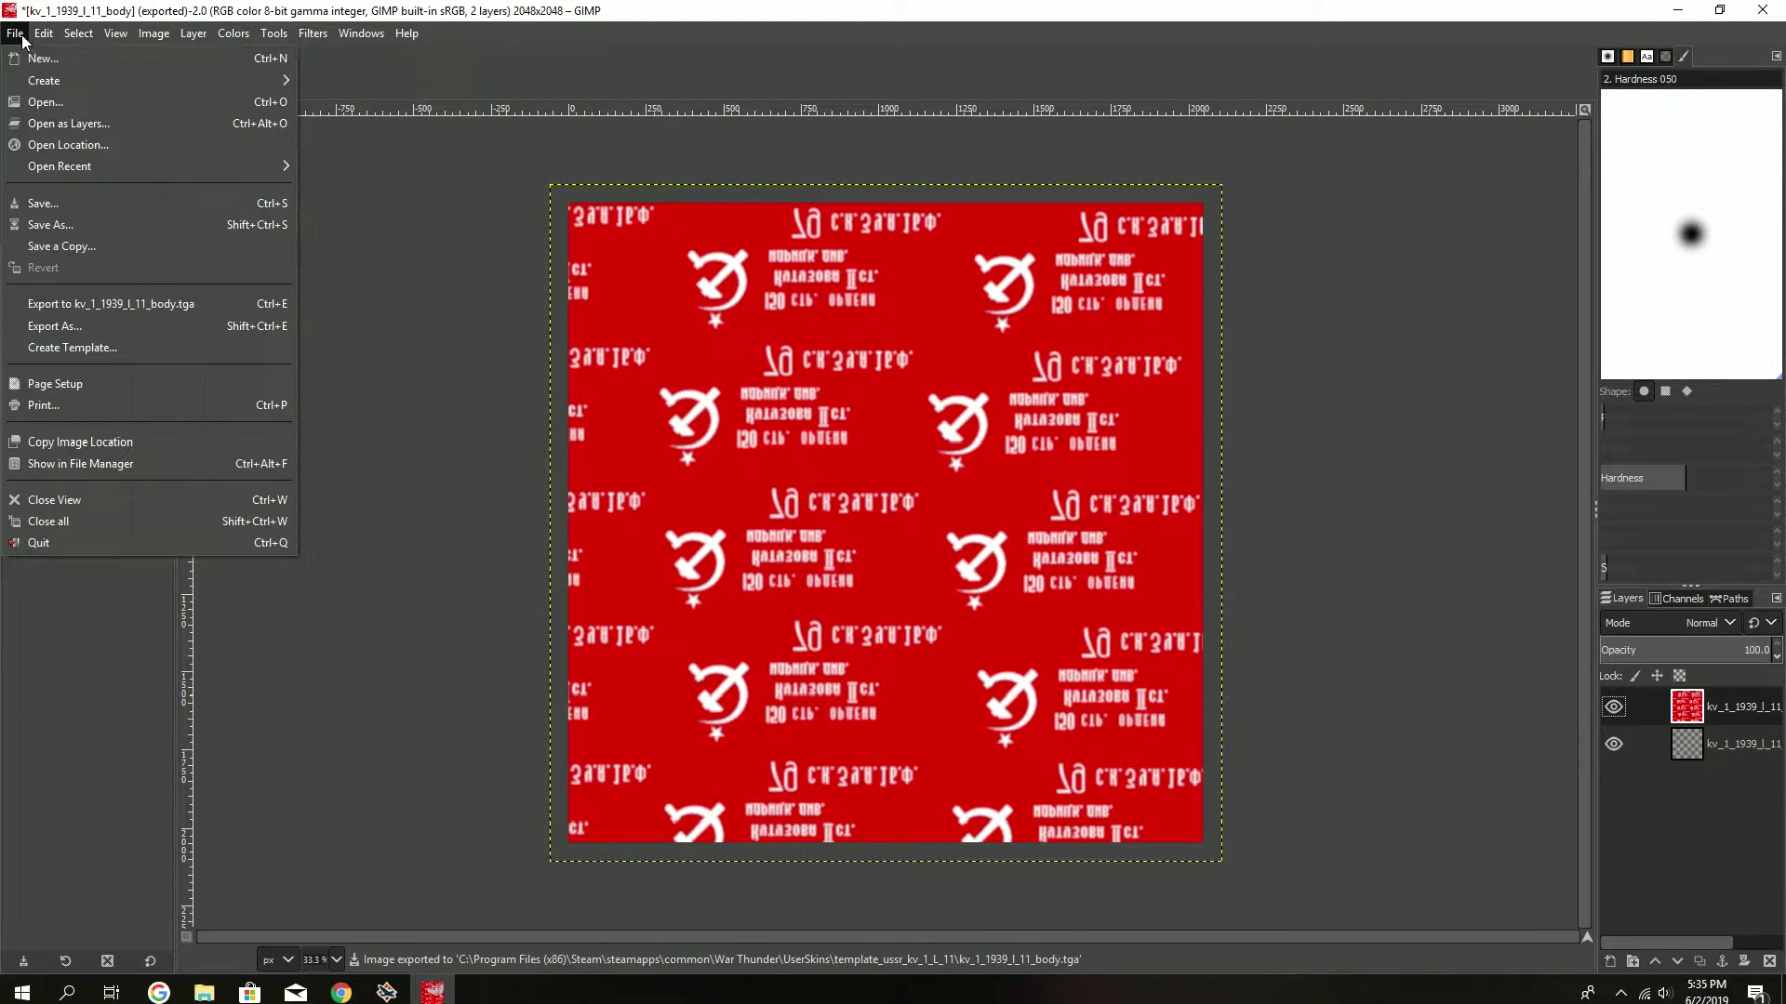
# - Open the kv_1_1939_l_11_gun.tga template as a new image
pyautogui.click(57, 106)
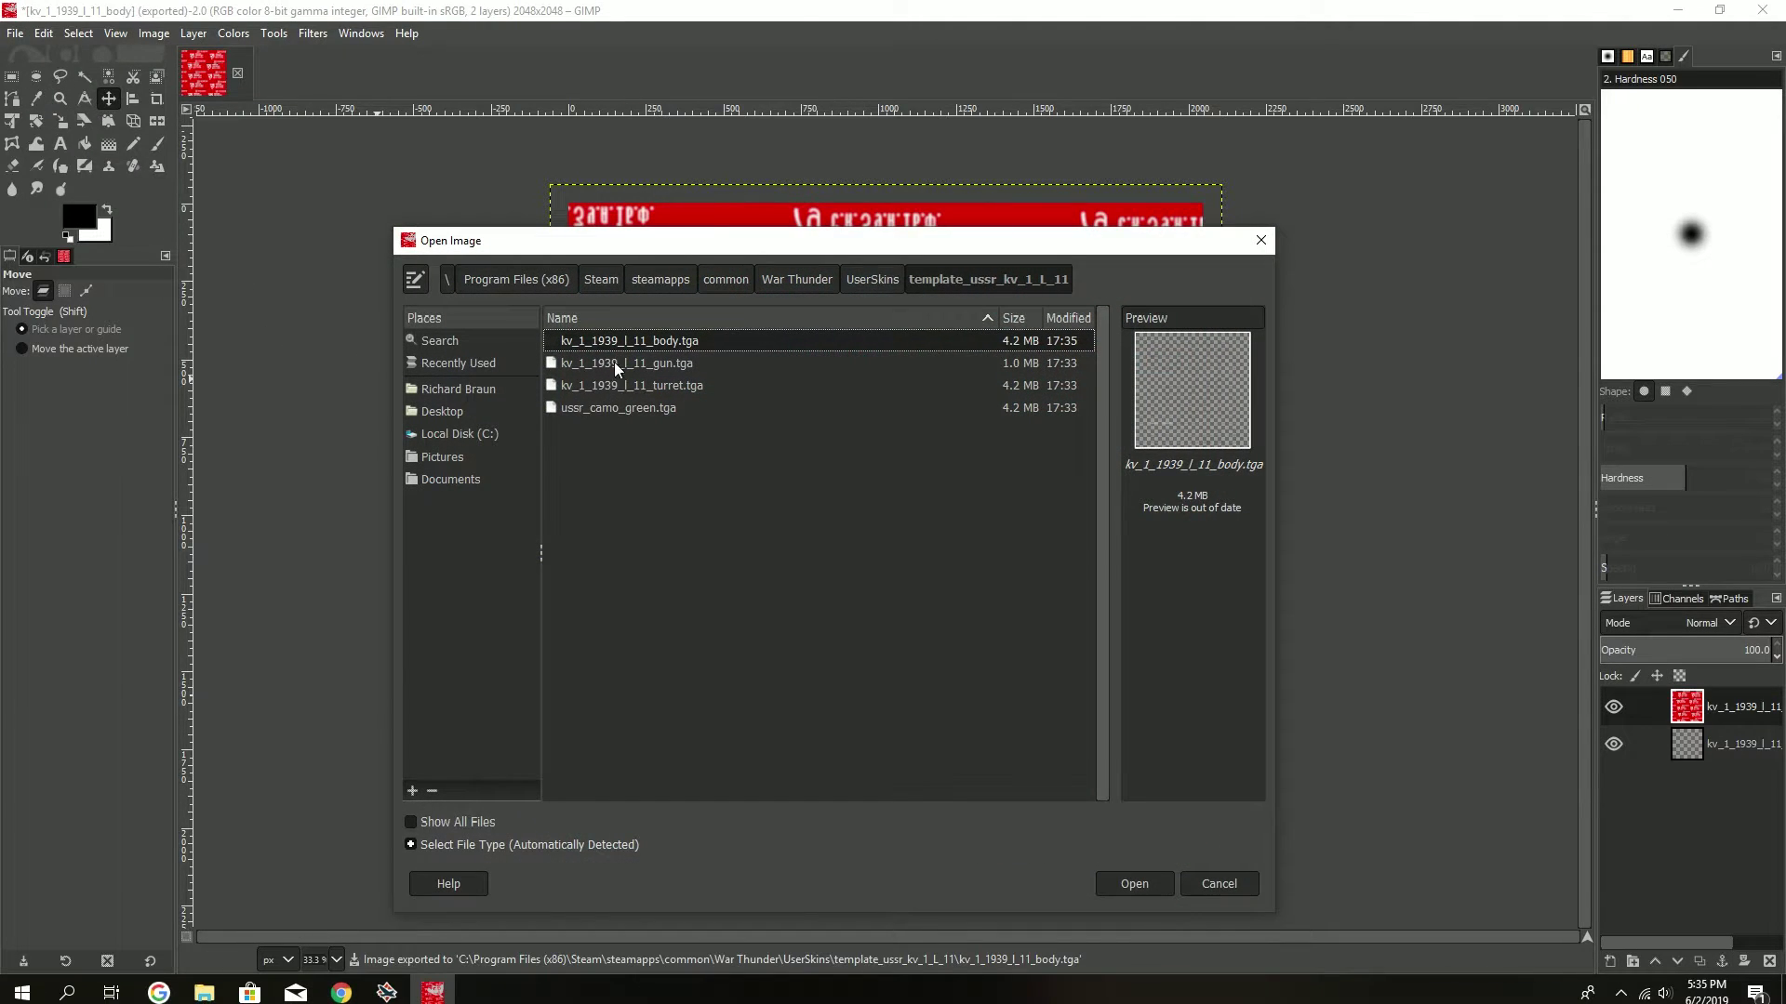
pyautogui.click(615, 365)
pyautogui.click(1137, 882)
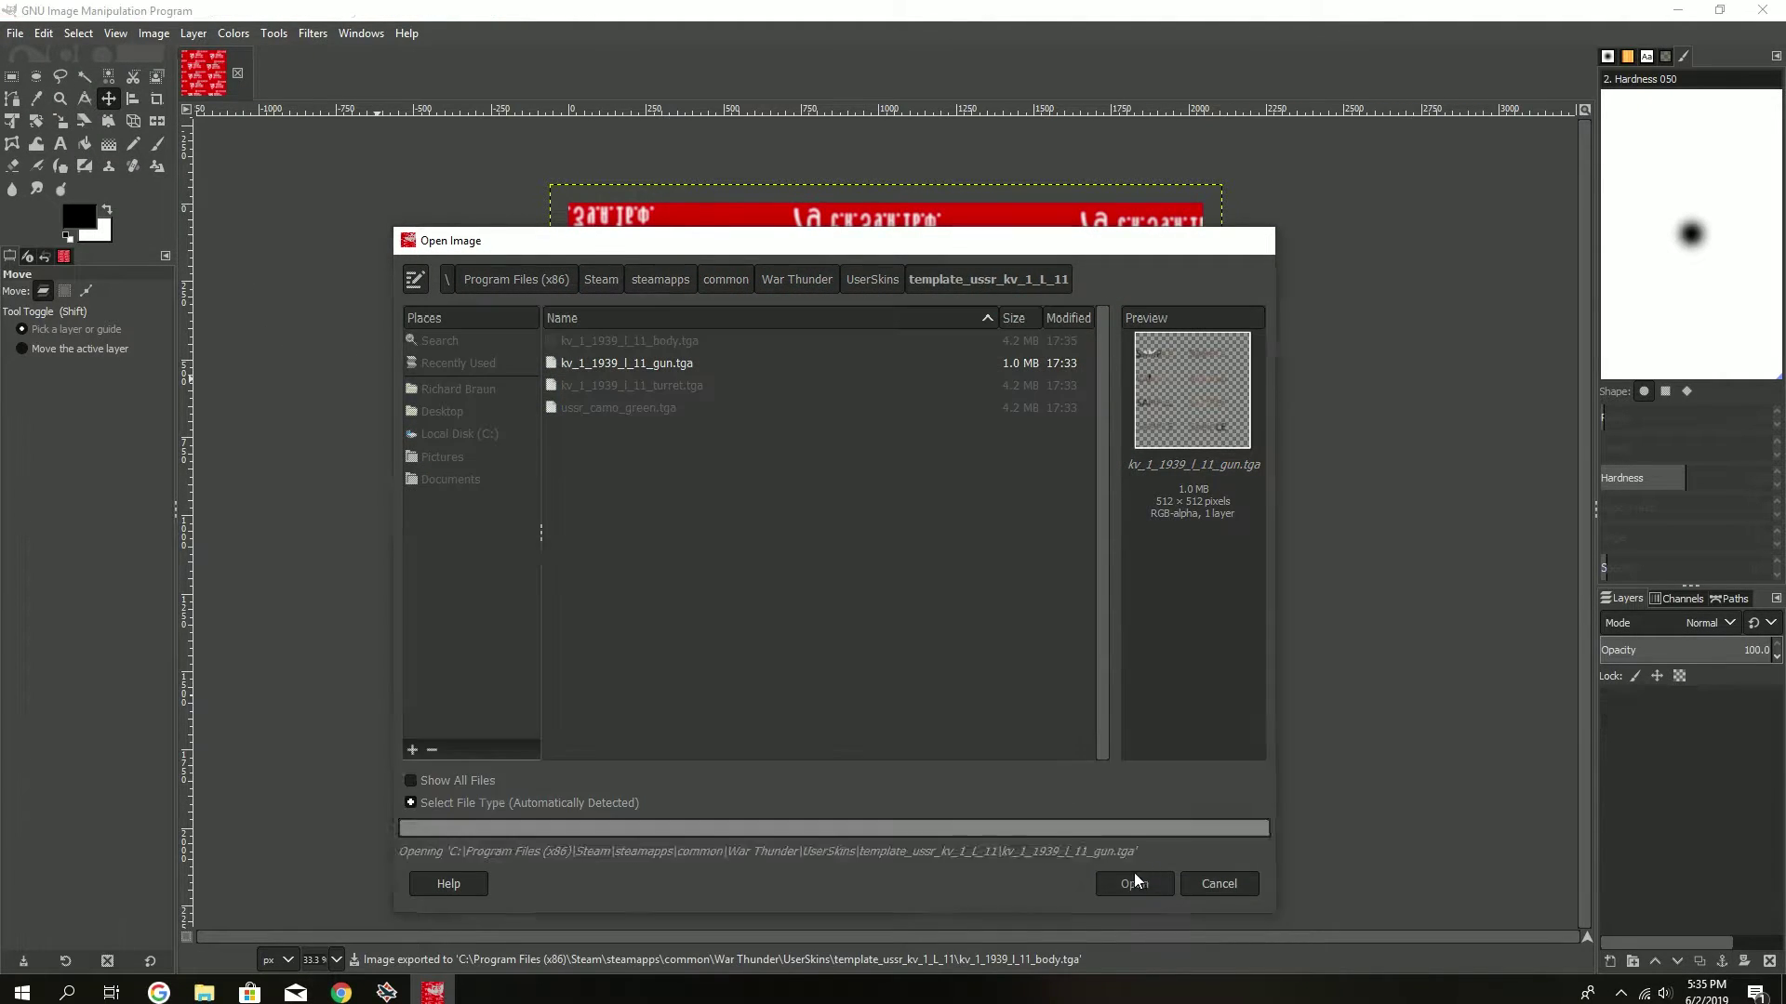
# - Open the red gun texture from Pictures\Red KV-1 as a separate image, inspect it, then close it
pyautogui.click(9, 34)
pyautogui.click(37, 101)
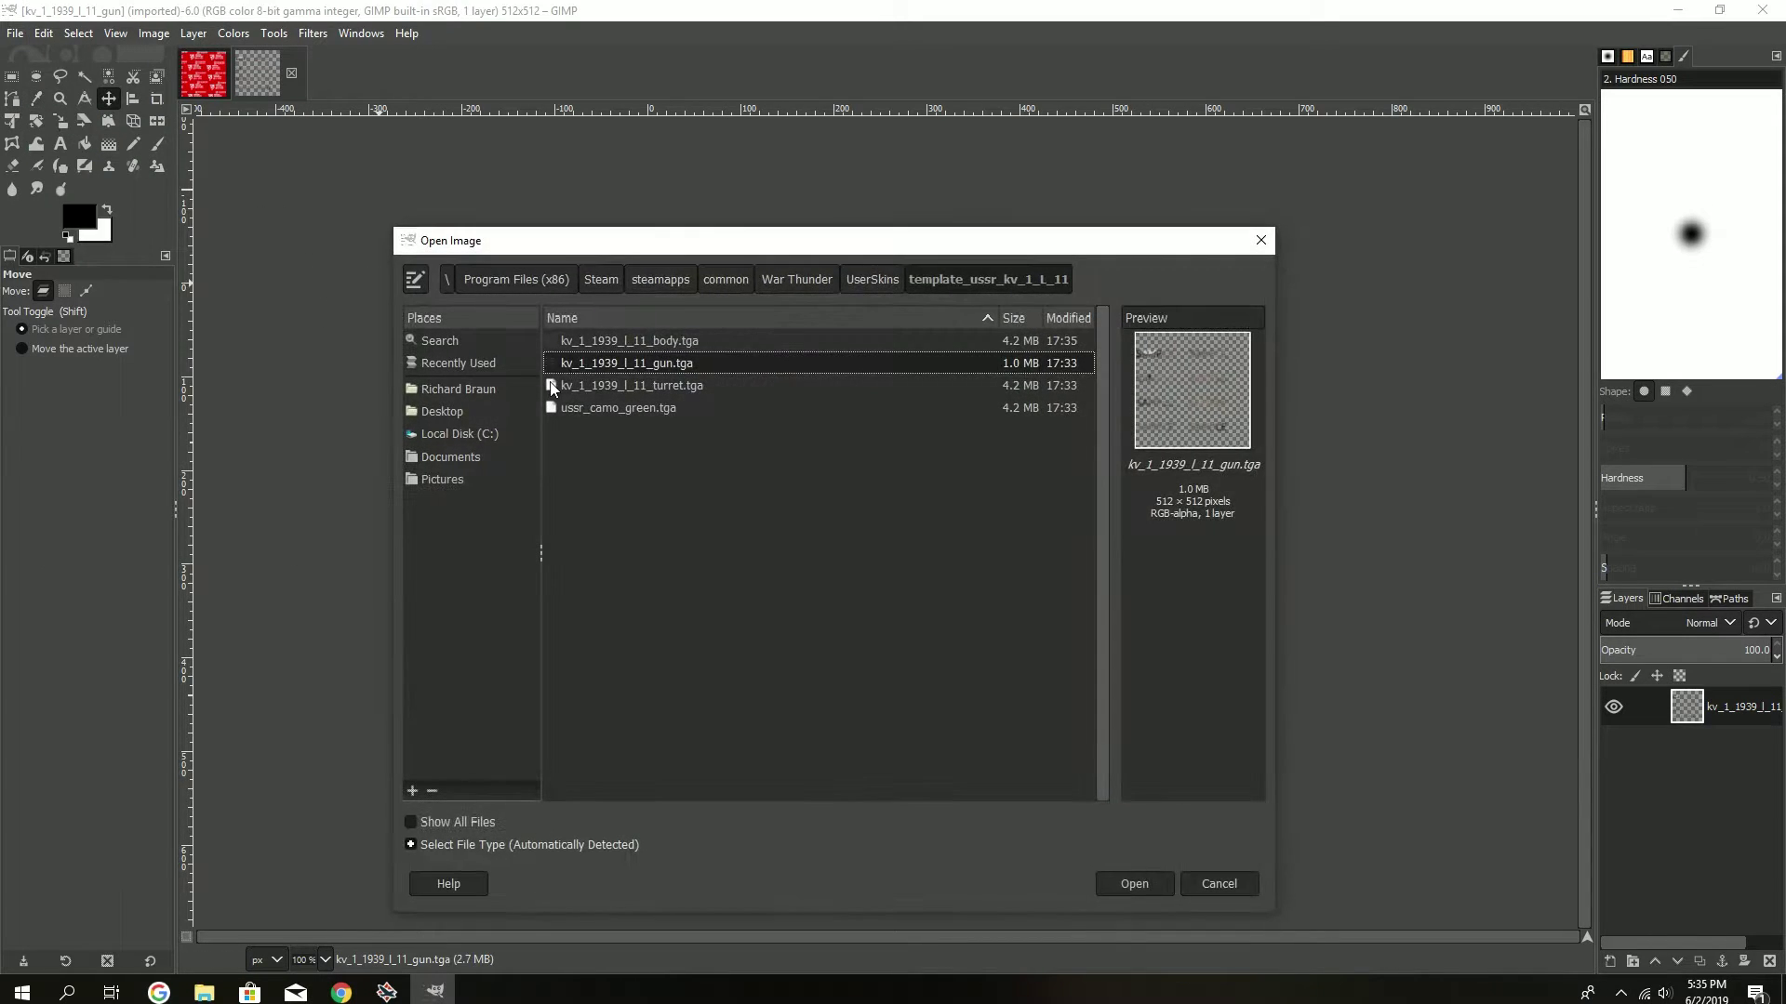
pyautogui.click(439, 477)
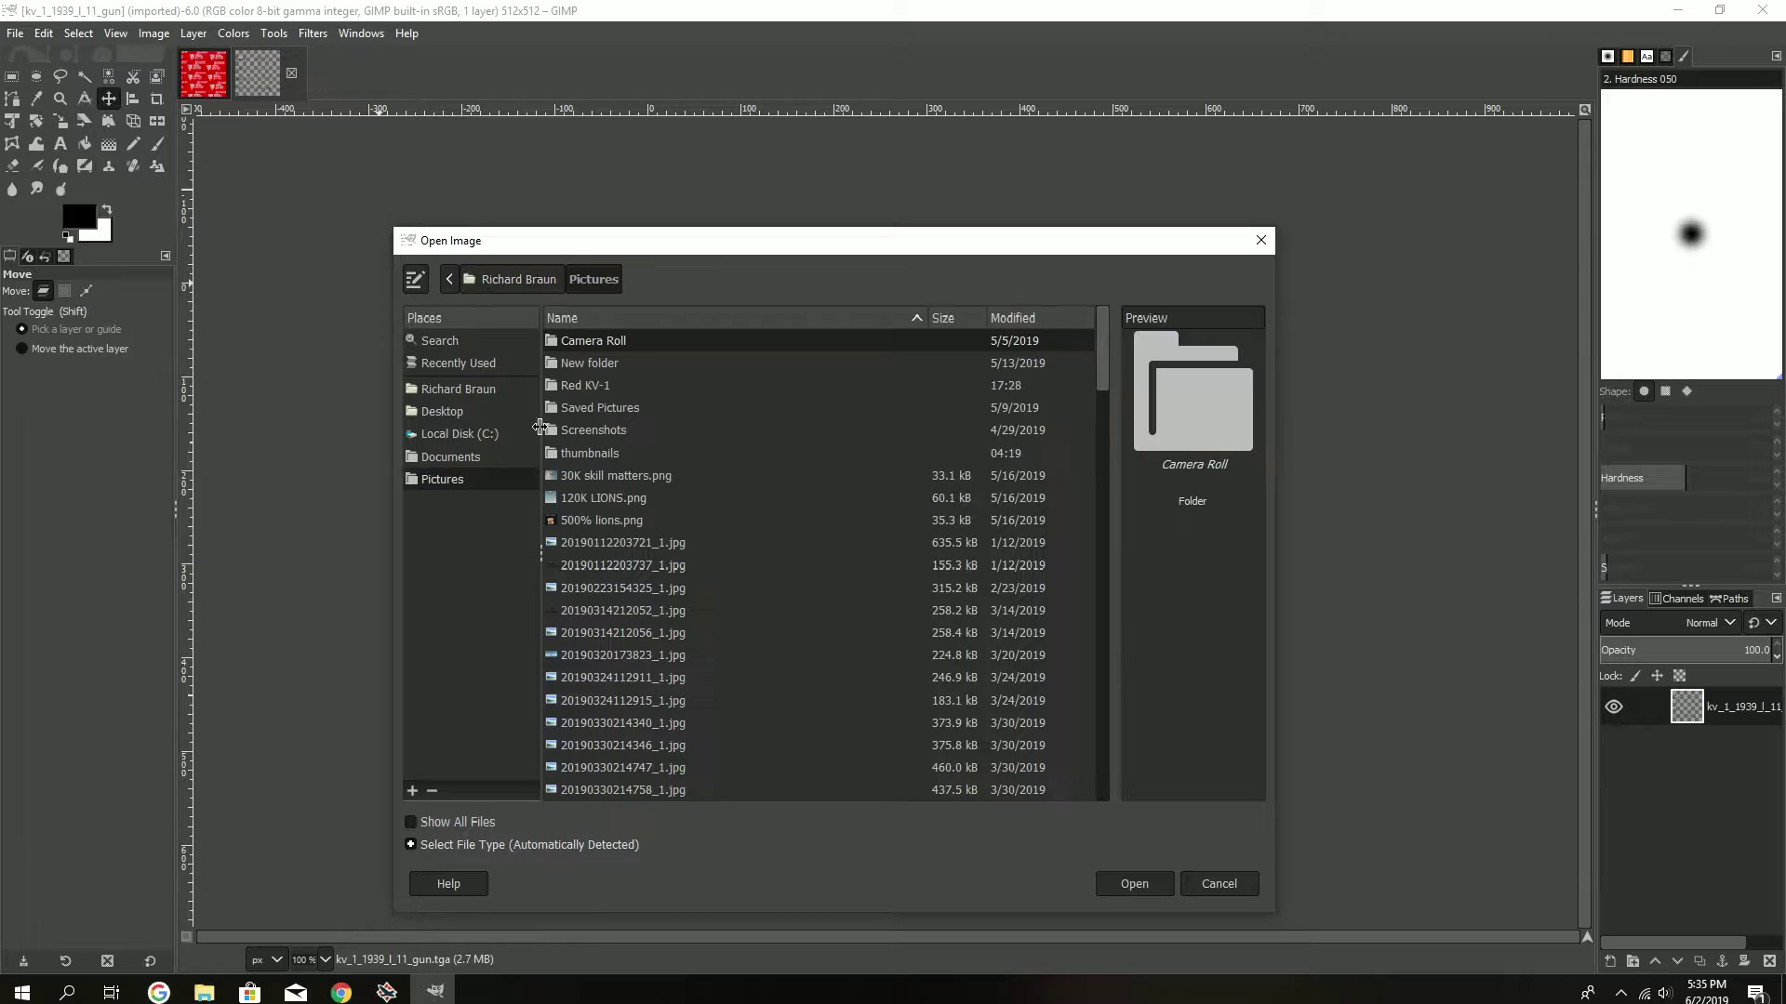
pyautogui.doubleClick(586, 389)
pyautogui.moveTo(618, 365)
pyautogui.mouseDown()
pyautogui.moveTo(567, 372)
pyautogui.moveTo(614, 372)
pyautogui.mouseUp()
pyautogui.click(1133, 884)
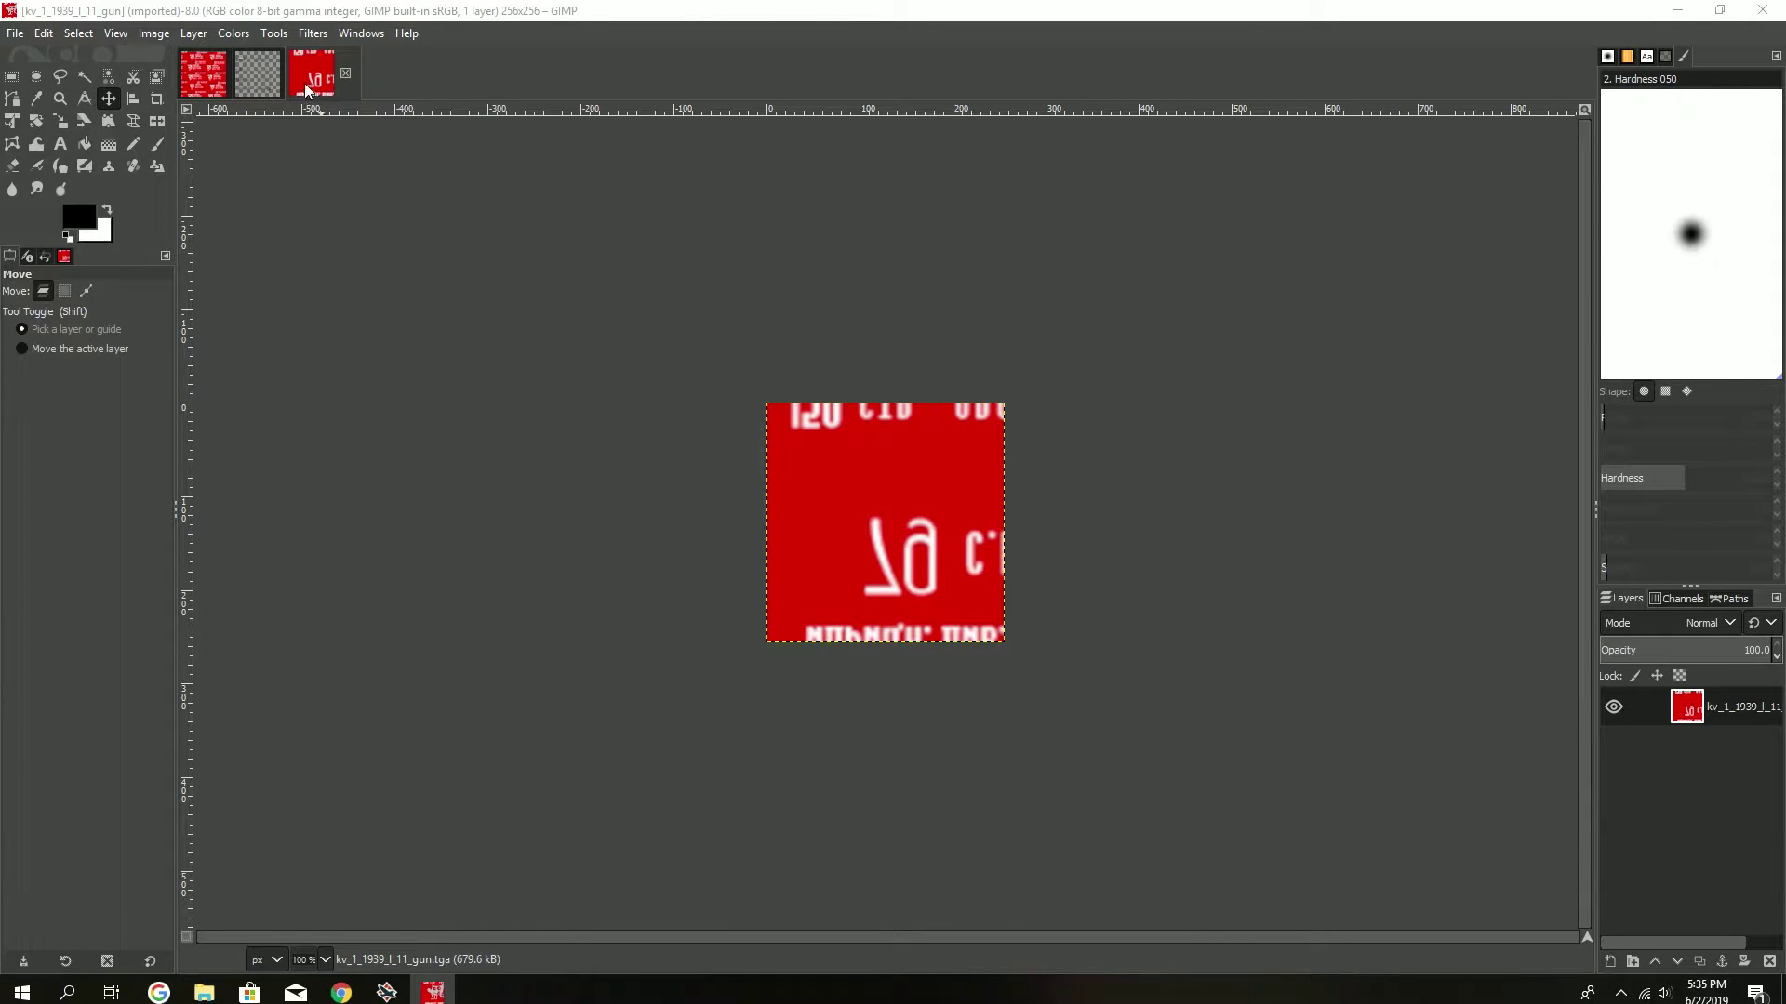
pyautogui.scroll(1, 311, 89)
pyautogui.scroll(-1, 330, 86)
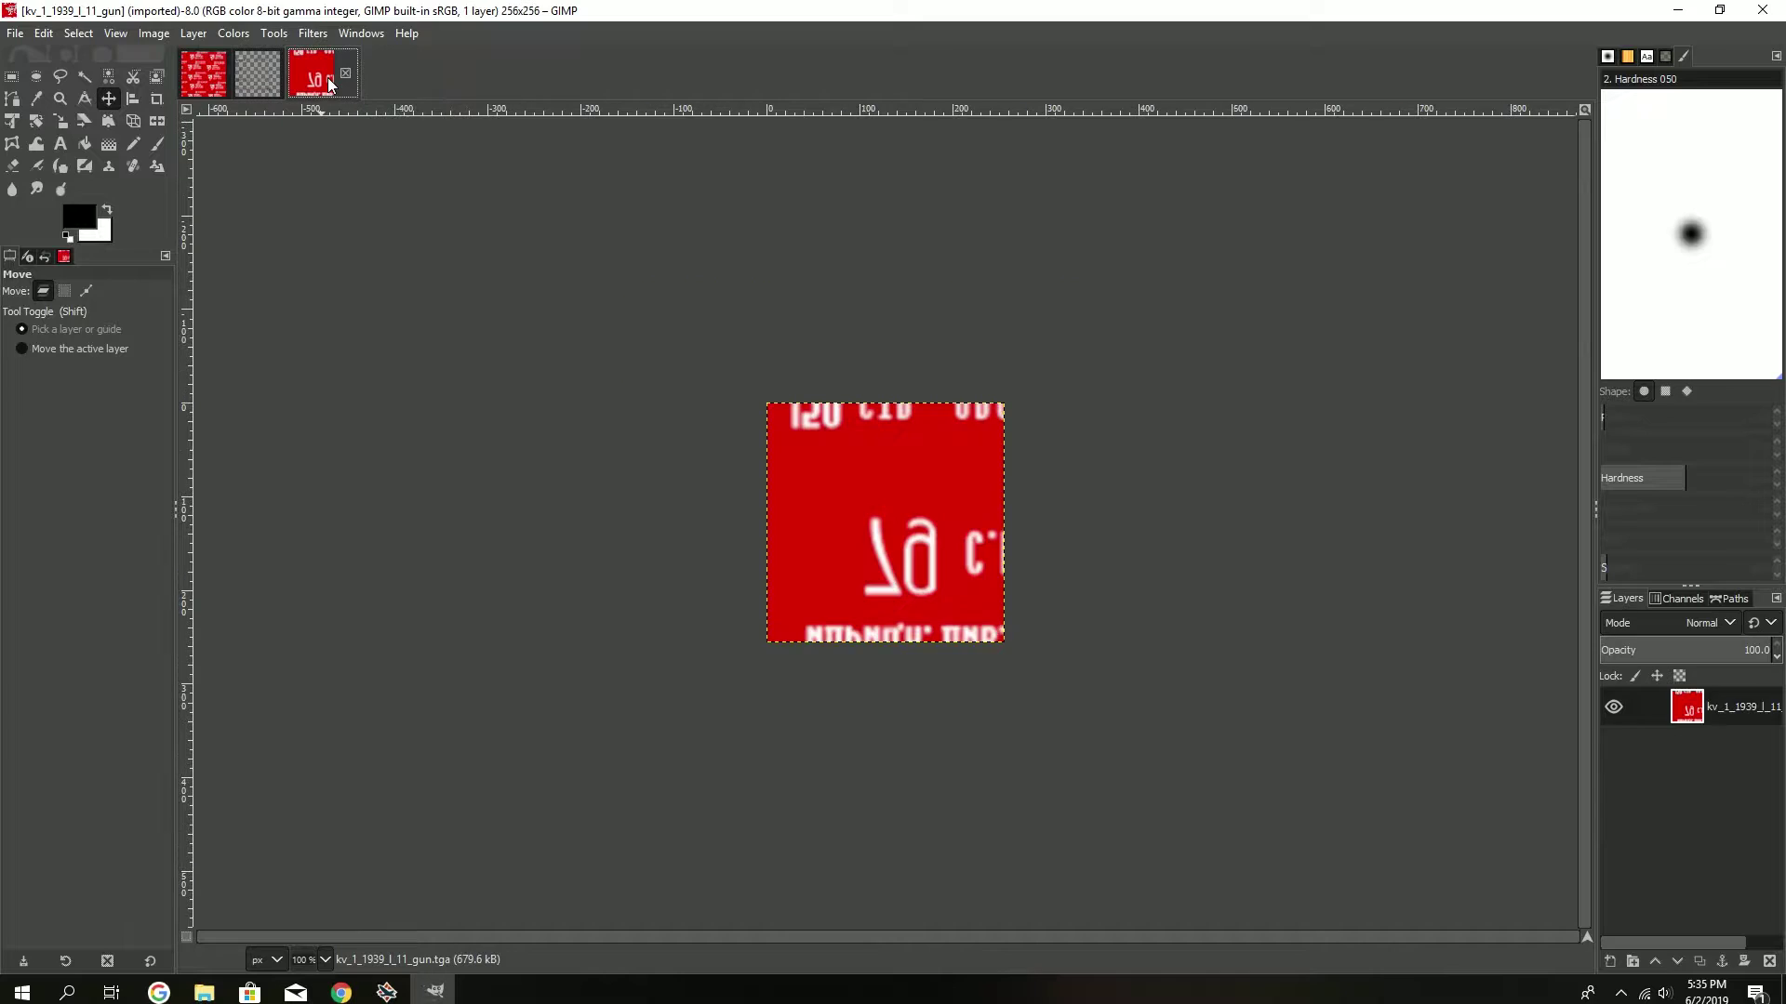
pyautogui.scroll(1, 330, 85)
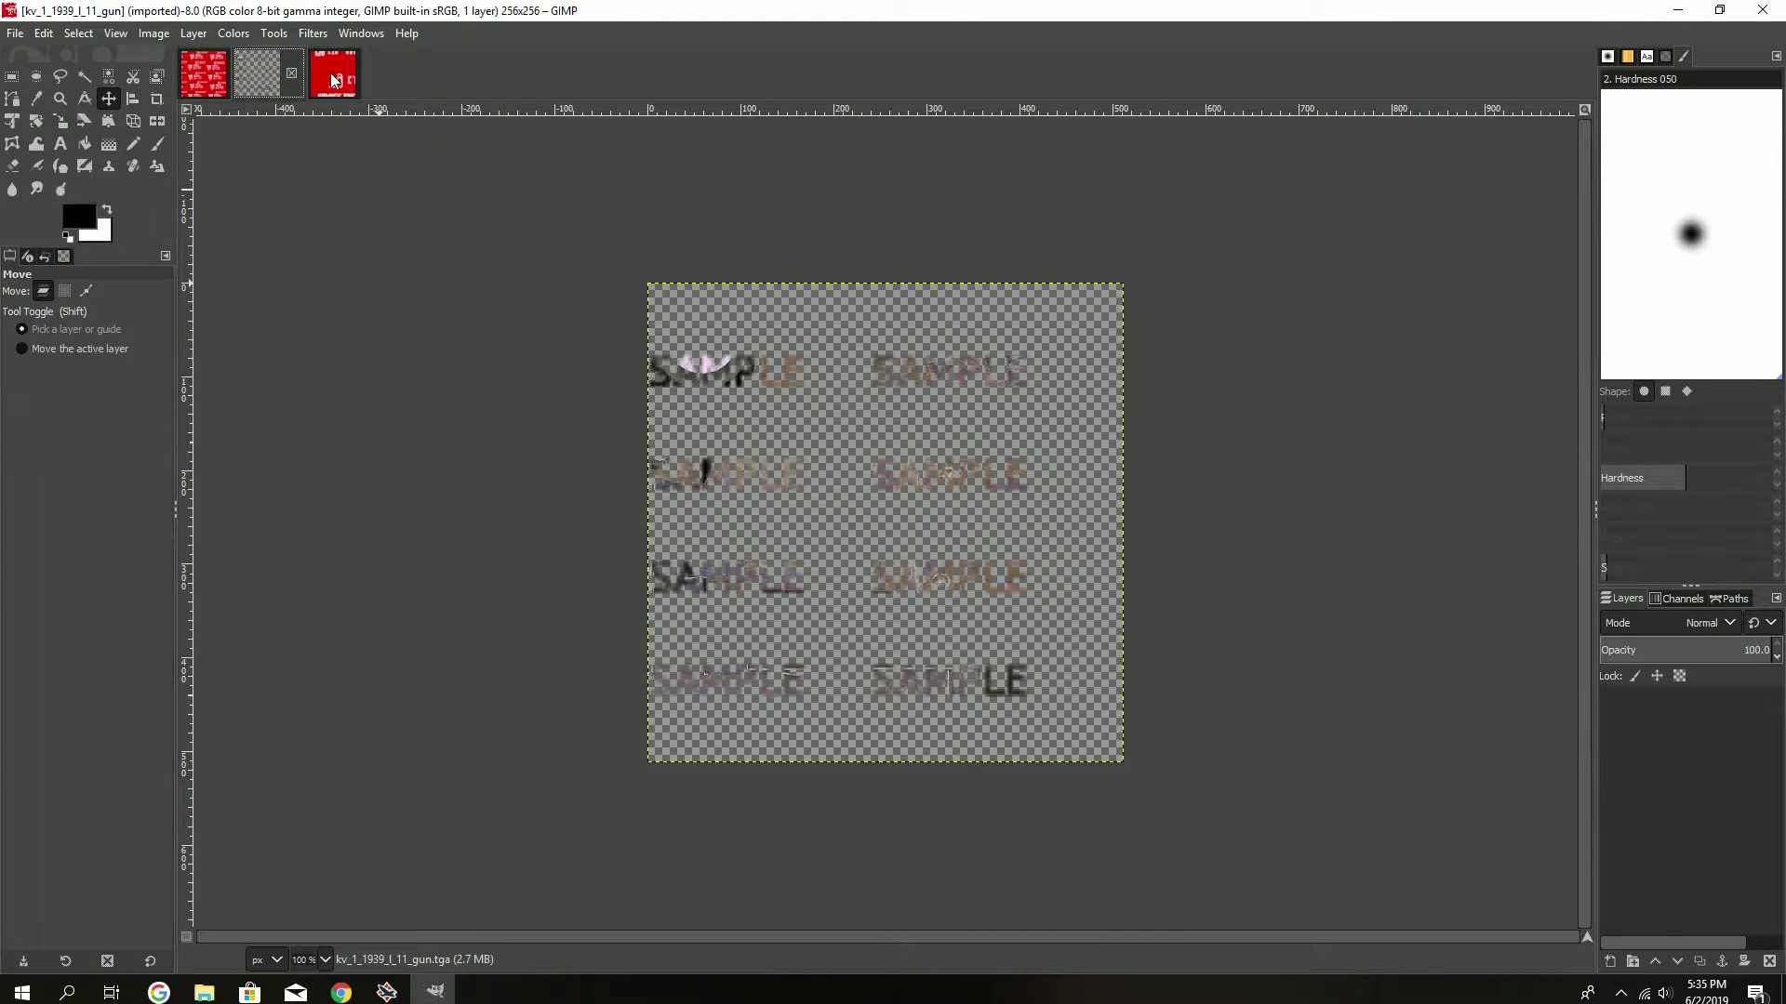
pyautogui.scroll(-1, 335, 82)
pyautogui.click(351, 73)
# - Add the red gun texture as a layer on the gun template and scale it up
pyautogui.click(204, 992)
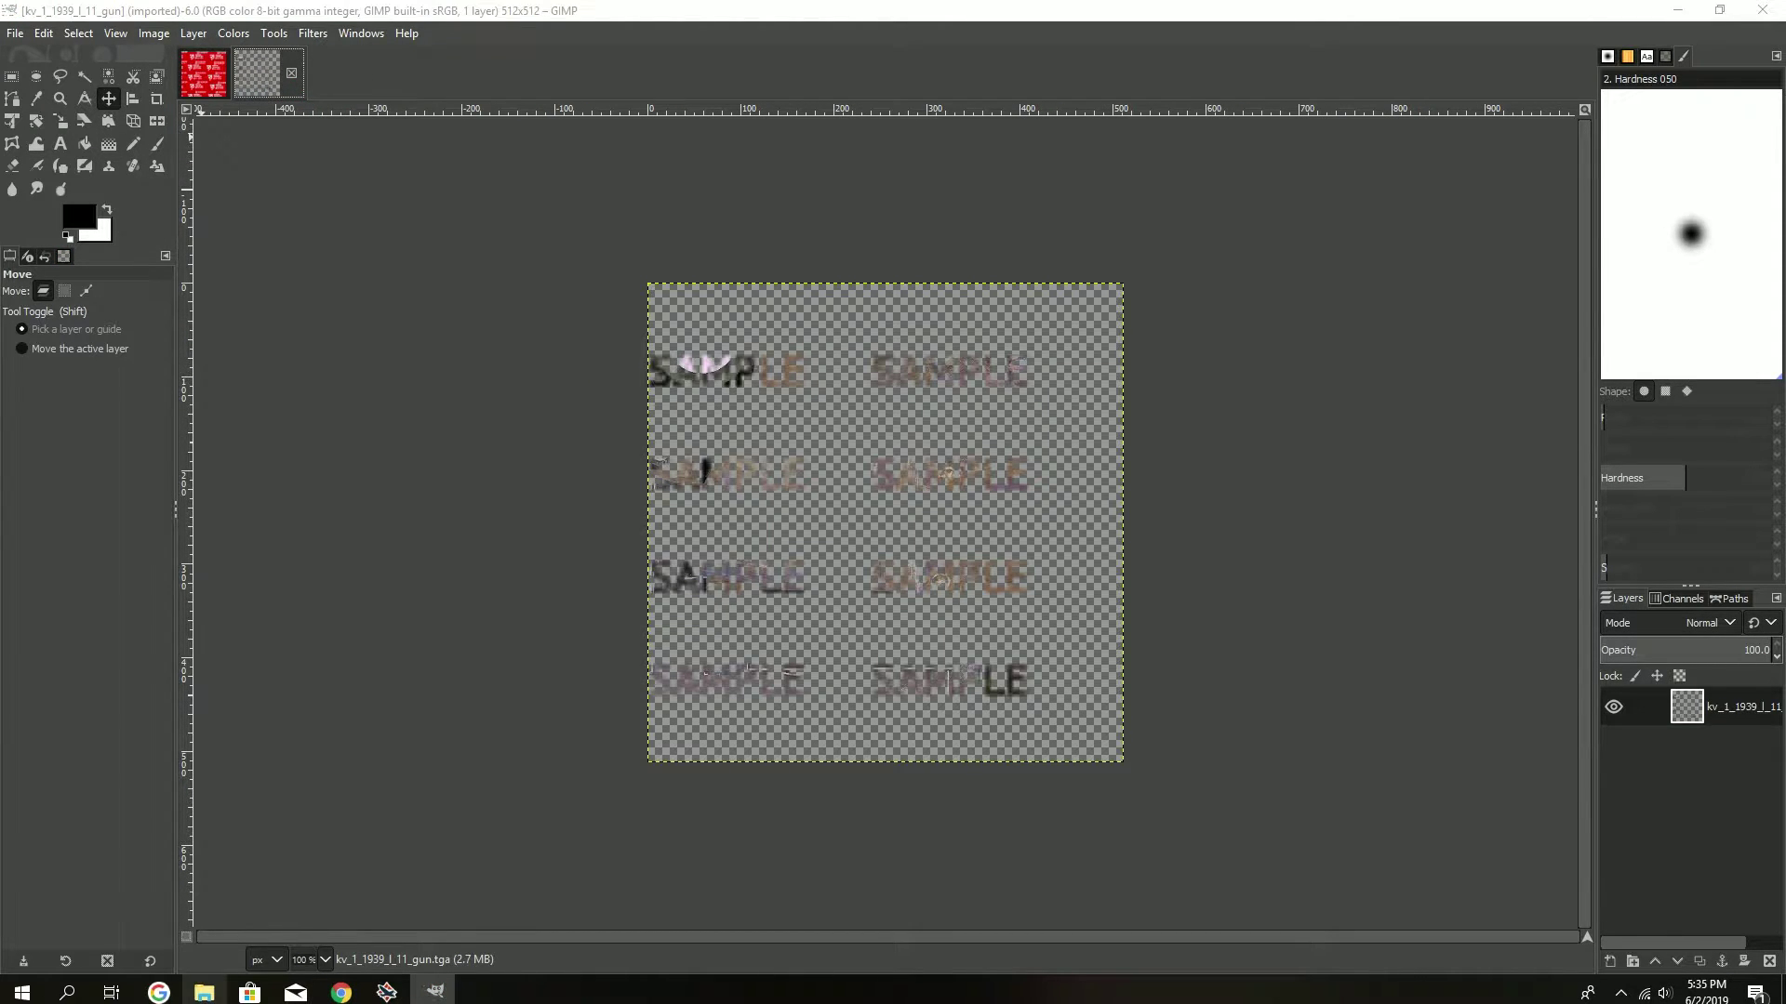
pyautogui.moveTo(1030, 339); pyautogui.dragTo(744, 716)
pyautogui.rightClick(1730, 719)
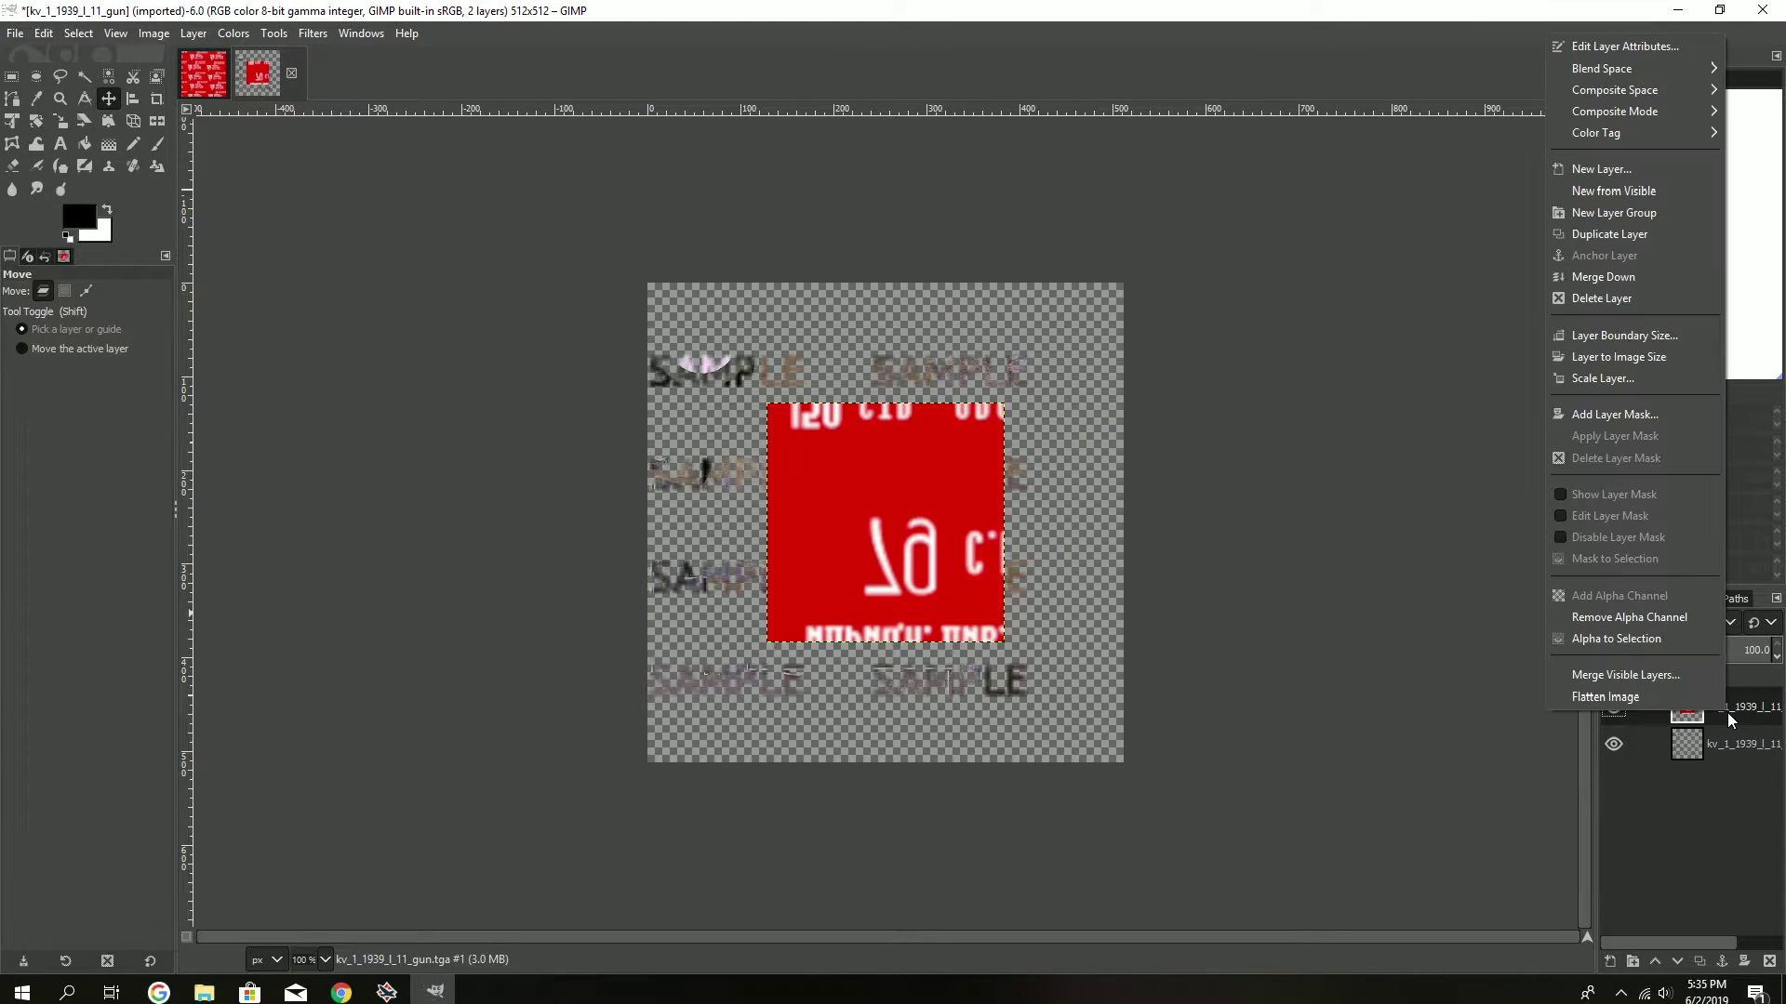
pyautogui.click(1572, 379)
pyautogui.click(1560, 344)
pyautogui.click(1561, 344)
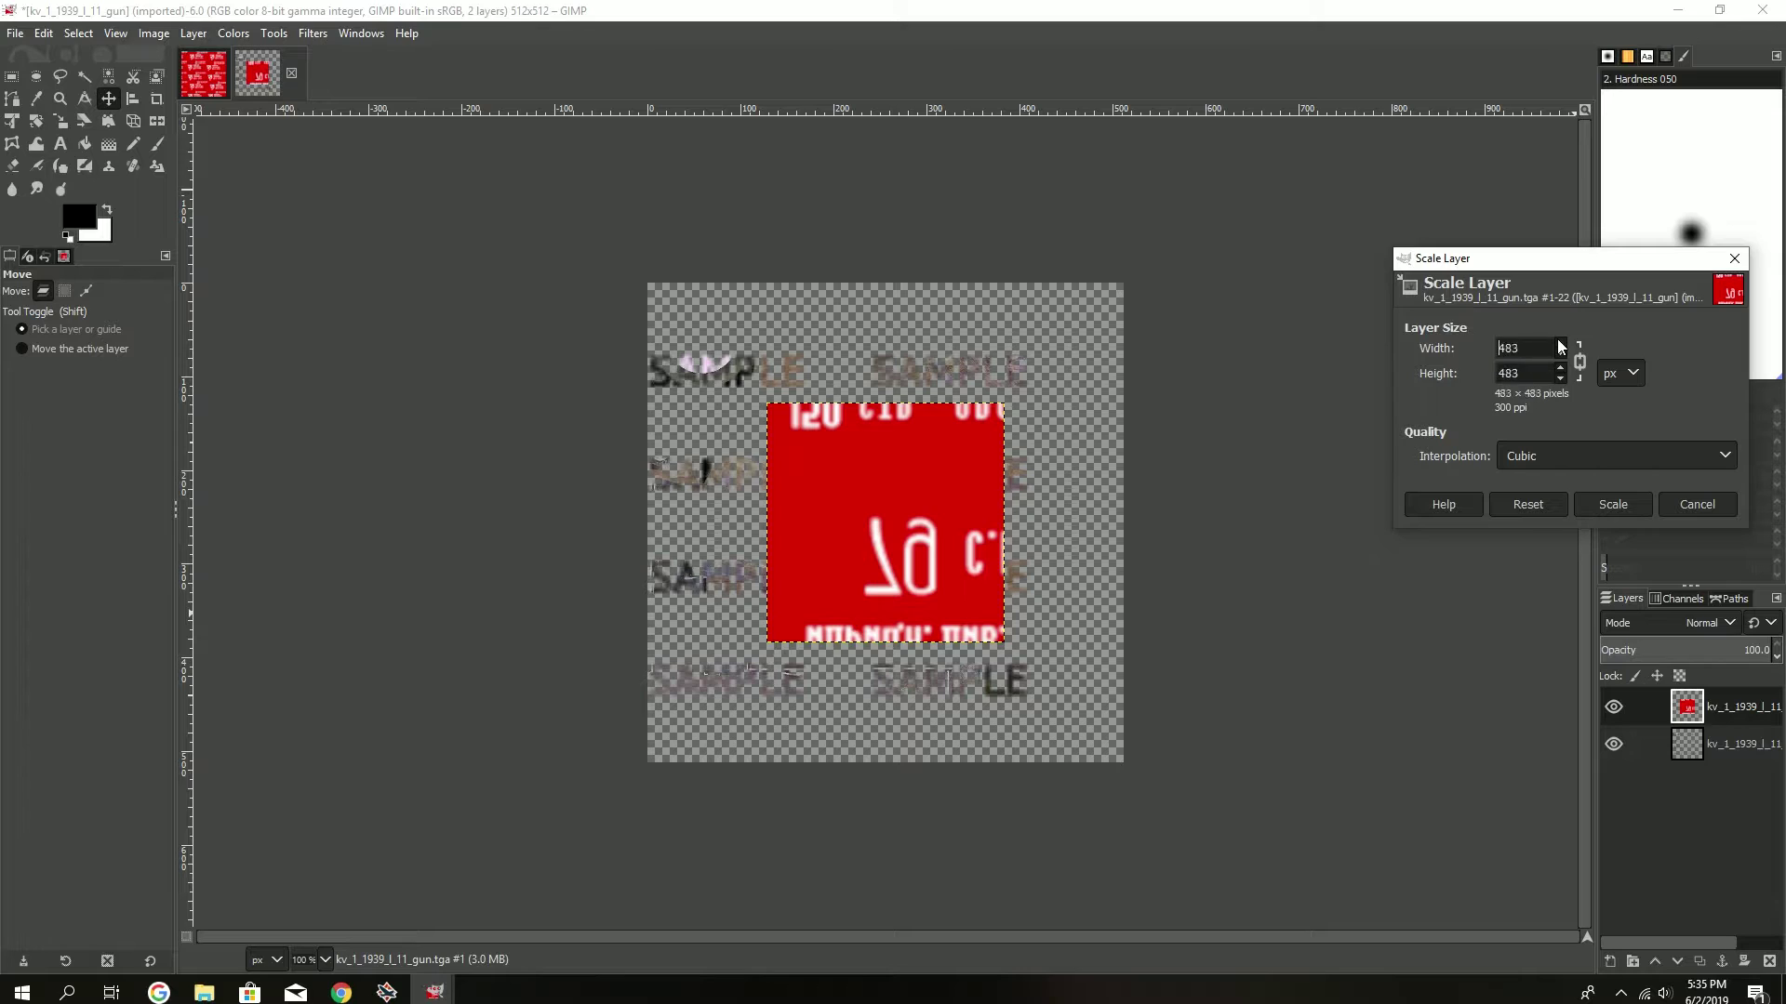
pyautogui.click(1560, 342)
pyautogui.click(1594, 505)
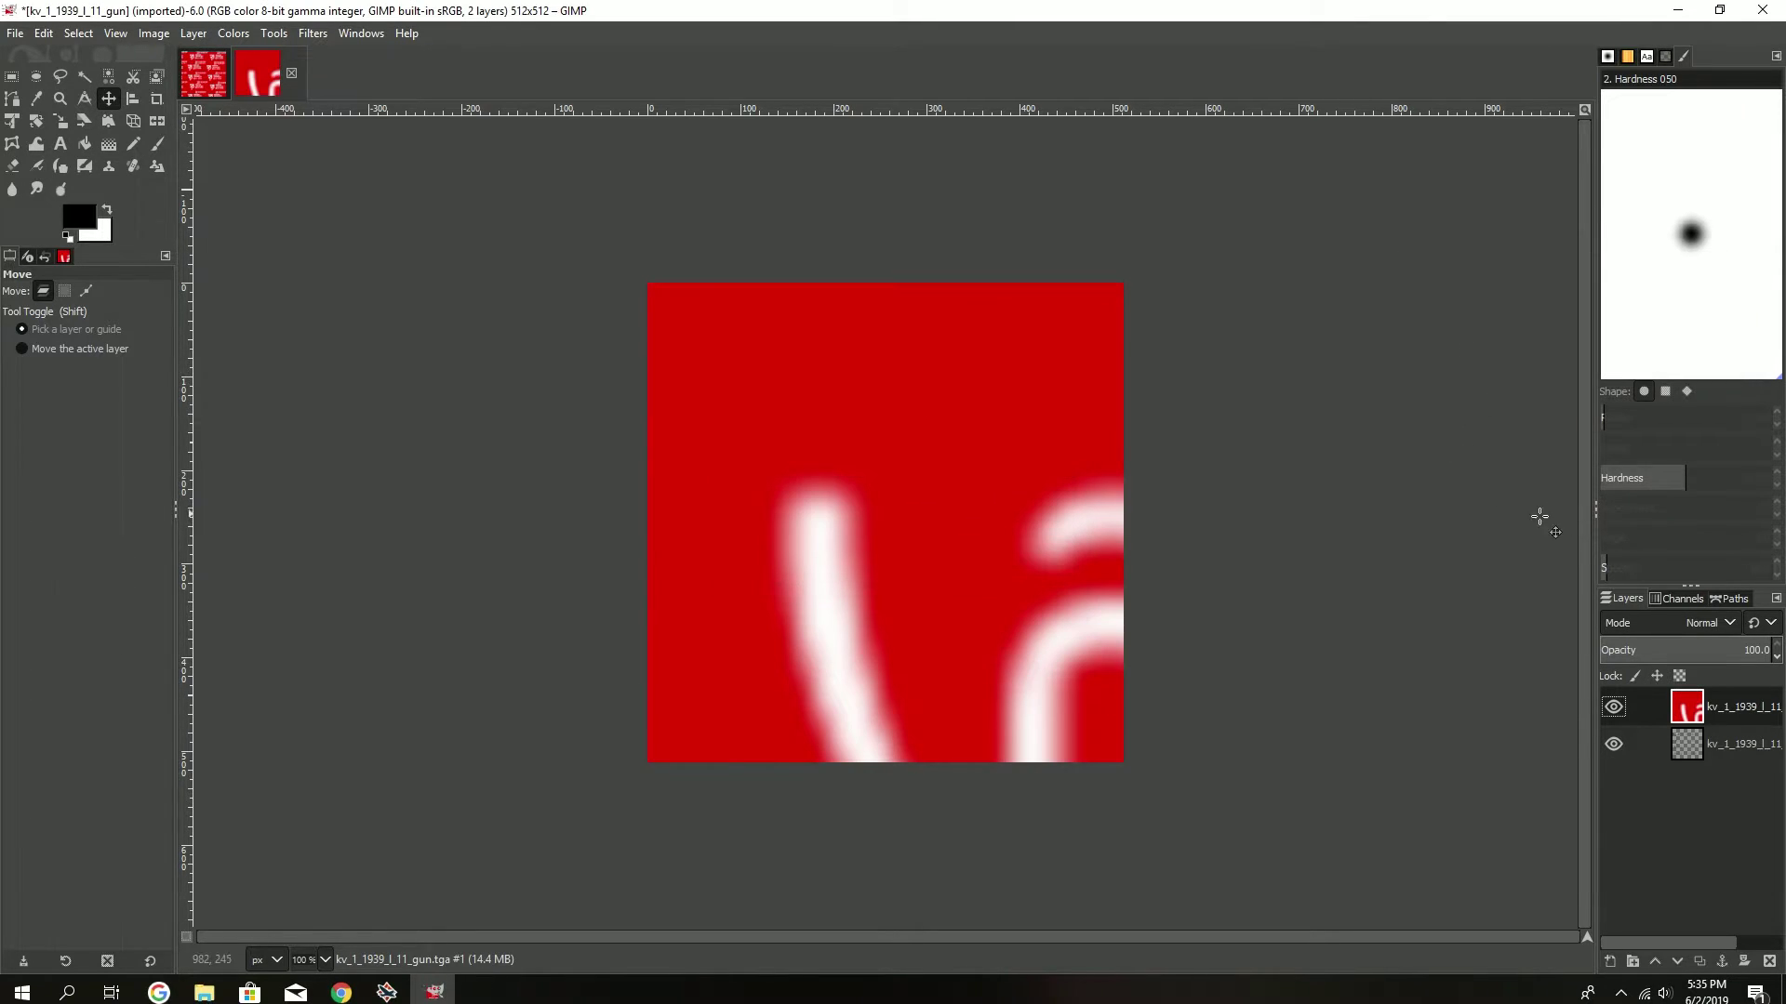
# - Rescale the red gun layer twice, ending at 384 px
pyautogui.rightClick(1674, 700)
pyautogui.click(1581, 381)
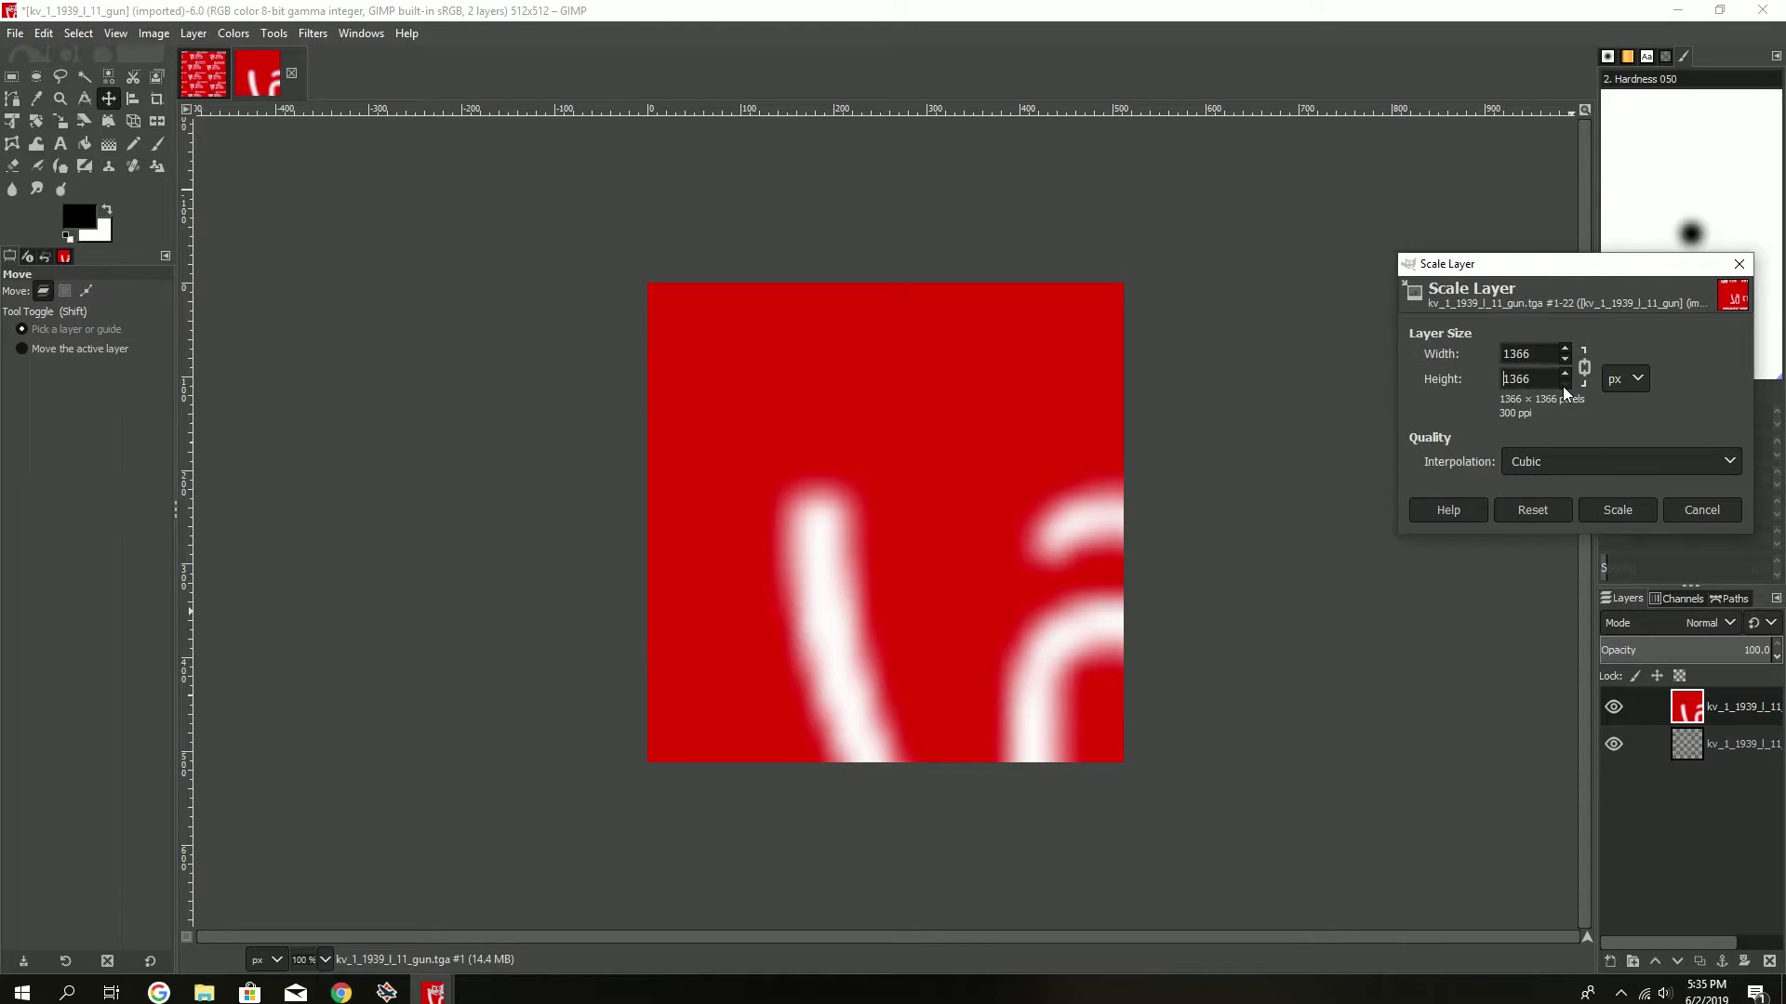
pyautogui.click(1610, 512)
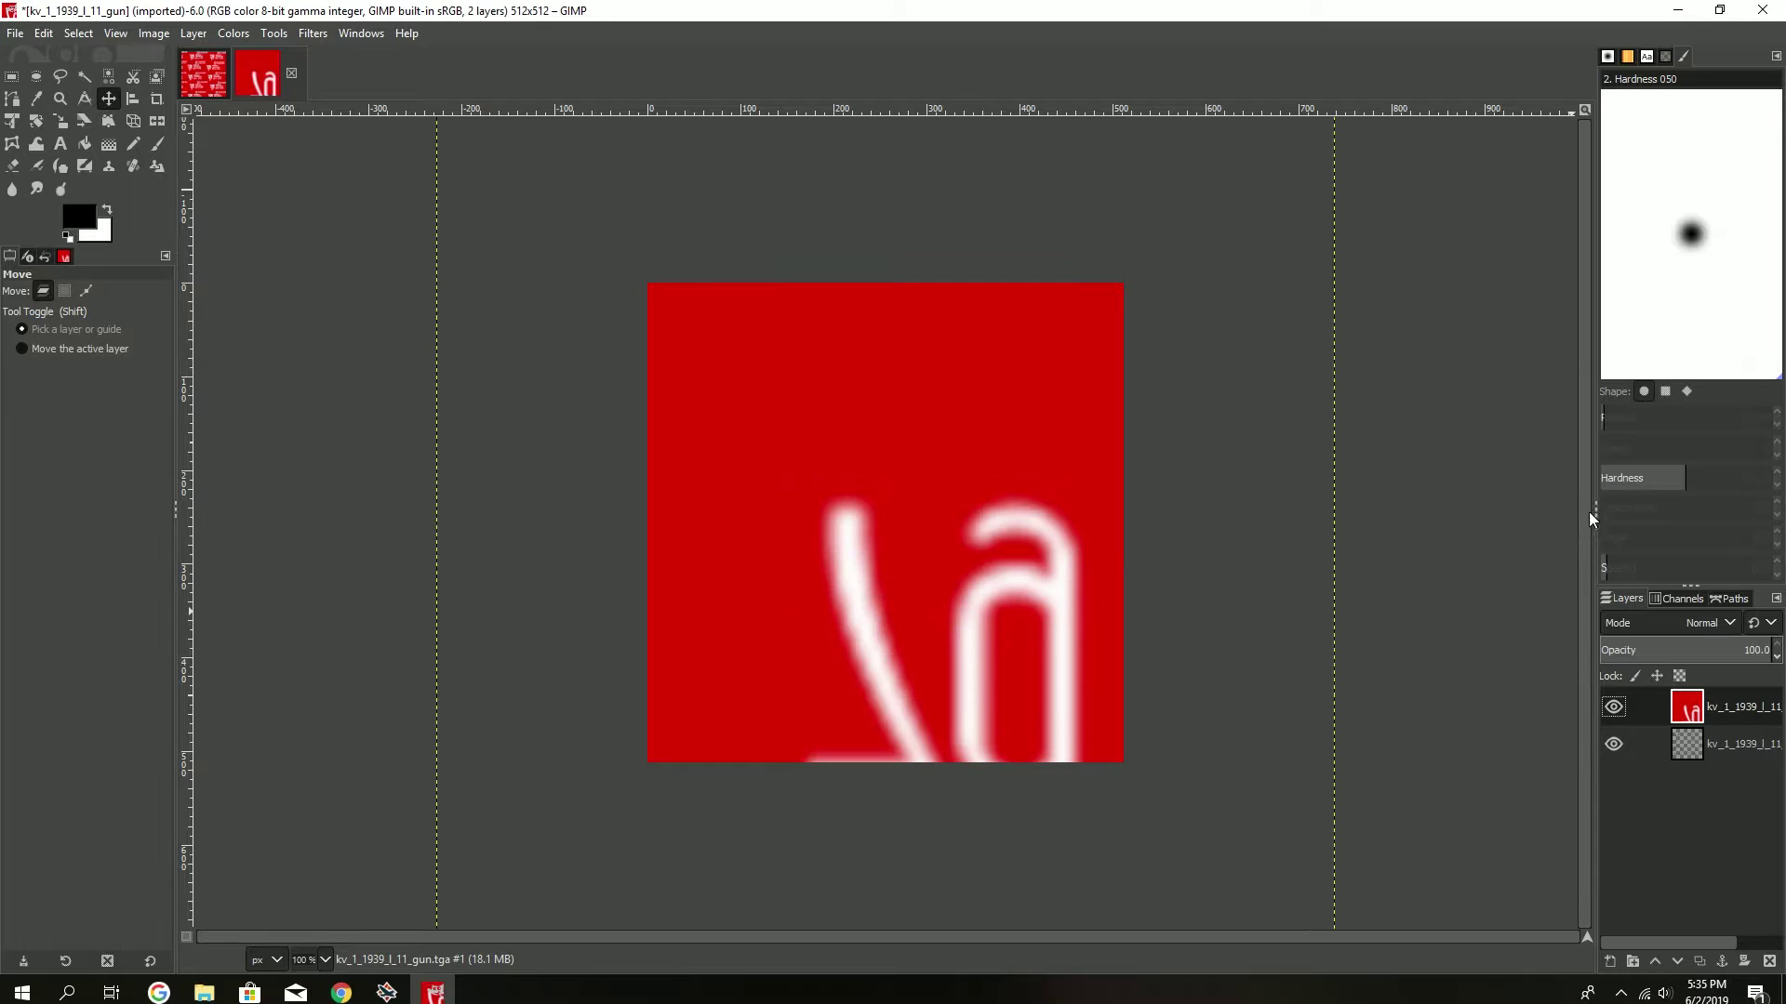
pyautogui.rightClick(1715, 711)
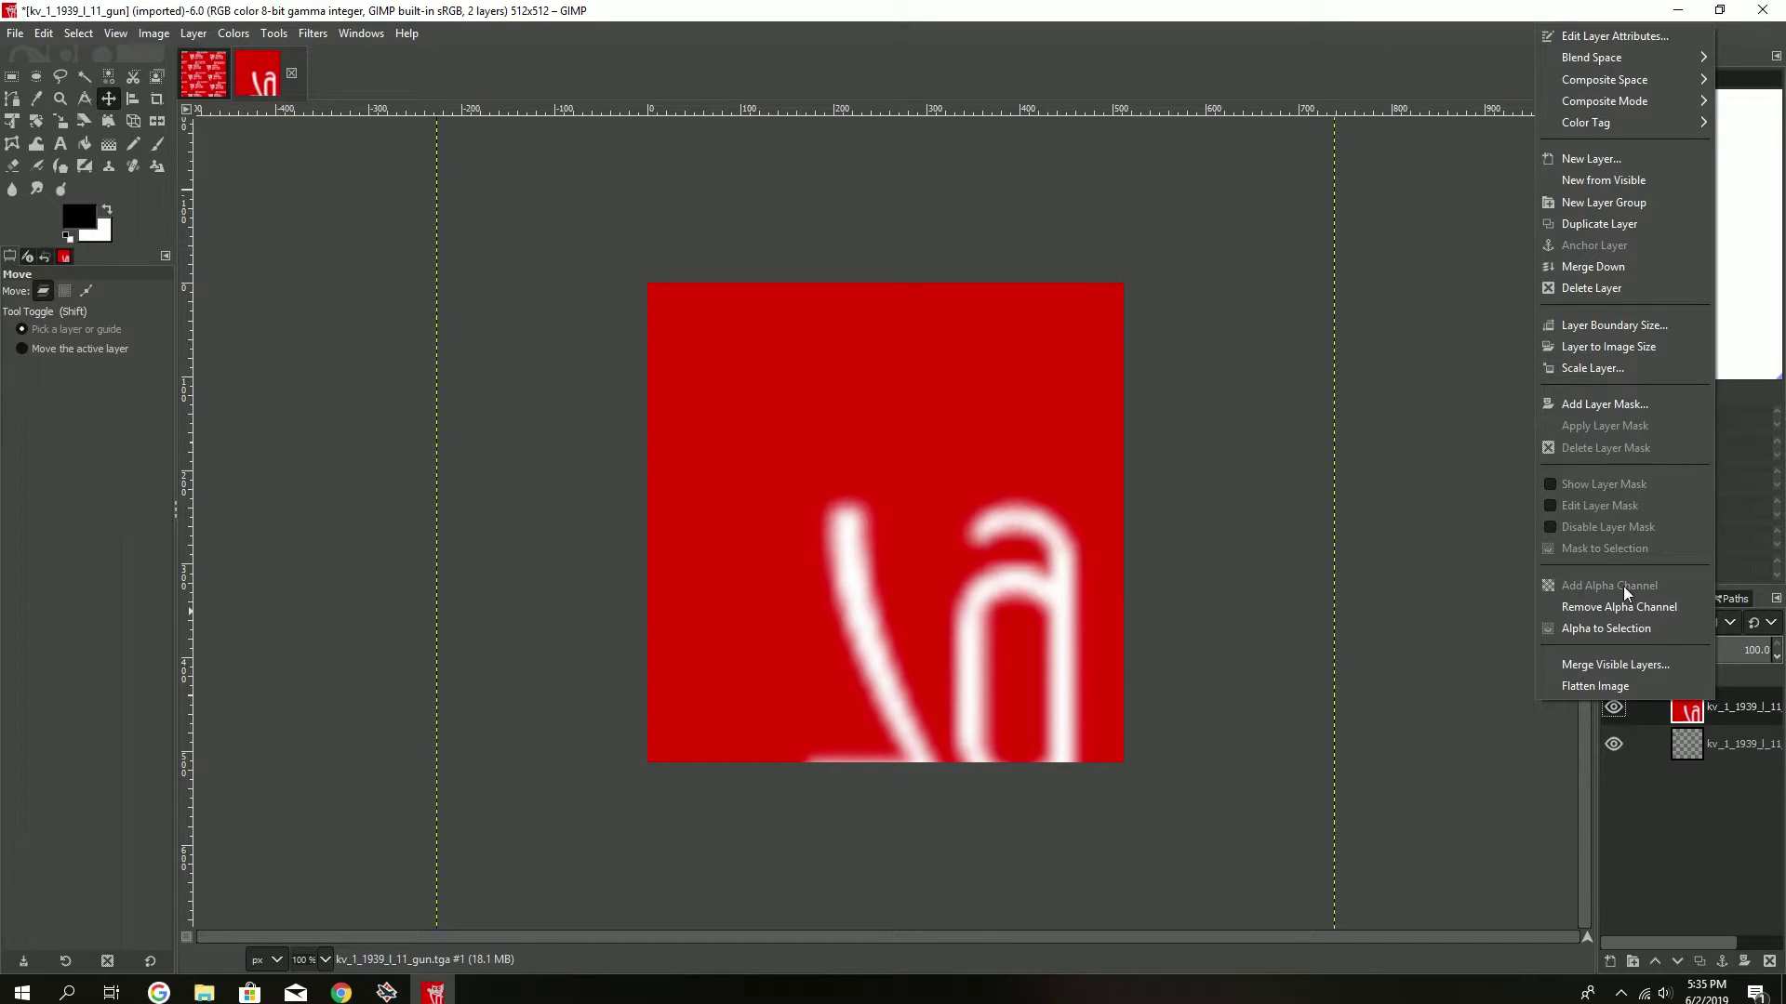
pyautogui.click(1567, 370)
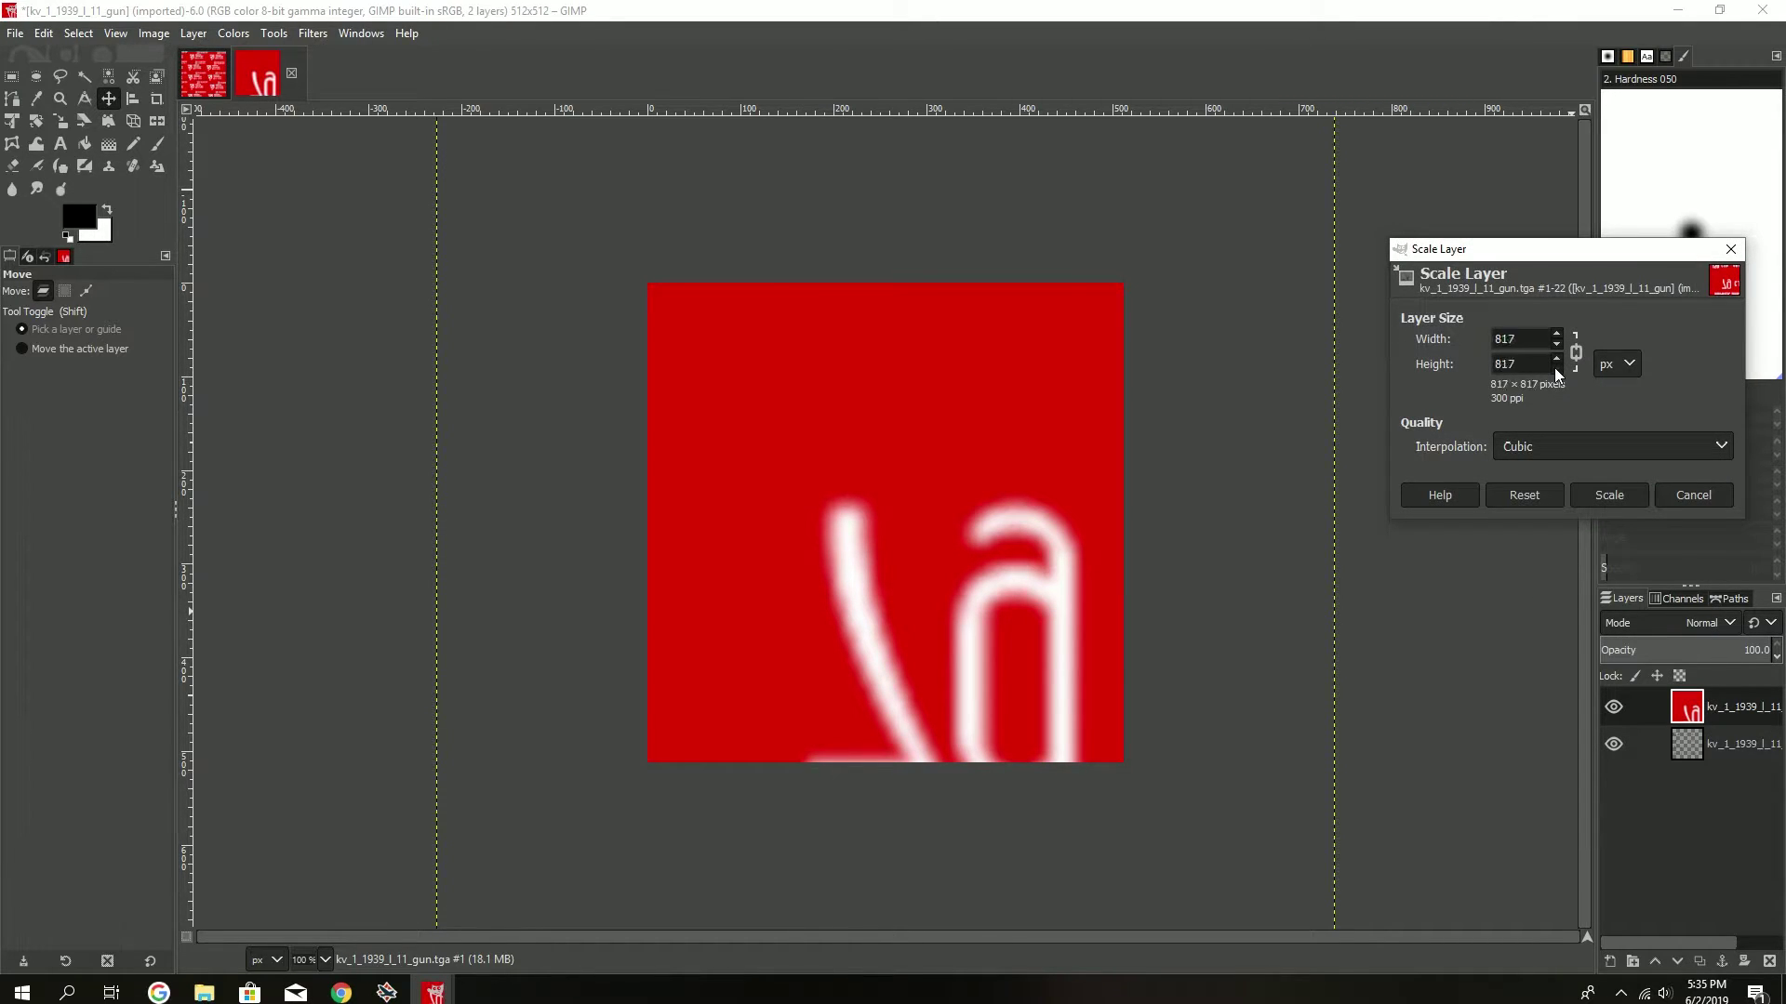
pyautogui.click(1605, 499)
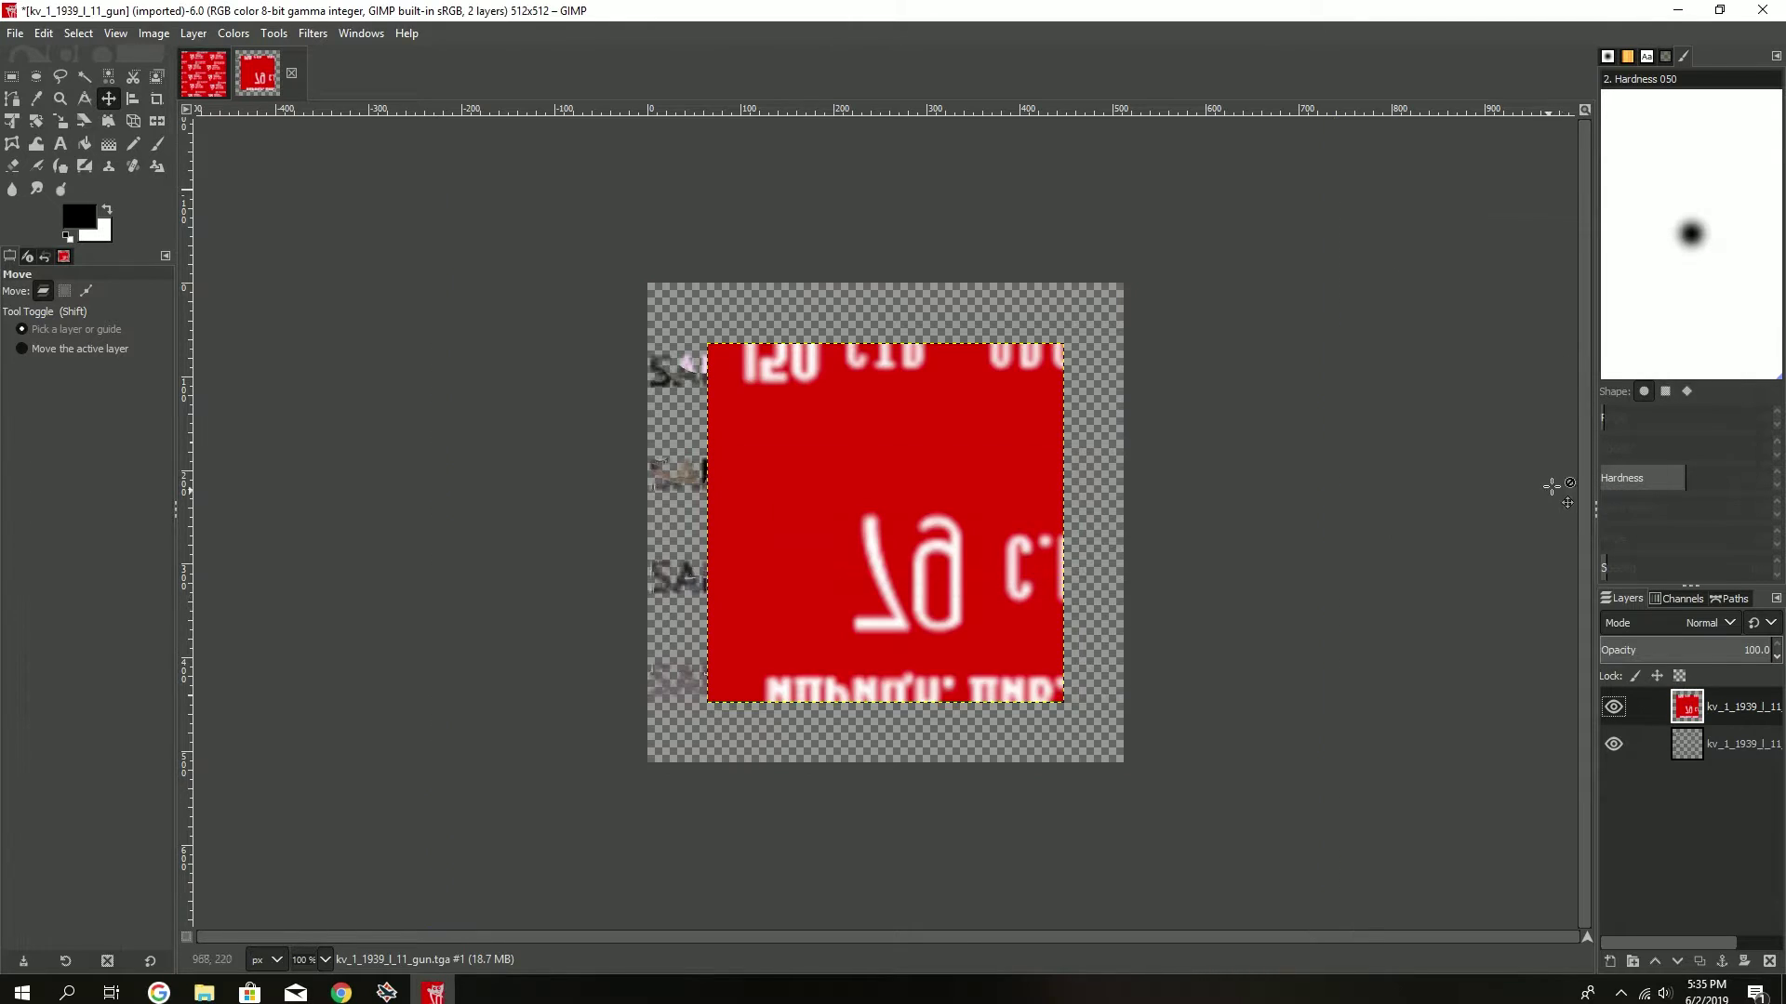
# - Resize the red gun layer through 410 and 506 px to 512 px, filling the canvas
pyautogui.rightClick(1688, 709)
pyautogui.click(1553, 370)
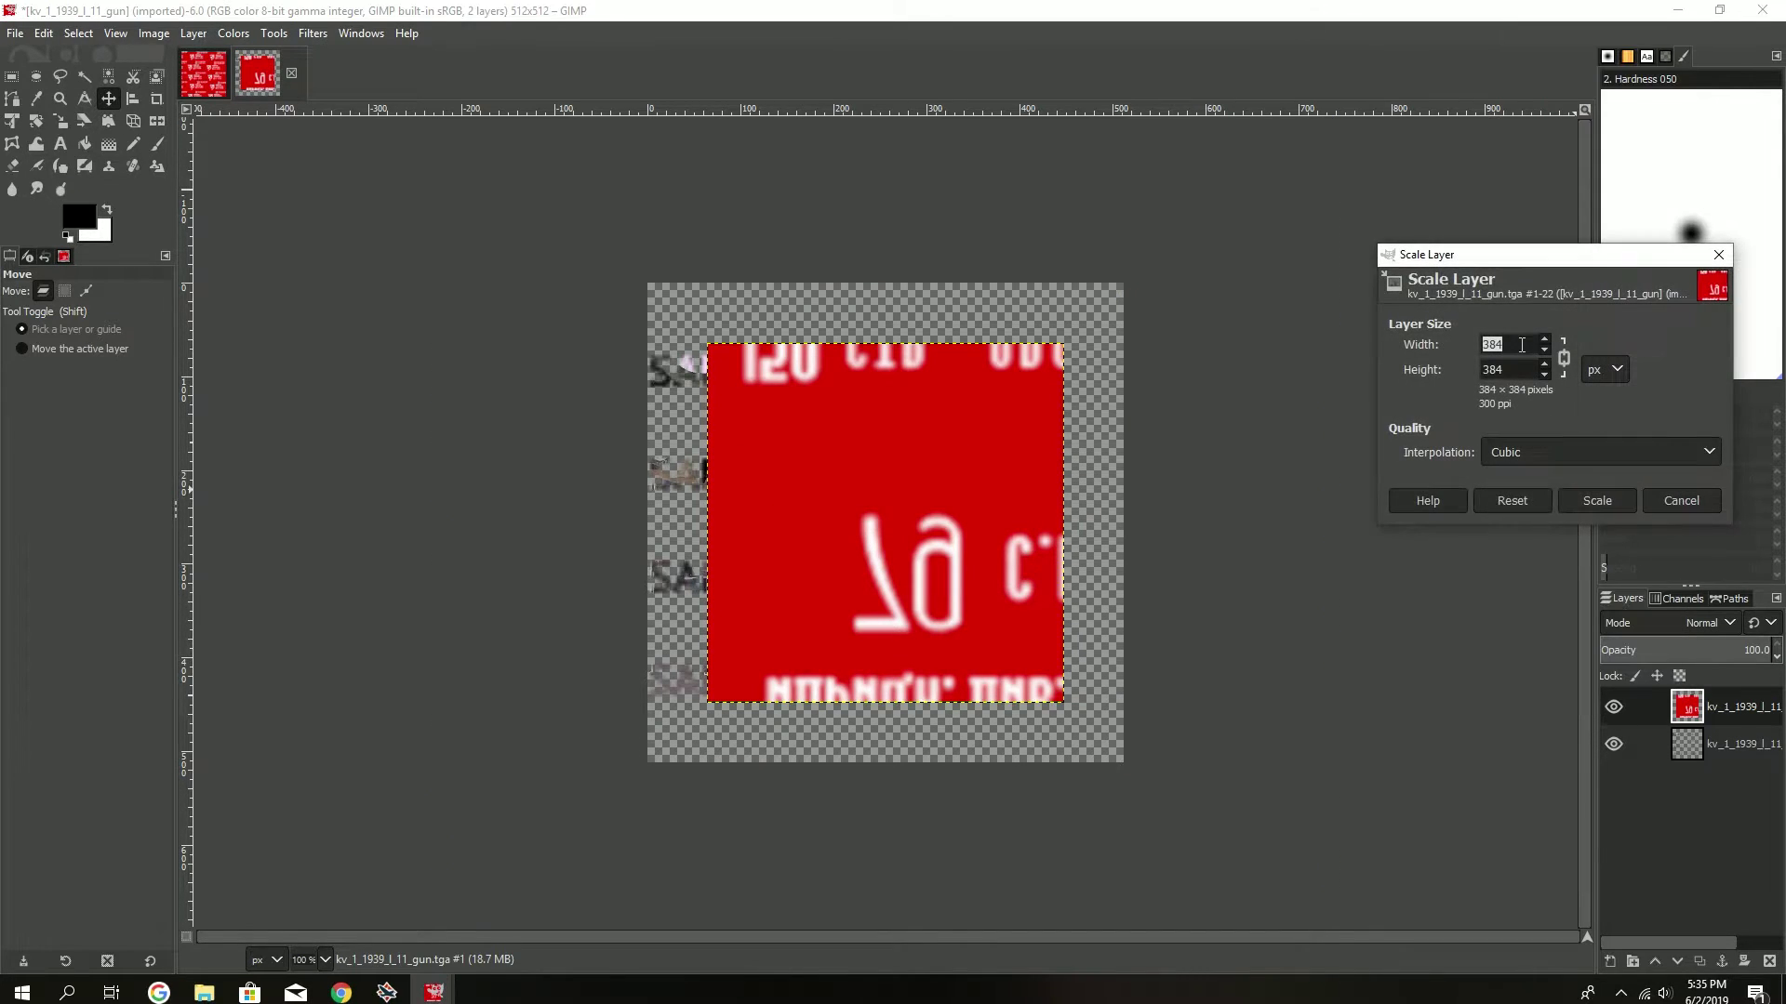
pyautogui.write('410')
pyautogui.click(1543, 340)
pyautogui.click(1596, 500)
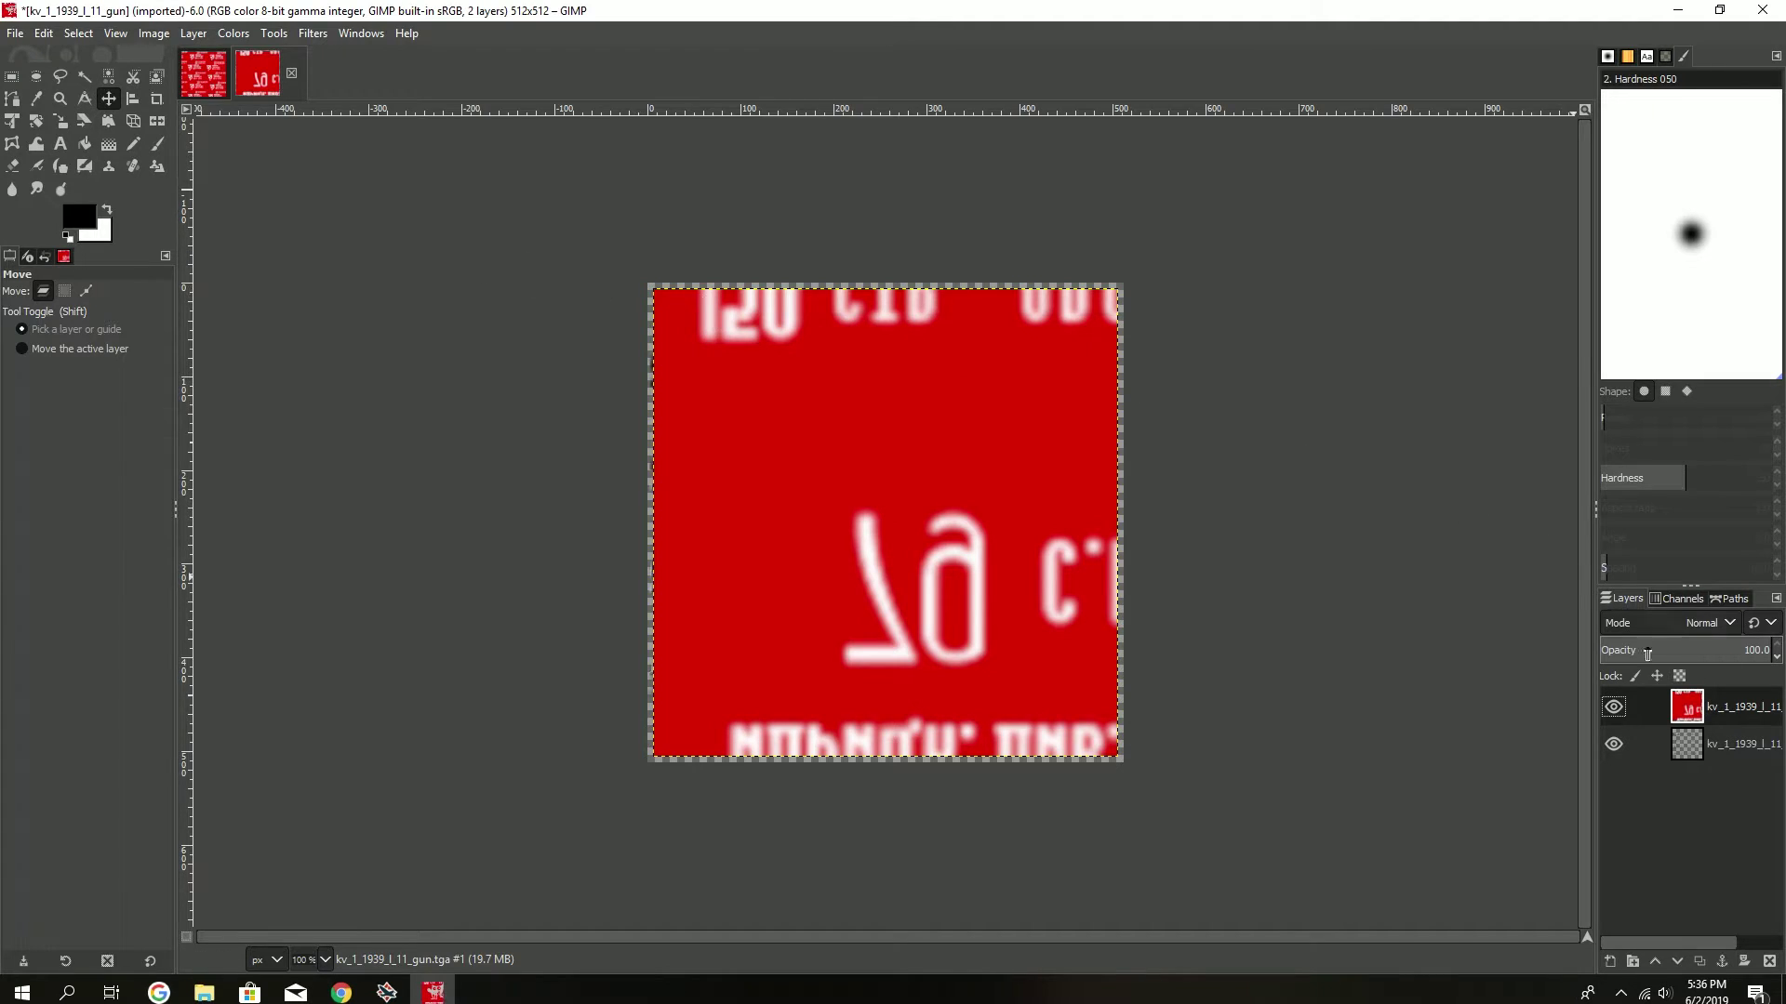
pyautogui.rightClick(1709, 707)
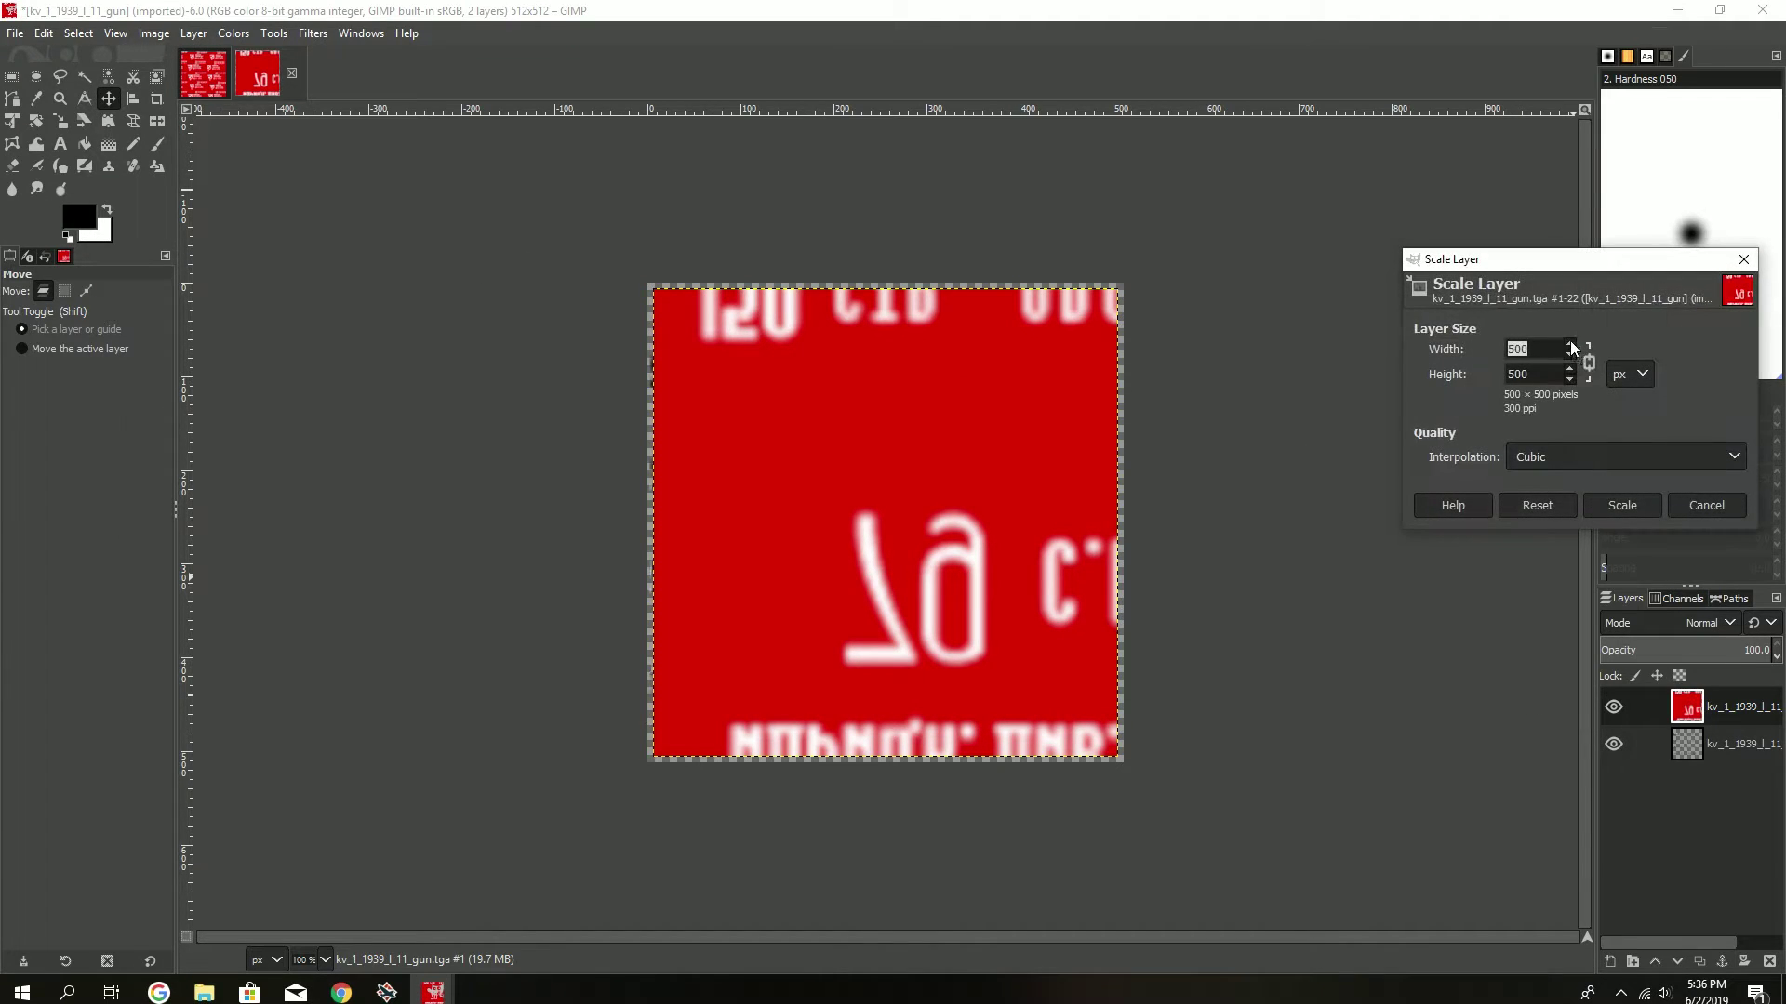
pyautogui.write('512')
pyautogui.click(1611, 507)
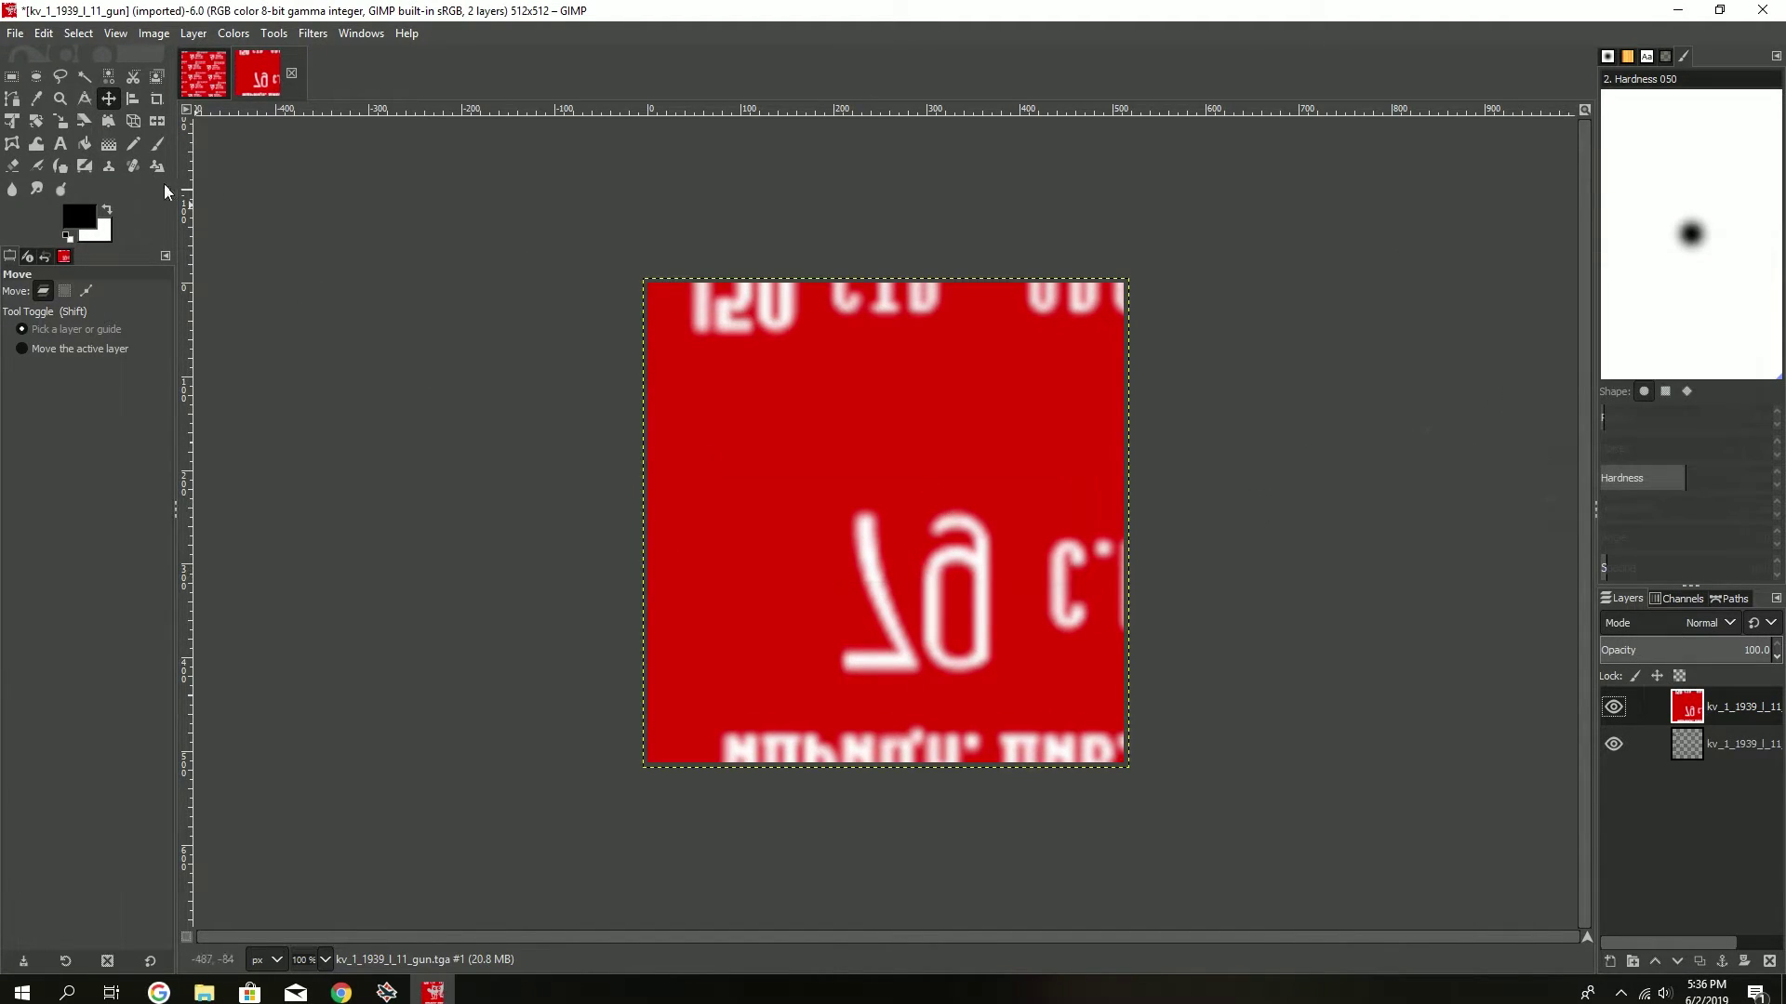
# - Overwrite kv_1_1939_l_11_gun.tga with the red-layered gun image using default TGA export settings
pyautogui.click(5, 34)
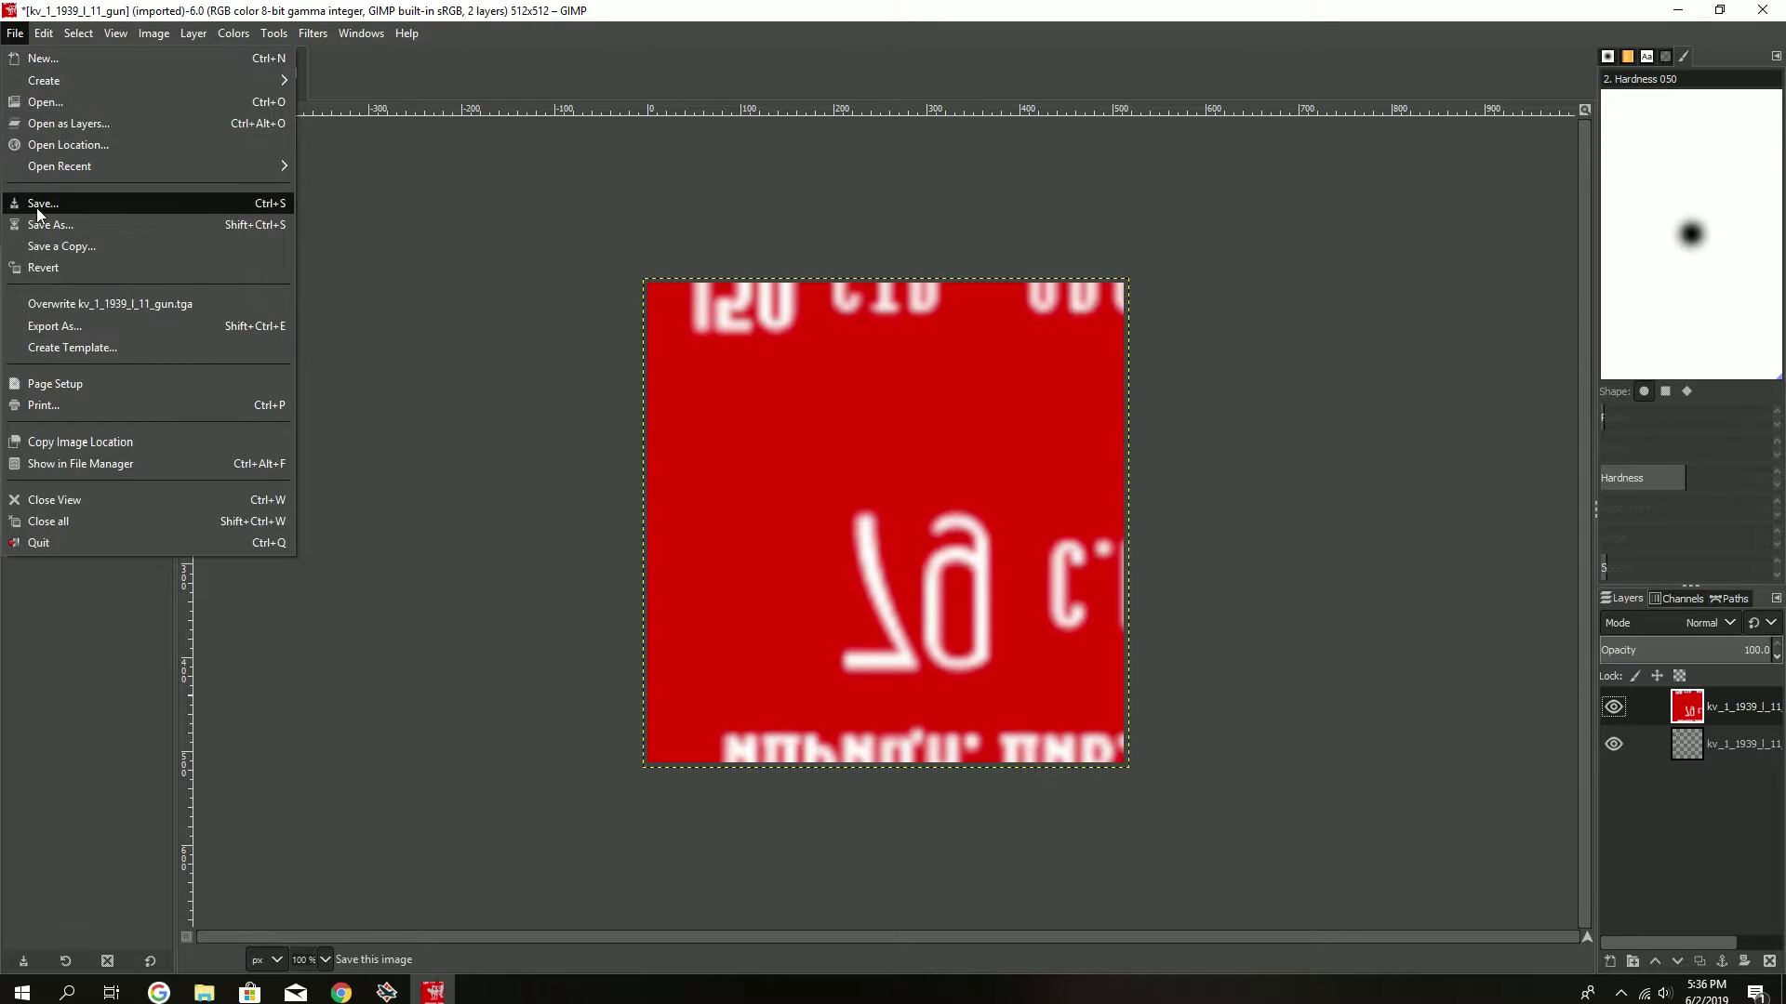
pyautogui.click(58, 328)
pyautogui.click(242, 317)
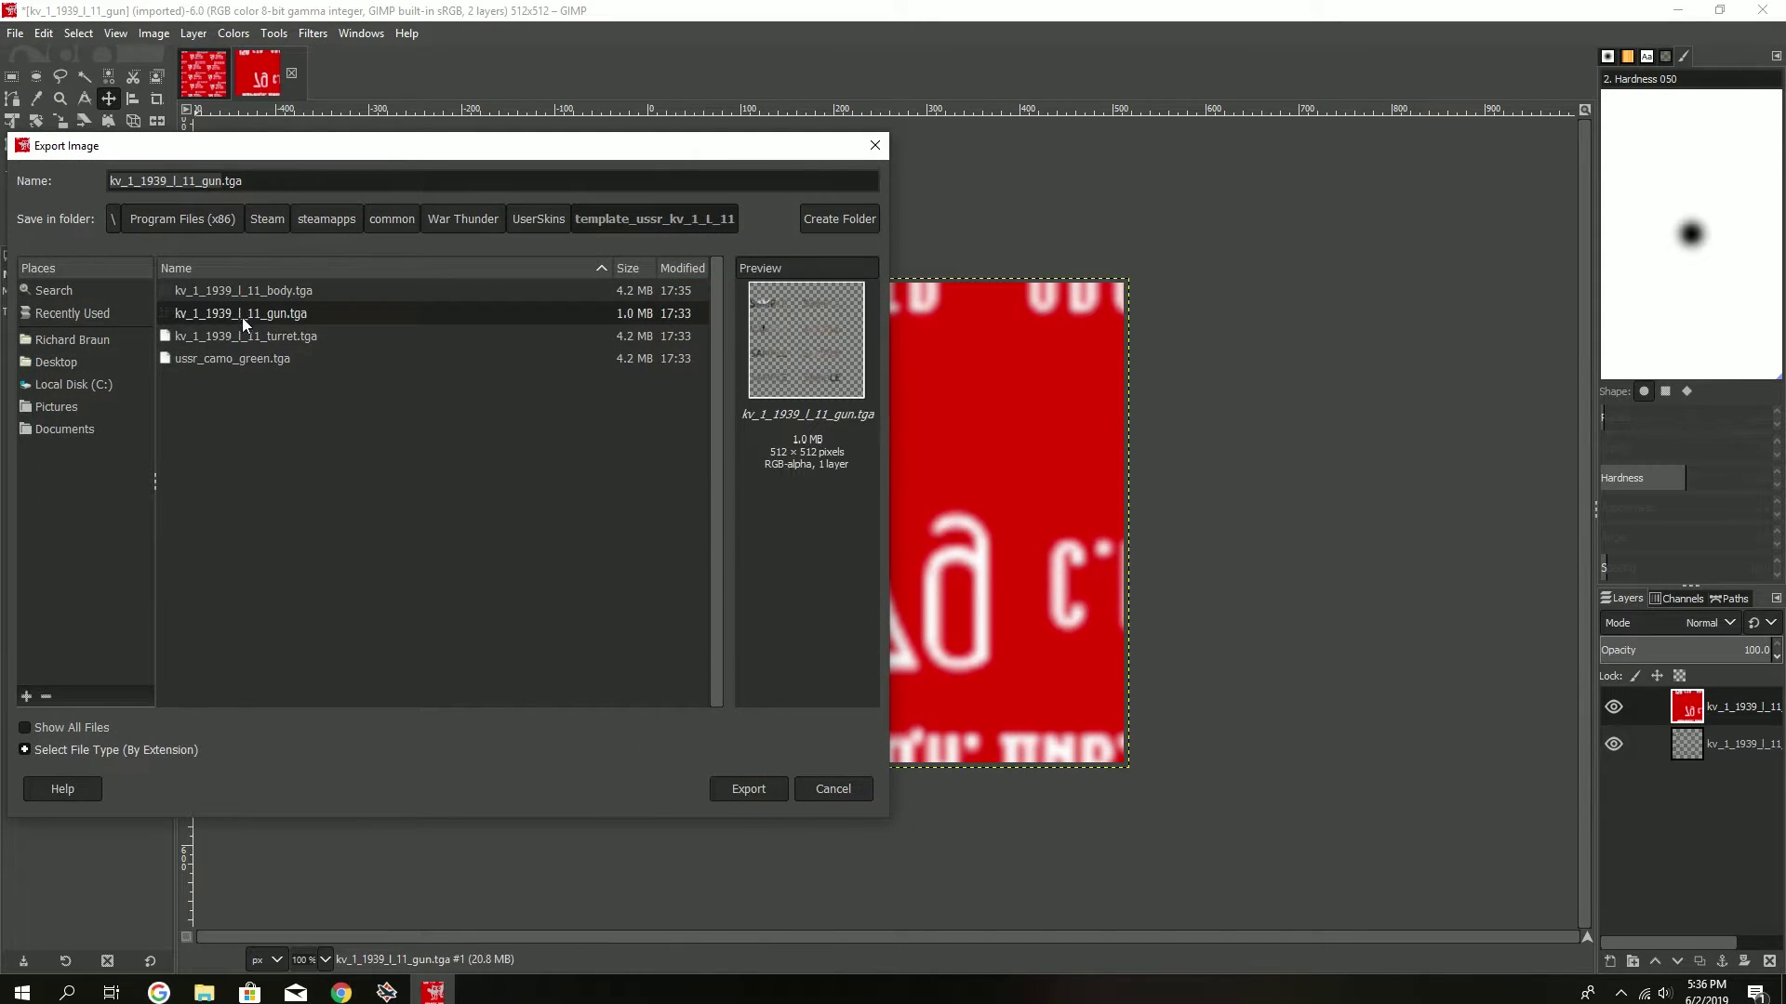
pyautogui.click(748, 789)
pyautogui.click(512, 568)
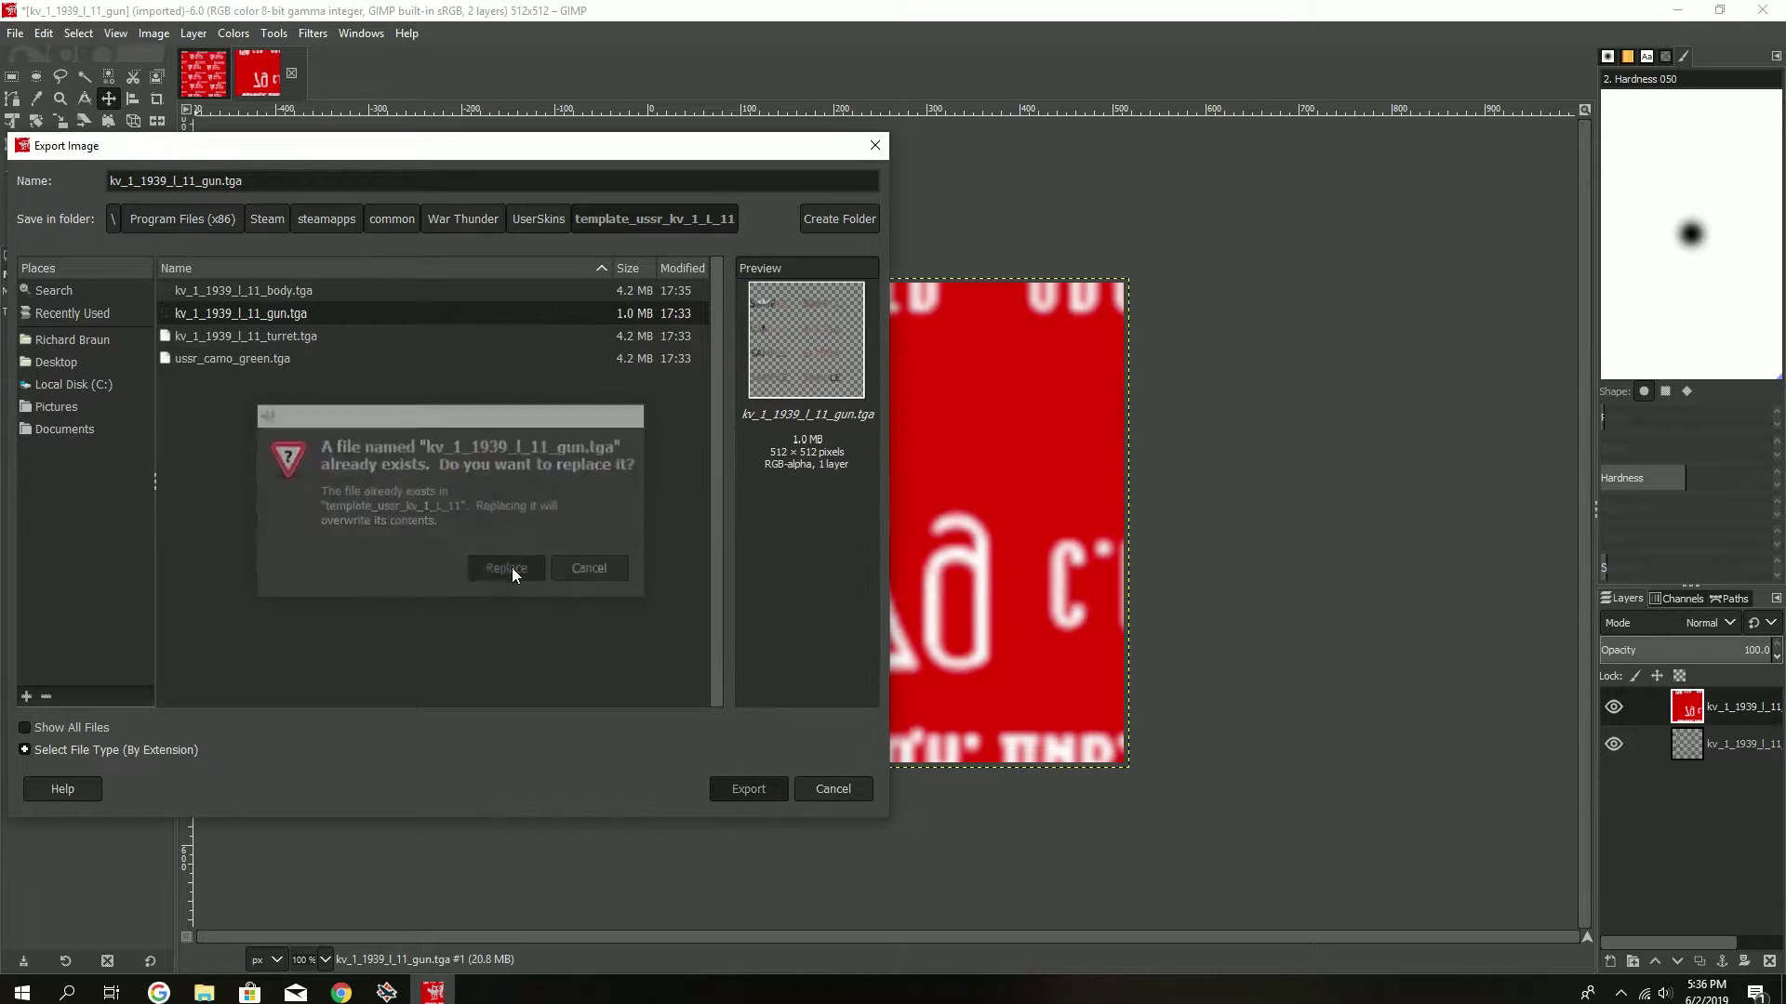
pyautogui.click(898, 574)
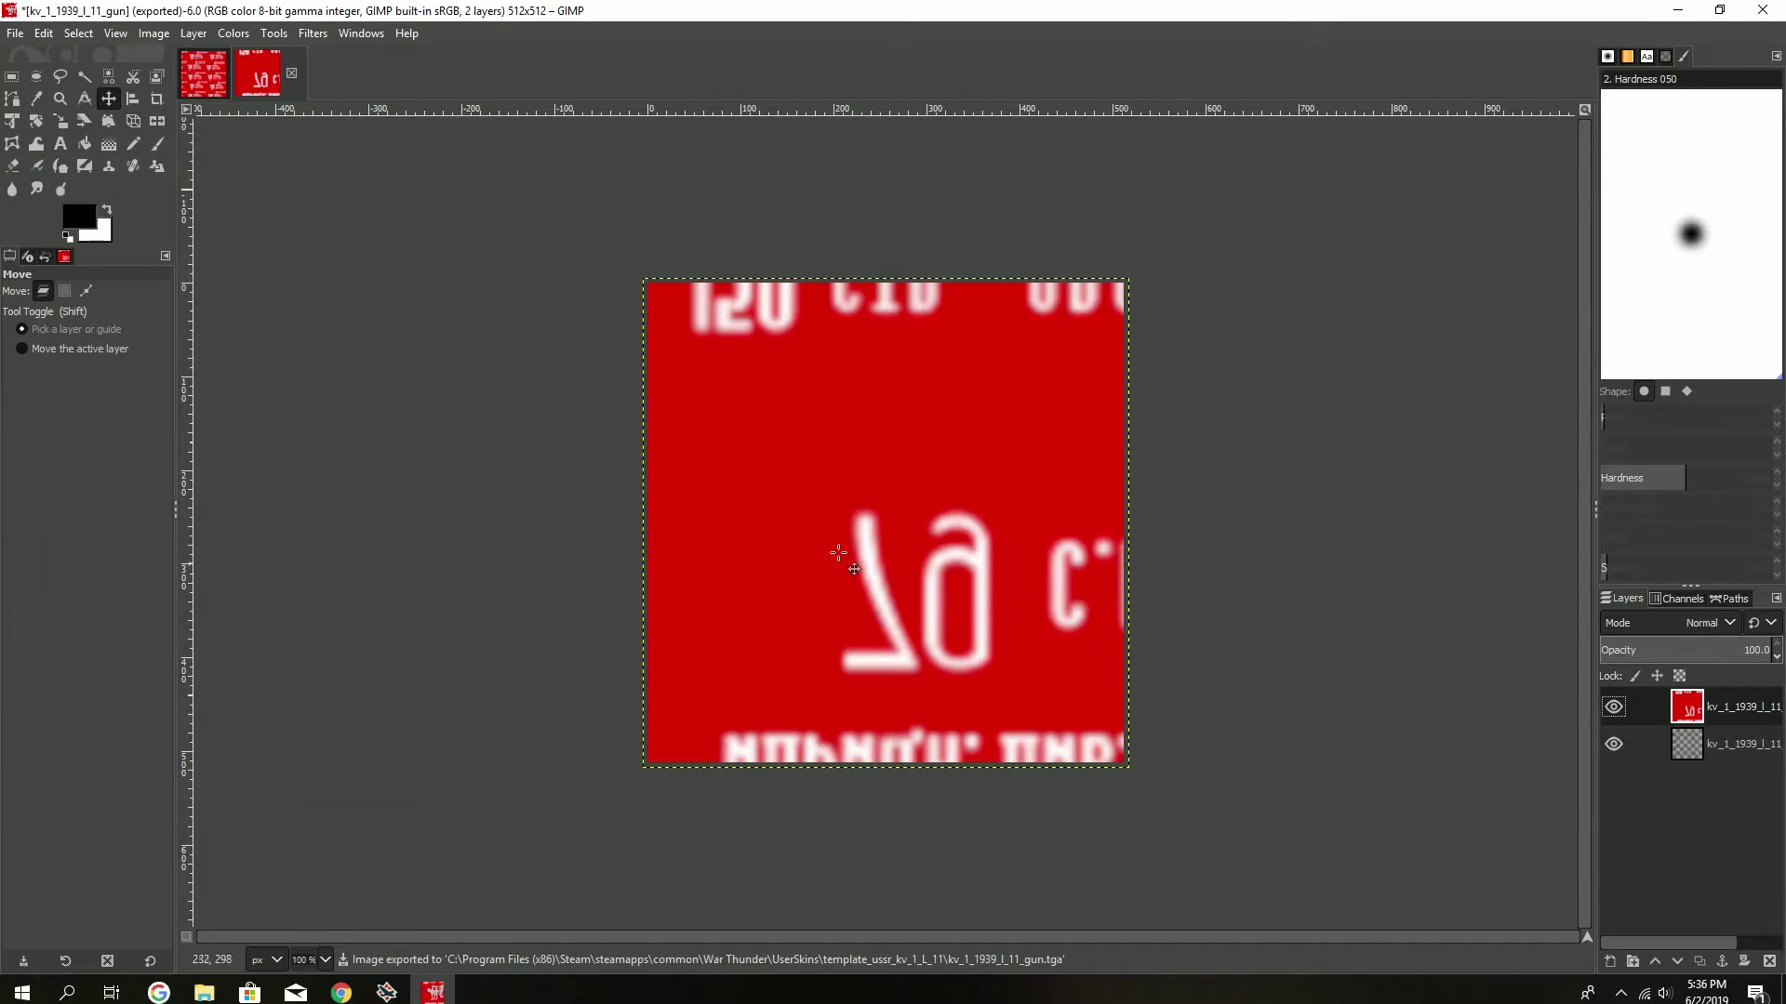
# - In the Open Image dialog, browse to C:\Program Files (x86)\Steam\steamapps
pyautogui.click(15, 34)
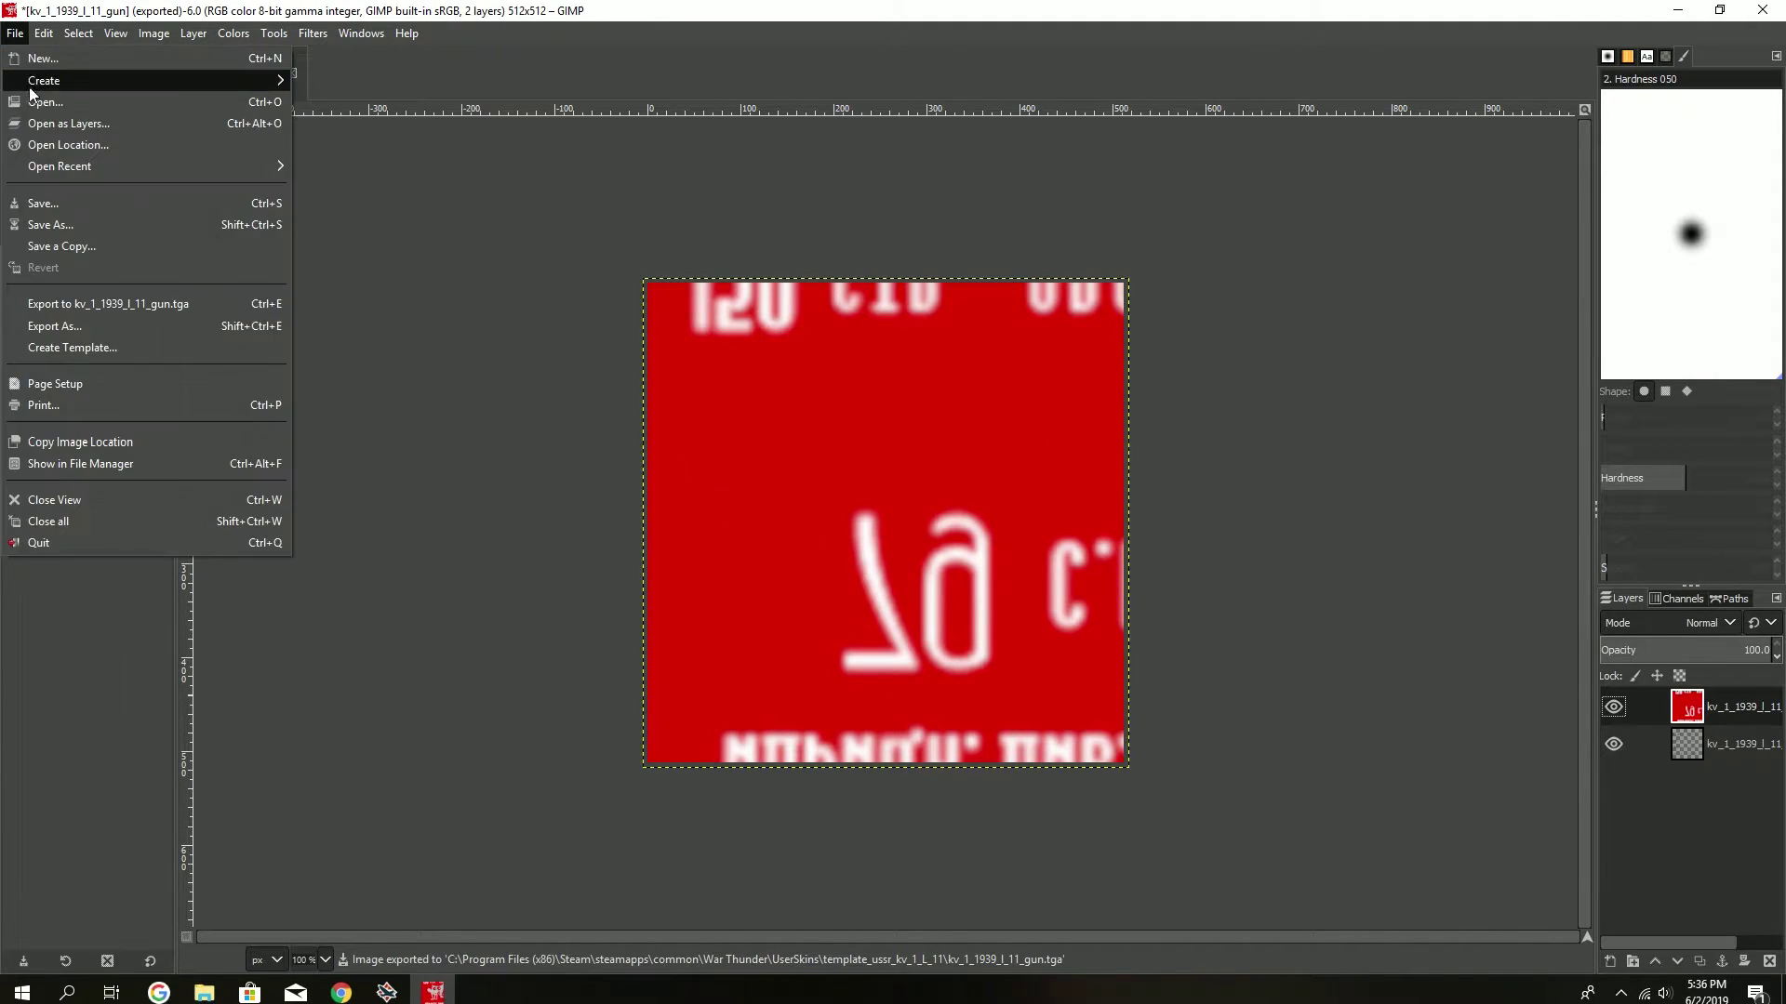
pyautogui.click(37, 112)
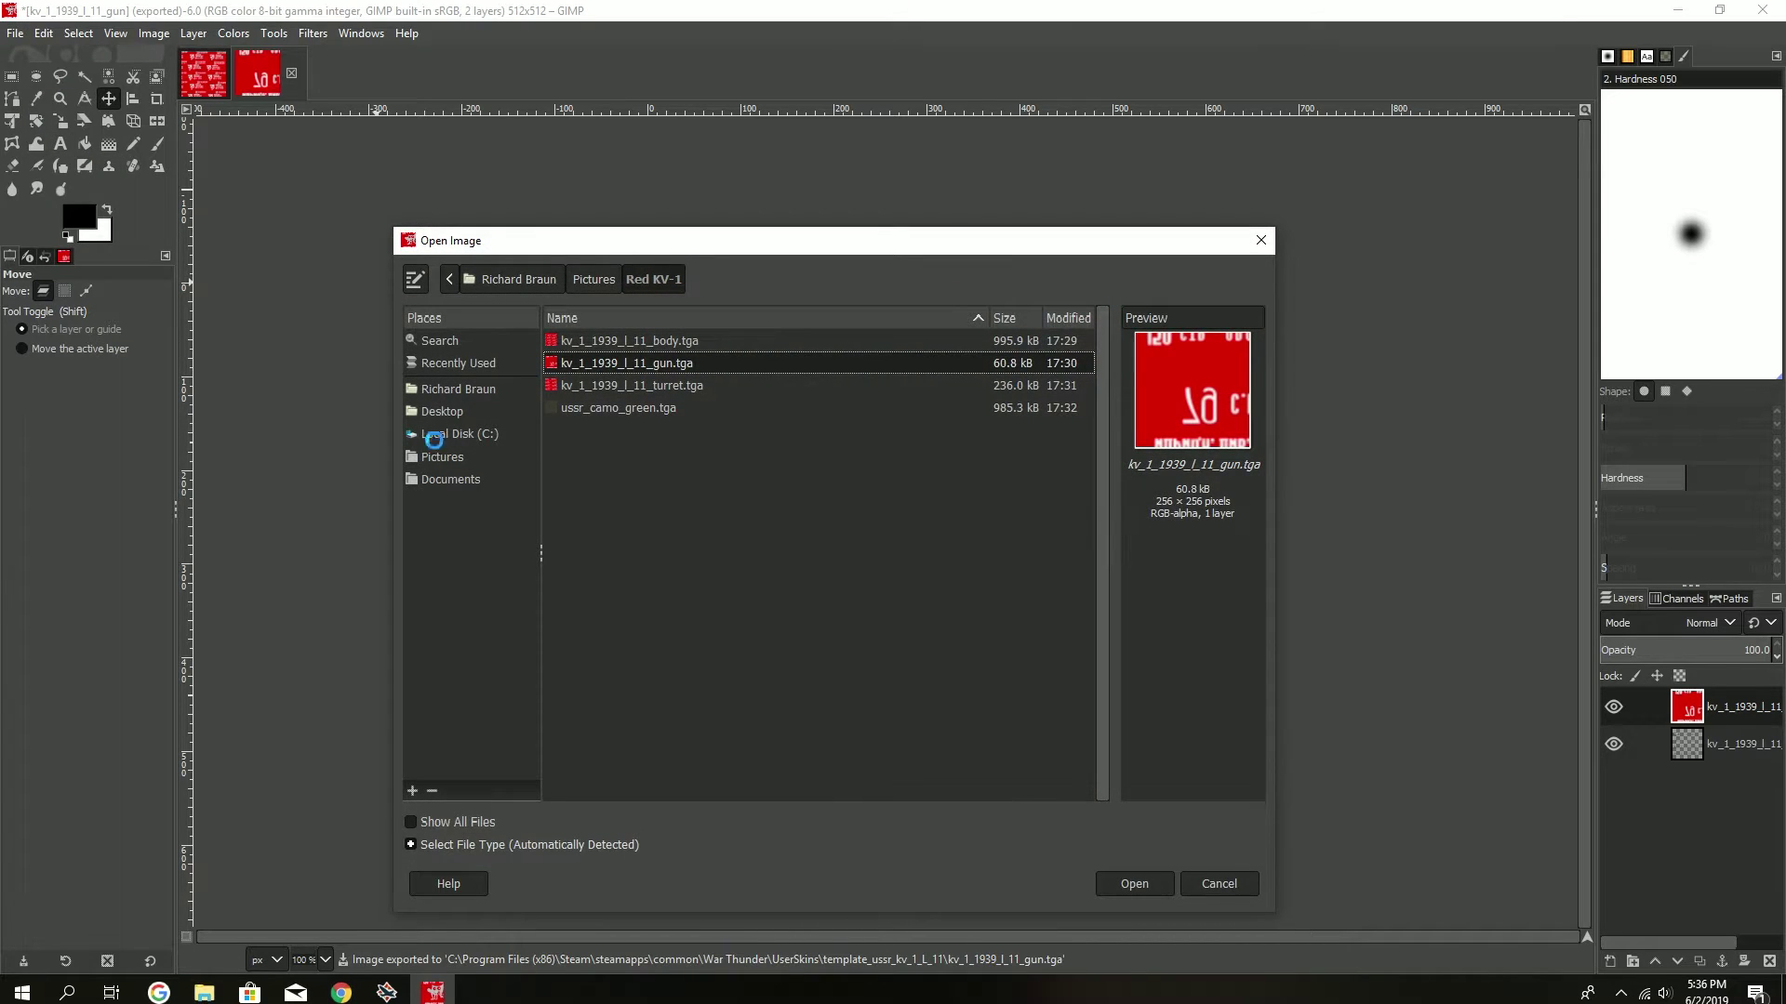
pyautogui.click(433, 435)
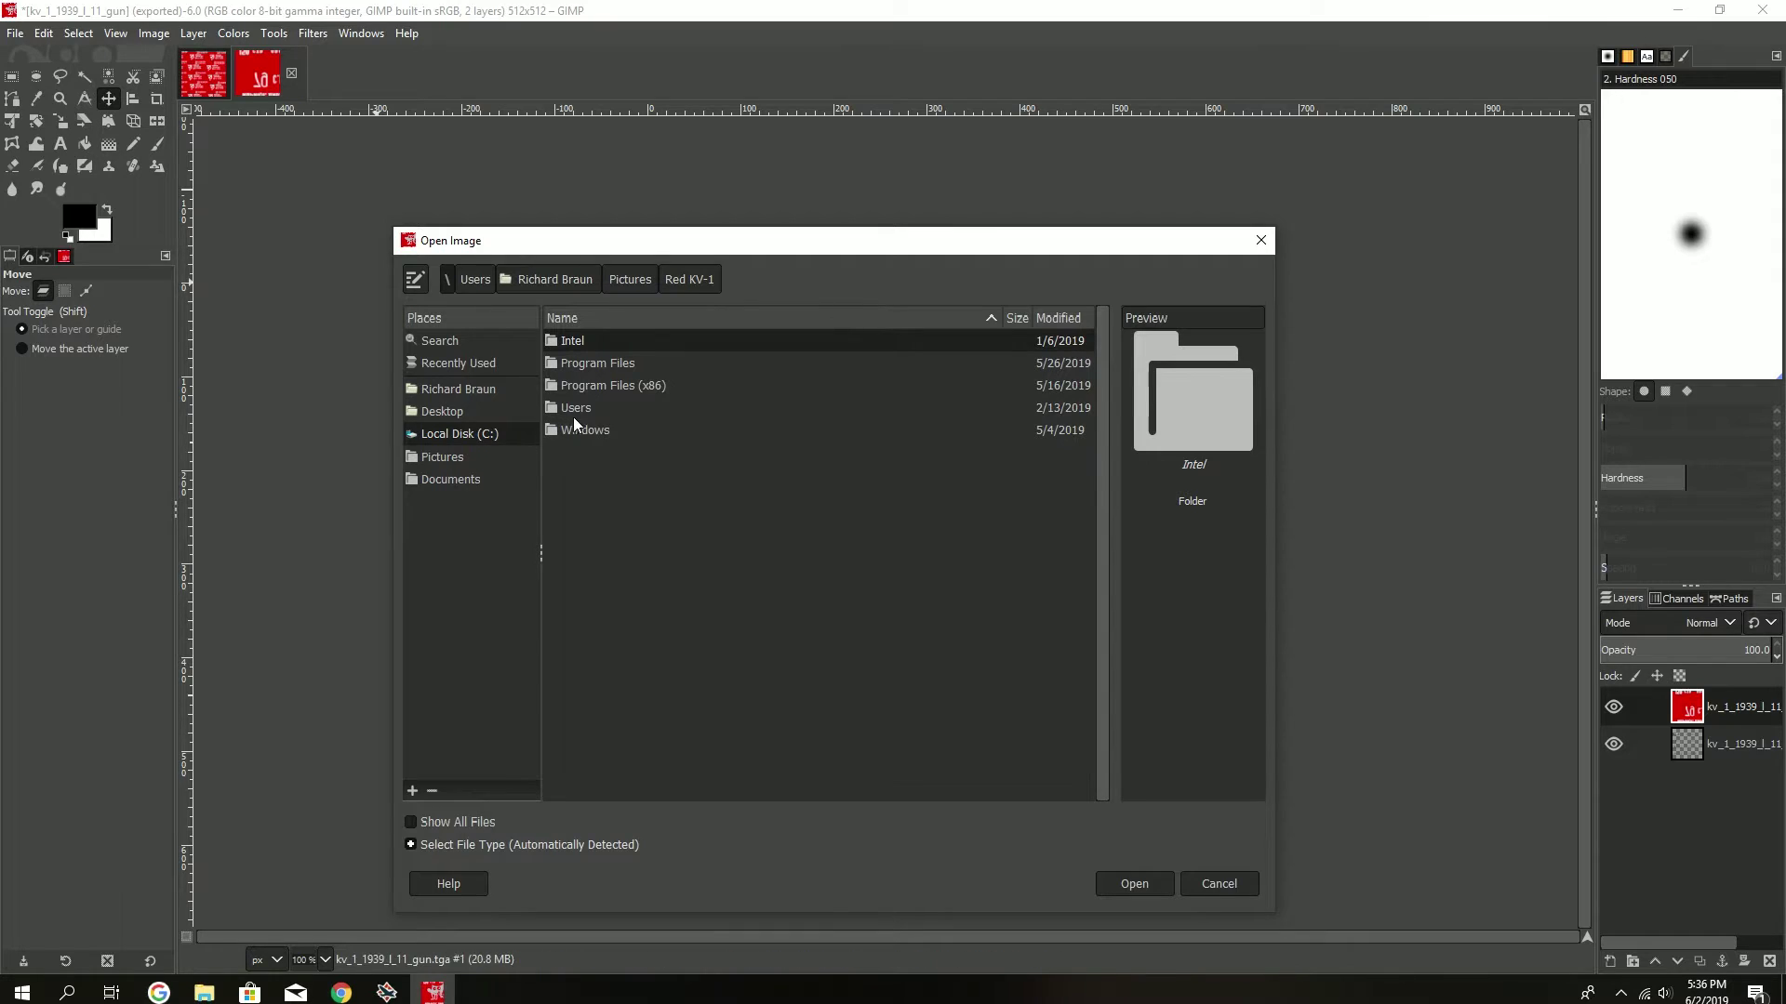
pyautogui.doubleClick(576, 387)
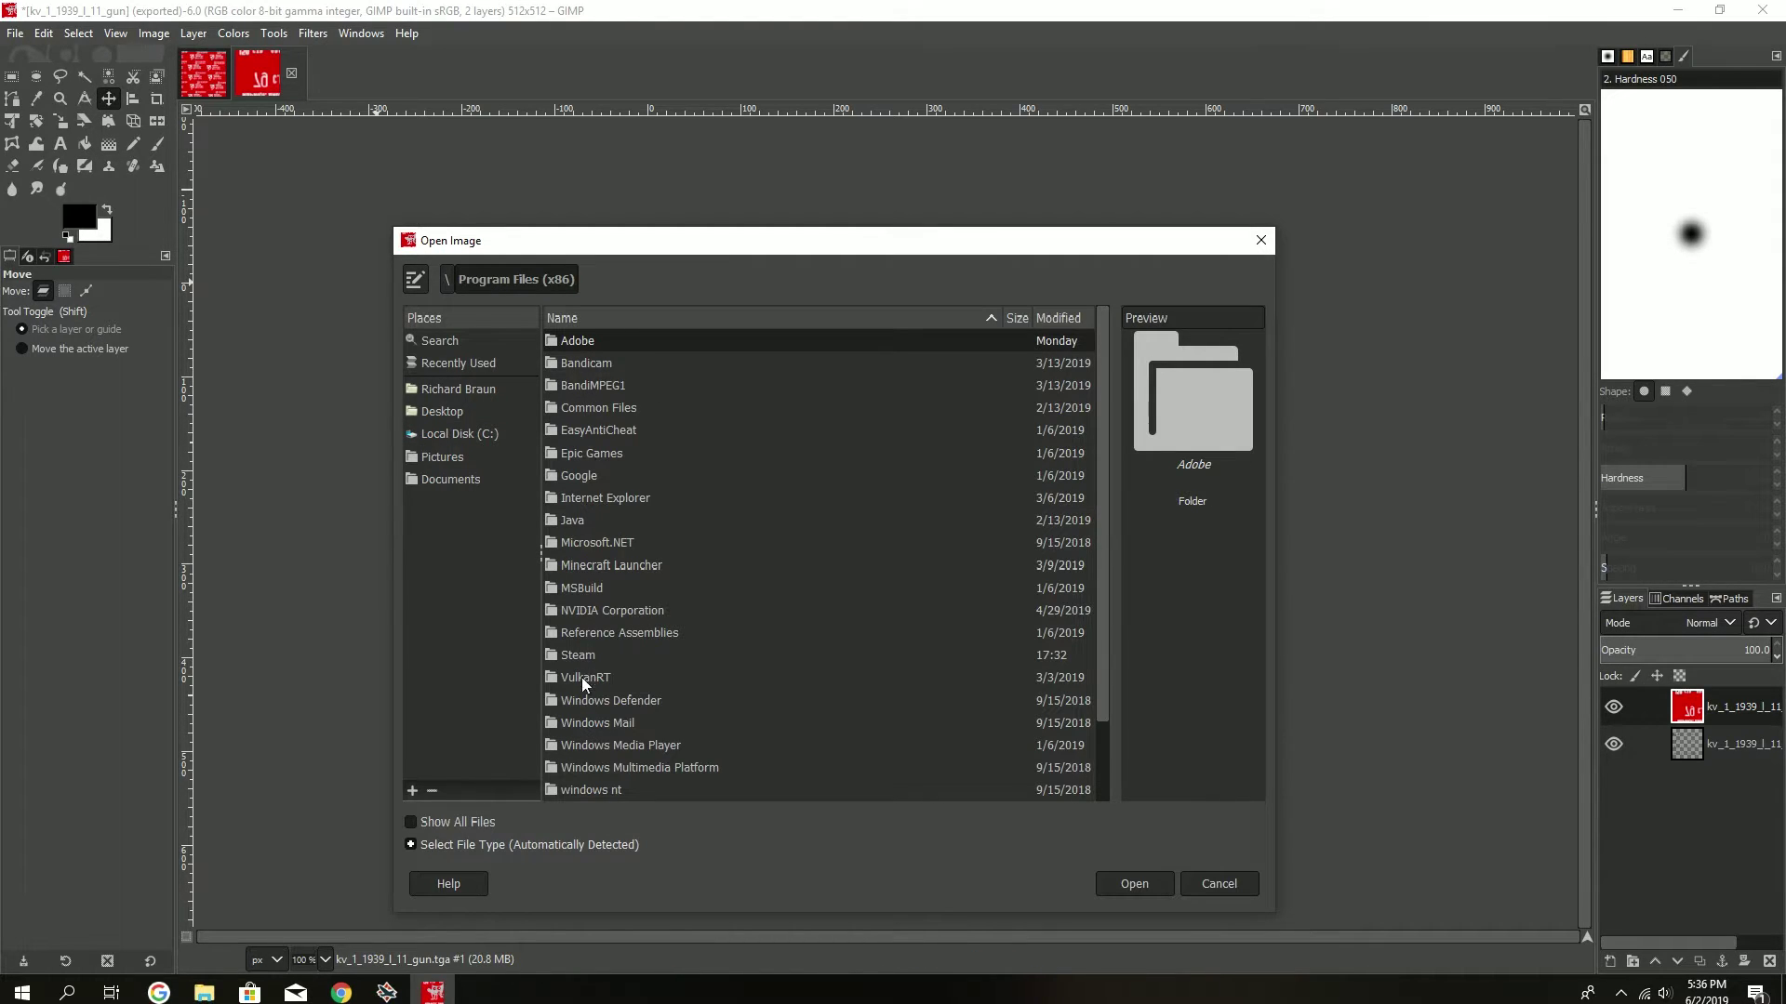
pyautogui.doubleClick(577, 653)
pyautogui.scroll(-1, 583, 614)
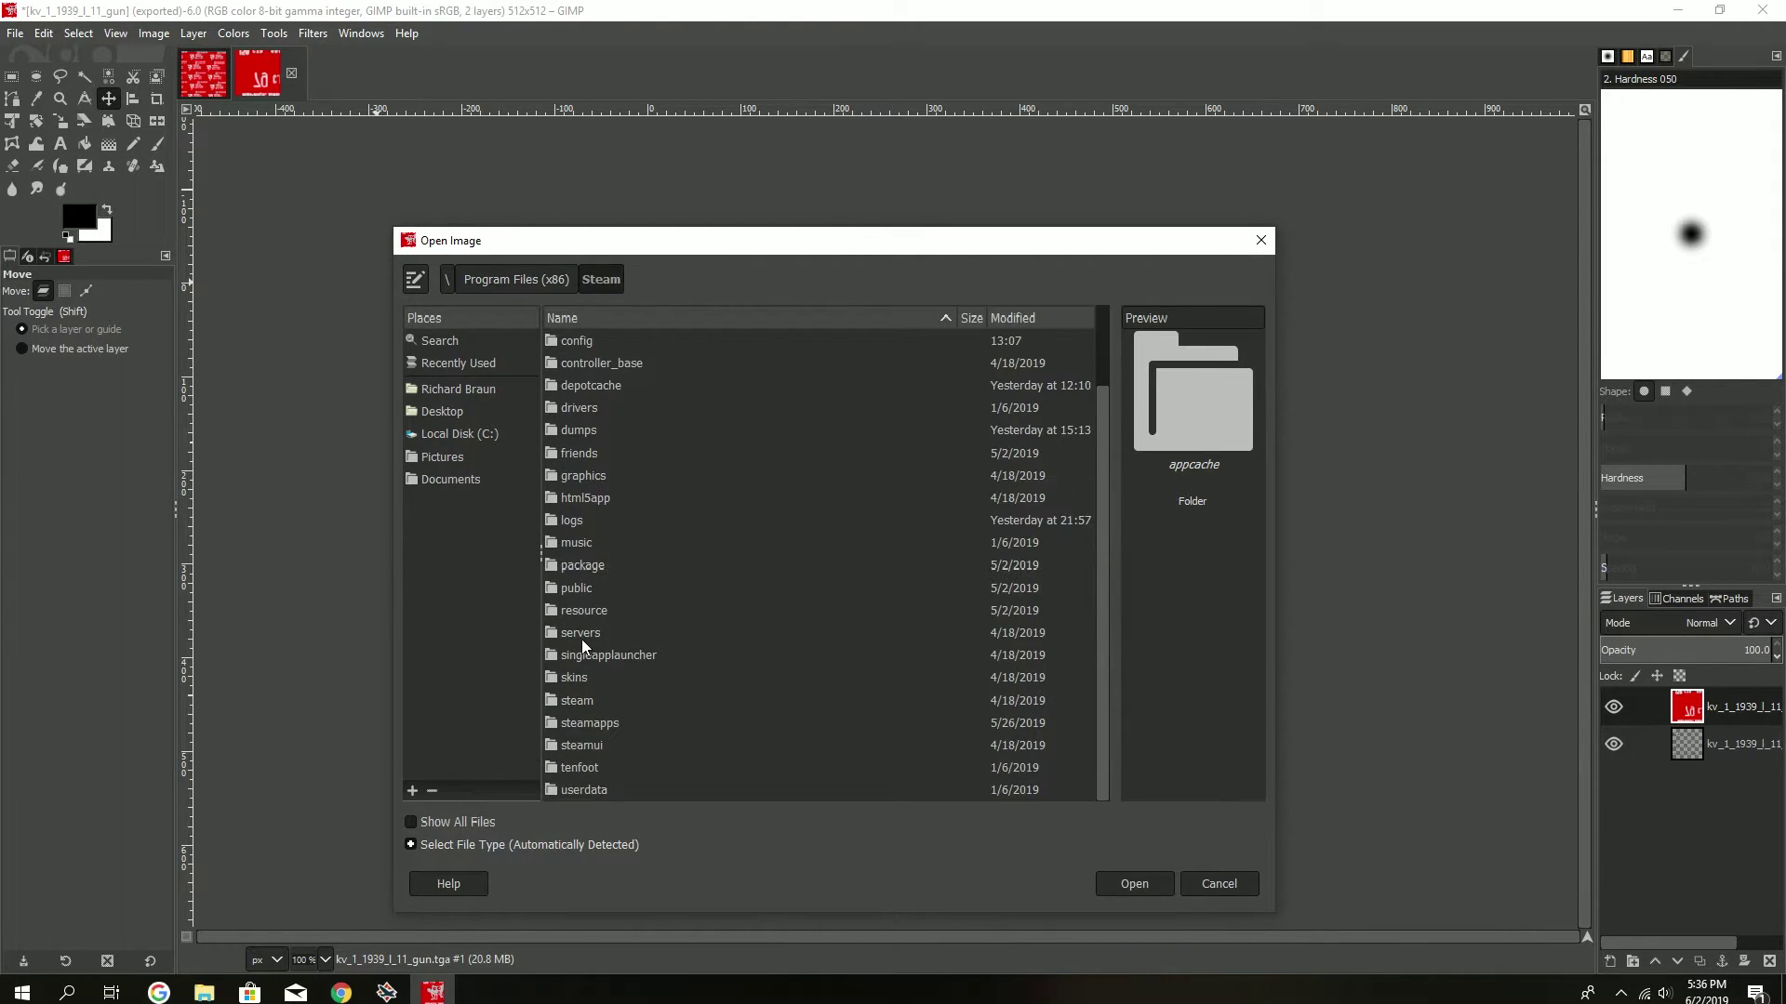
pyautogui.doubleClick(588, 729)
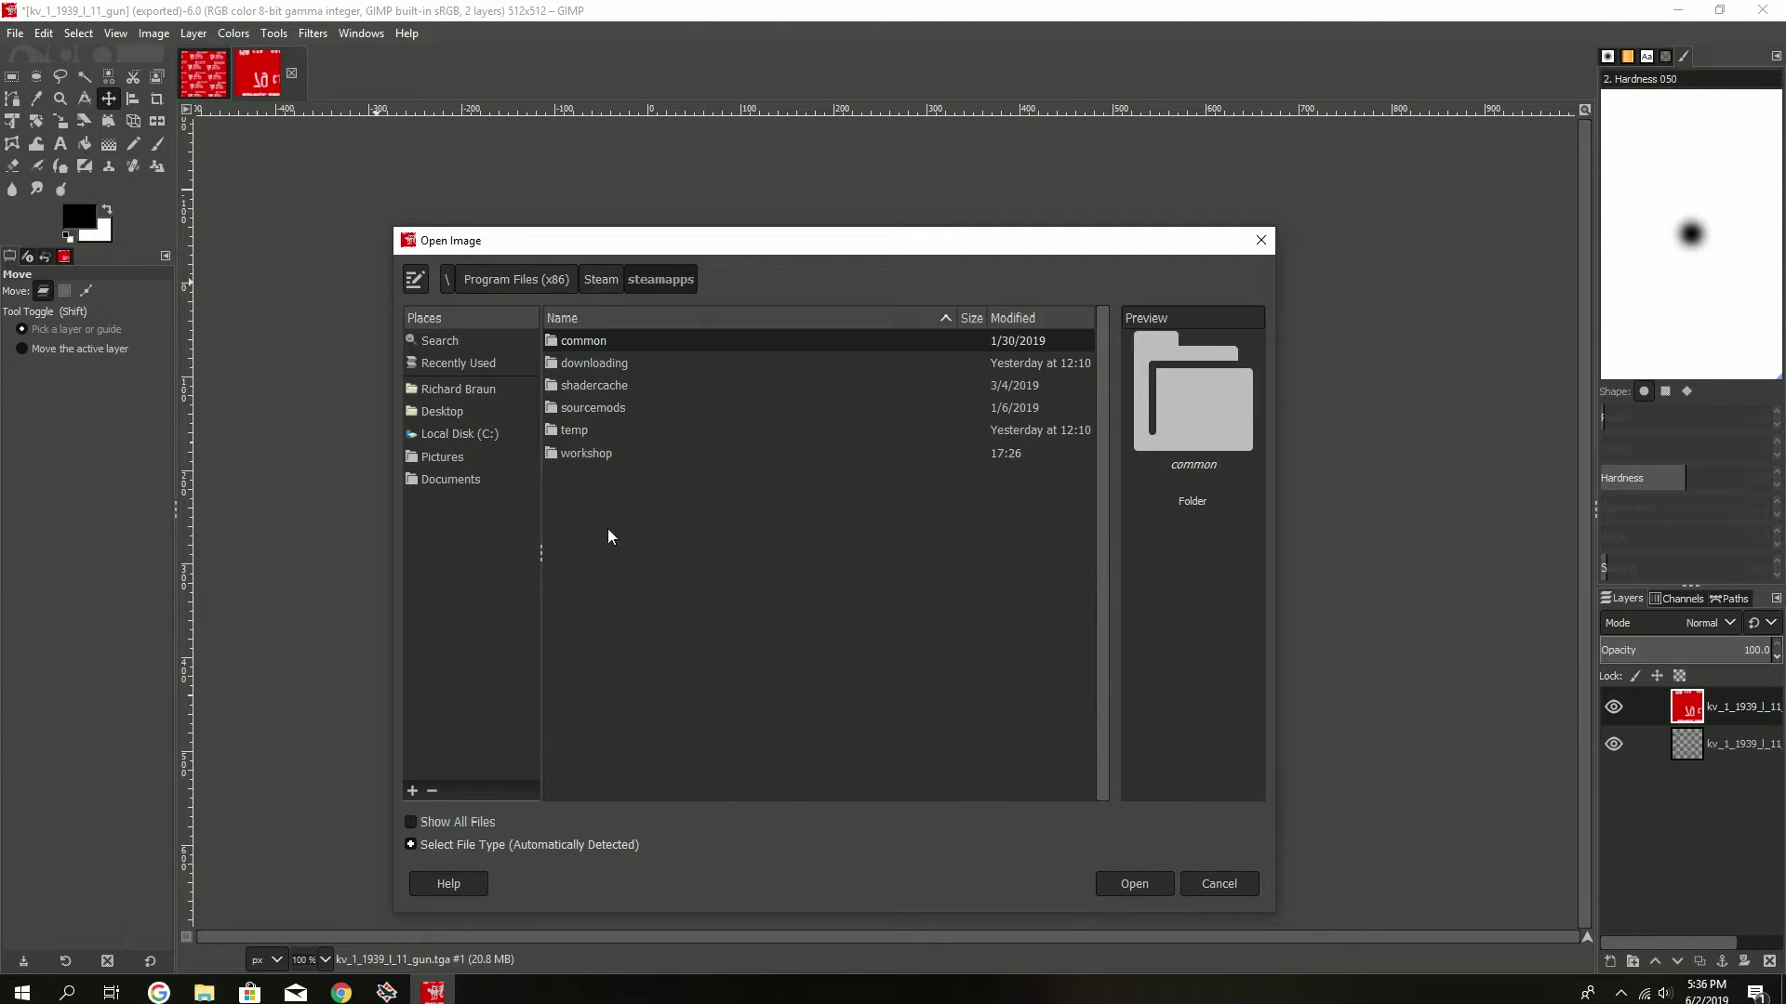
# - Open kv_1_1939_l_11_turret.tga from common\War Thunder\UserSkins\template_ussr_kv_1_L_11
pyautogui.doubleClick(588, 339)
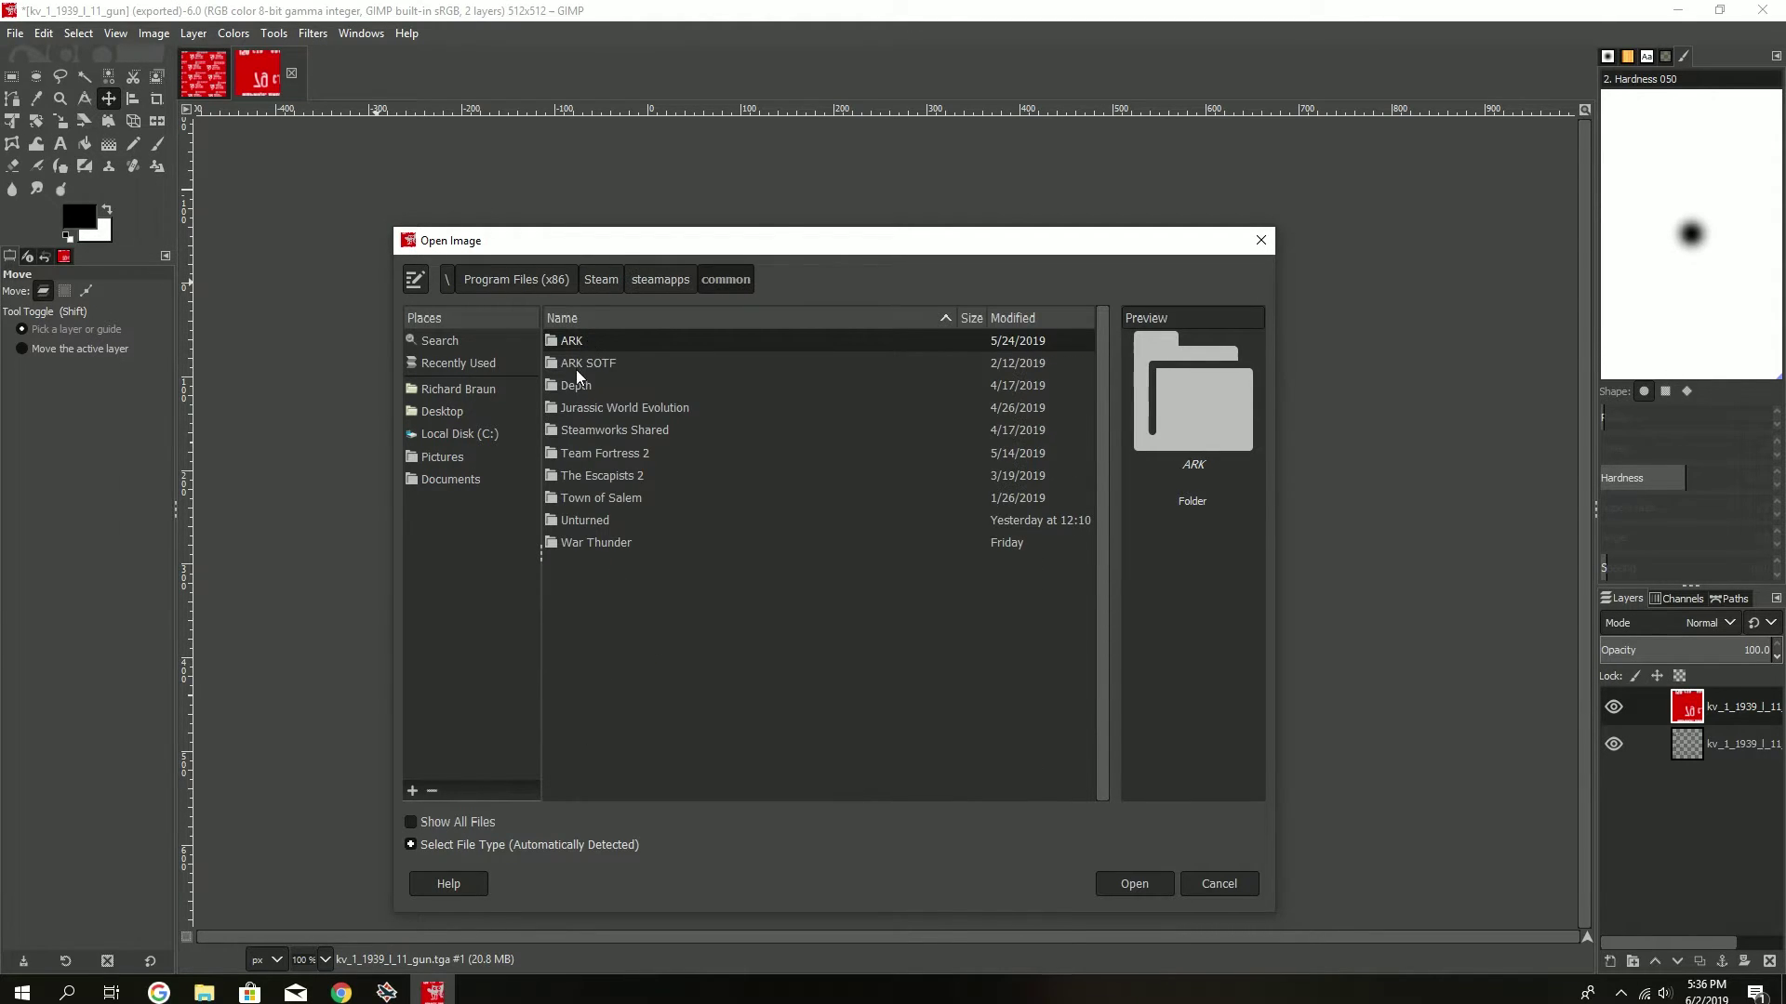
pyautogui.doubleClick(582, 544)
pyautogui.scroll(-1, 595, 389)
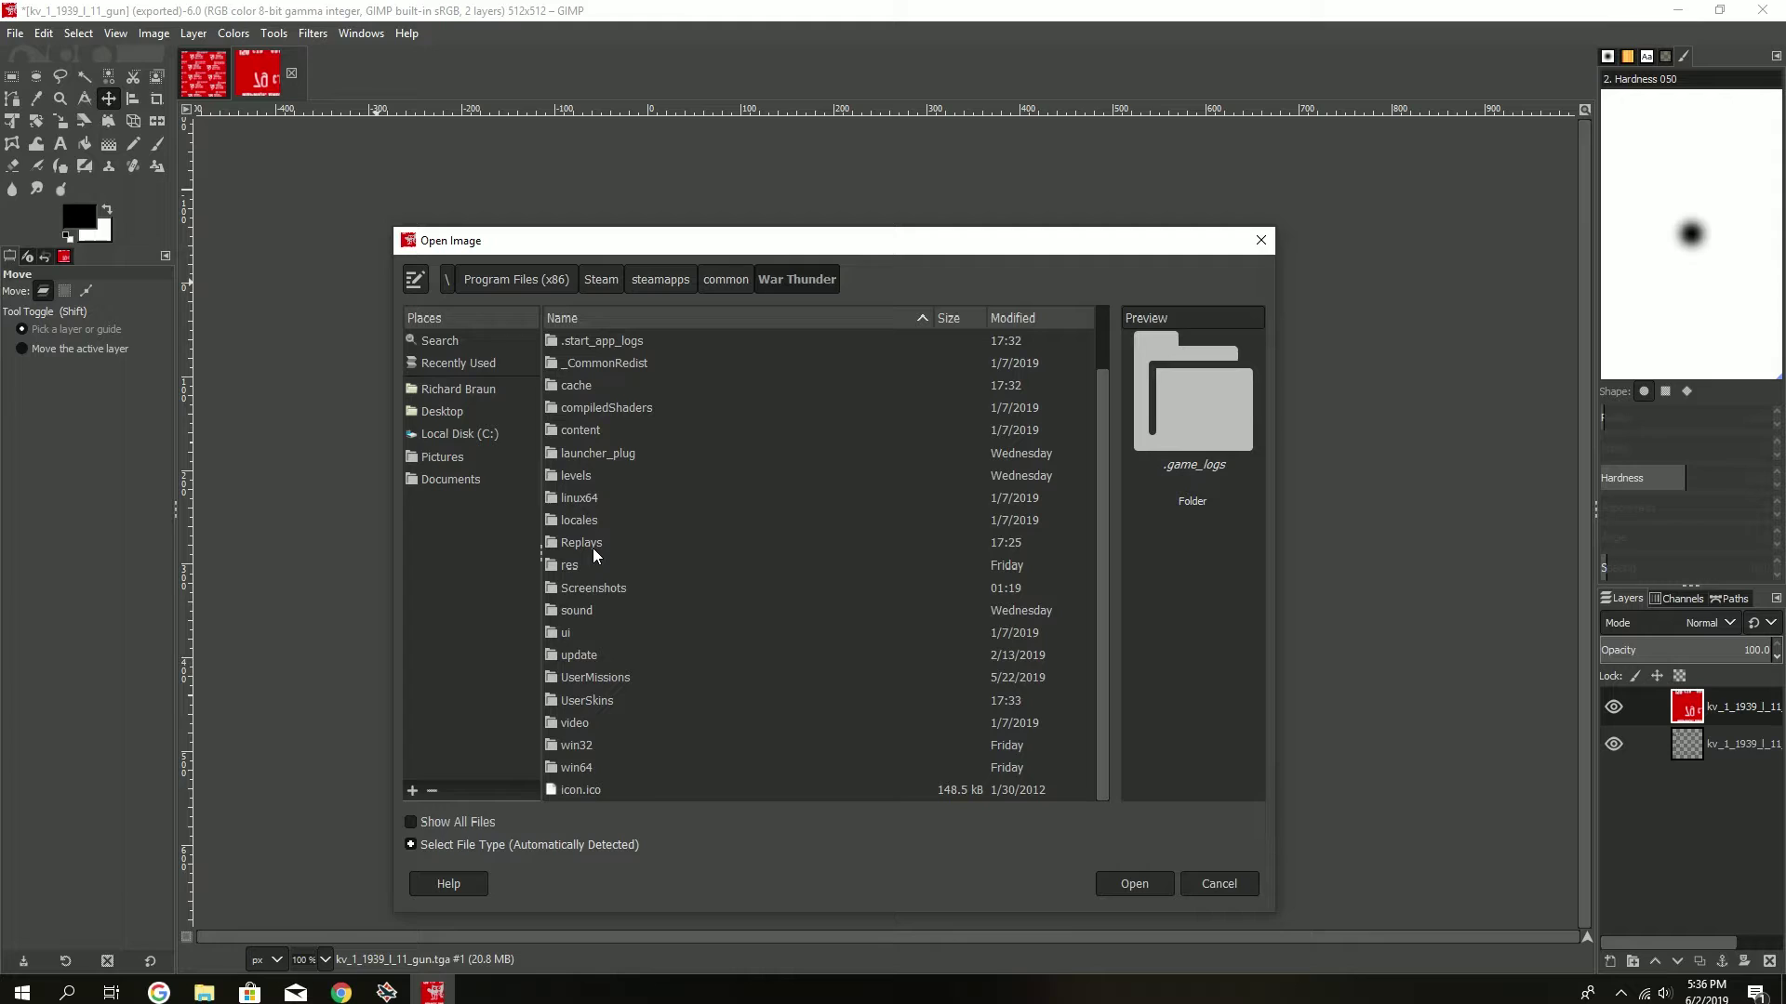
pyautogui.doubleClick(574, 702)
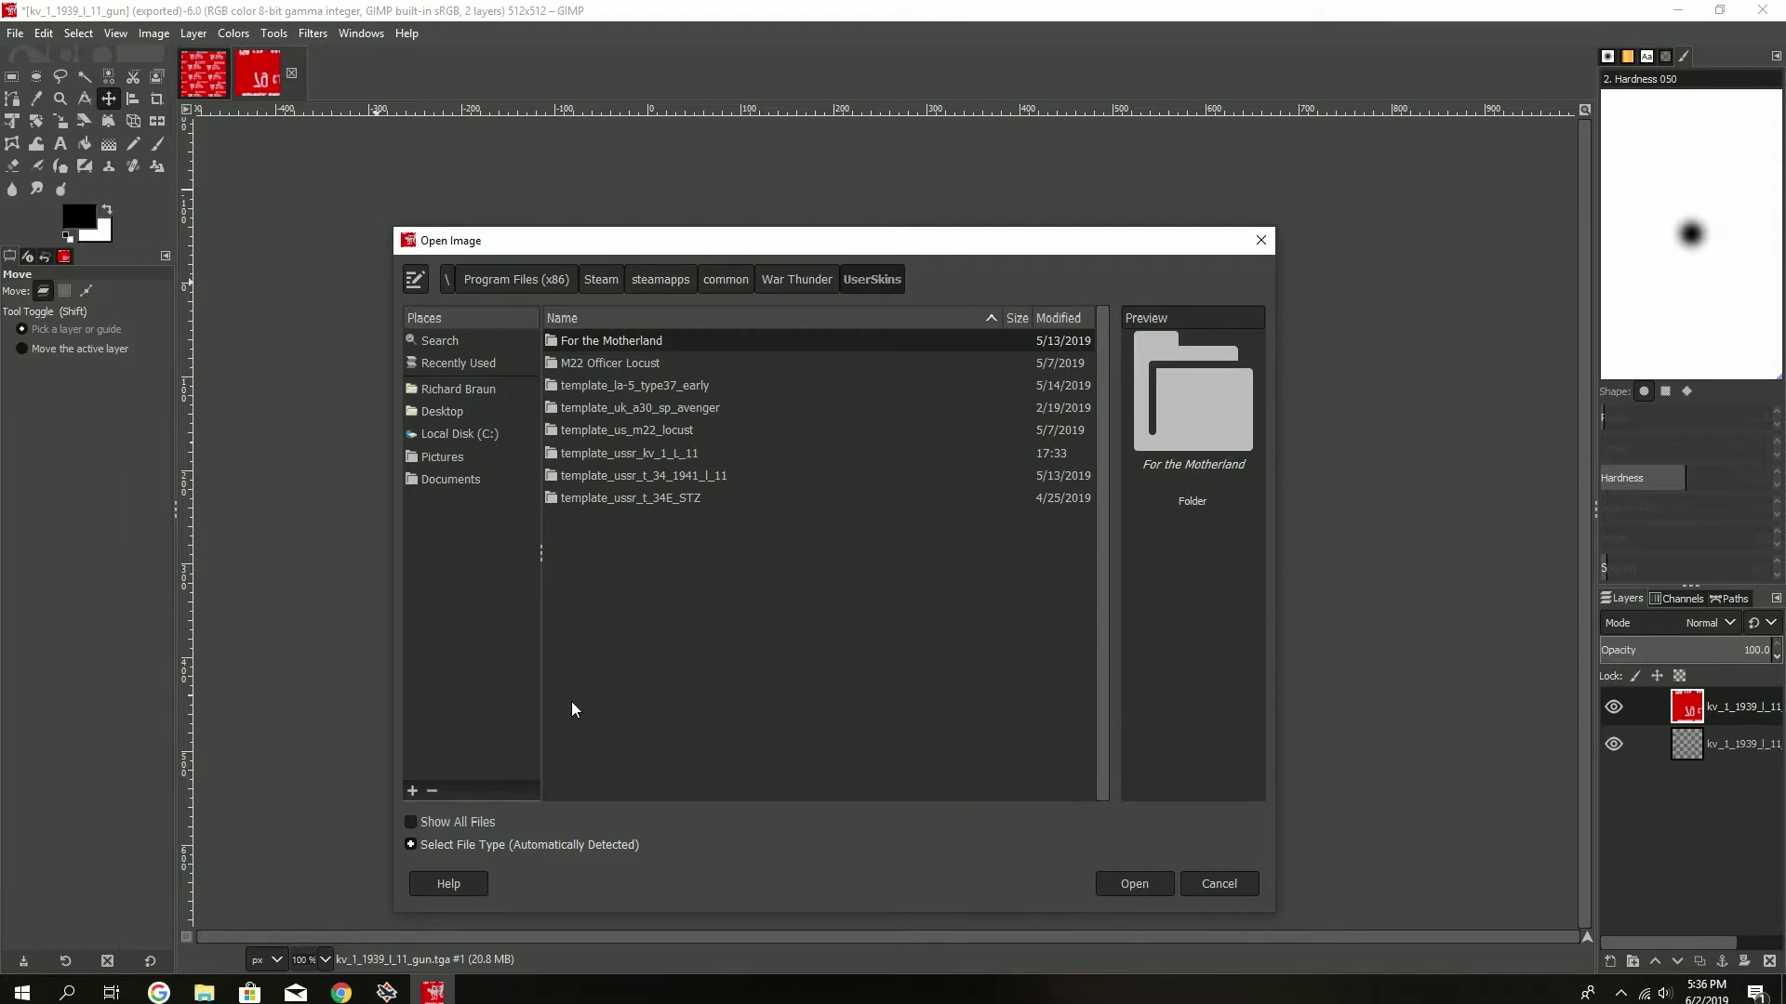
pyautogui.doubleClick(637, 455)
pyautogui.click(632, 383)
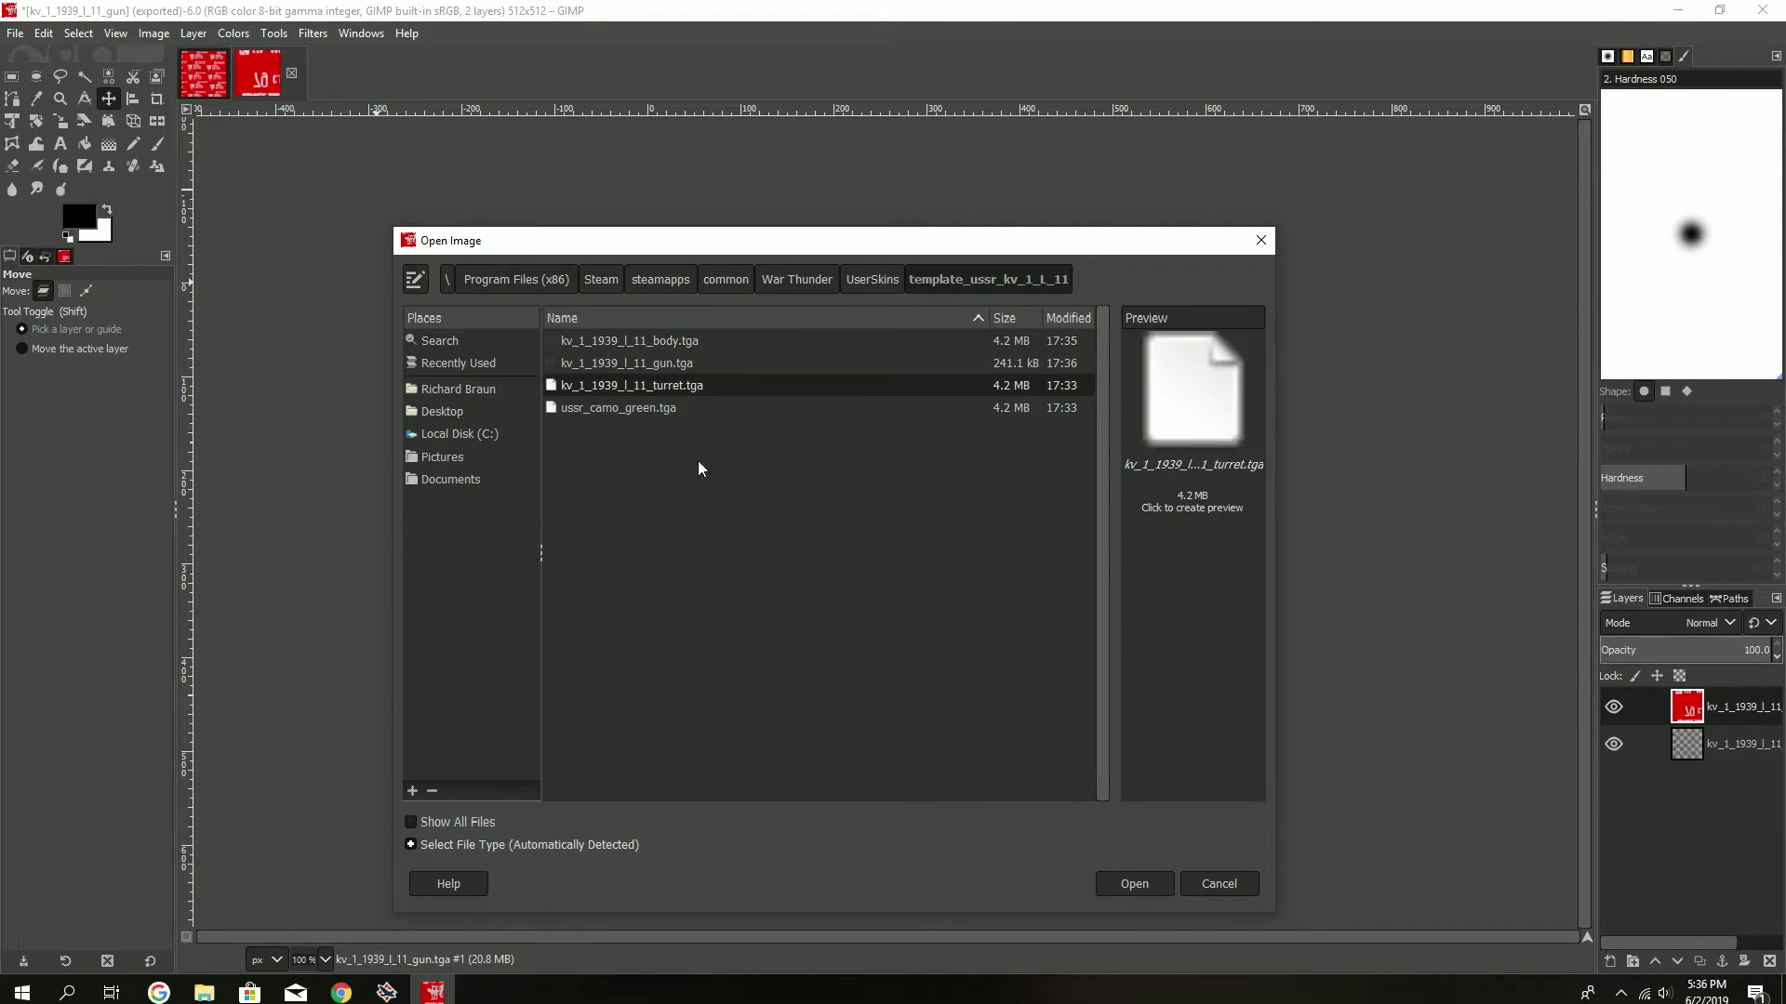
pyautogui.click(1116, 883)
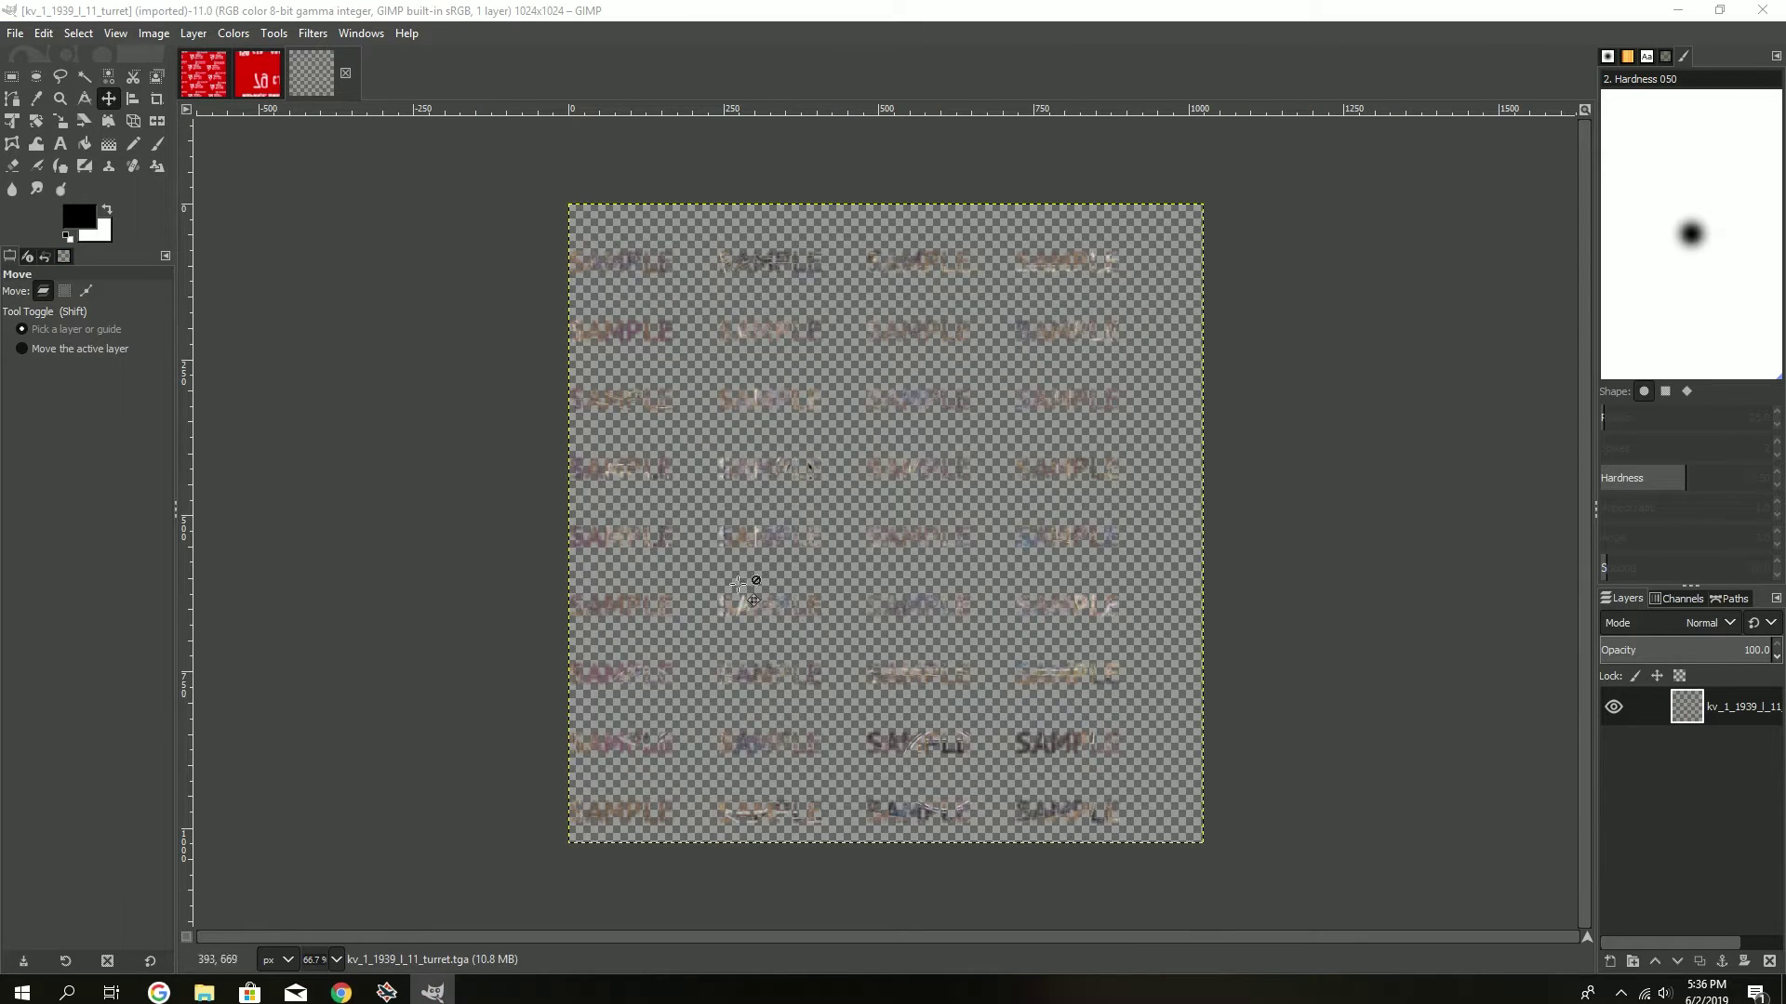
# - Add the red turret texture from Red KV-1 as a layer and scale it to 1184 px
pyautogui.click(204, 991)
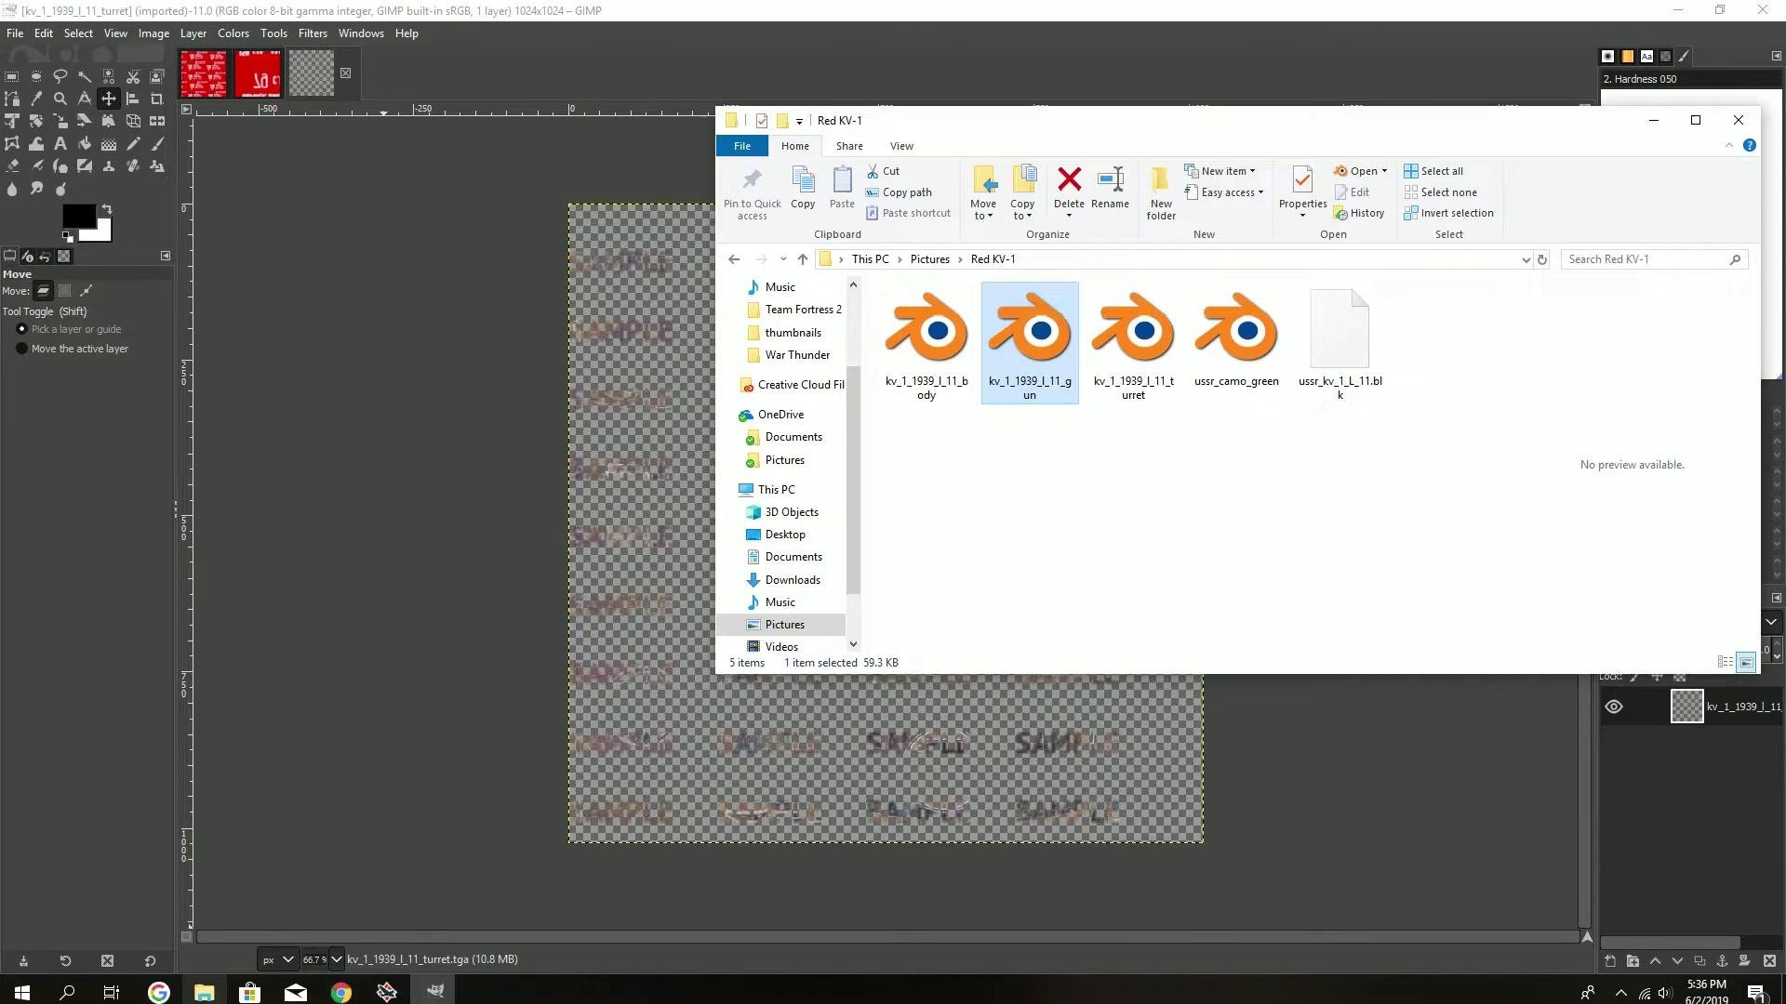
pyautogui.moveTo(1132, 335); pyautogui.dragTo(589, 642)
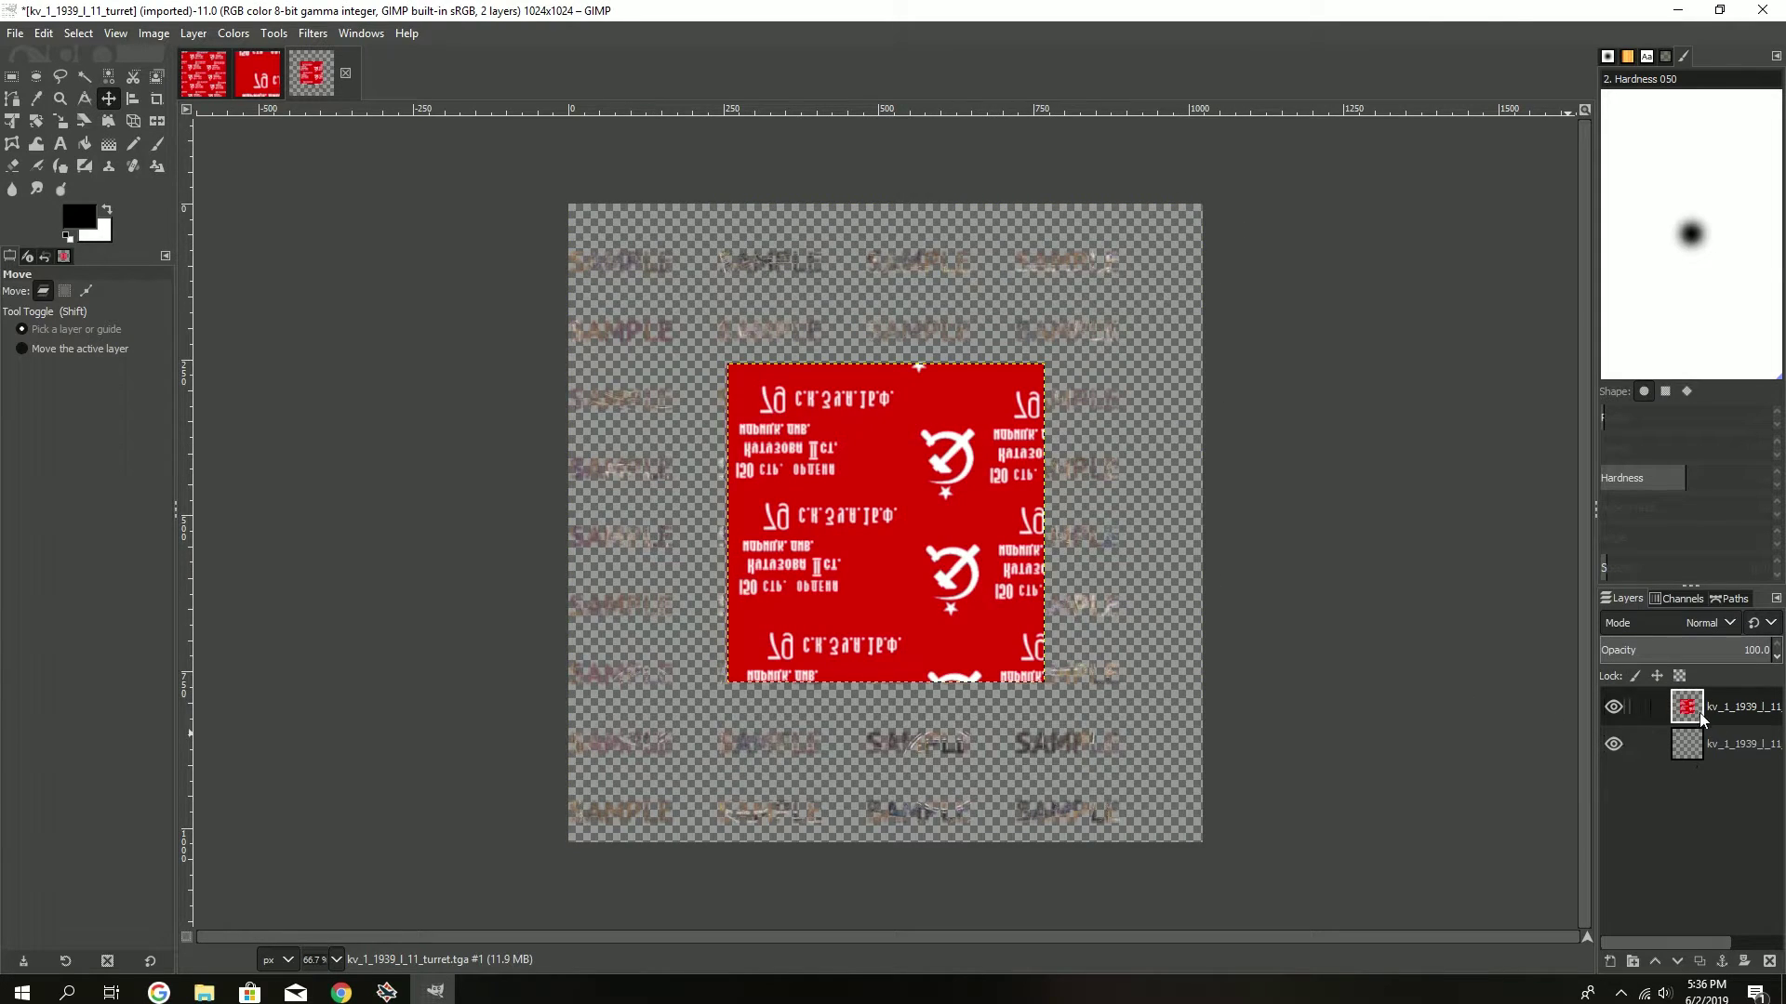
pyautogui.rightClick(1699, 713)
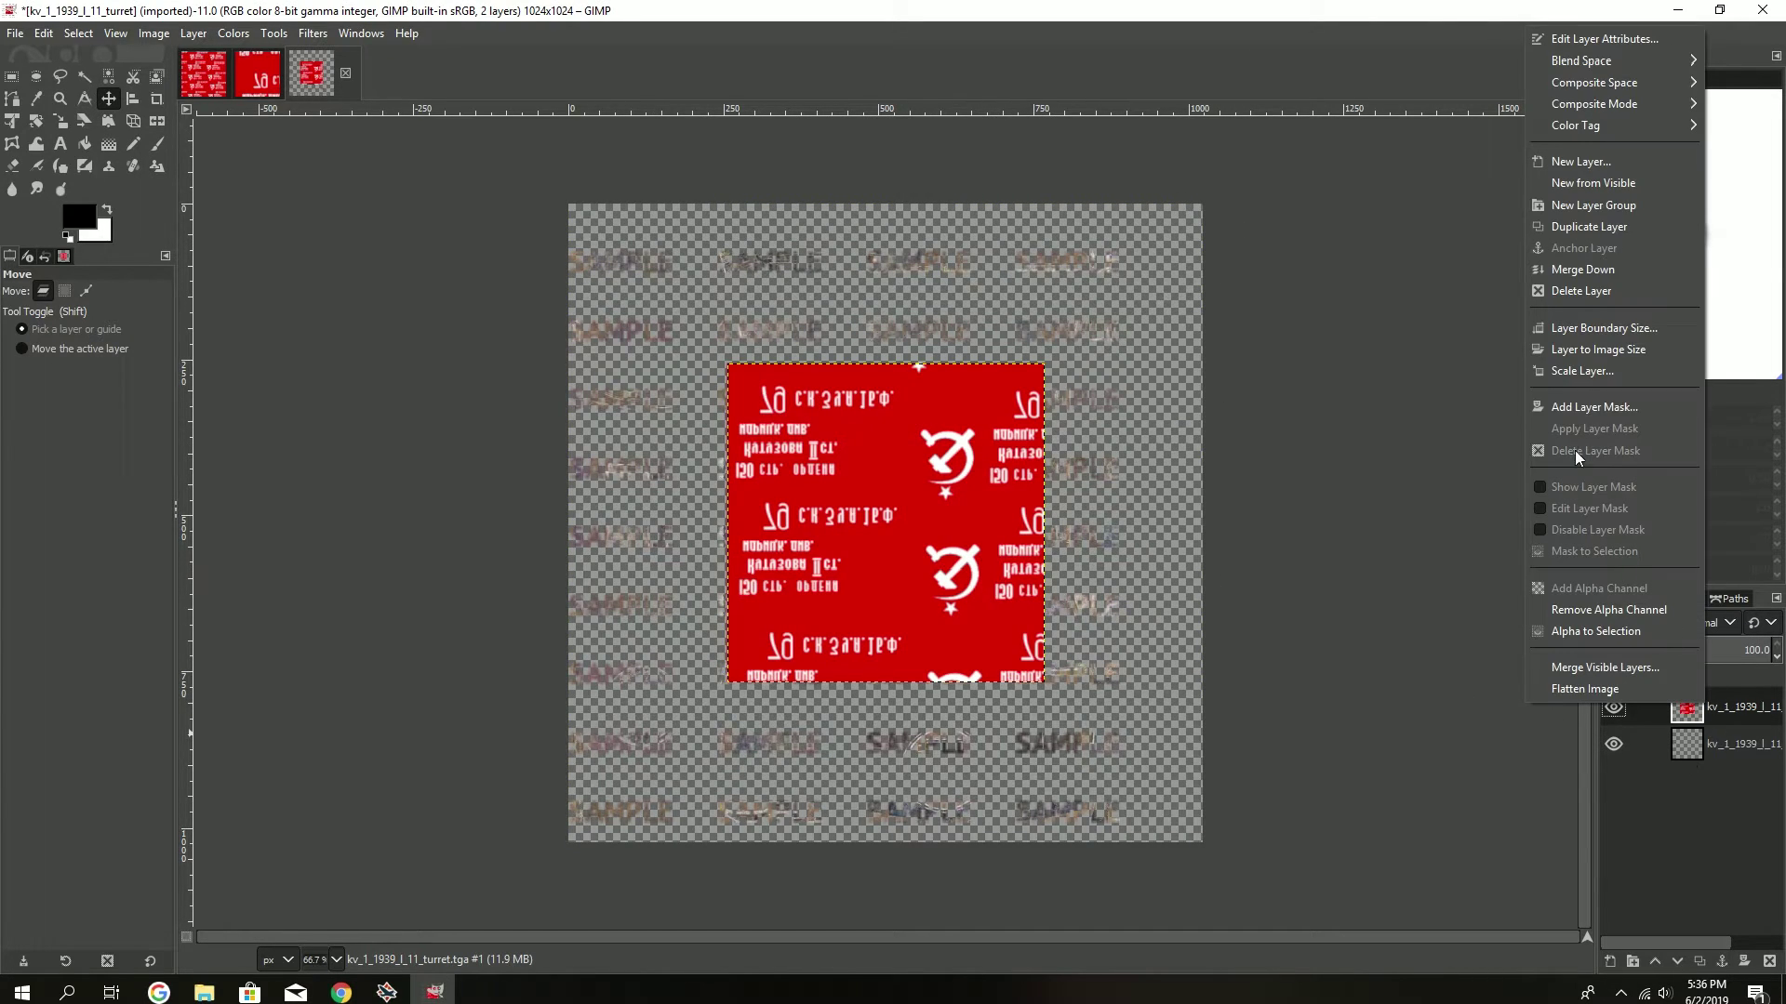
pyautogui.click(1592, 360)
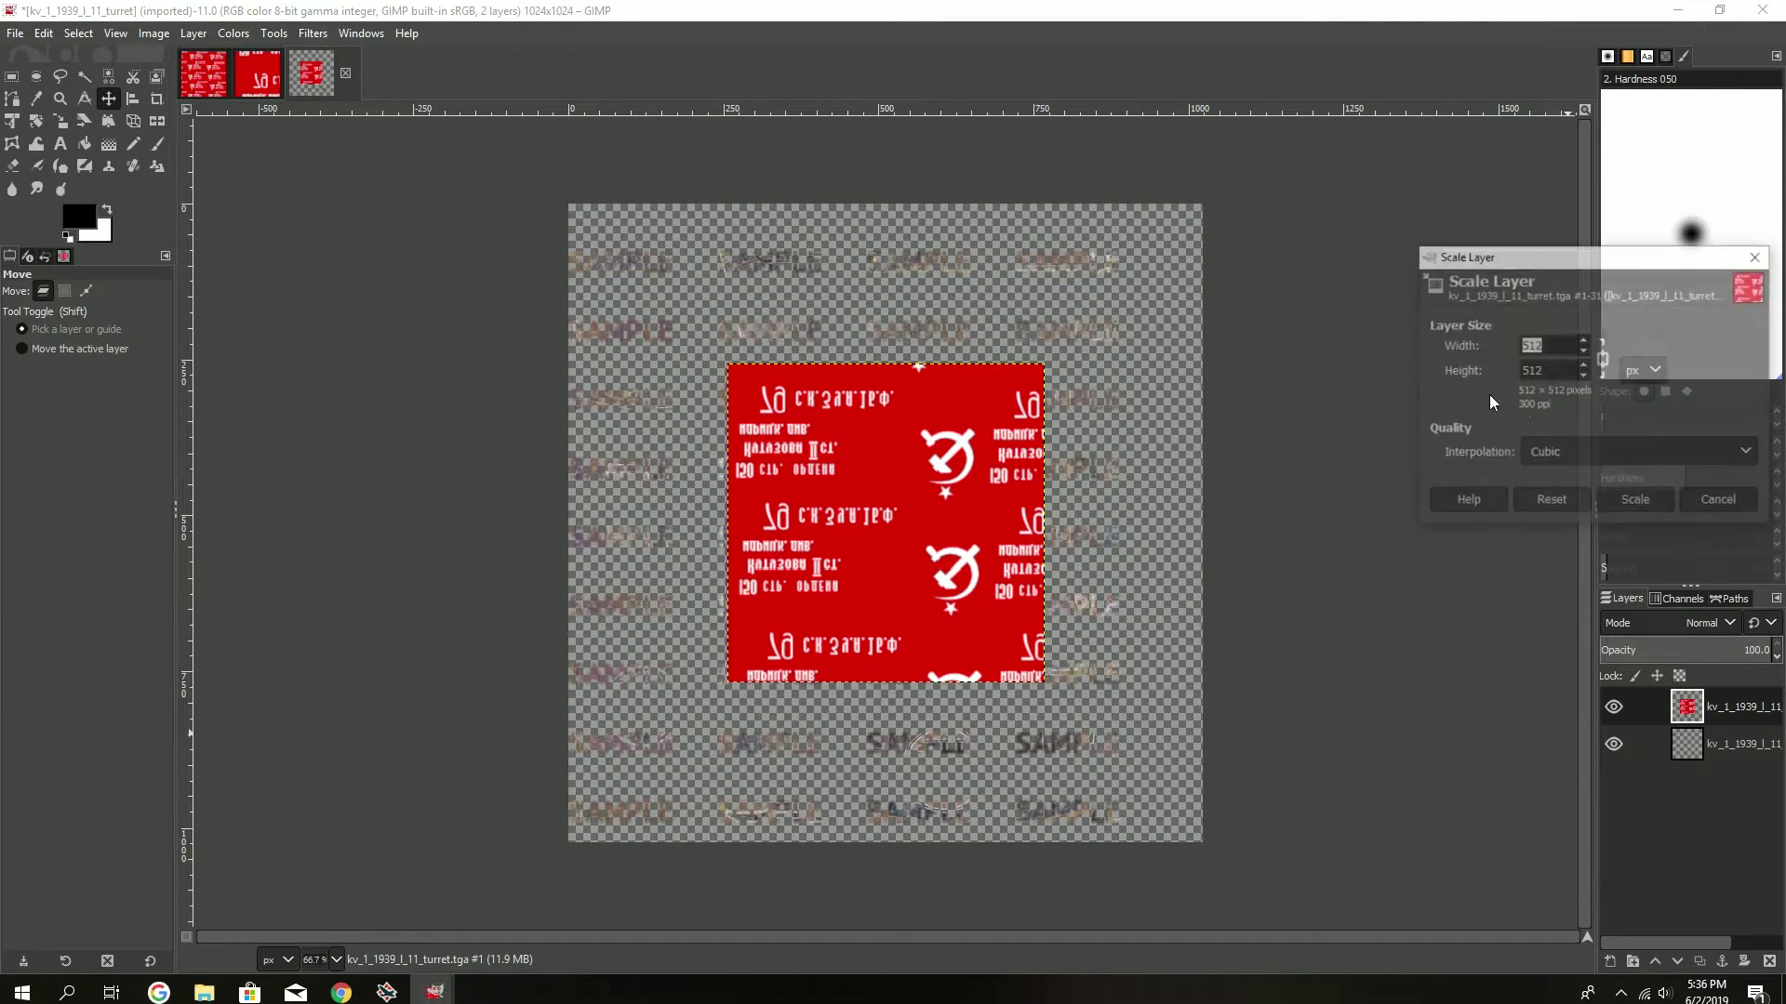
pyautogui.click(1586, 346)
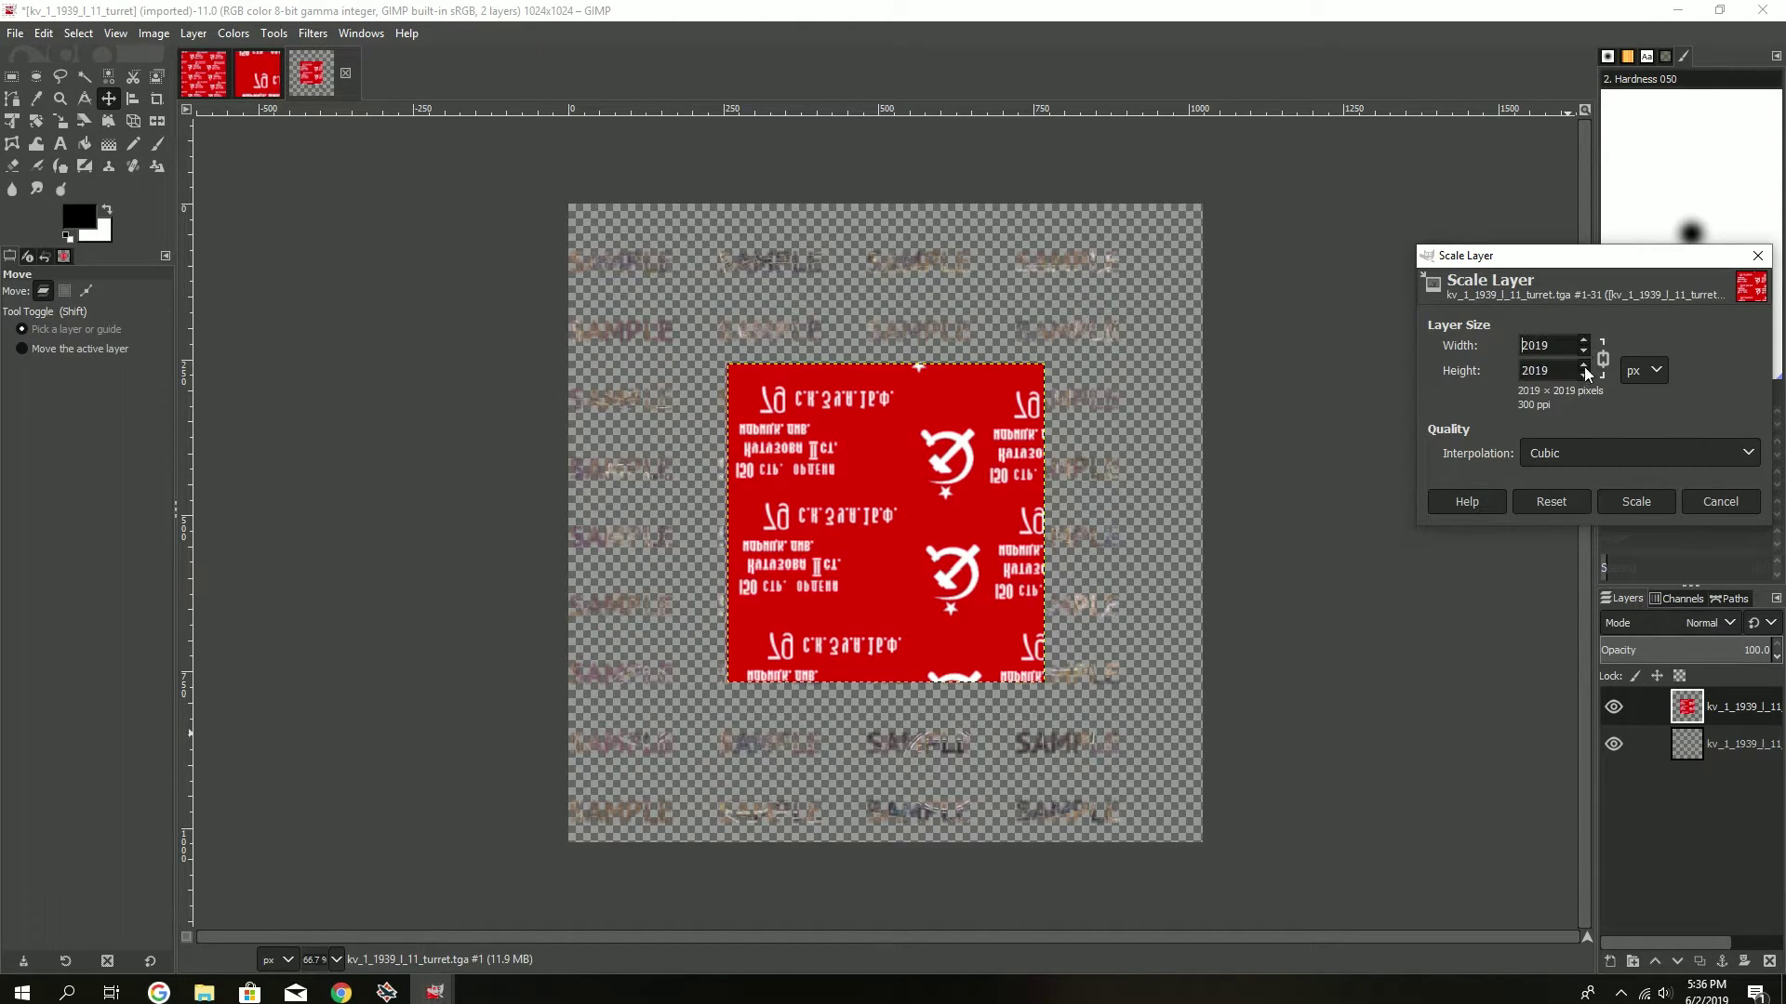
pyautogui.click(1637, 501)
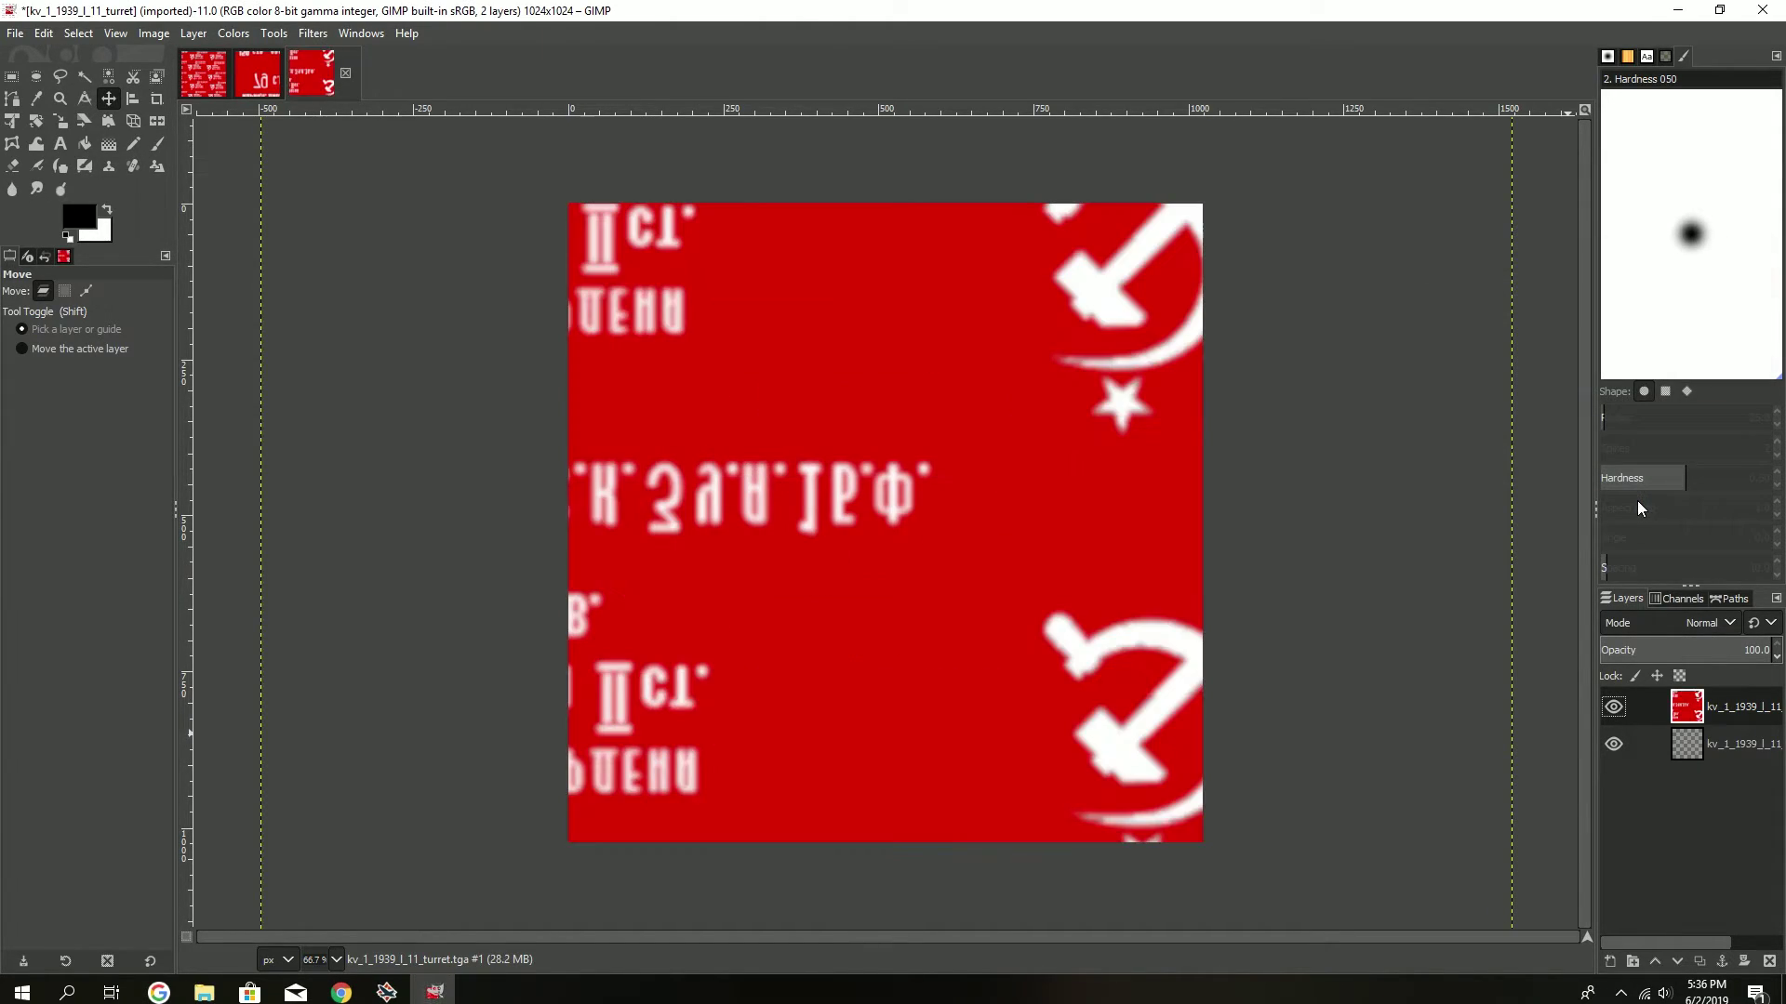
# - Rescale the turret layer, nudging its size down toward 1000 px
pyautogui.rightClick(1722, 716)
pyautogui.click(1591, 382)
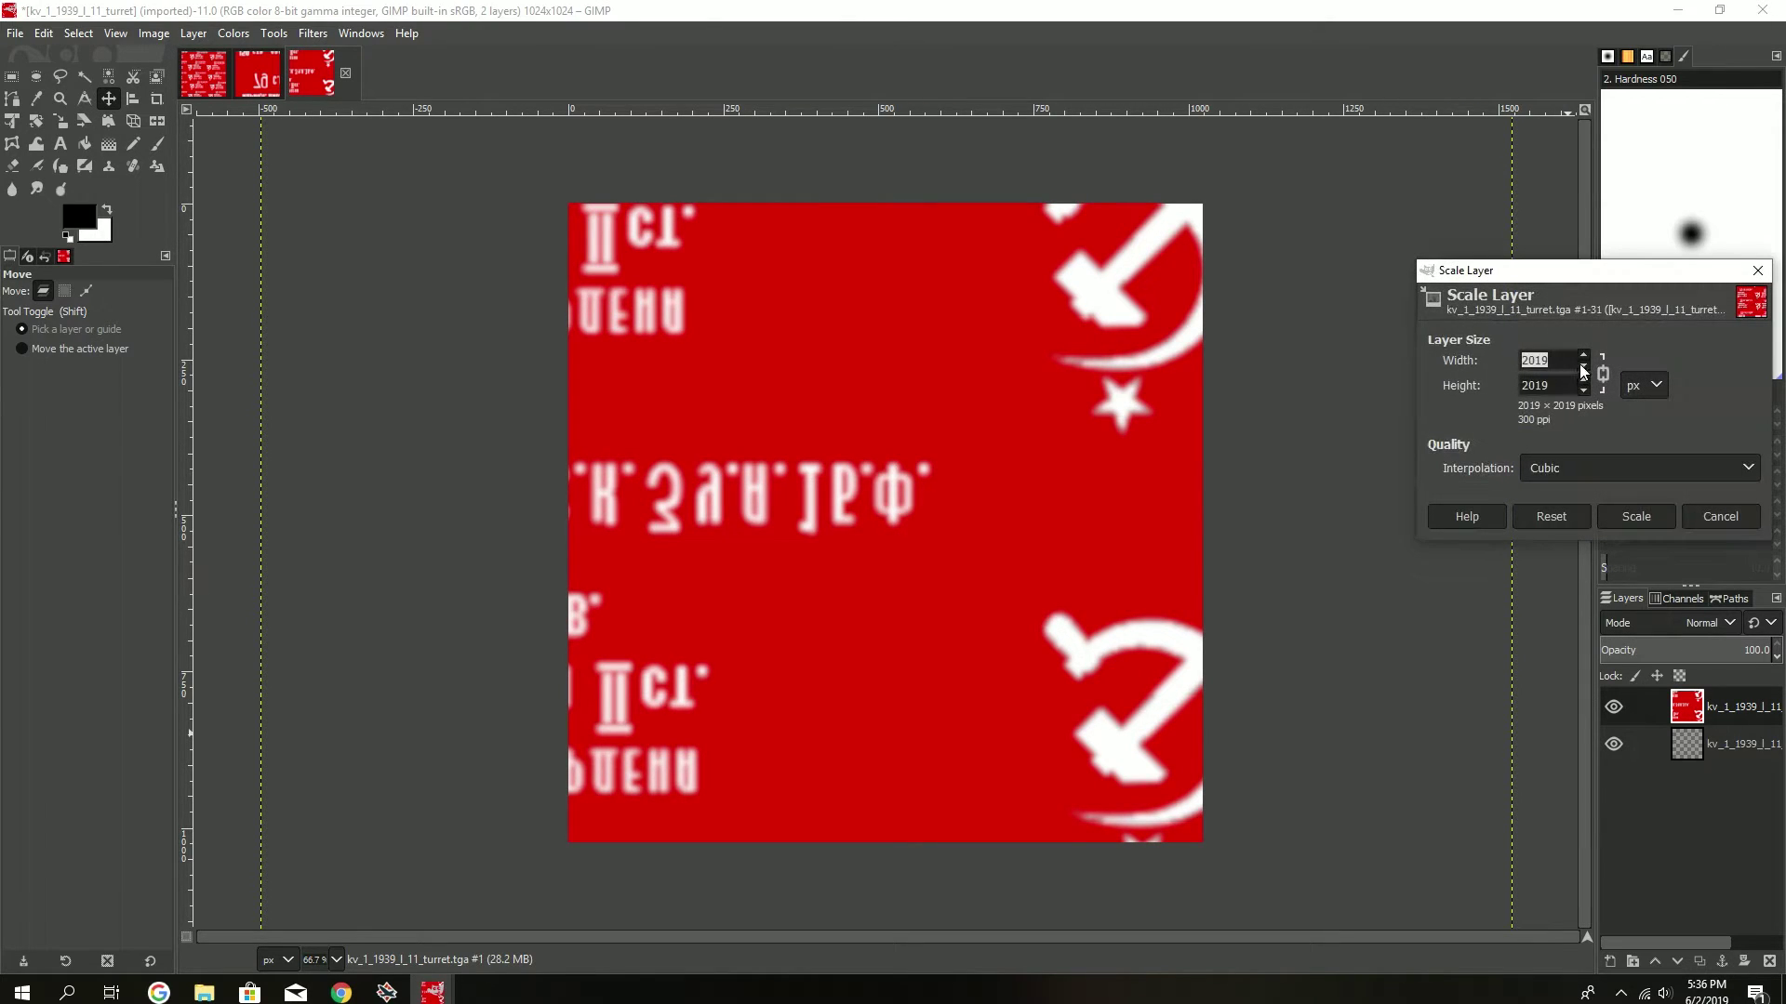
pyautogui.click(1584, 366)
pyautogui.click(1584, 368)
pyautogui.click(1582, 355)
pyautogui.click(1585, 366)
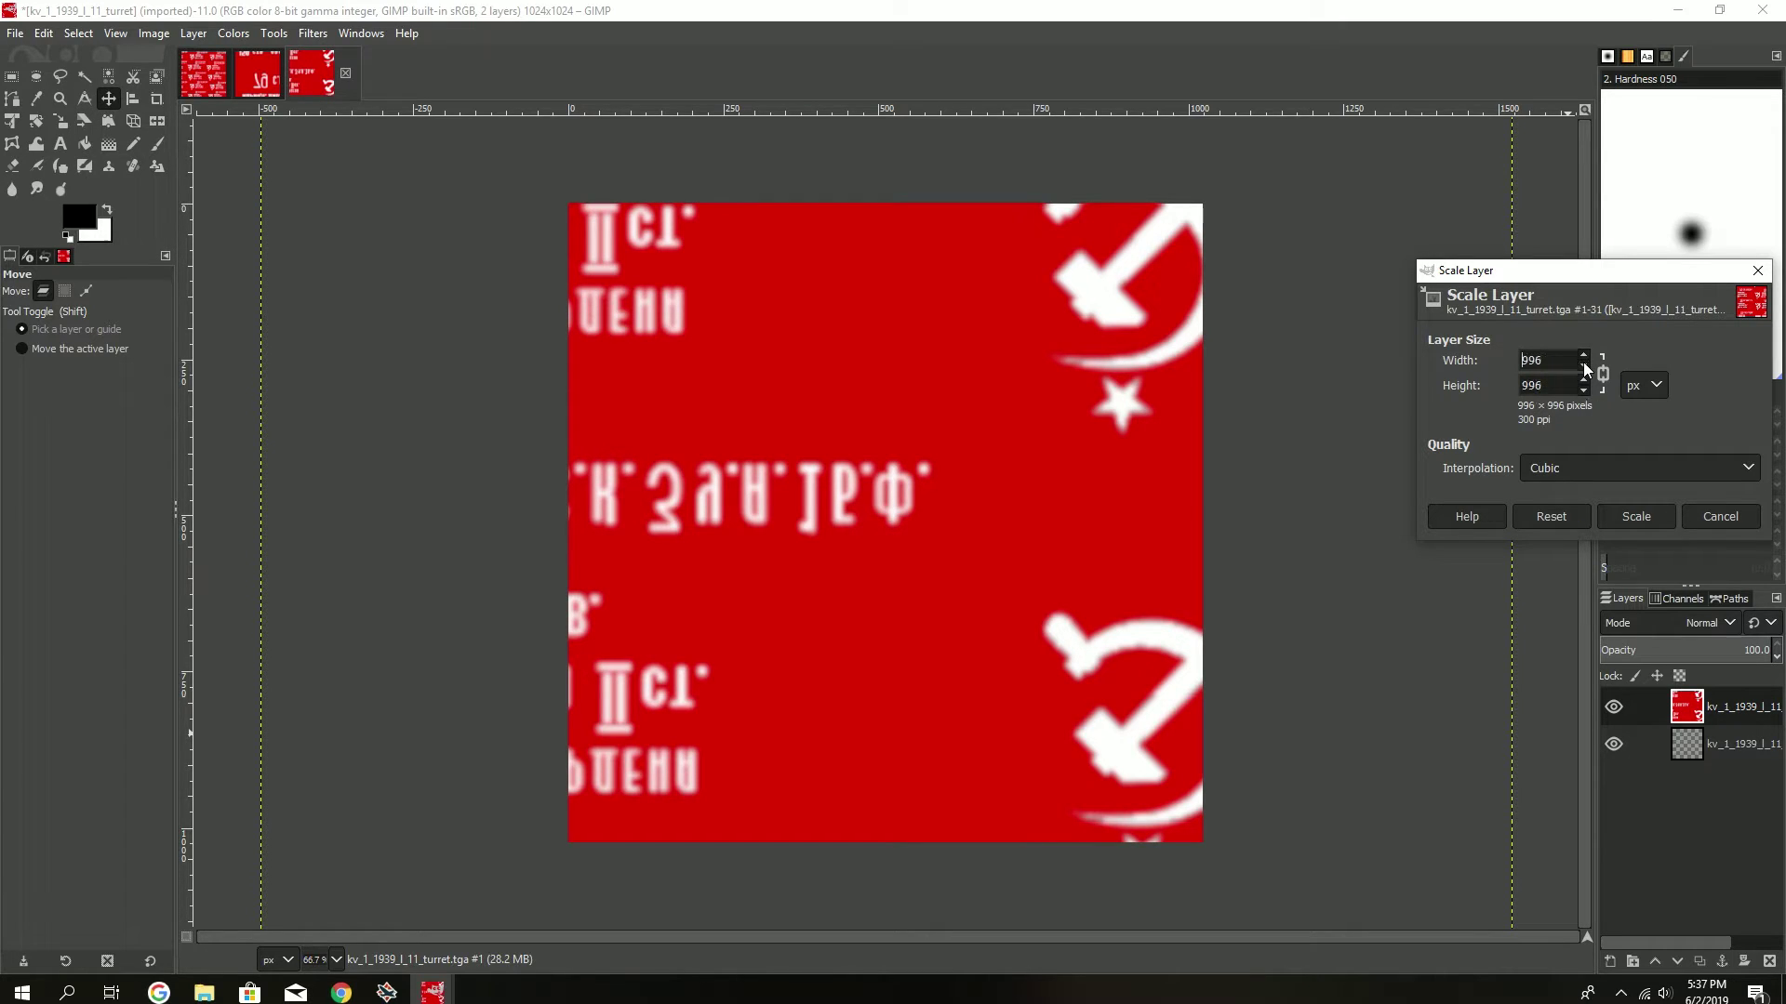
pyautogui.click(1628, 517)
# - Scale the turret layer to 1000 px, then to 1038 px to cover the canvas
pyautogui.rightClick(1715, 703)
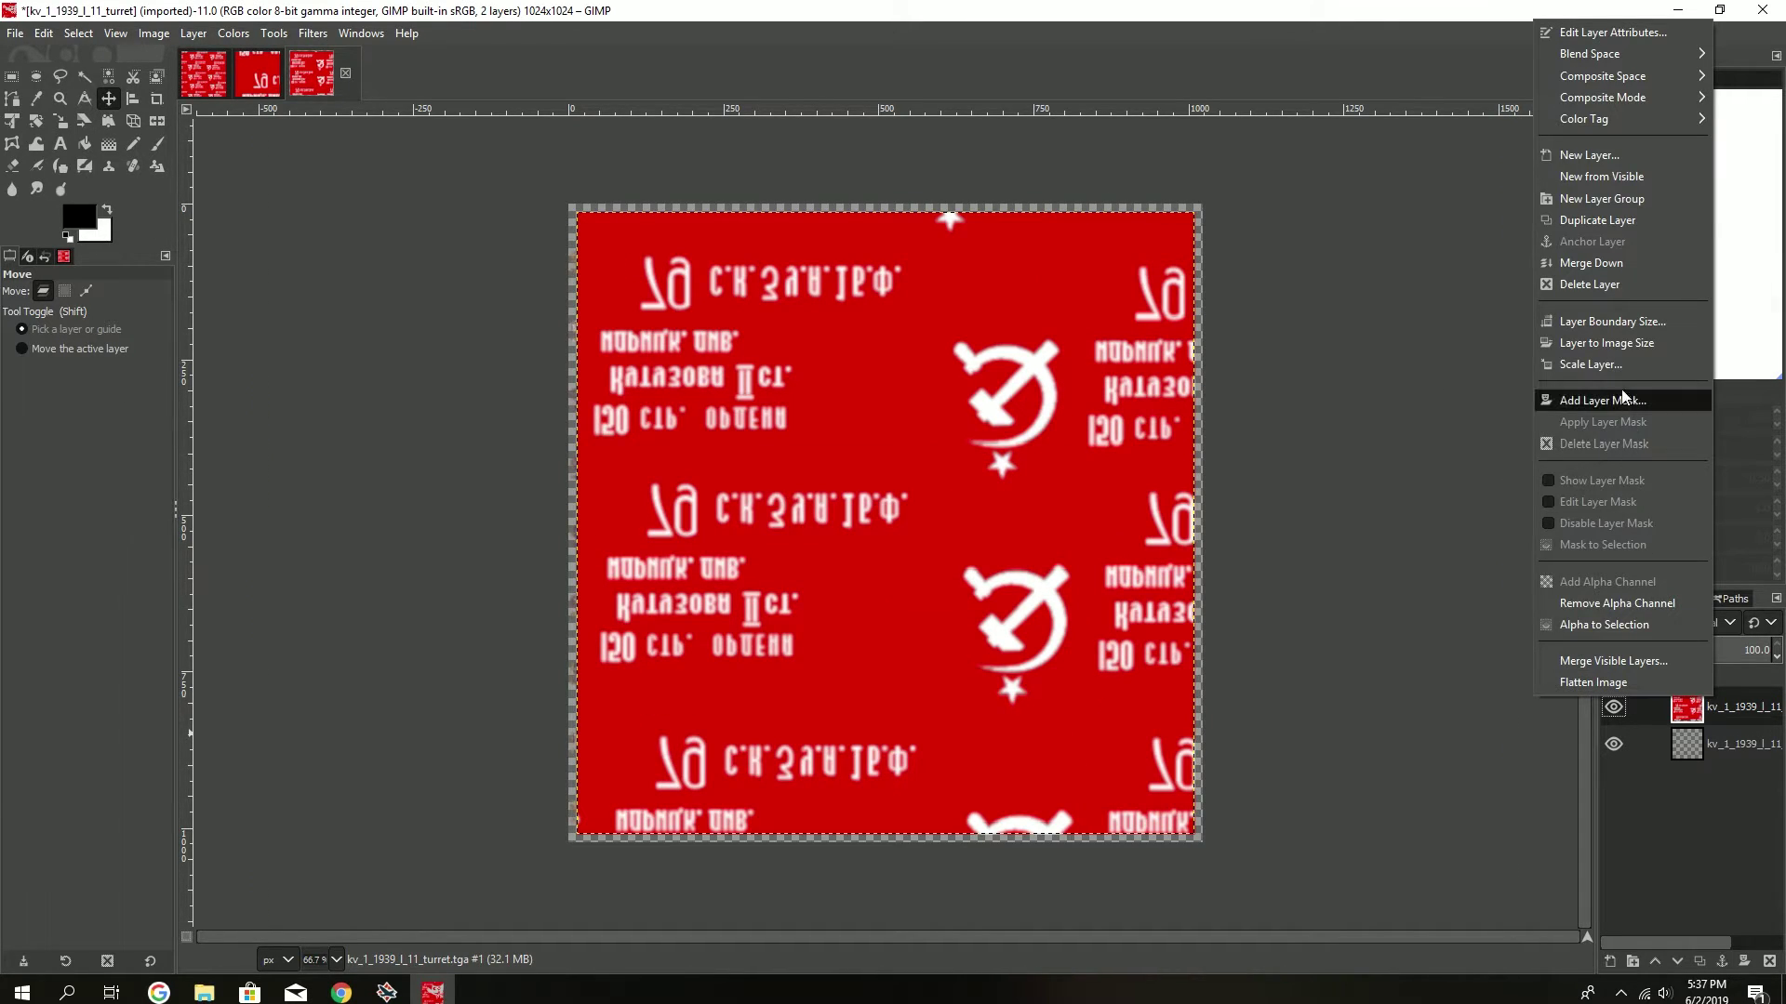
pyautogui.click(1613, 365)
pyautogui.write('1000')
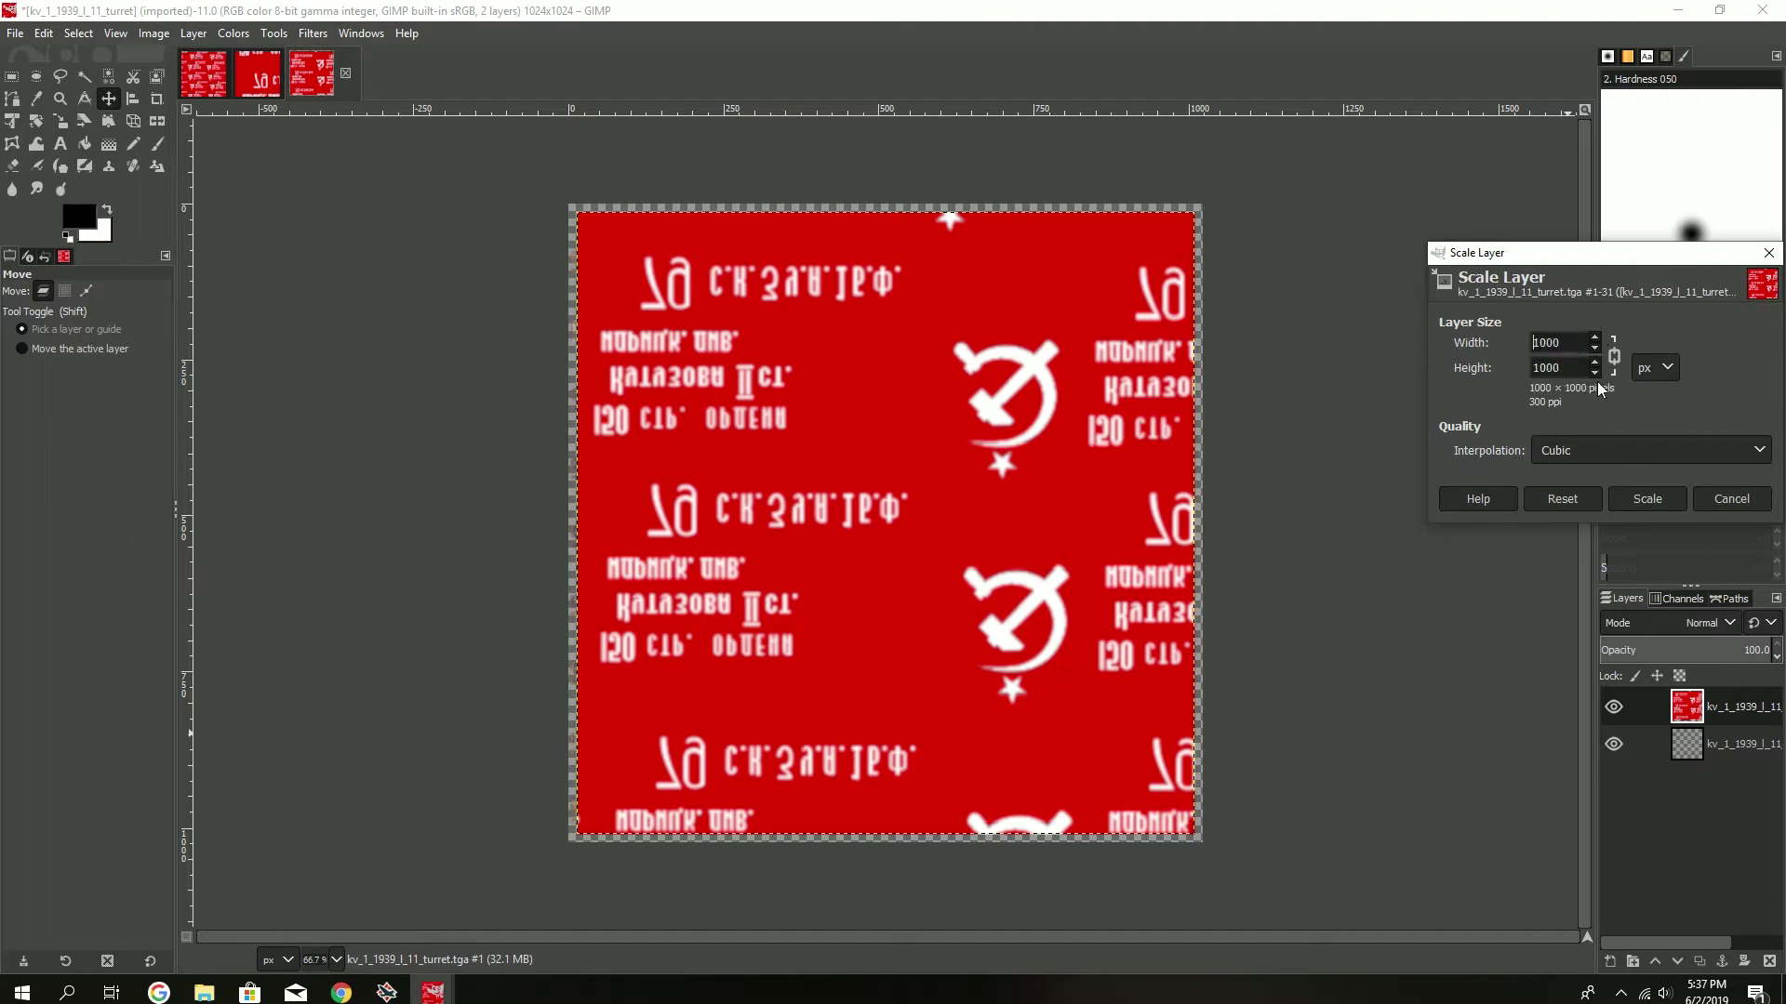
pyautogui.click(1635, 499)
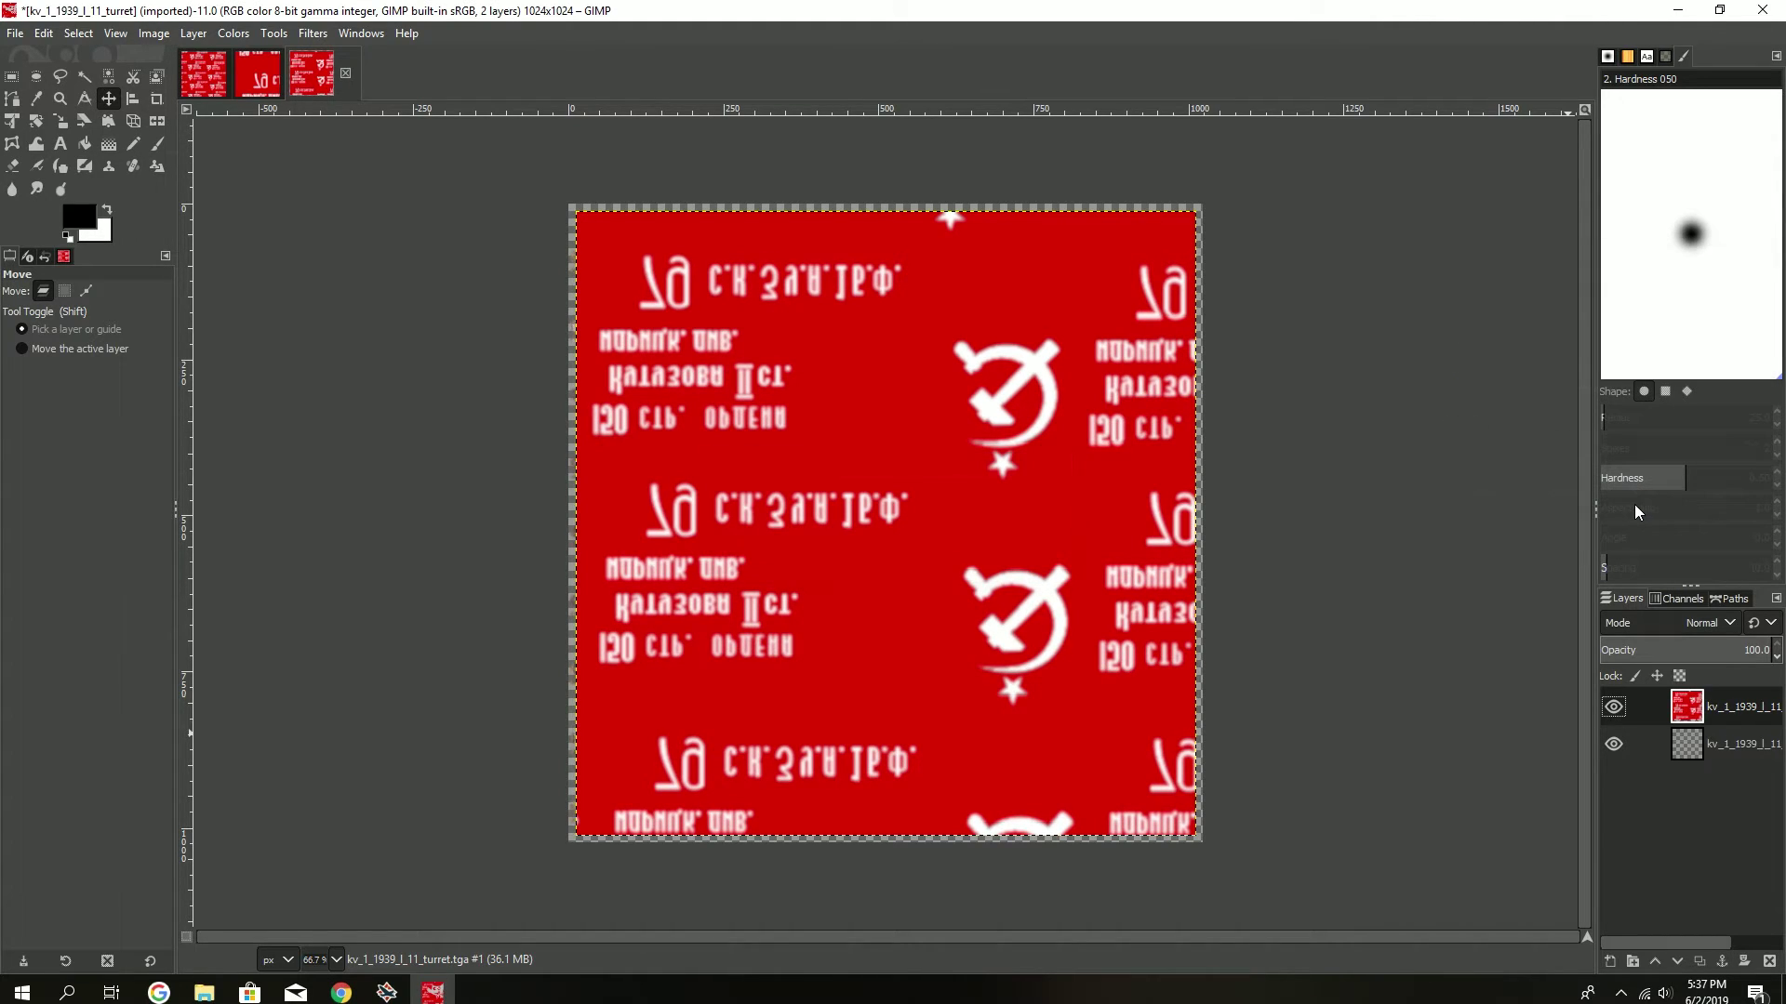
pyautogui.rightClick(1716, 697)
pyautogui.click(1590, 362)
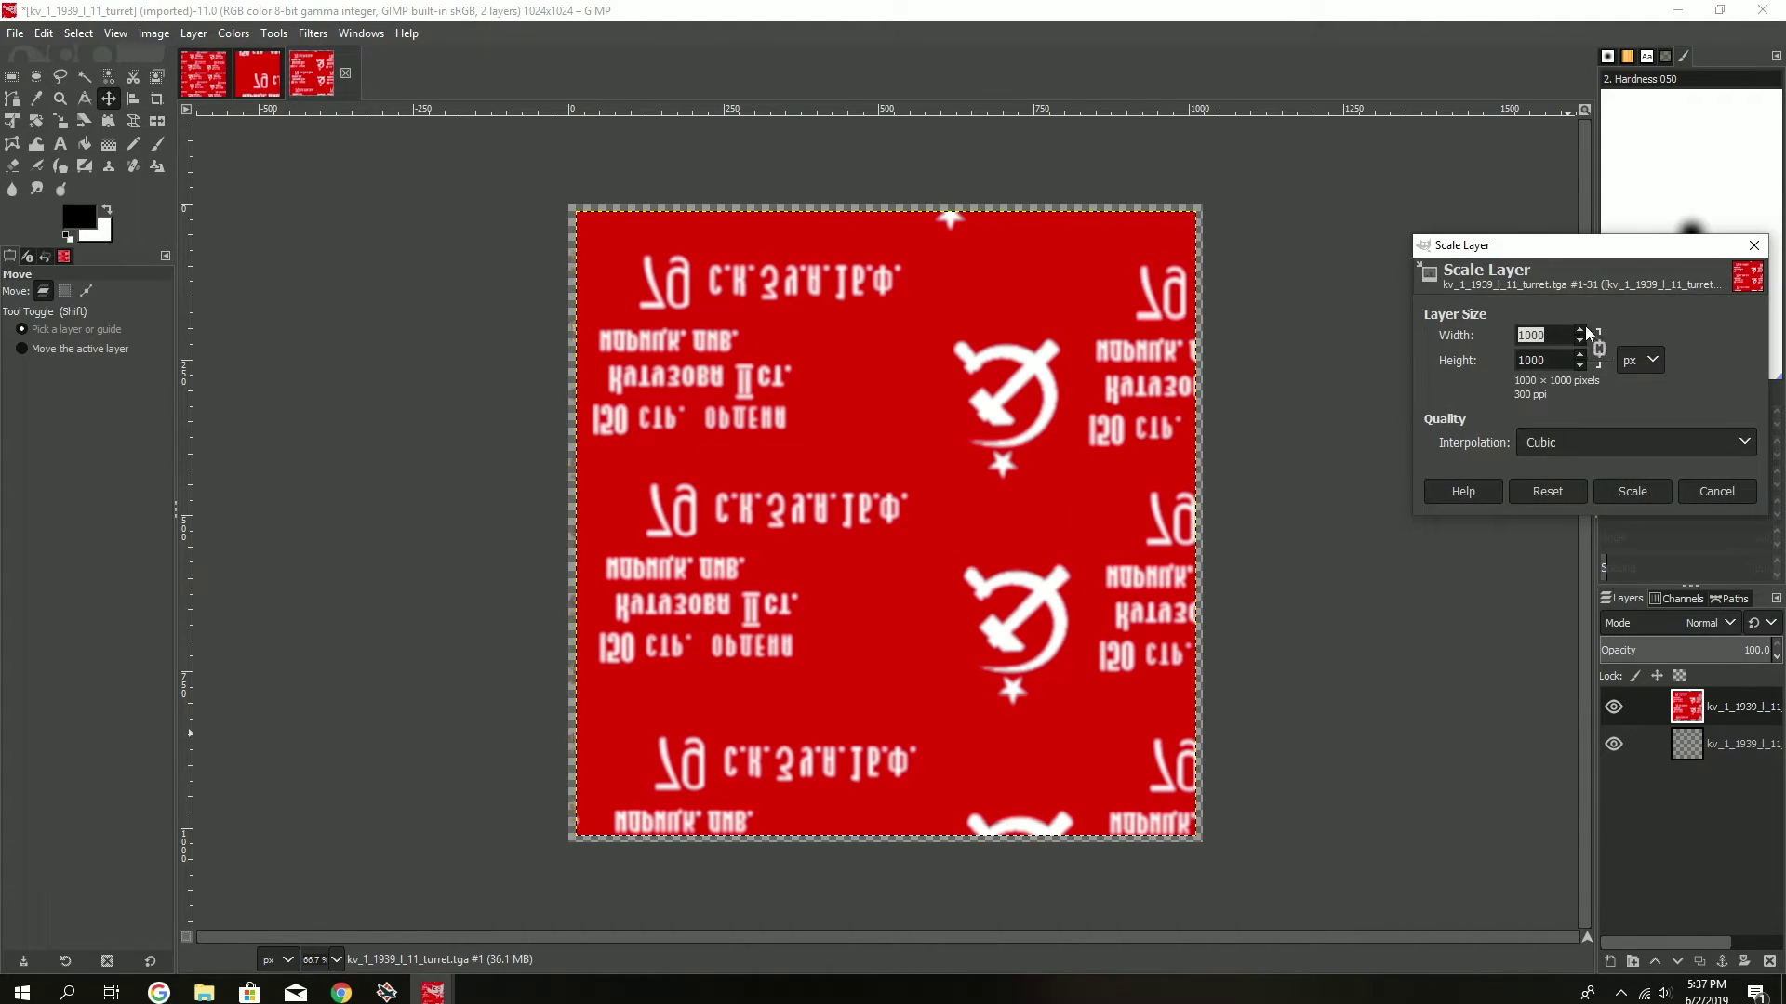
pyautogui.click(1618, 491)
# - Export the red turret image as TGA, overwriting kv_1_1939_l_11_turret.tga in the skin folder
pyautogui.click(17, 34)
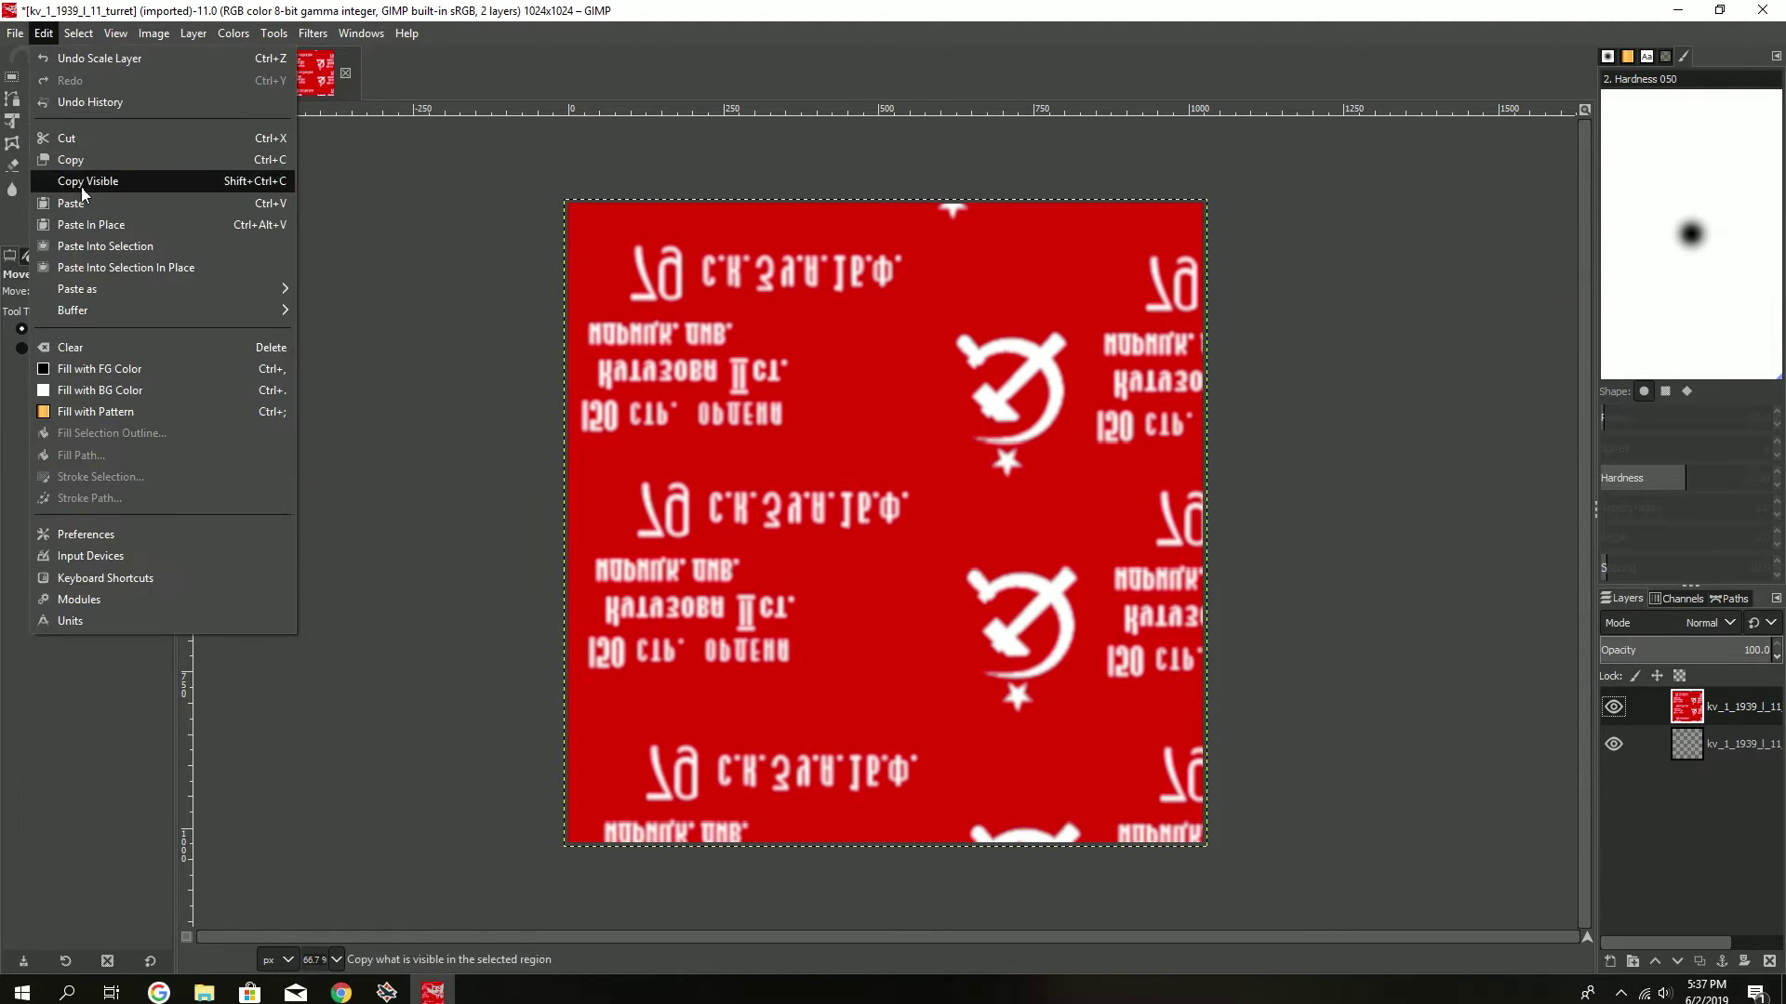
pyautogui.click(58, 327)
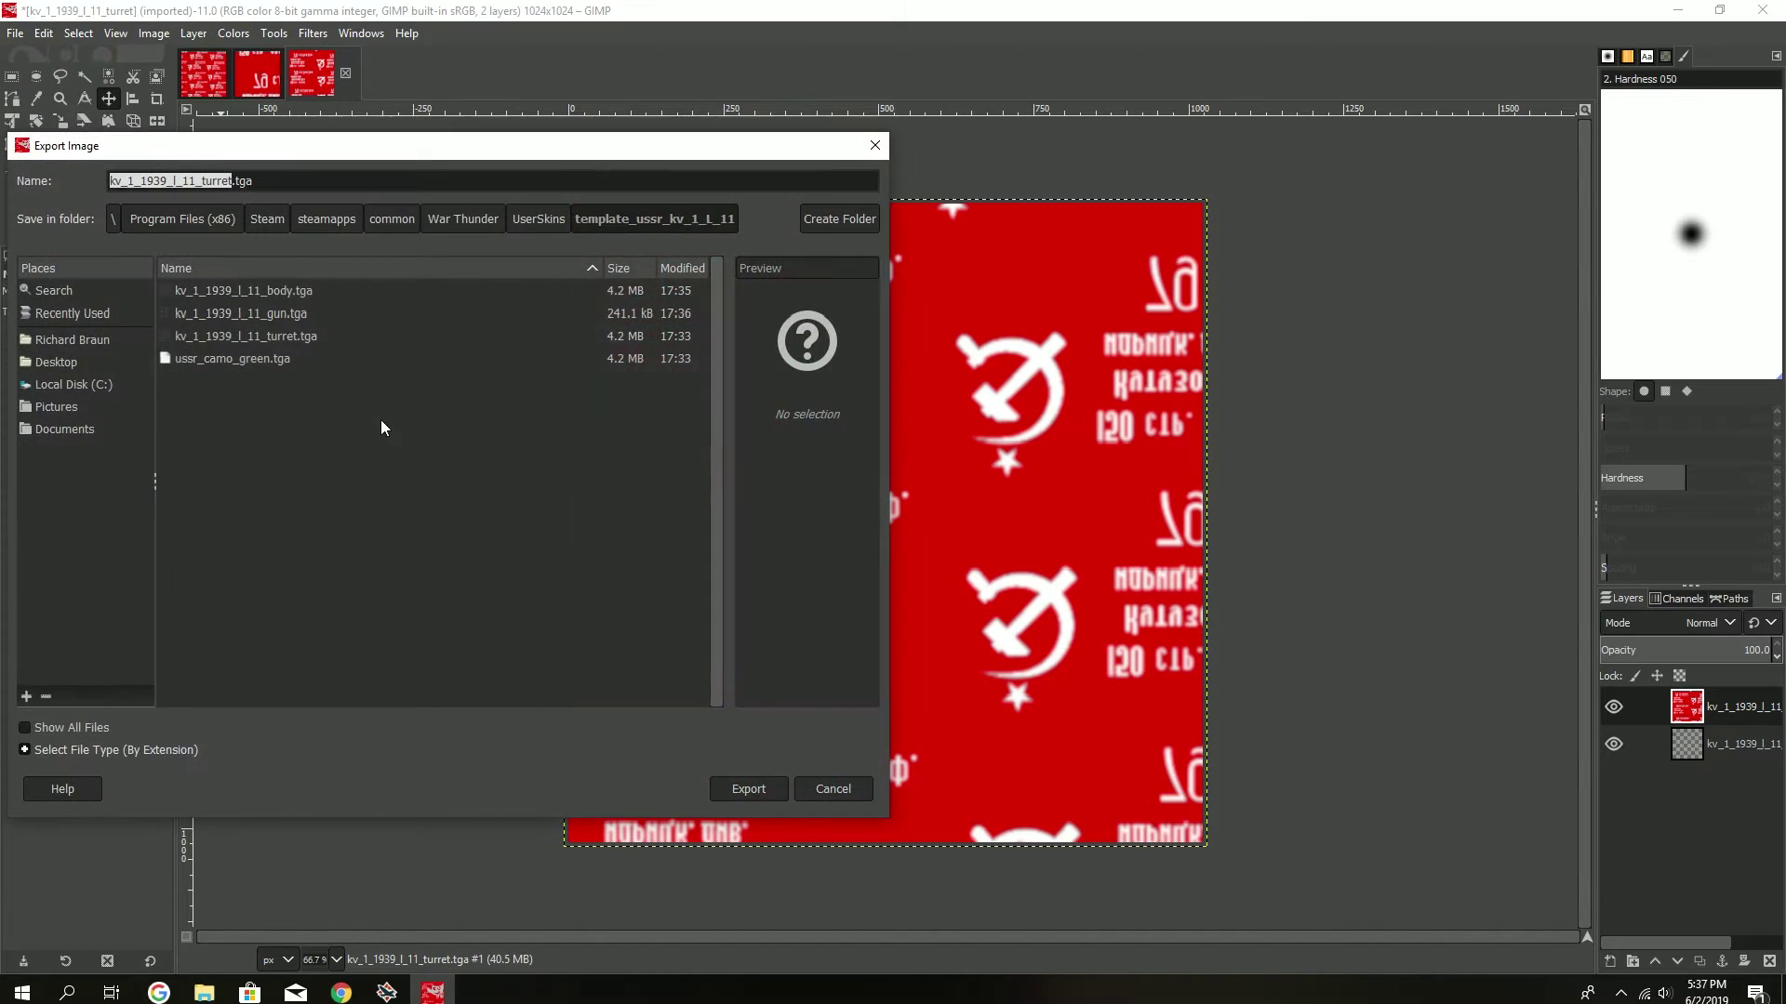
pyautogui.click(251, 335)
pyautogui.click(748, 789)
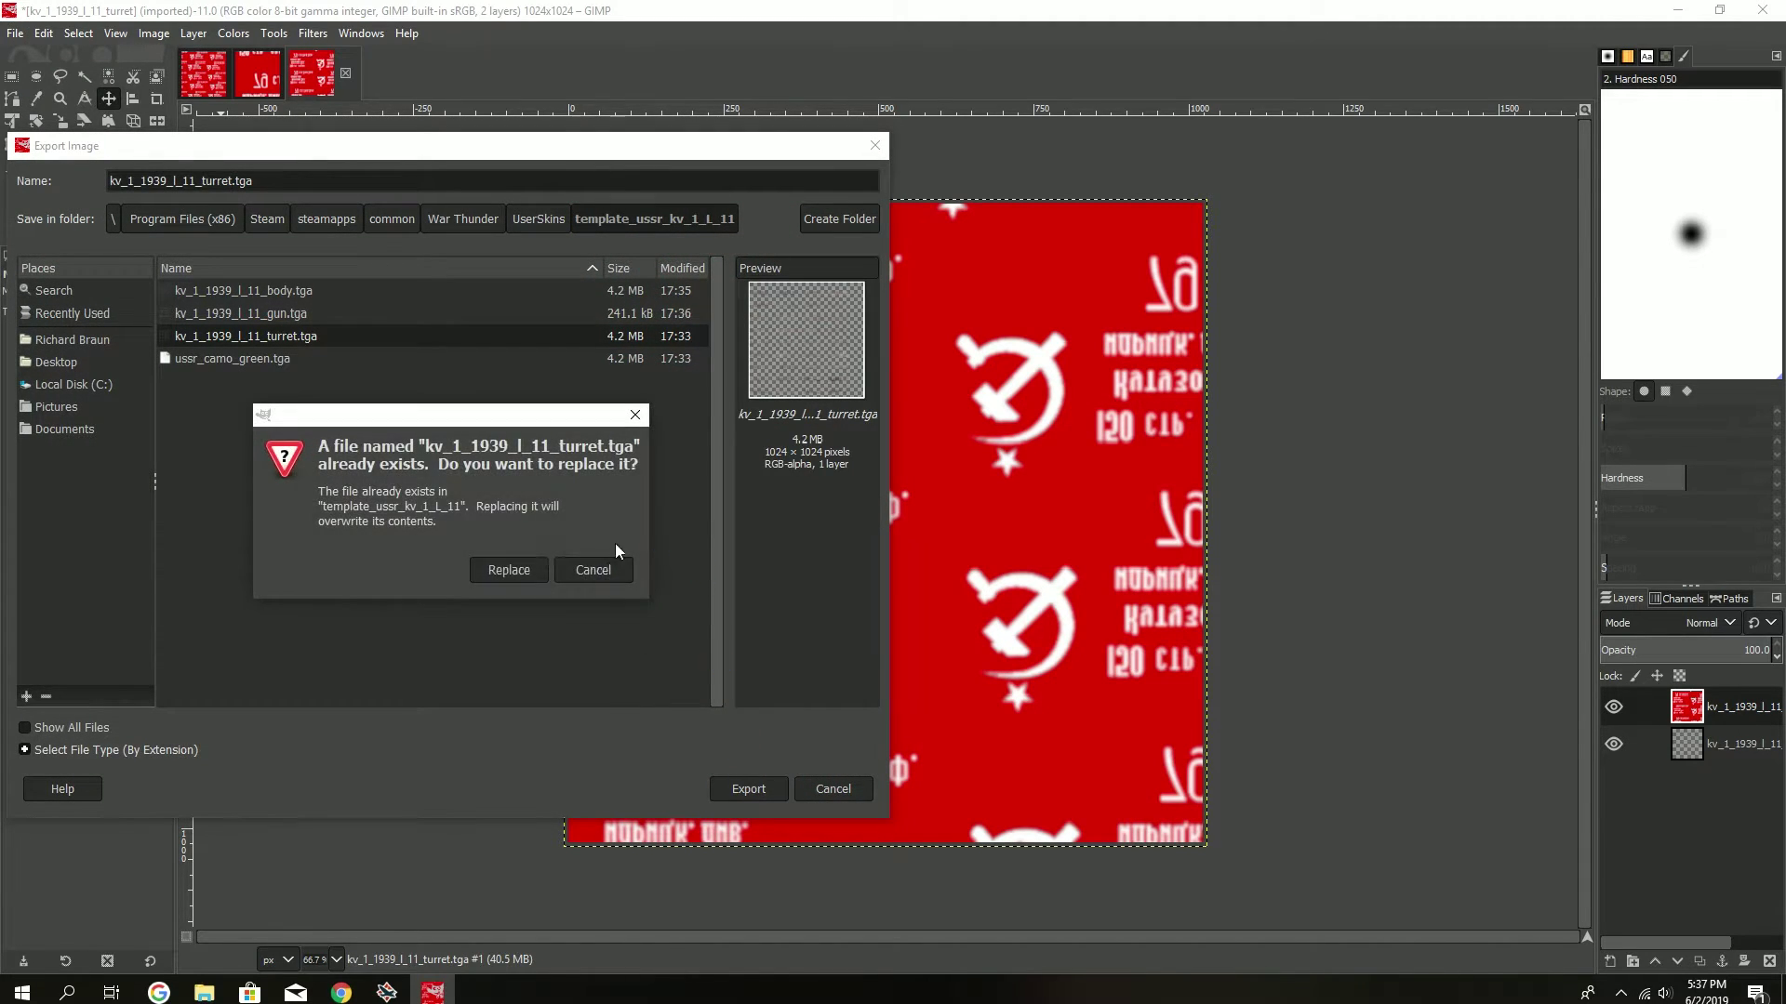
pyautogui.click(505, 573)
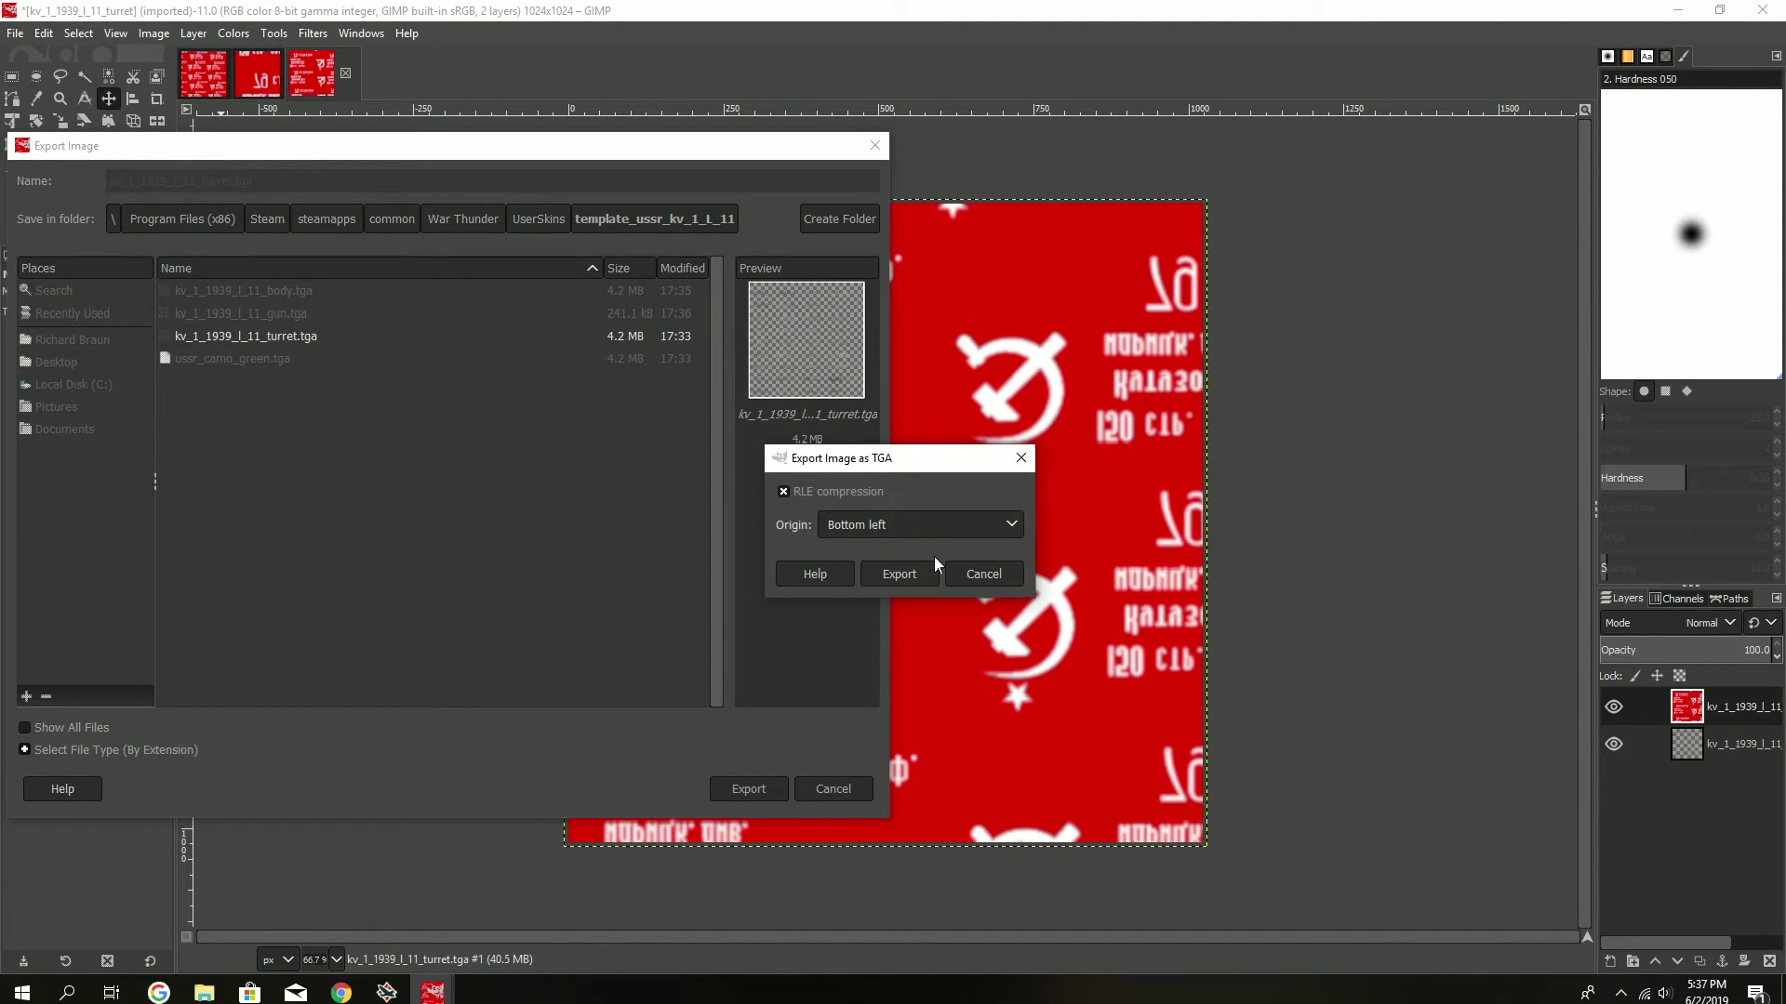
pyautogui.click(895, 573)
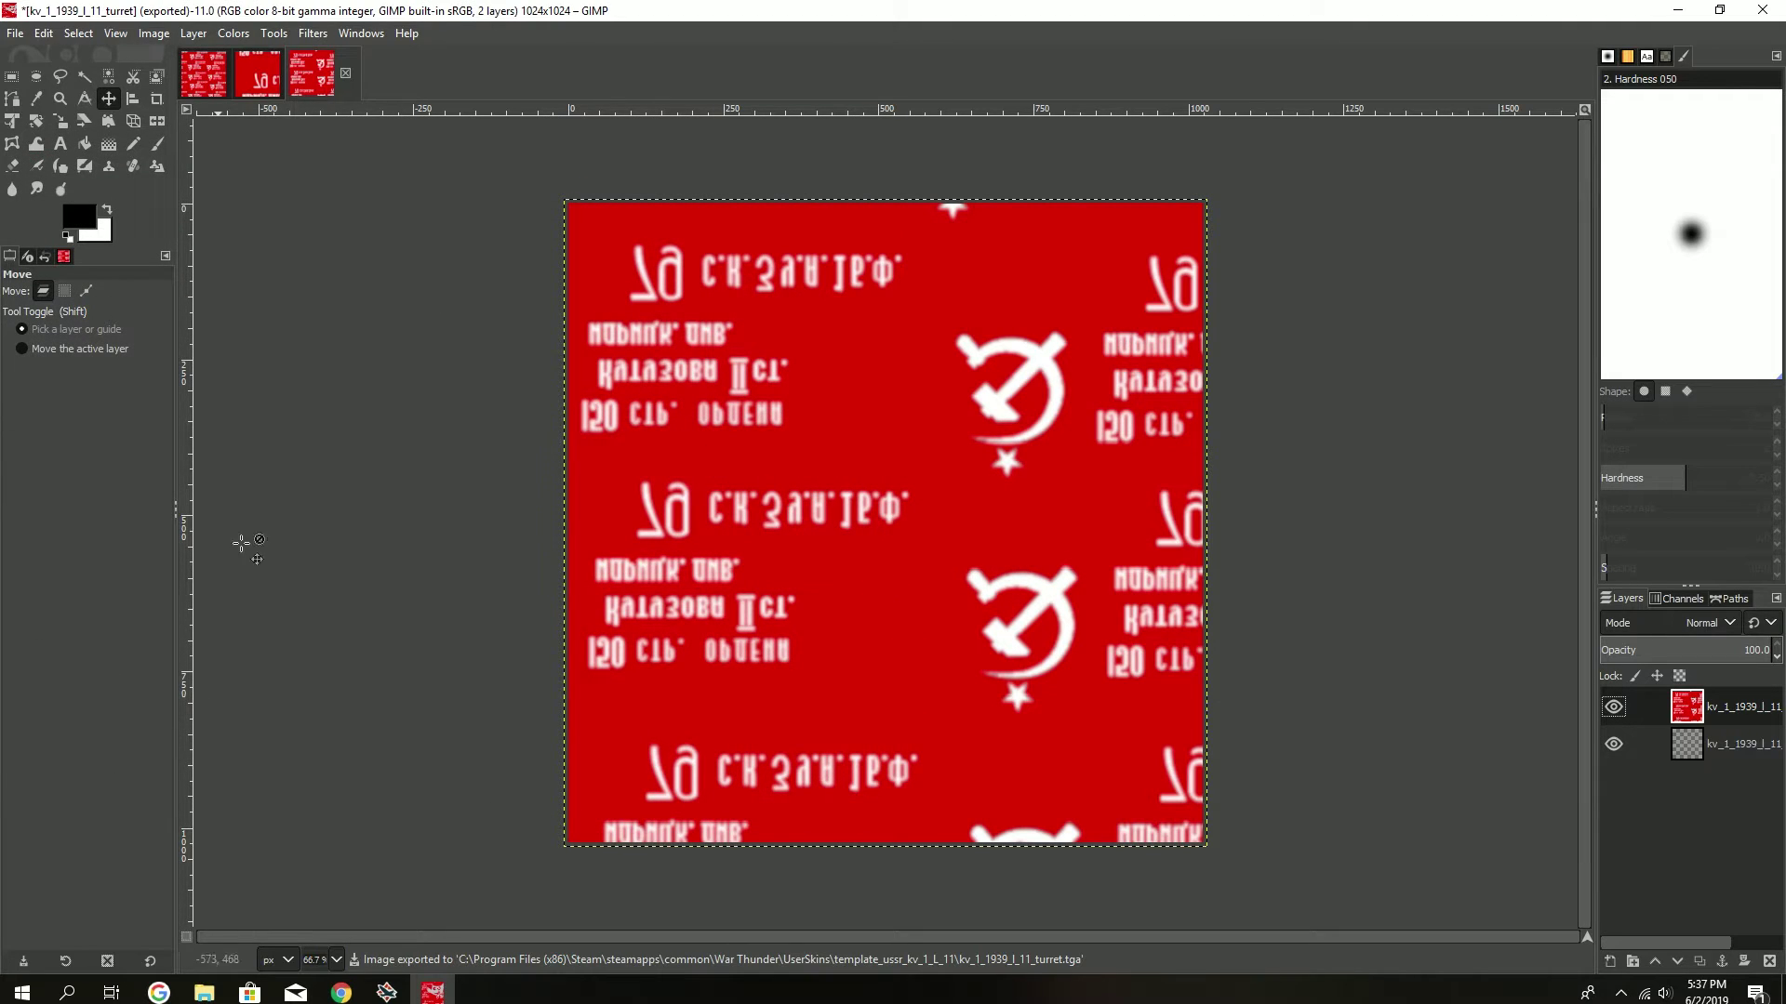
# - Open the ussr_camo_green.tga texture in GIMP
pyautogui.click(14, 33)
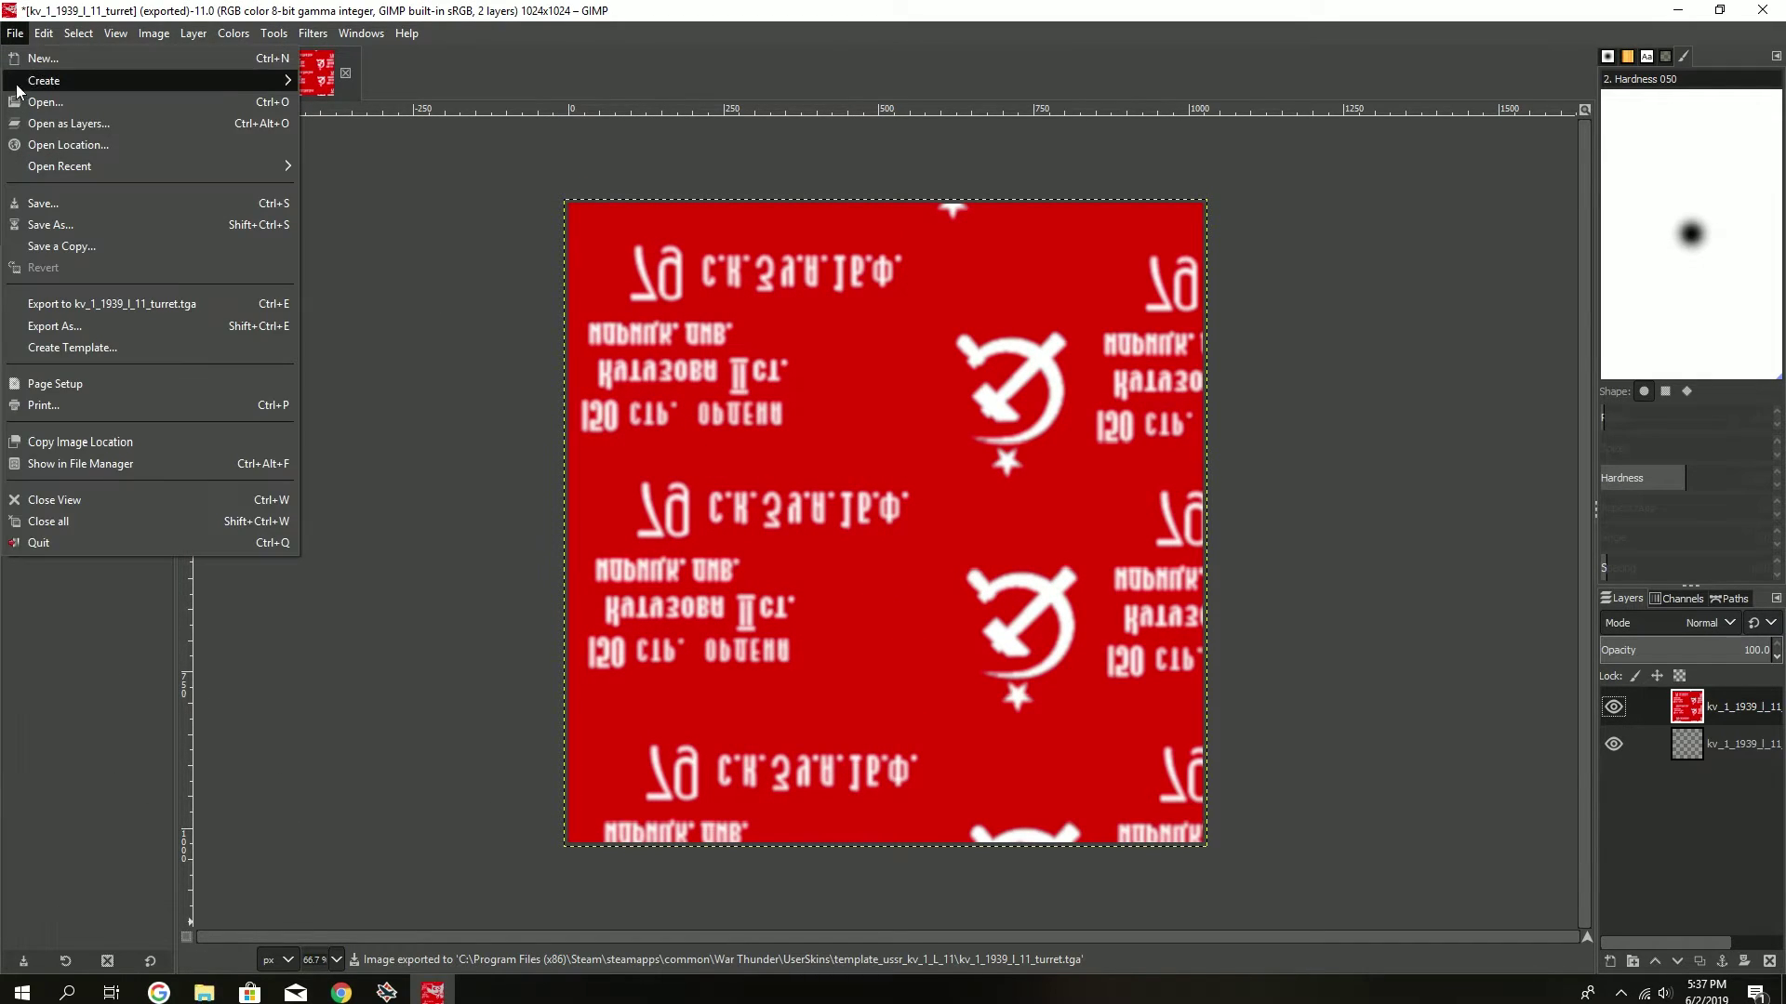
pyautogui.click(36, 108)
pyautogui.click(621, 409)
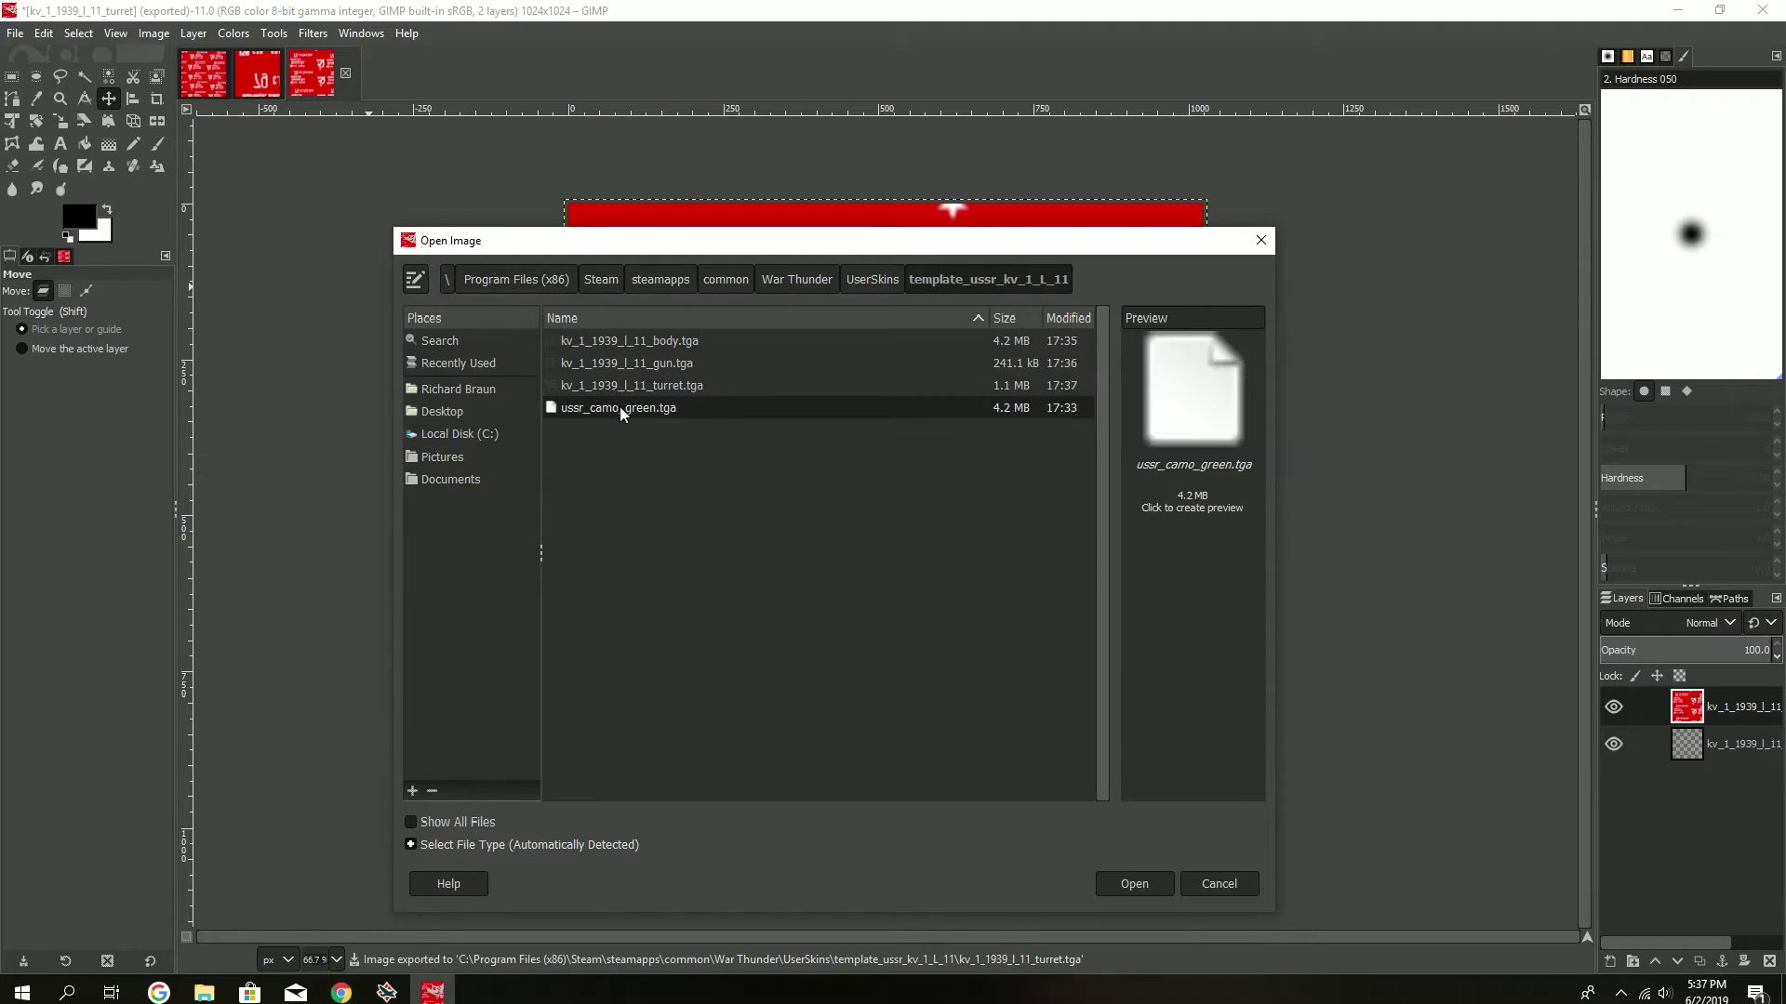
pyautogui.click(1140, 884)
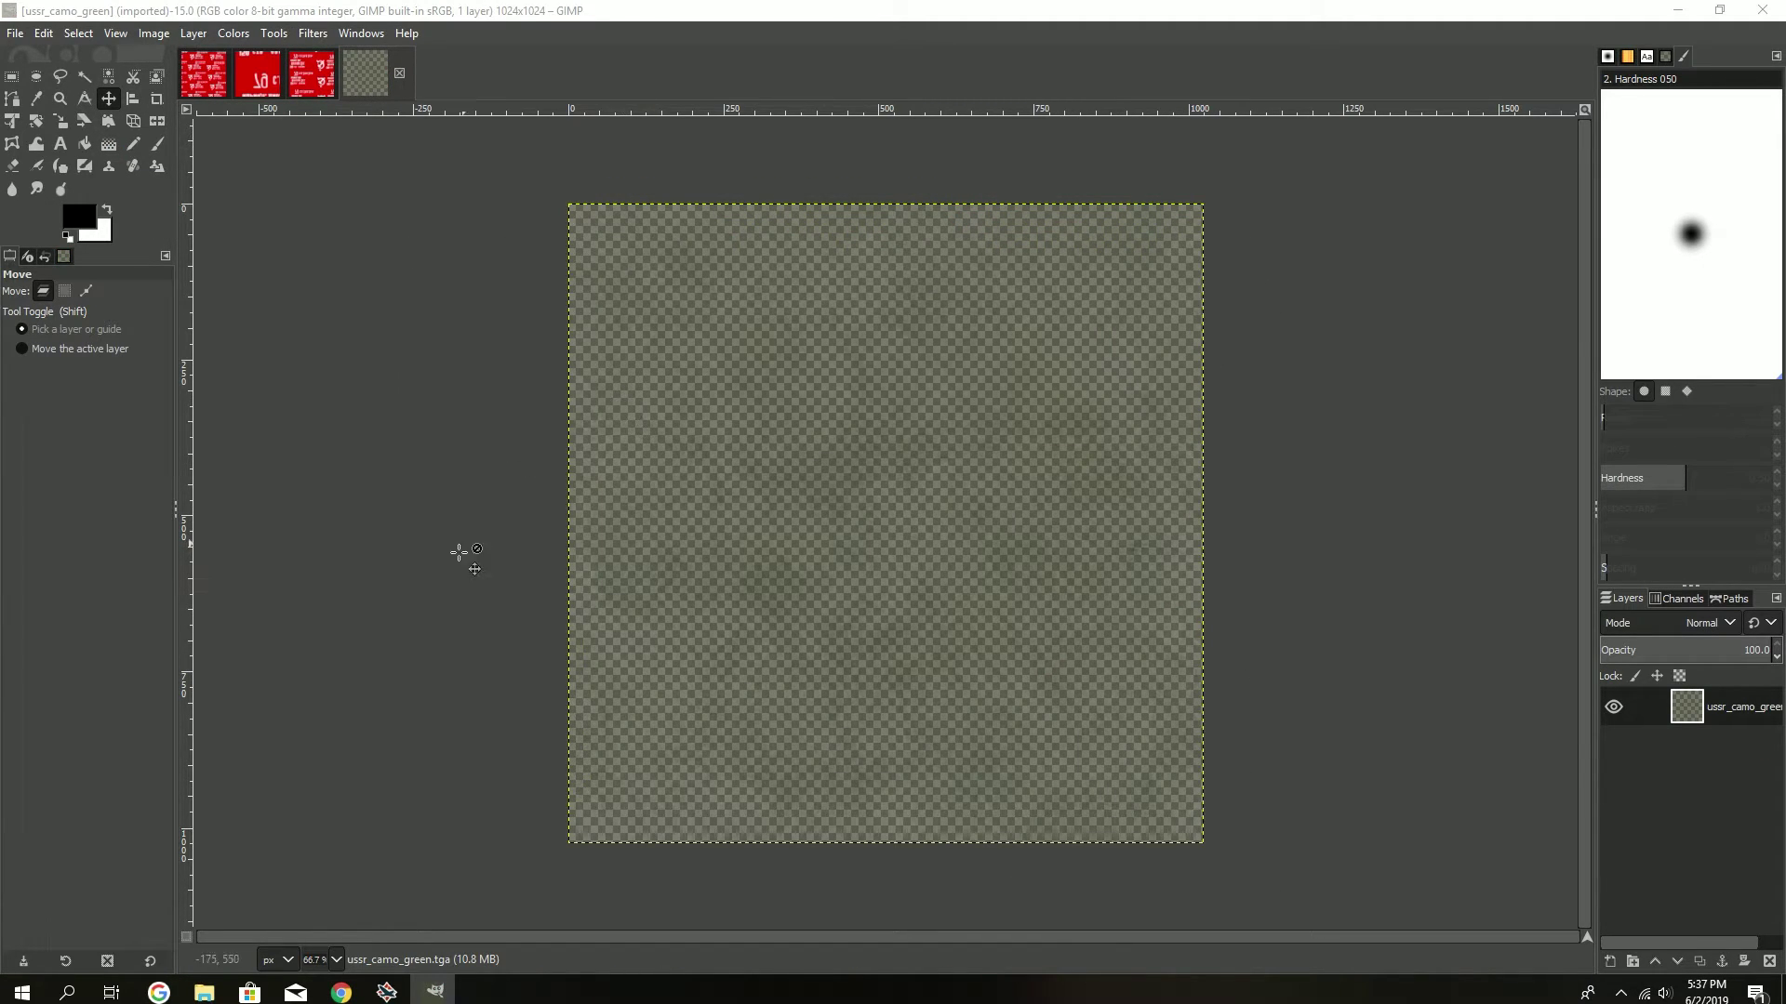
# - Drop the replacement camo from the Red KV-1 folder in as a layer, scaled to 1284 px
pyautogui.click(342, 993)
pyautogui.click(341, 993)
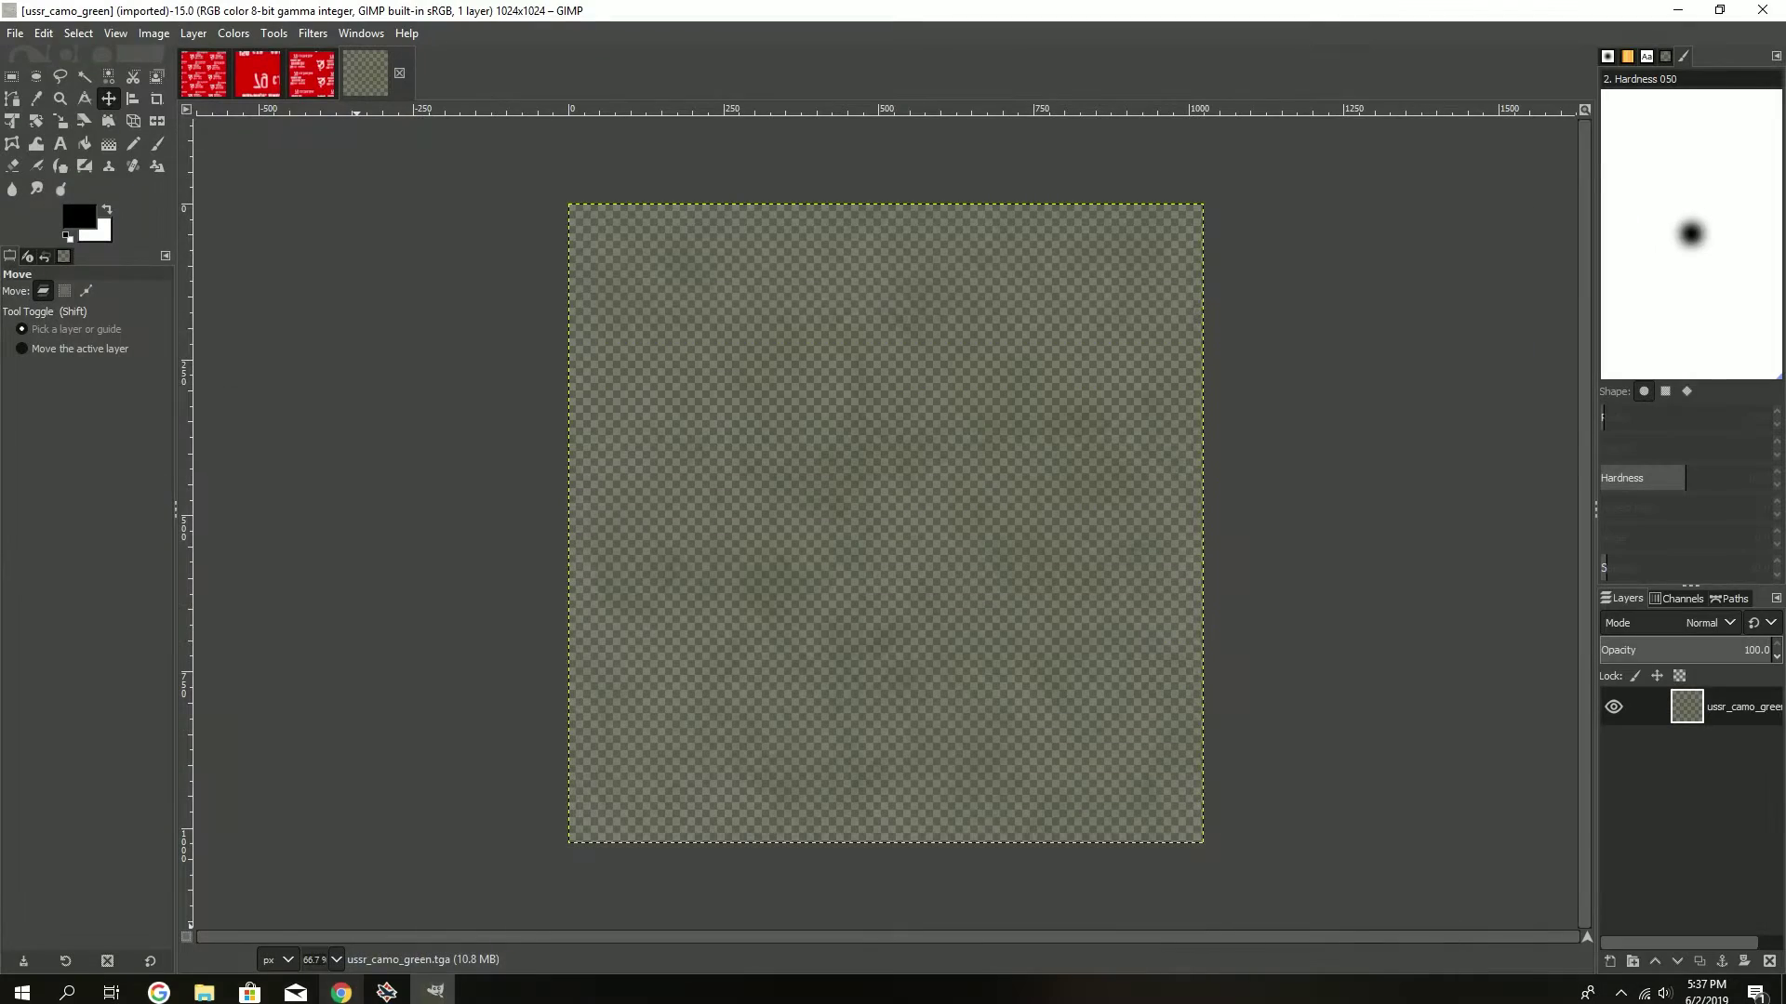
pyautogui.click(197, 992)
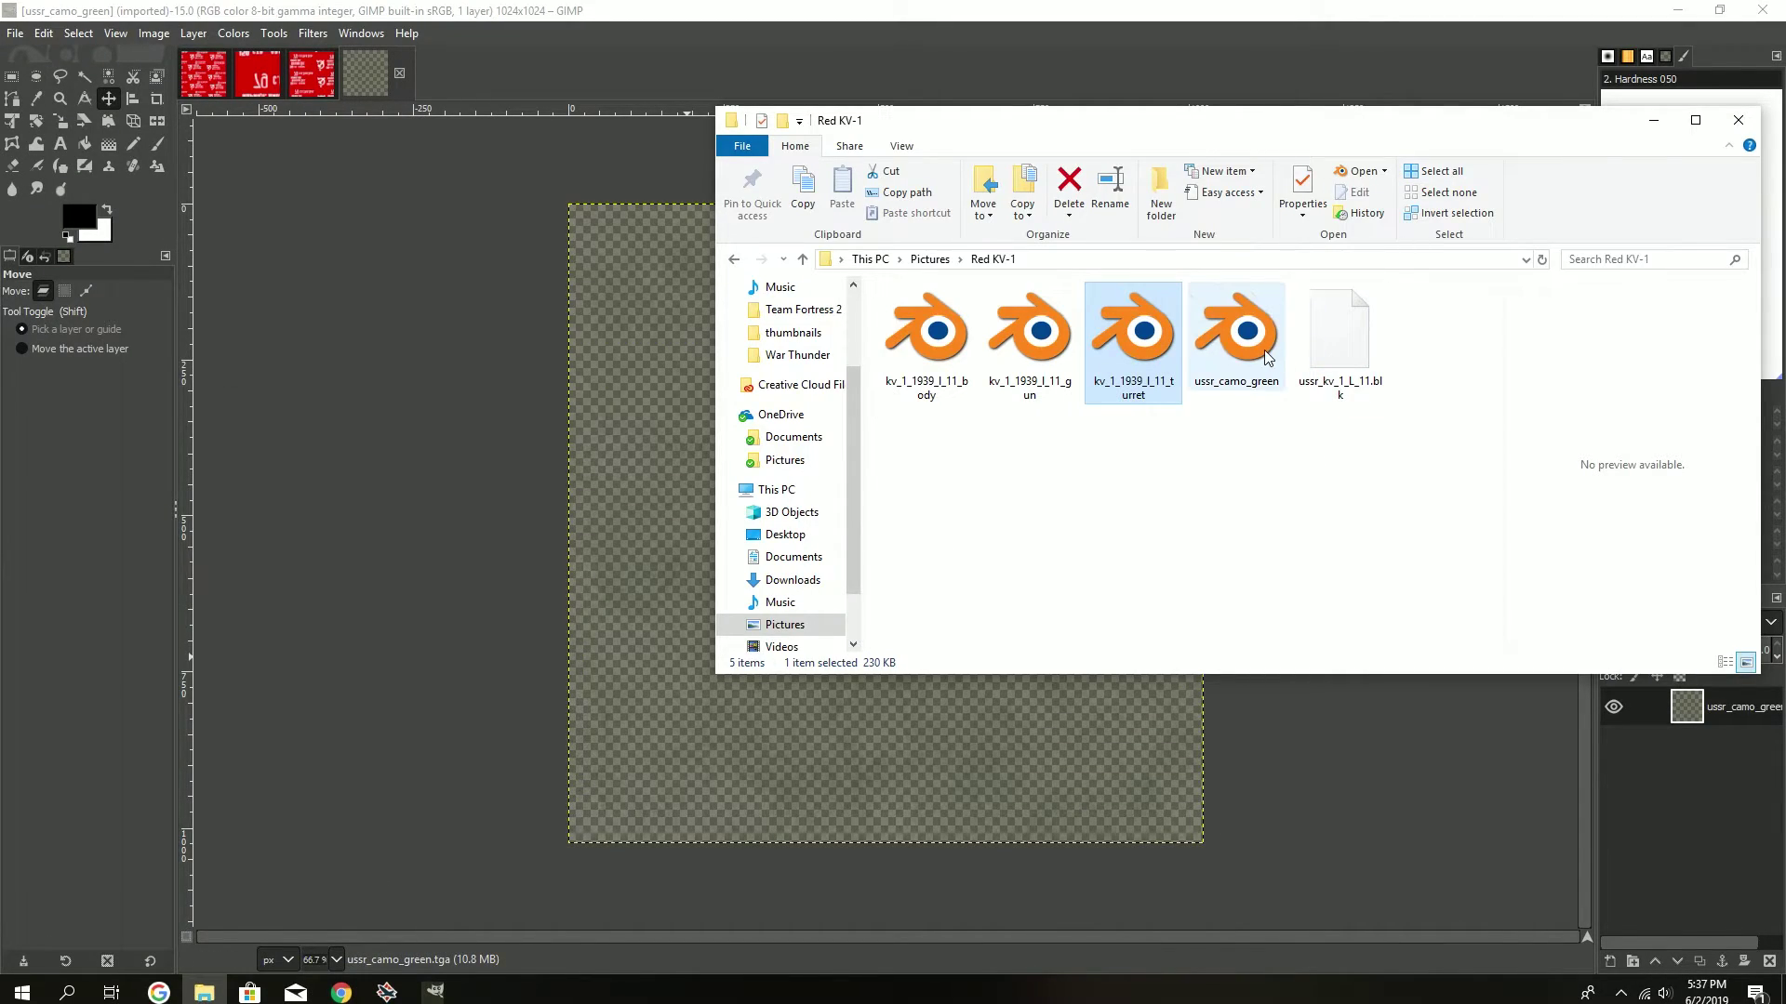
pyautogui.moveTo(1264, 350); pyautogui.dragTo(796, 665)
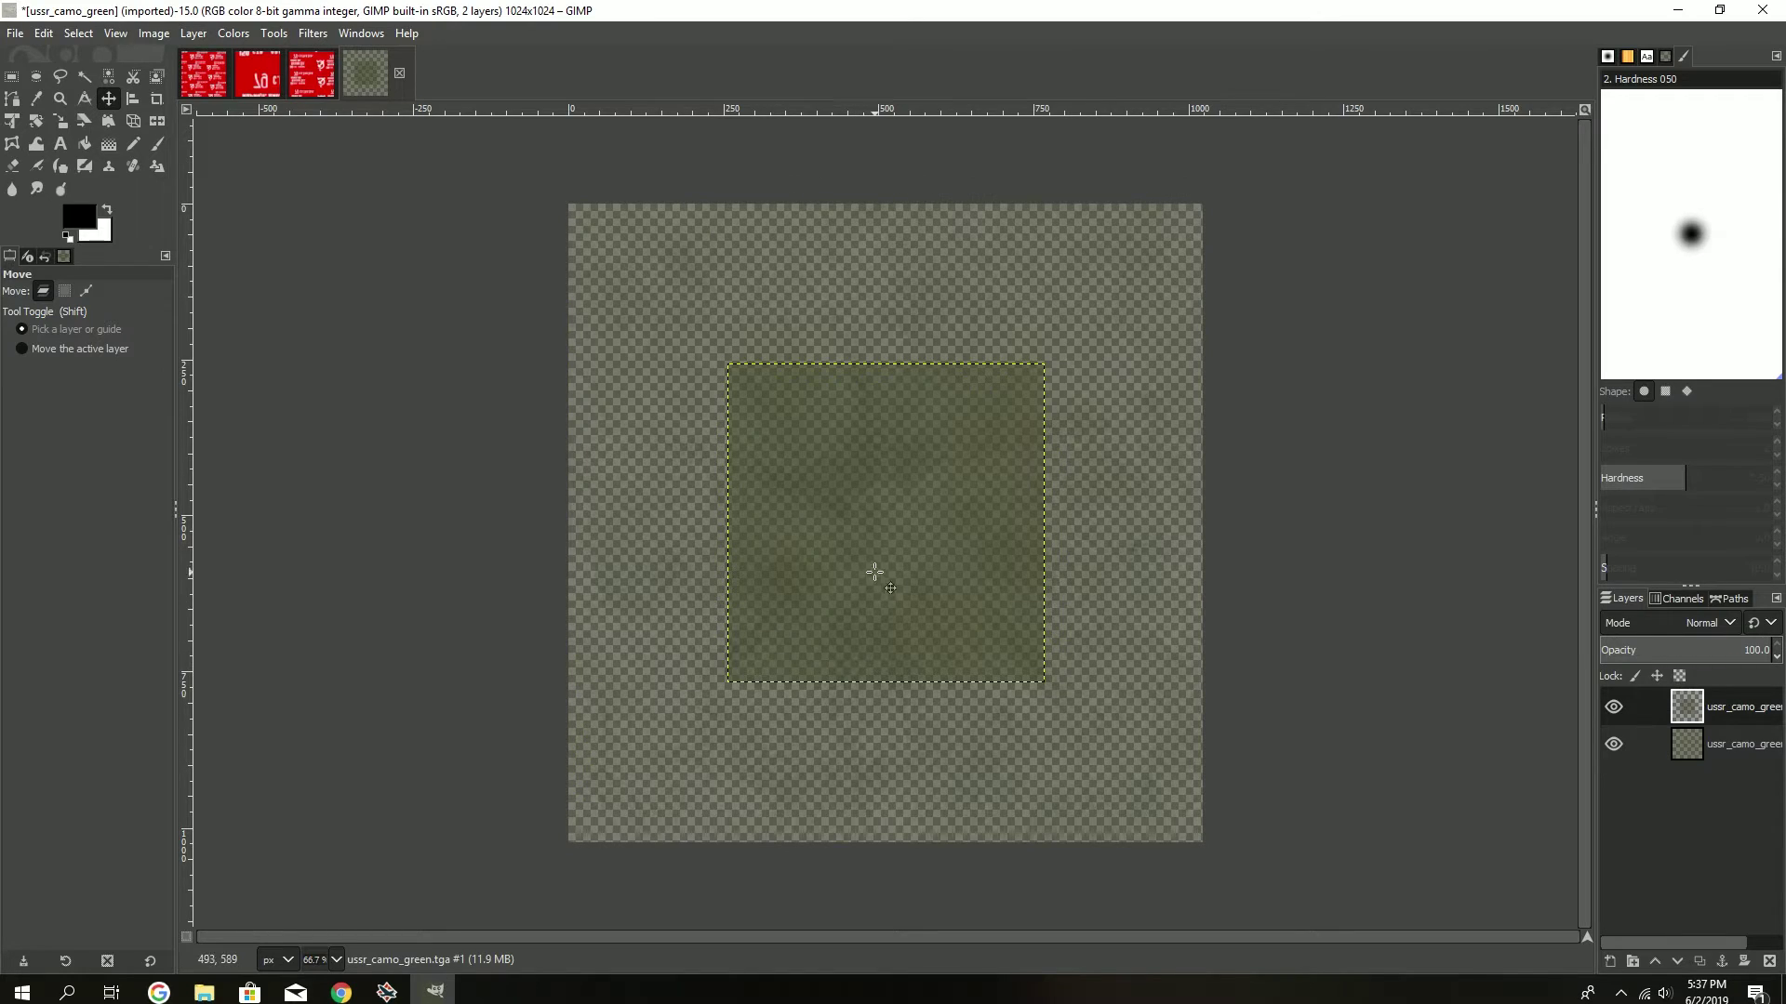
pyautogui.rightClick(1733, 718)
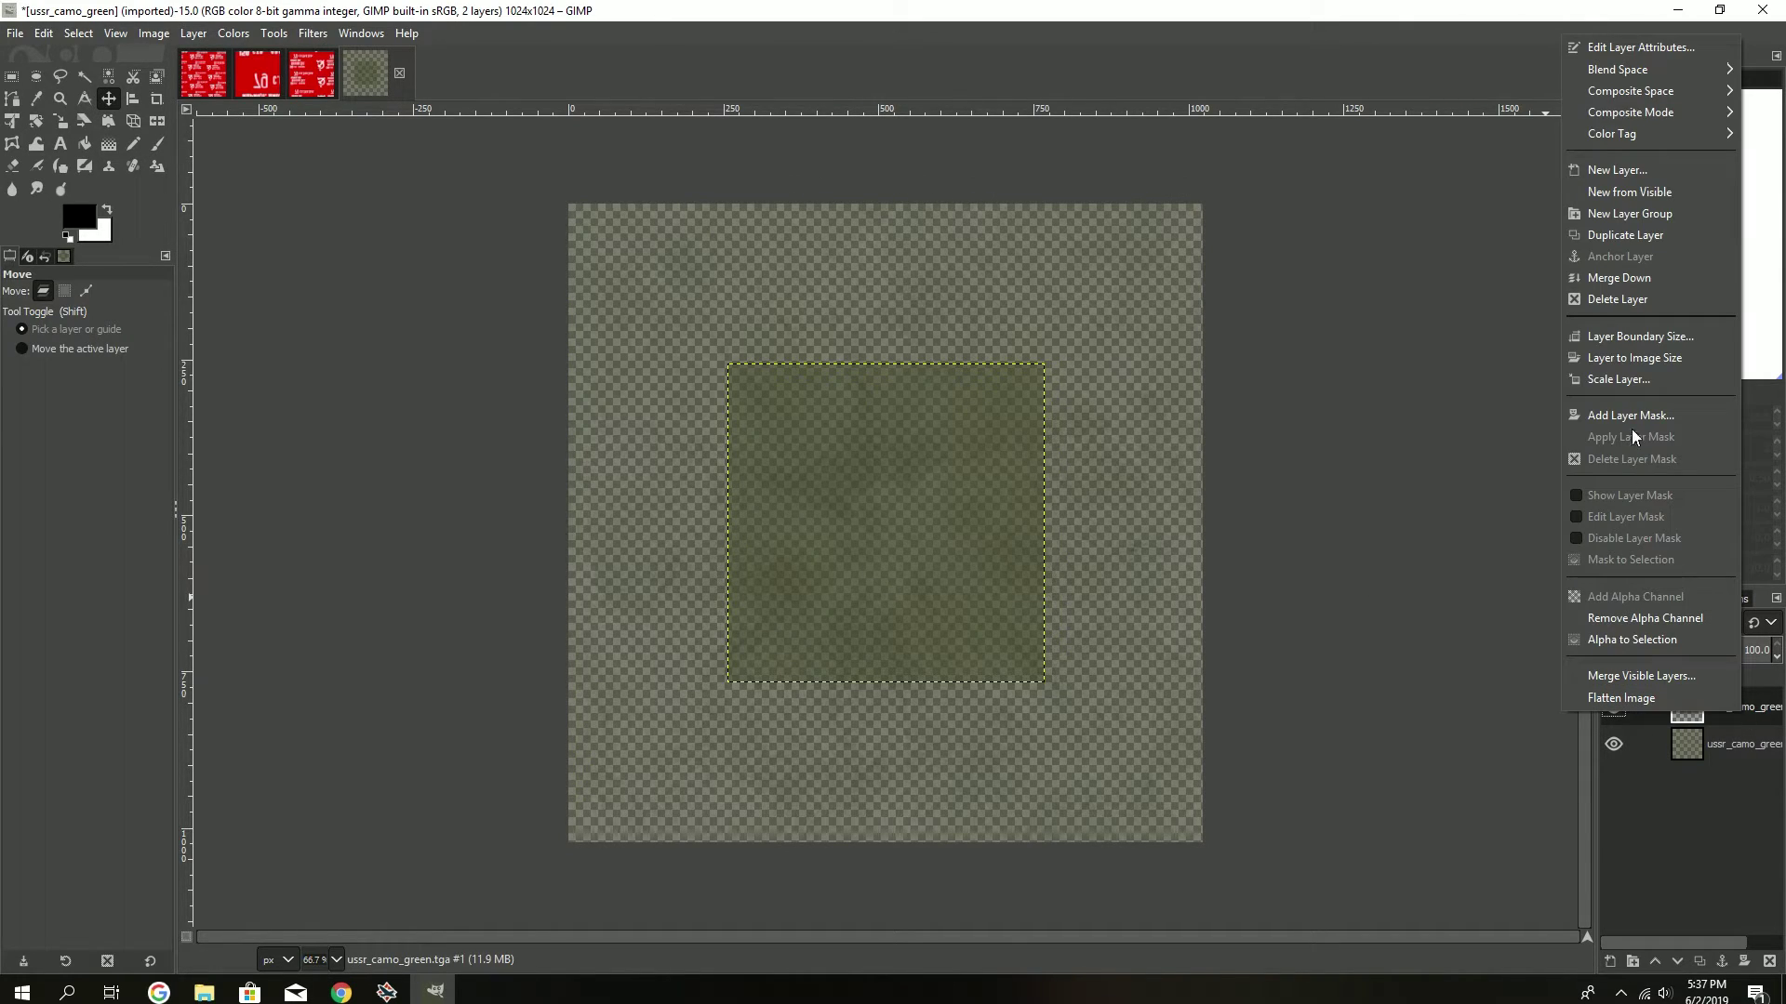
pyautogui.click(1618, 379)
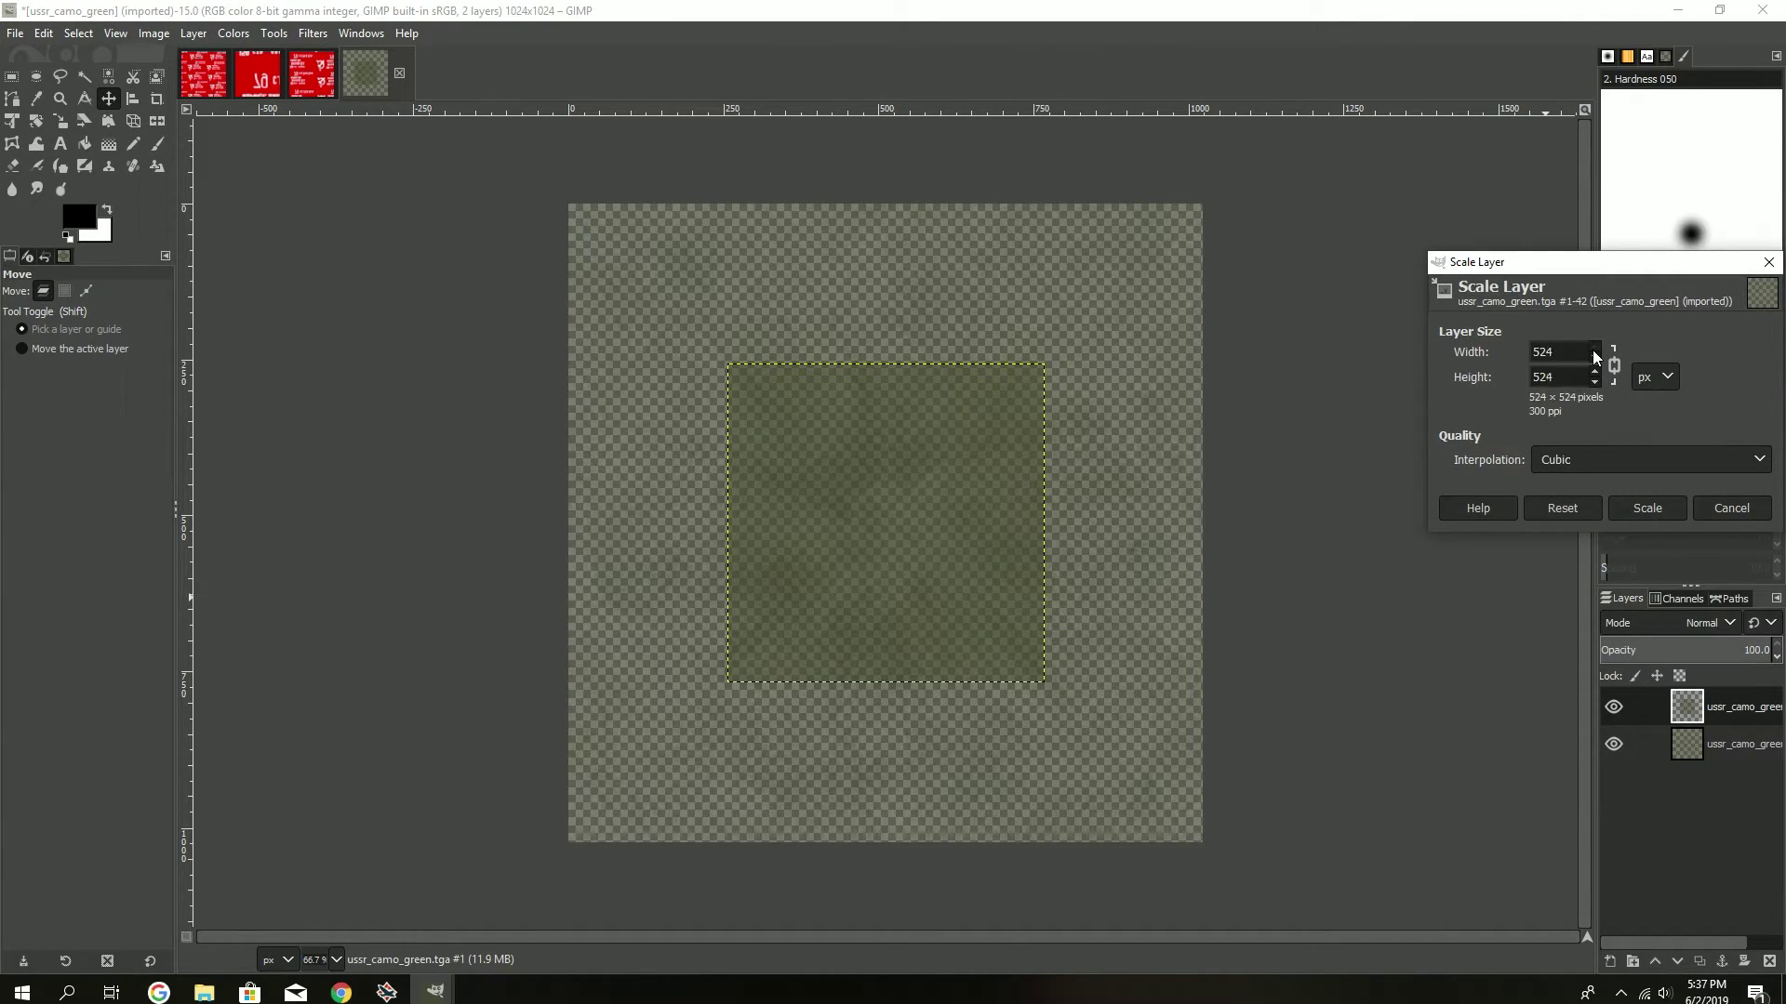
pyautogui.click(1595, 354)
pyautogui.click(1633, 510)
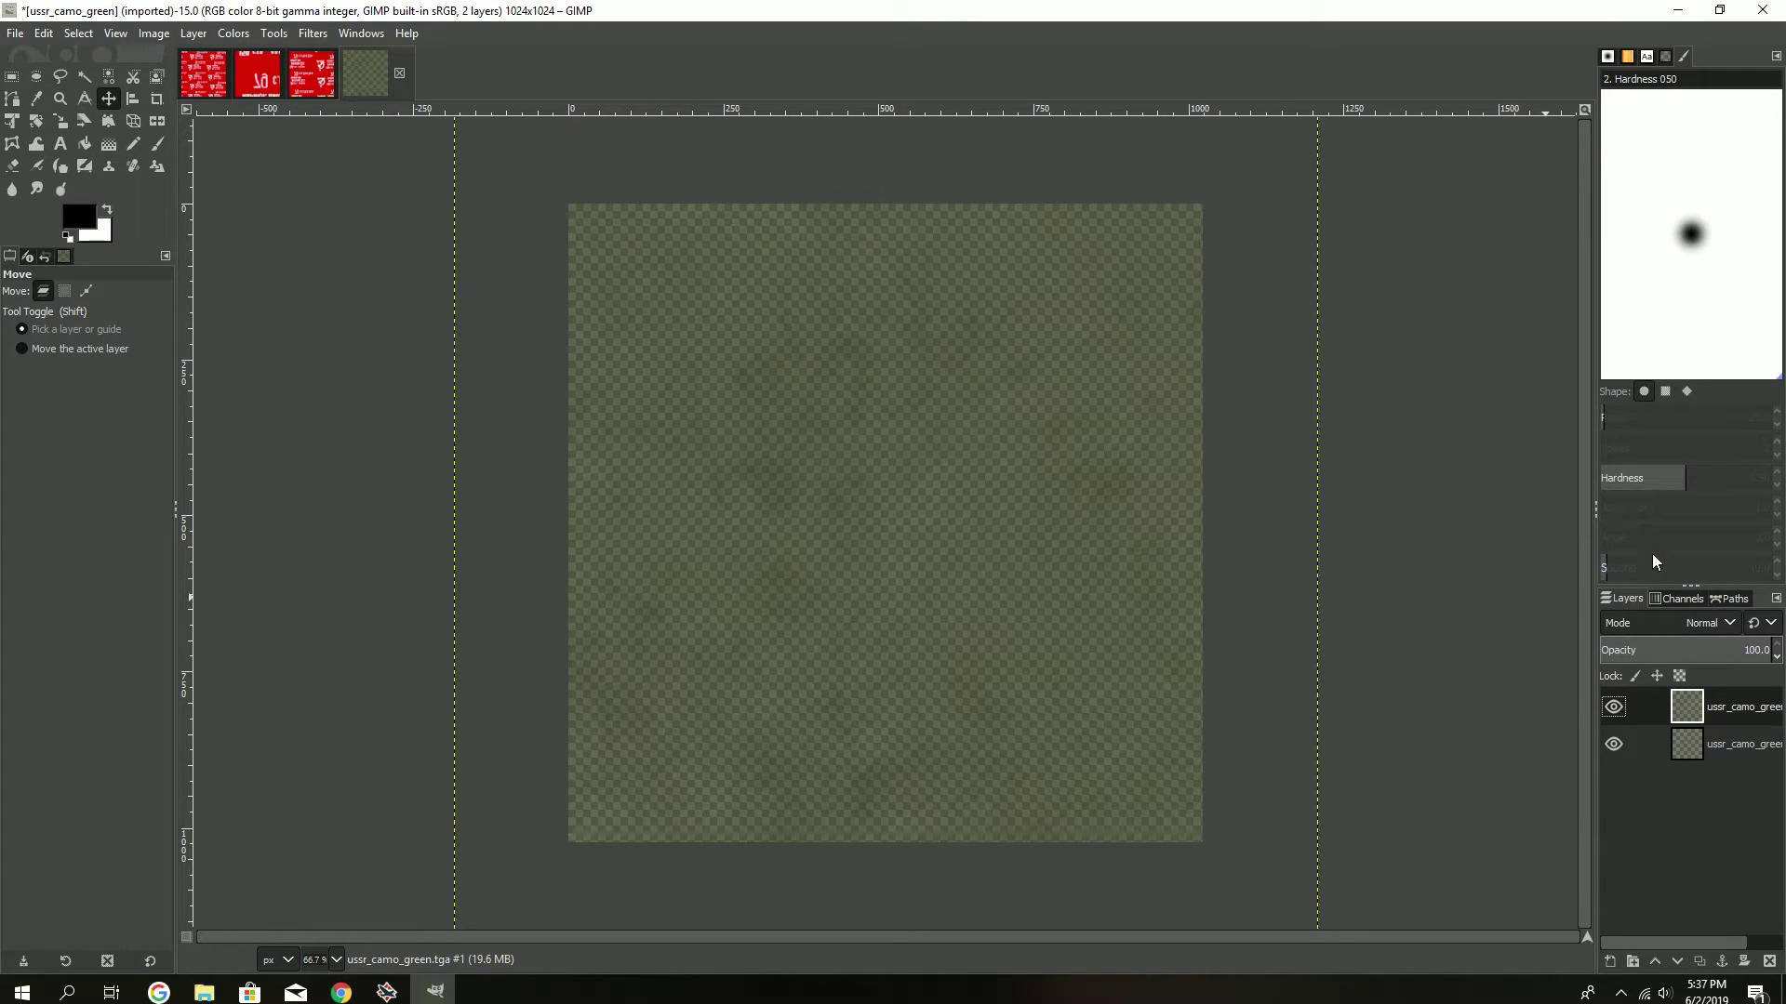
# - Export the new camo image as TGA, overwriting ussr_camo_green.tga
pyautogui.click(14, 36)
pyautogui.click(56, 323)
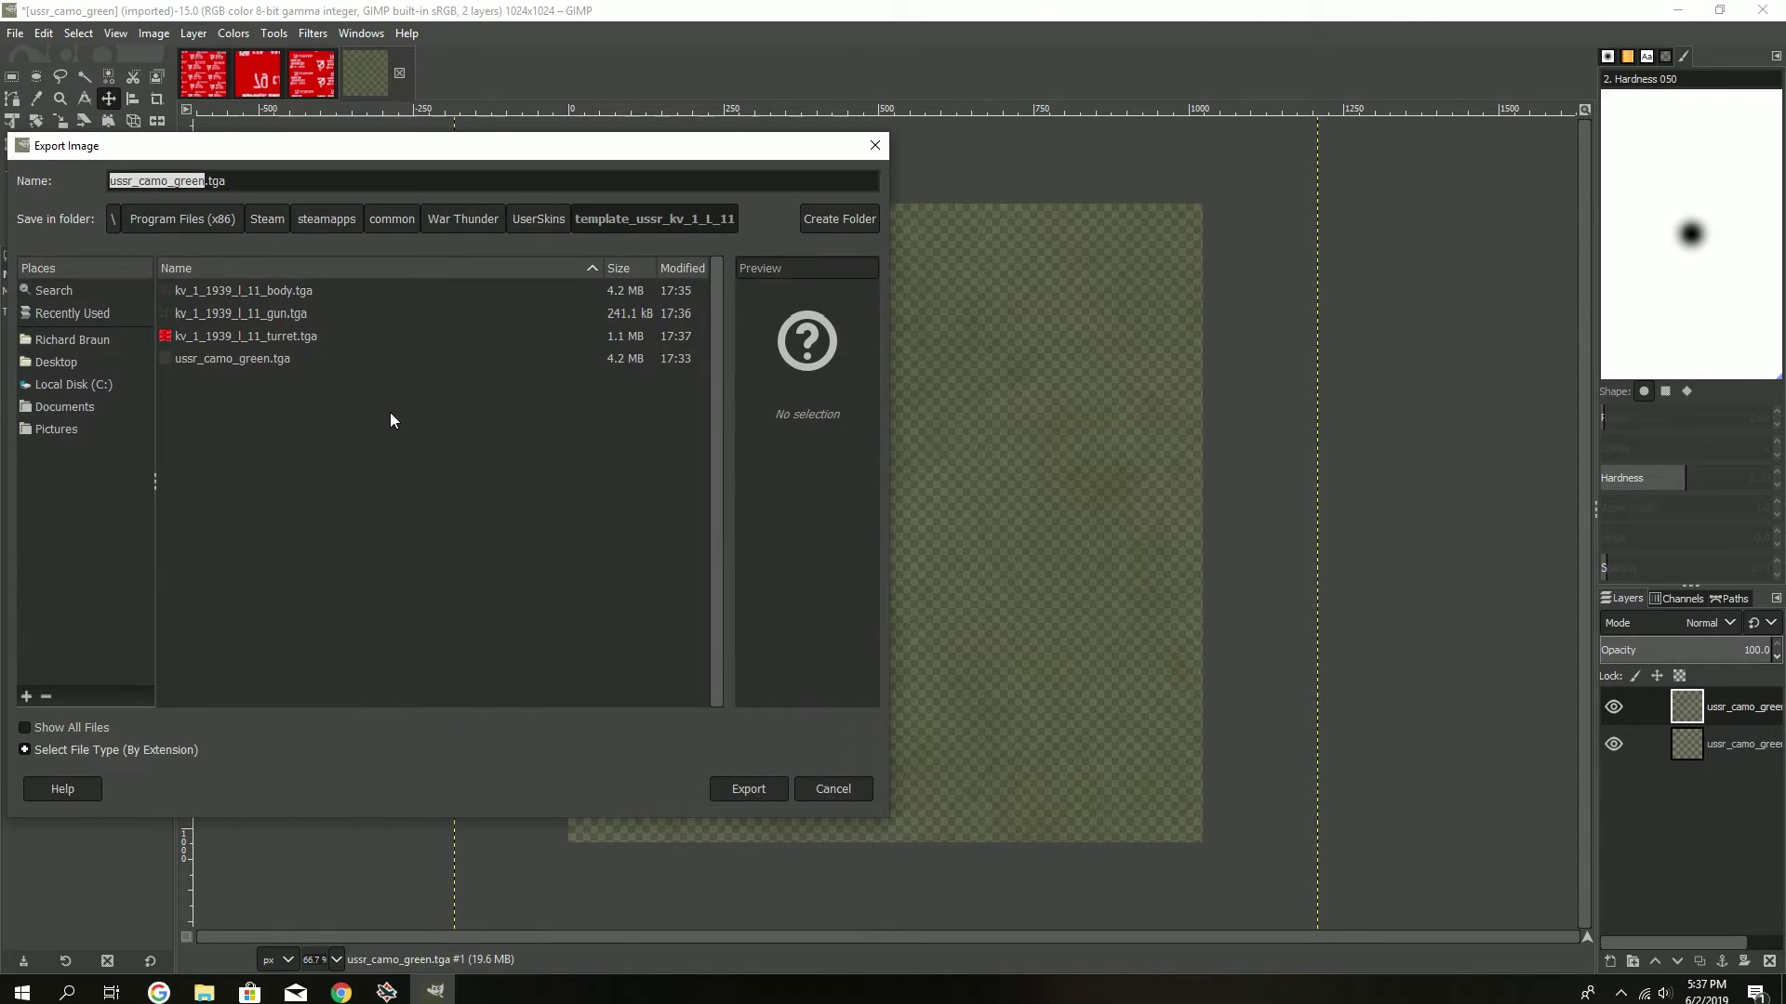
pyautogui.click(246, 363)
pyautogui.click(734, 790)
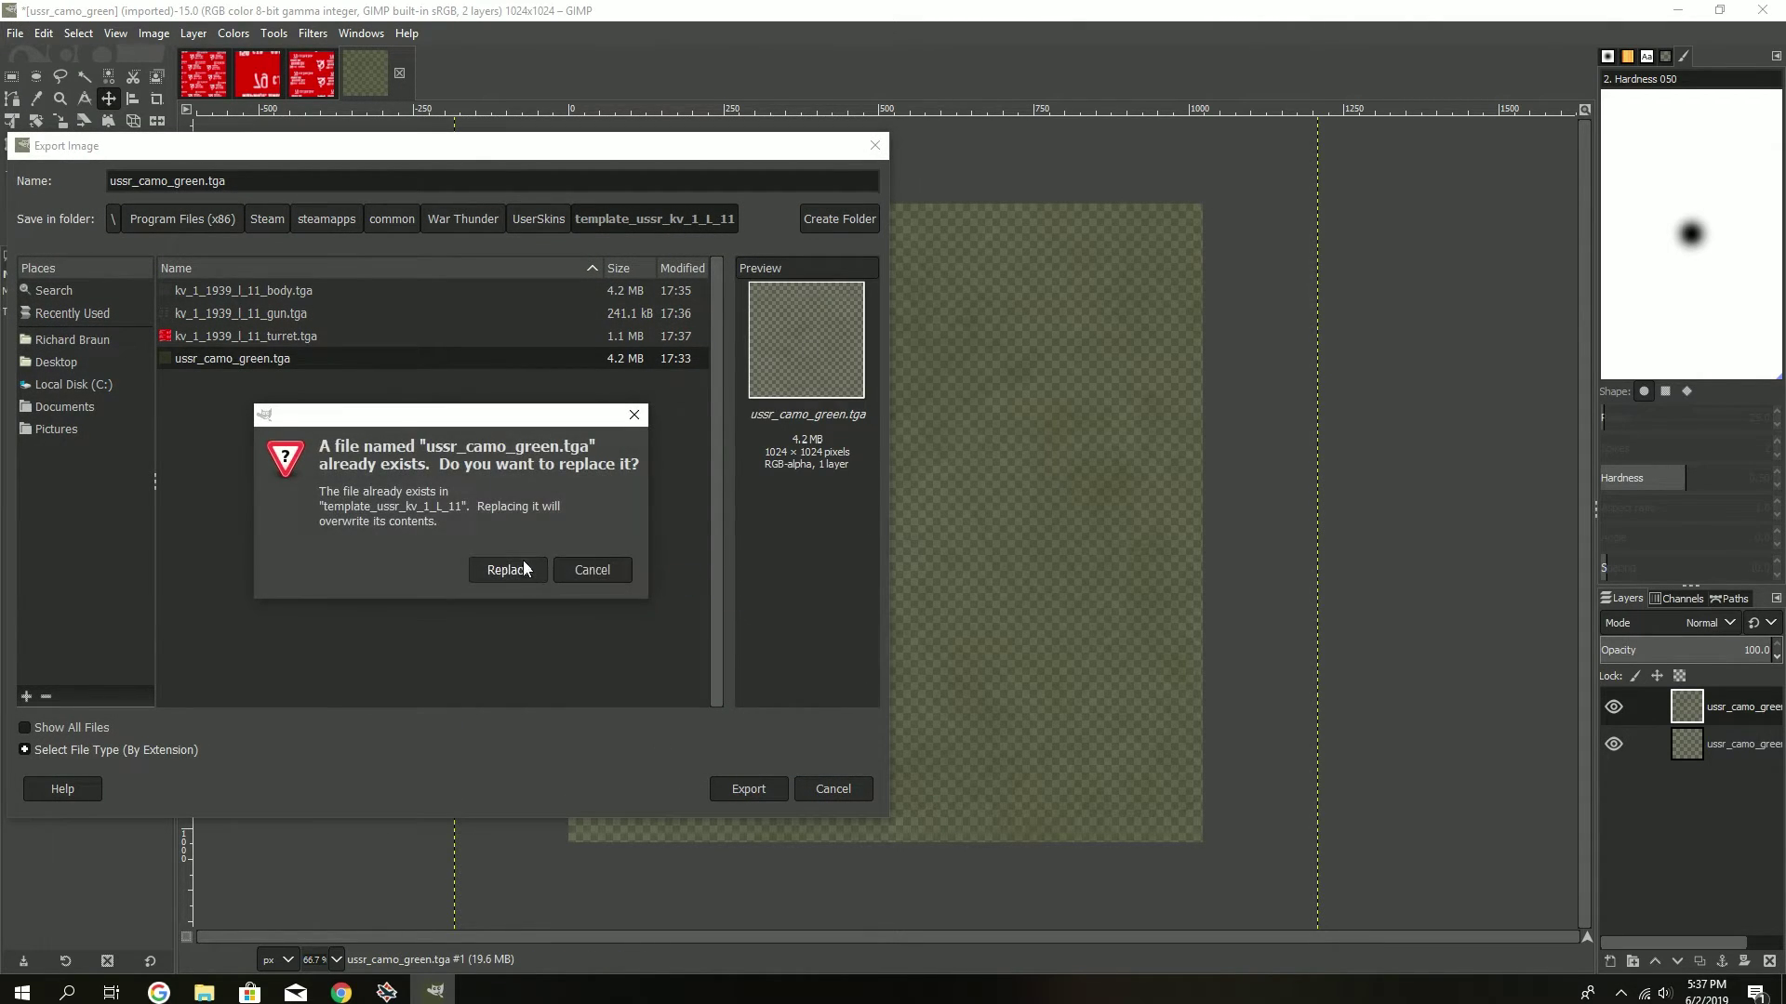
pyautogui.click(509, 568)
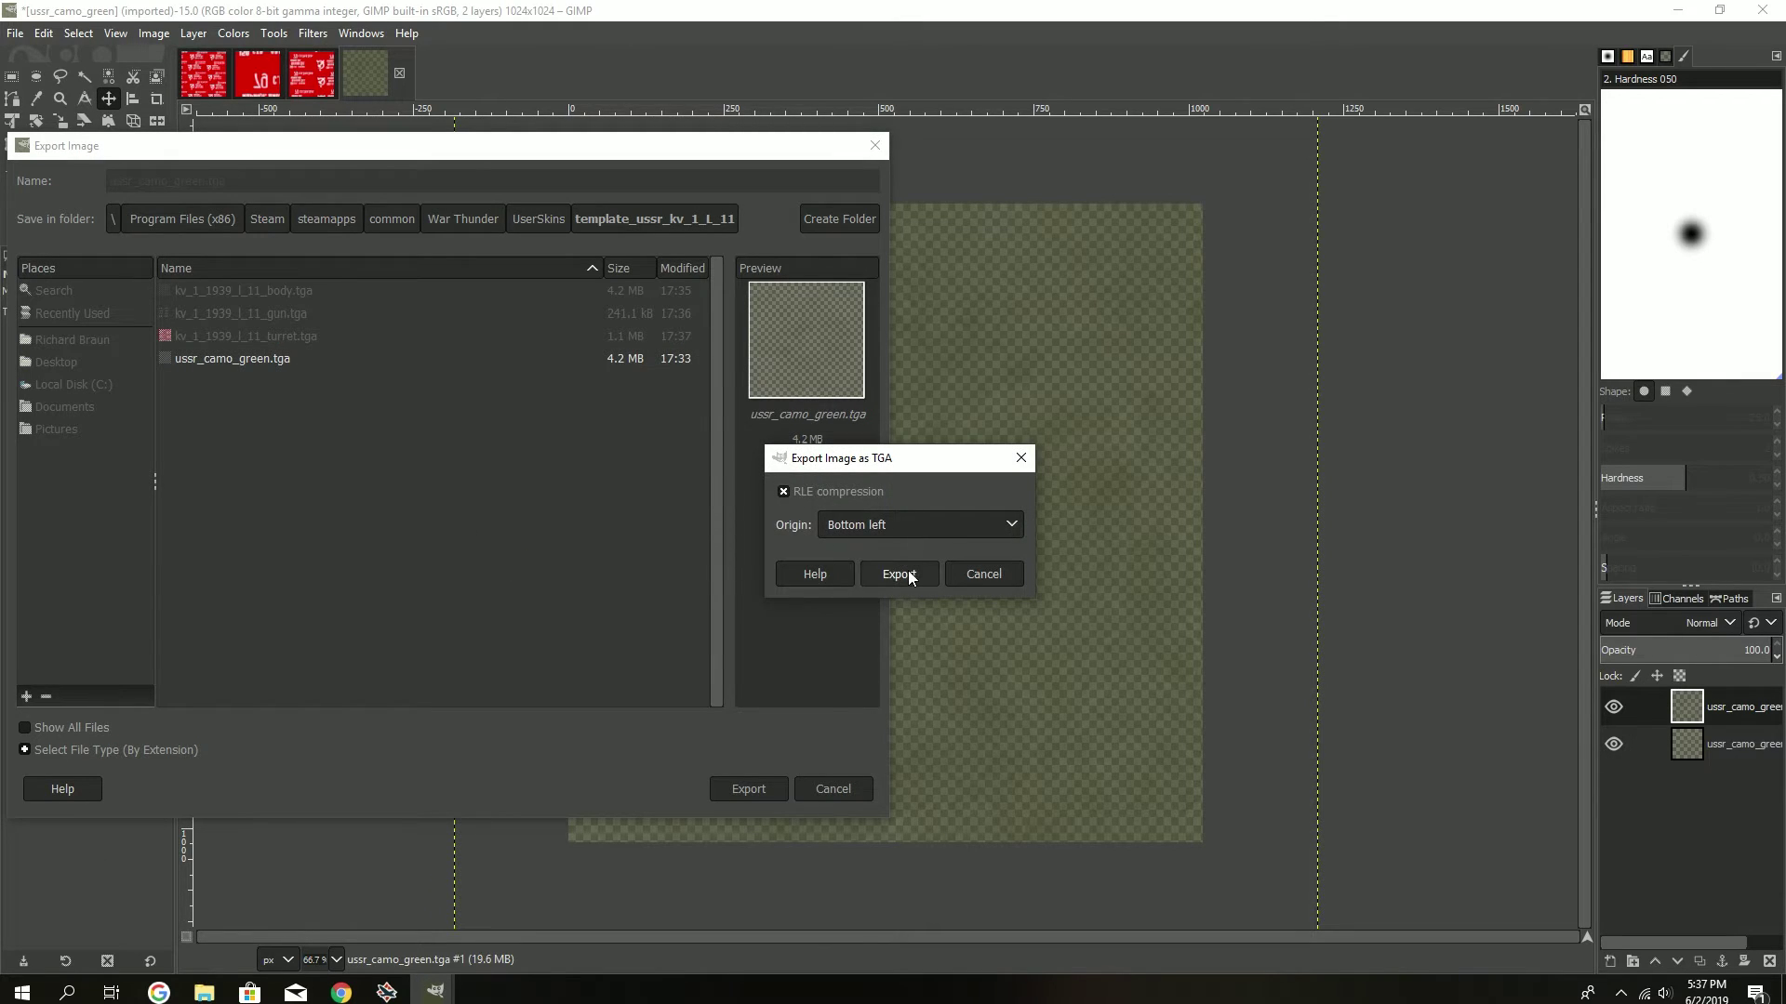
pyautogui.click(898, 574)
# - Export the gun texture as TGA, overwriting kv_1_1939_l_11_gun.tga
pyautogui.click(258, 83)
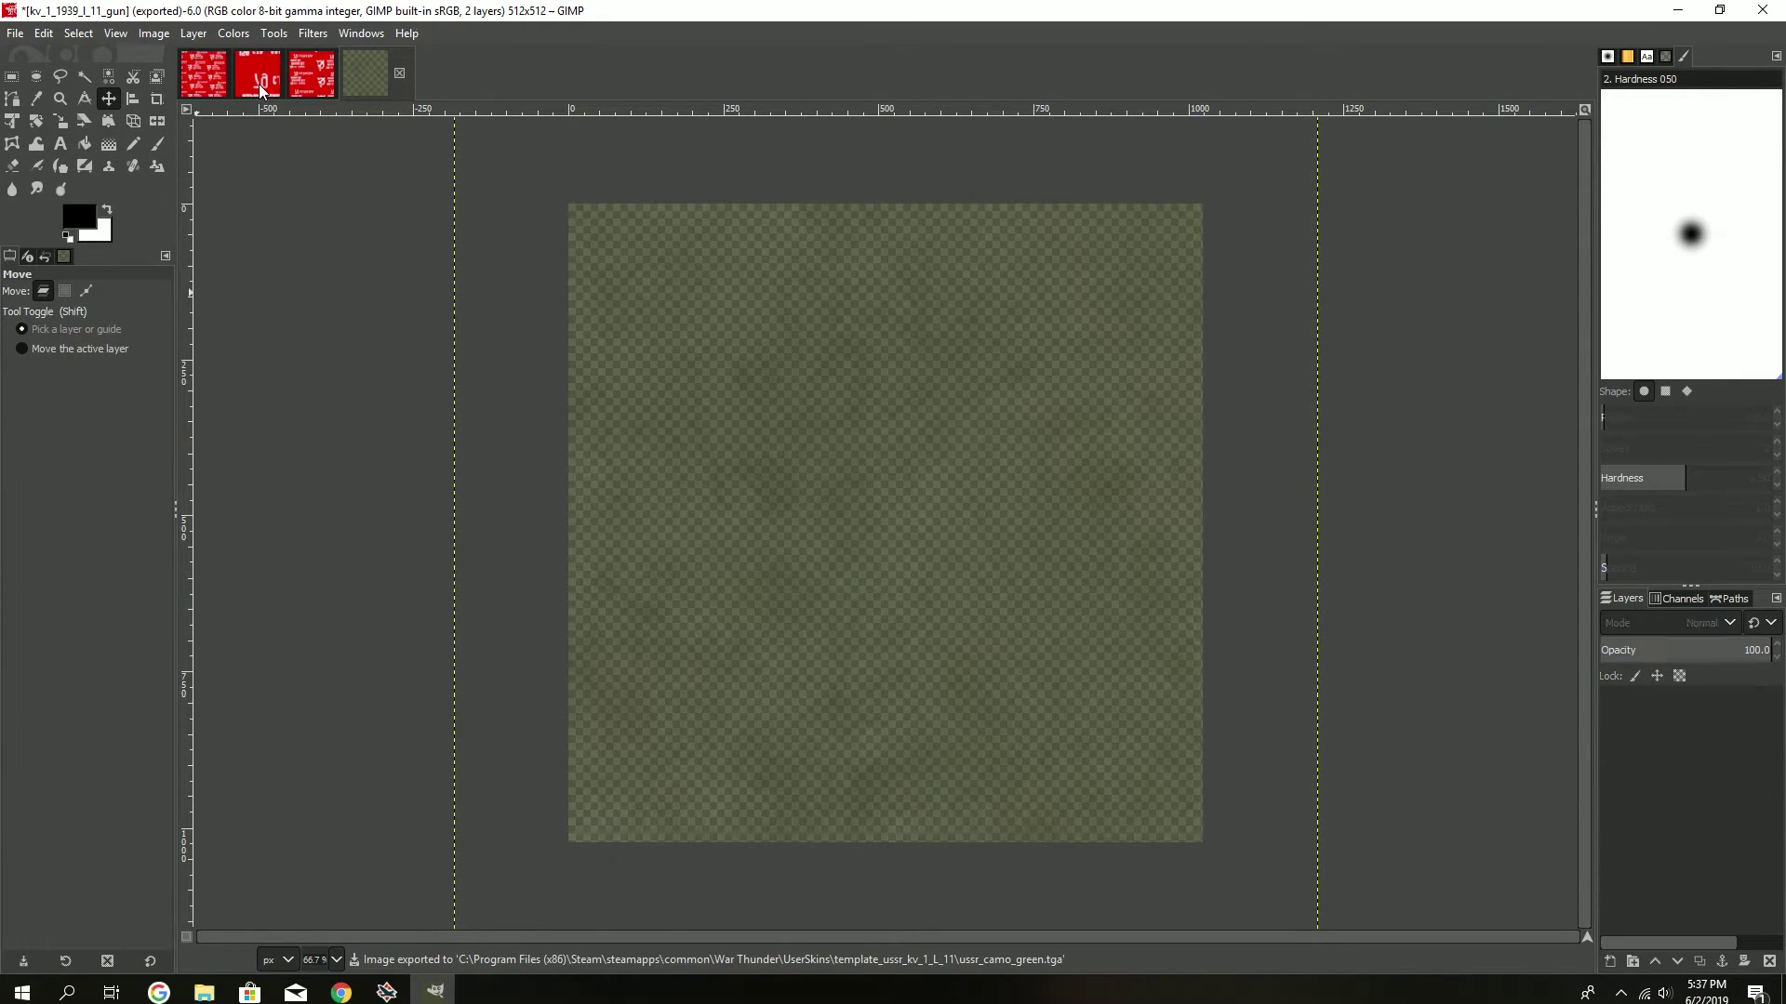
pyautogui.click(15, 32)
pyautogui.click(91, 341)
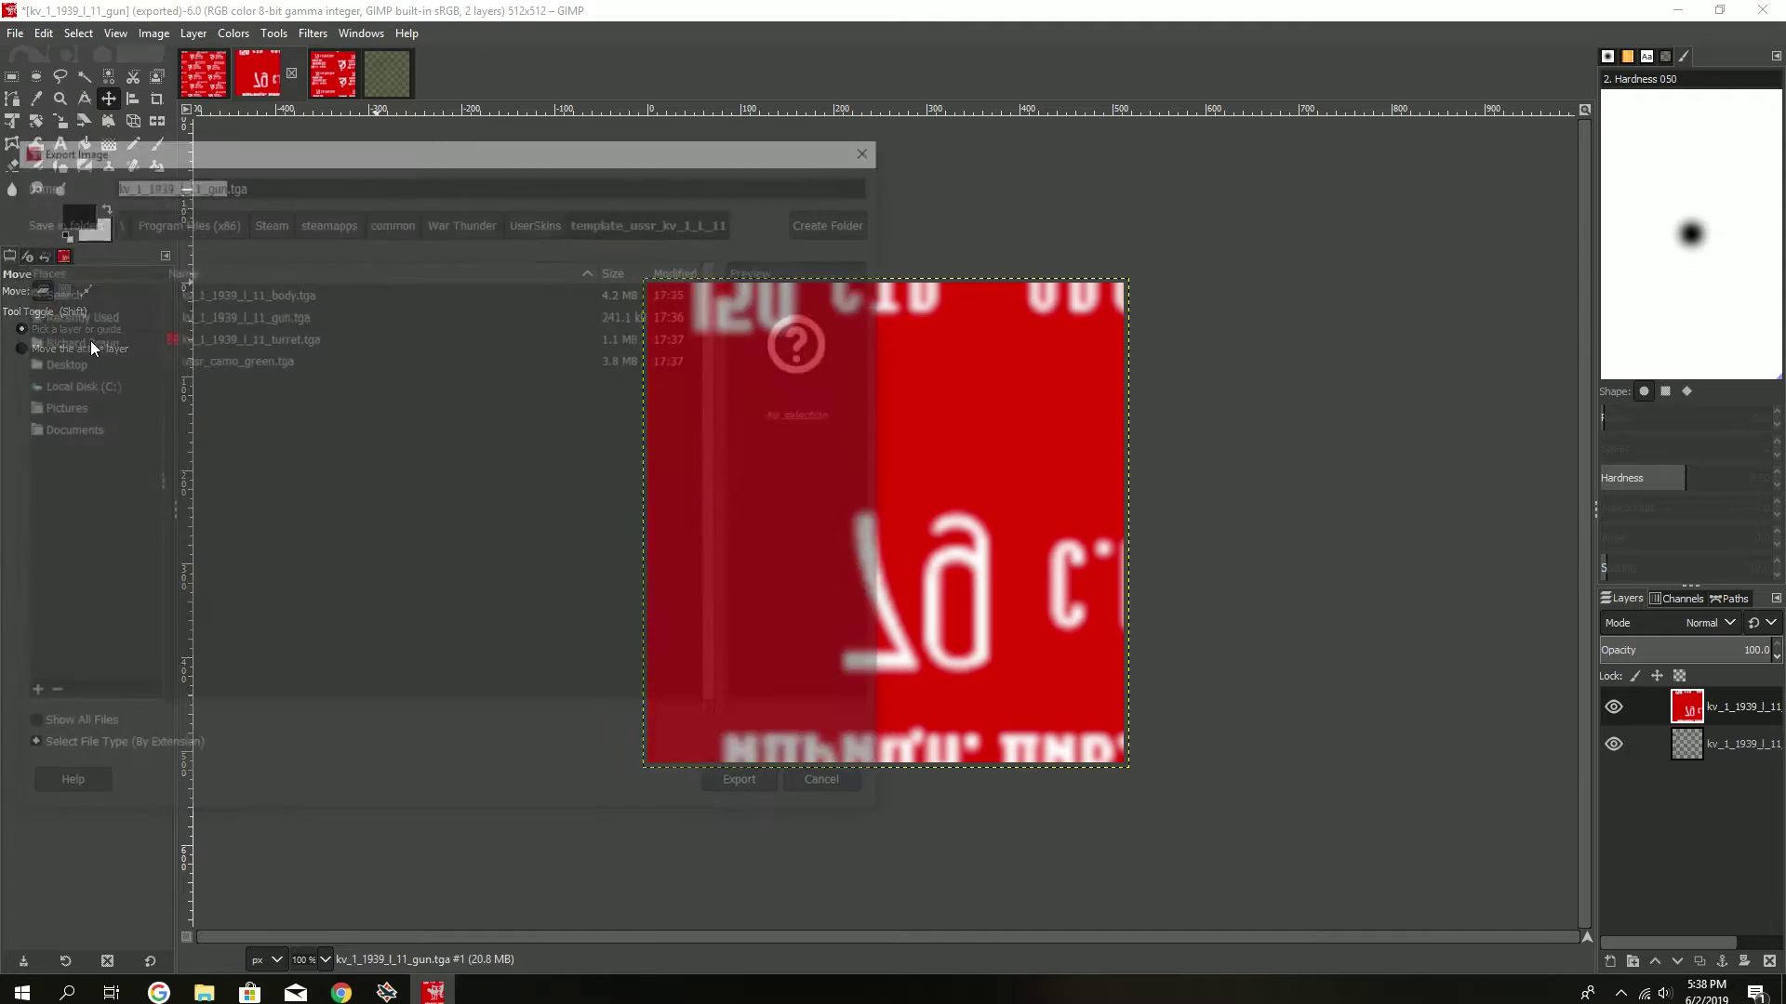
pyautogui.click(226, 319)
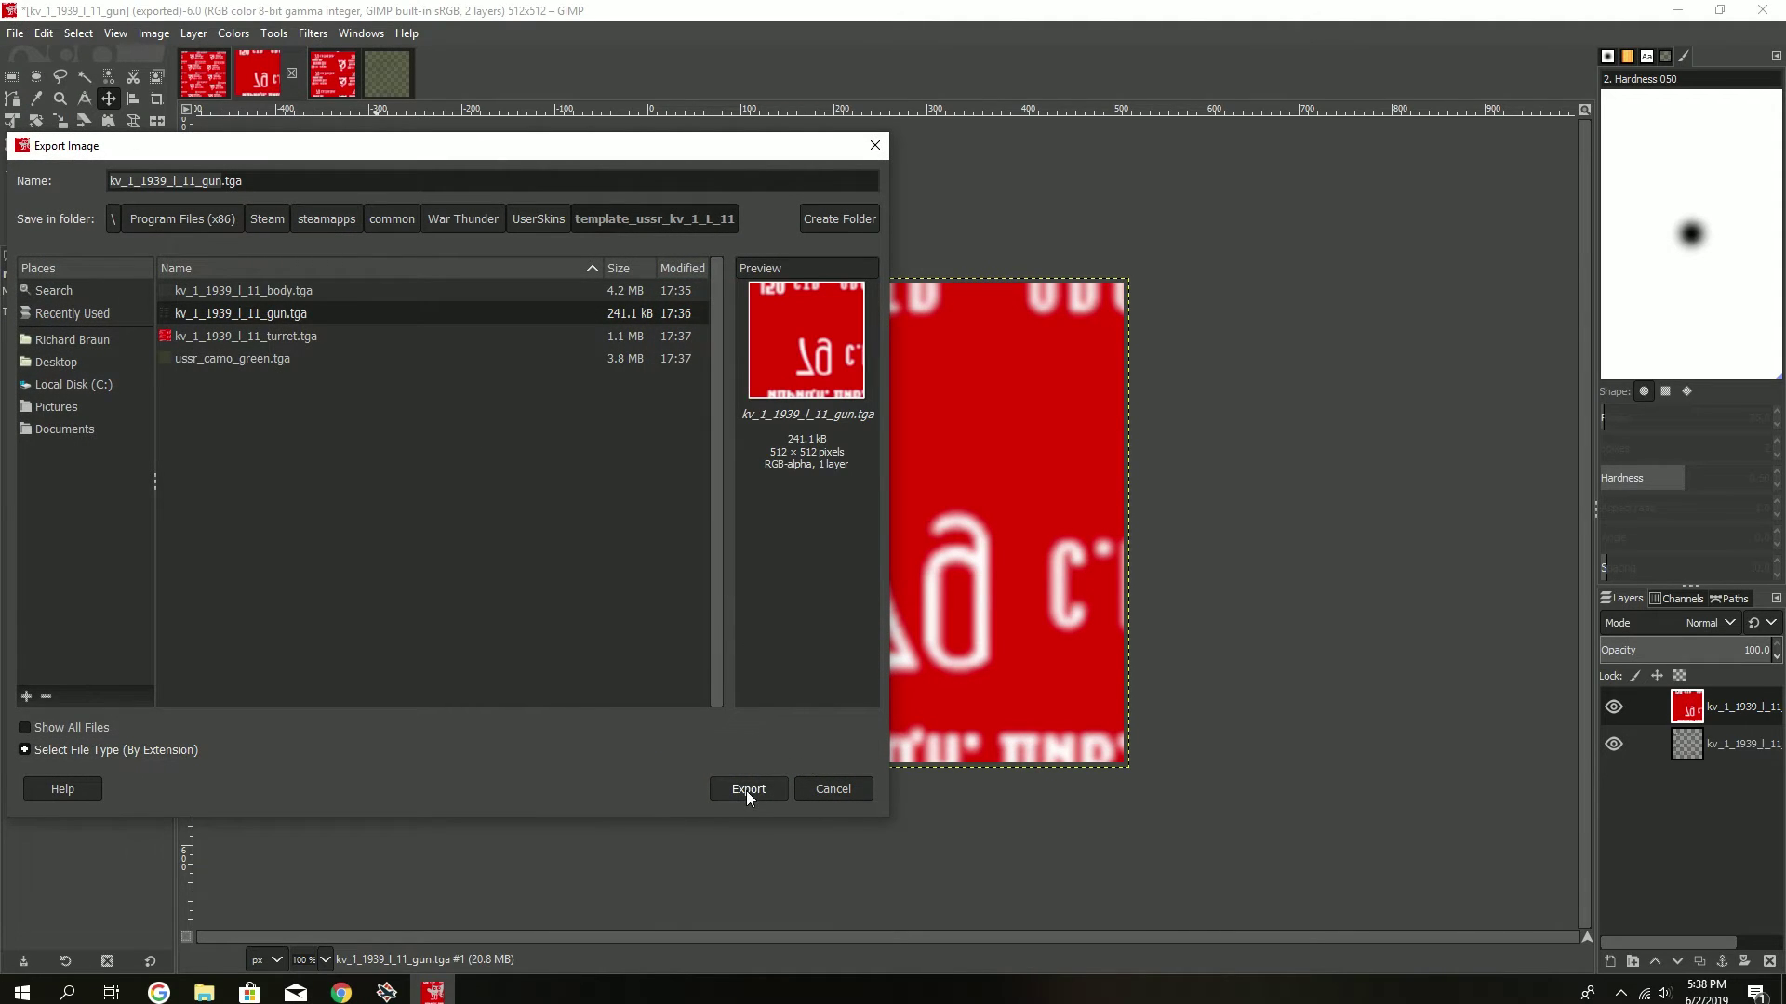
pyautogui.click(449, 290)
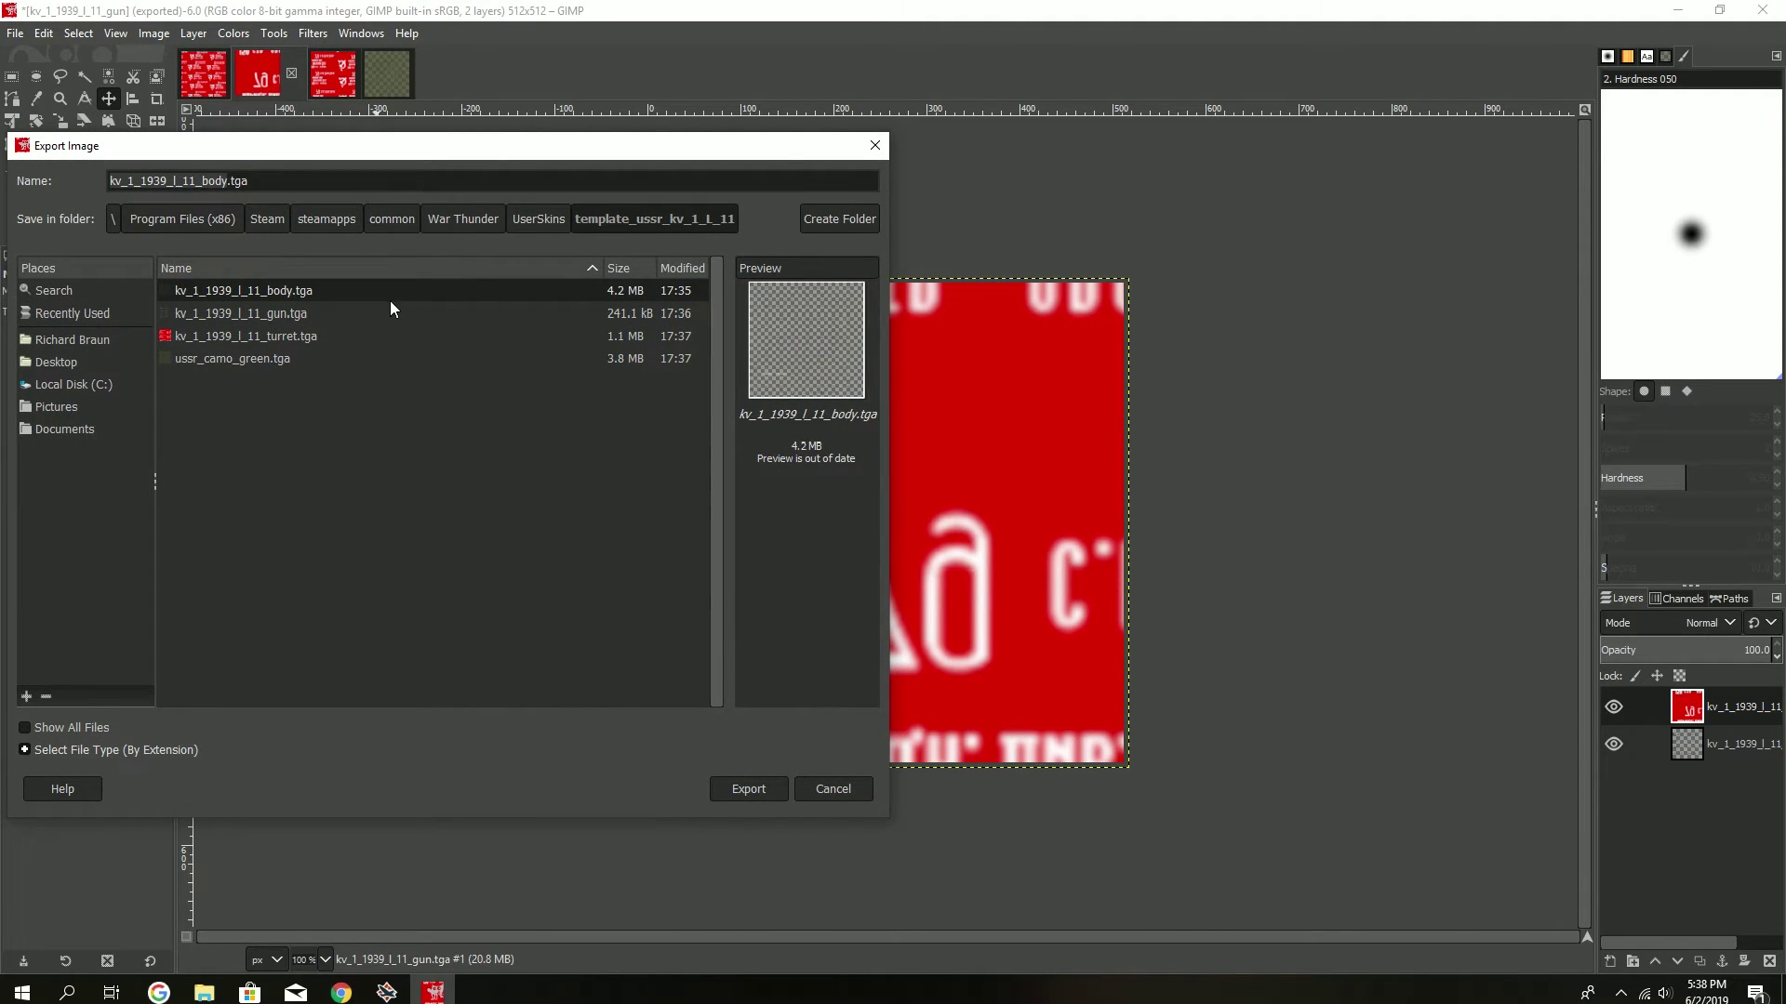
pyautogui.click(302, 319)
pyautogui.click(770, 785)
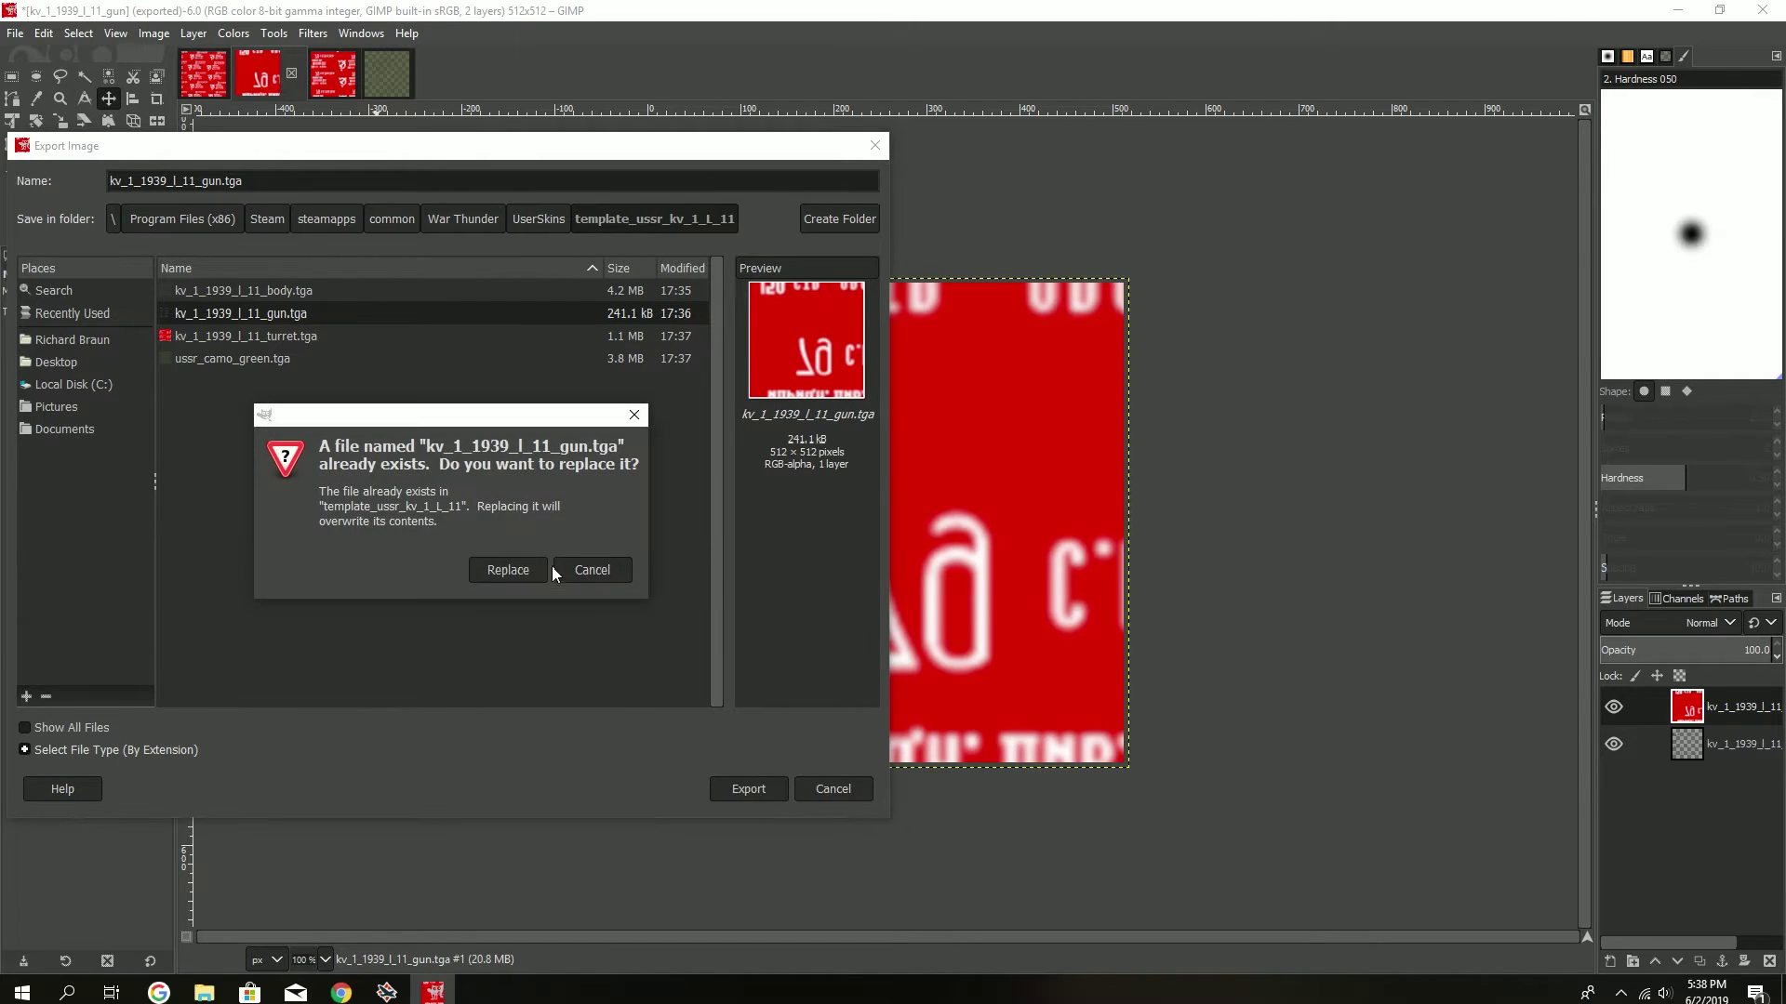
pyautogui.click(499, 571)
pyautogui.click(900, 574)
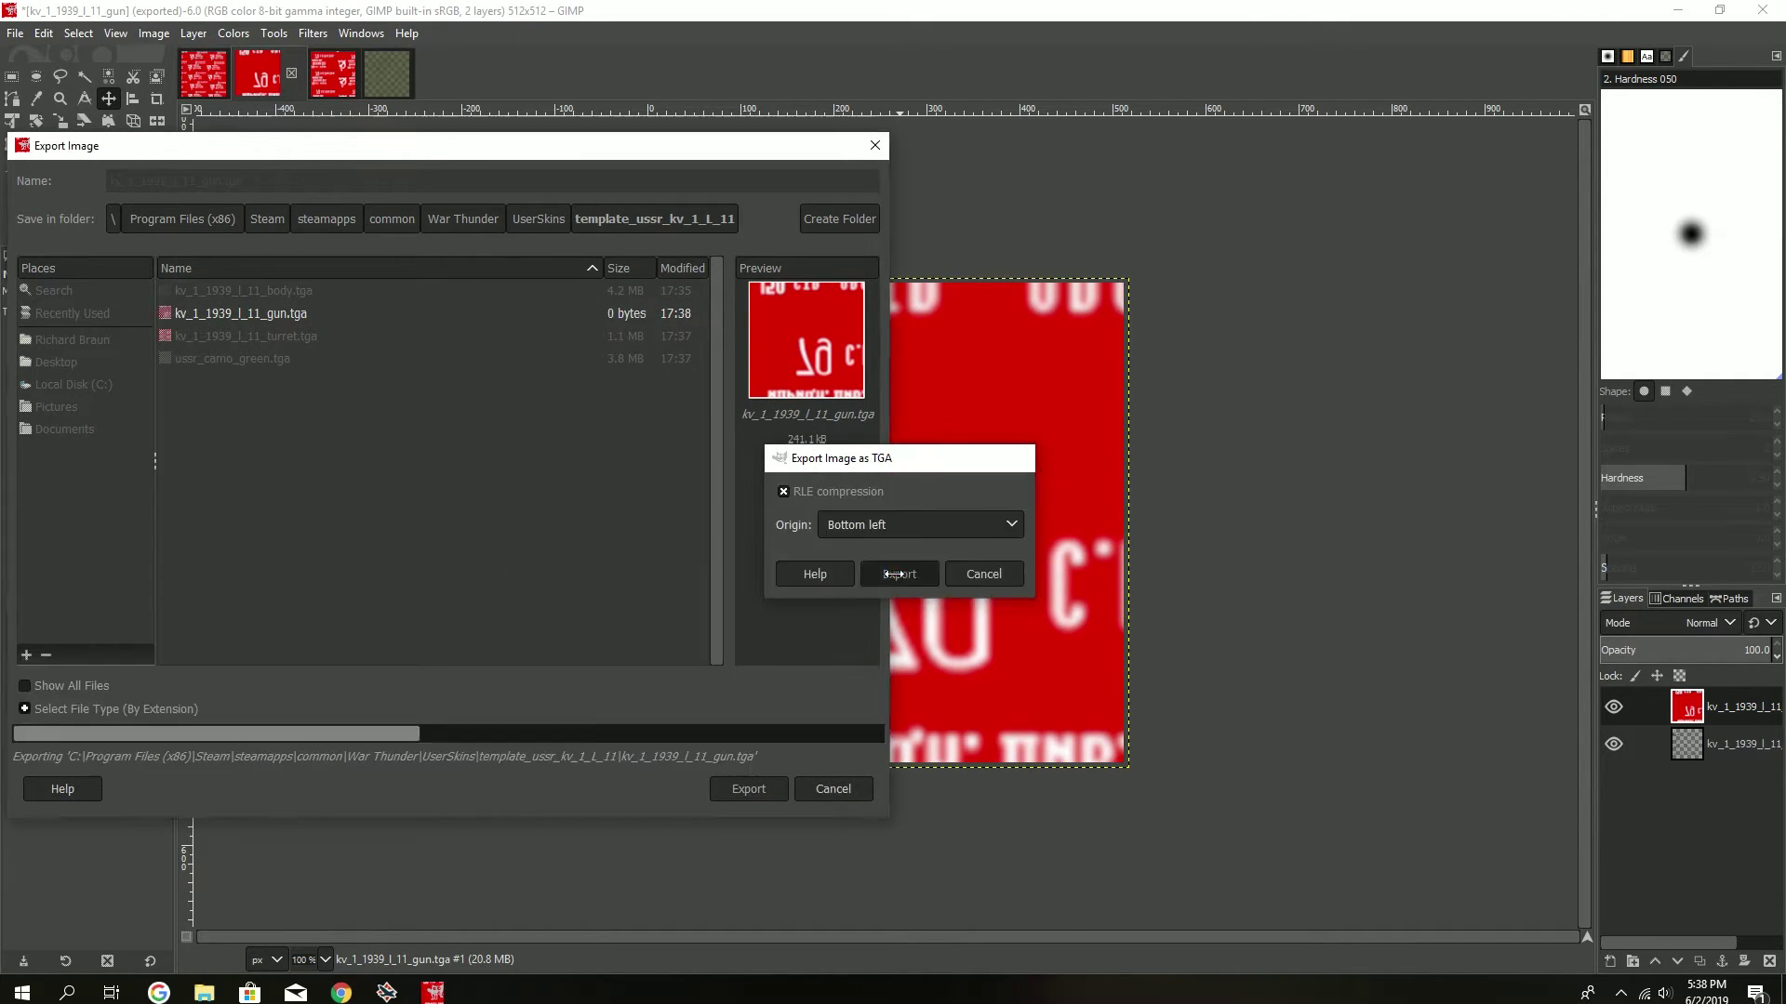
# - Export the body texture as TGA, overwriting kv_1_1939_l_11_body.tga
pyautogui.click(219, 80)
pyautogui.click(15, 33)
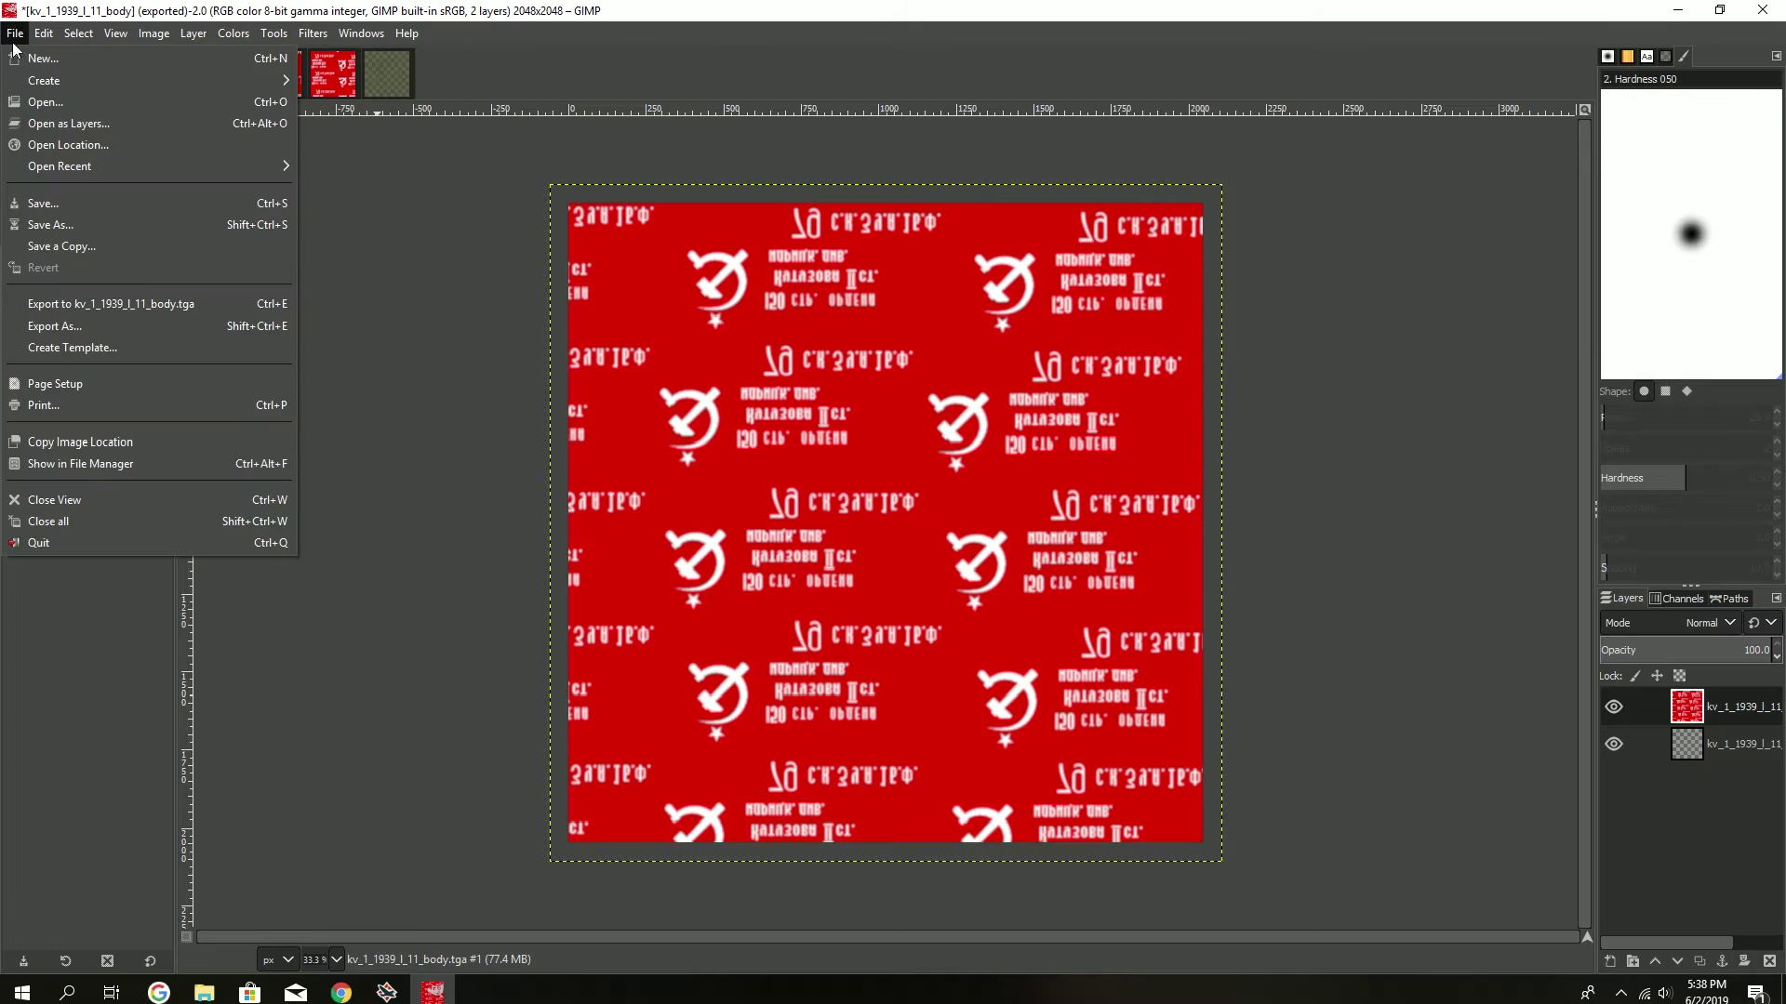
pyautogui.click(41, 325)
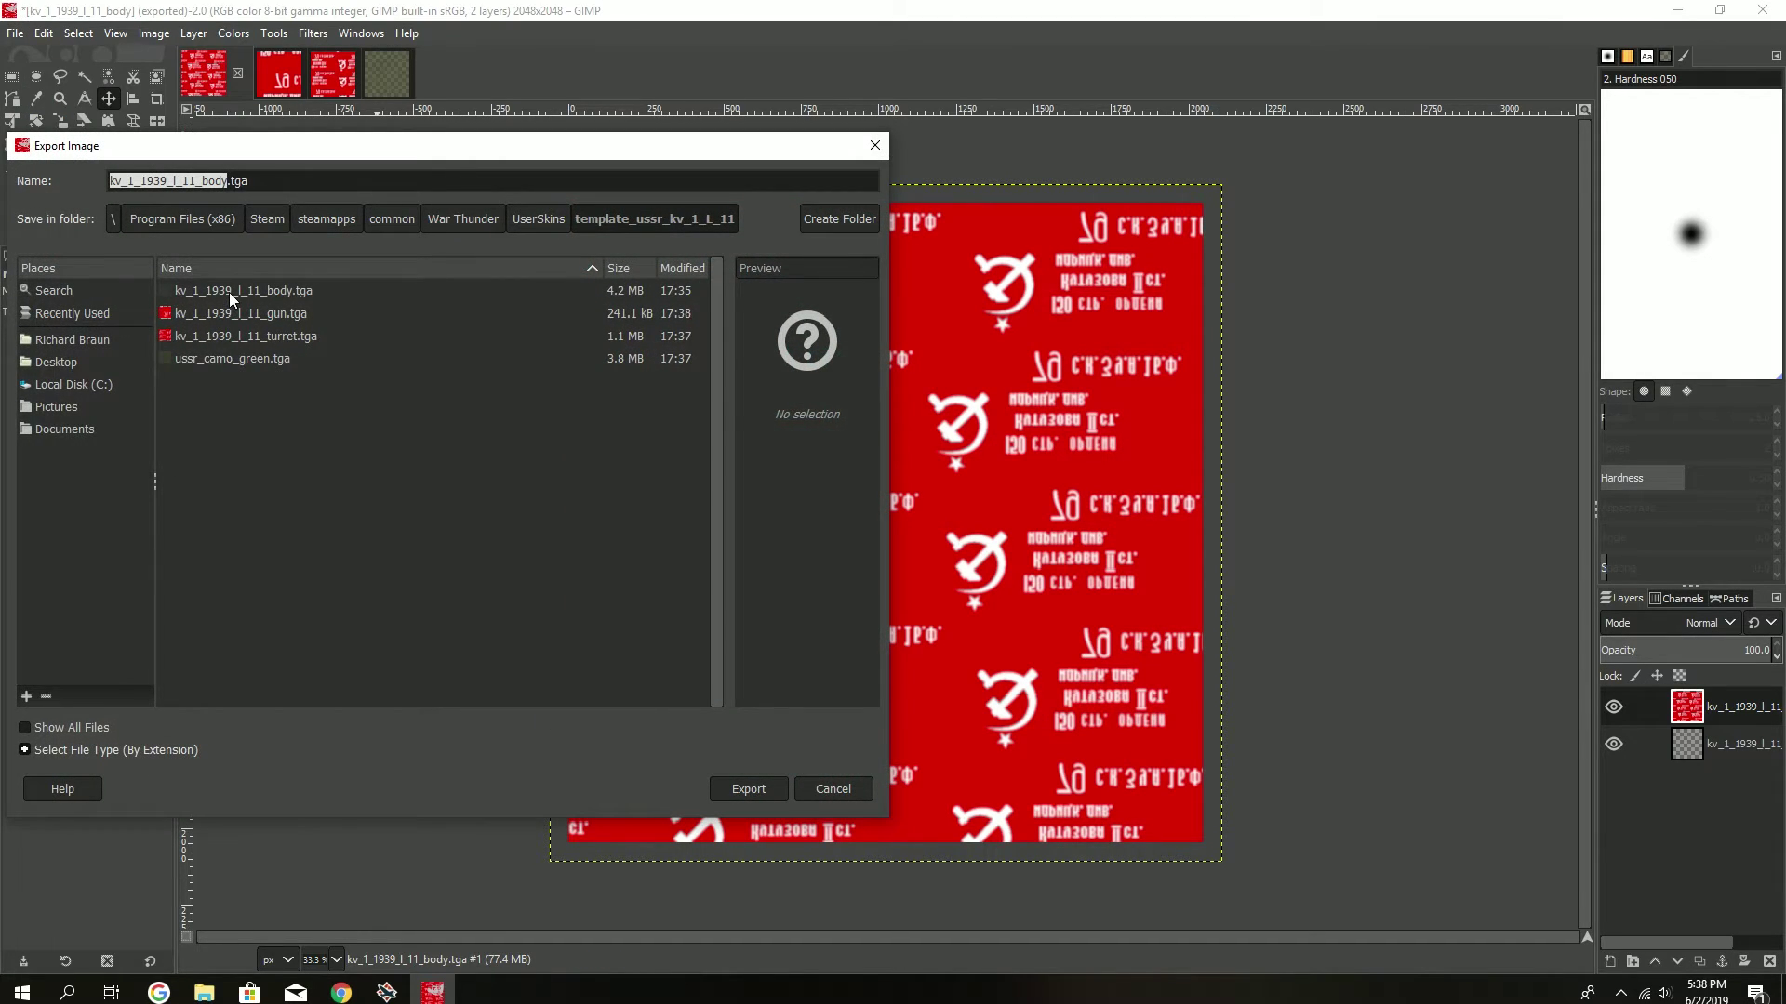
pyautogui.click(760, 796)
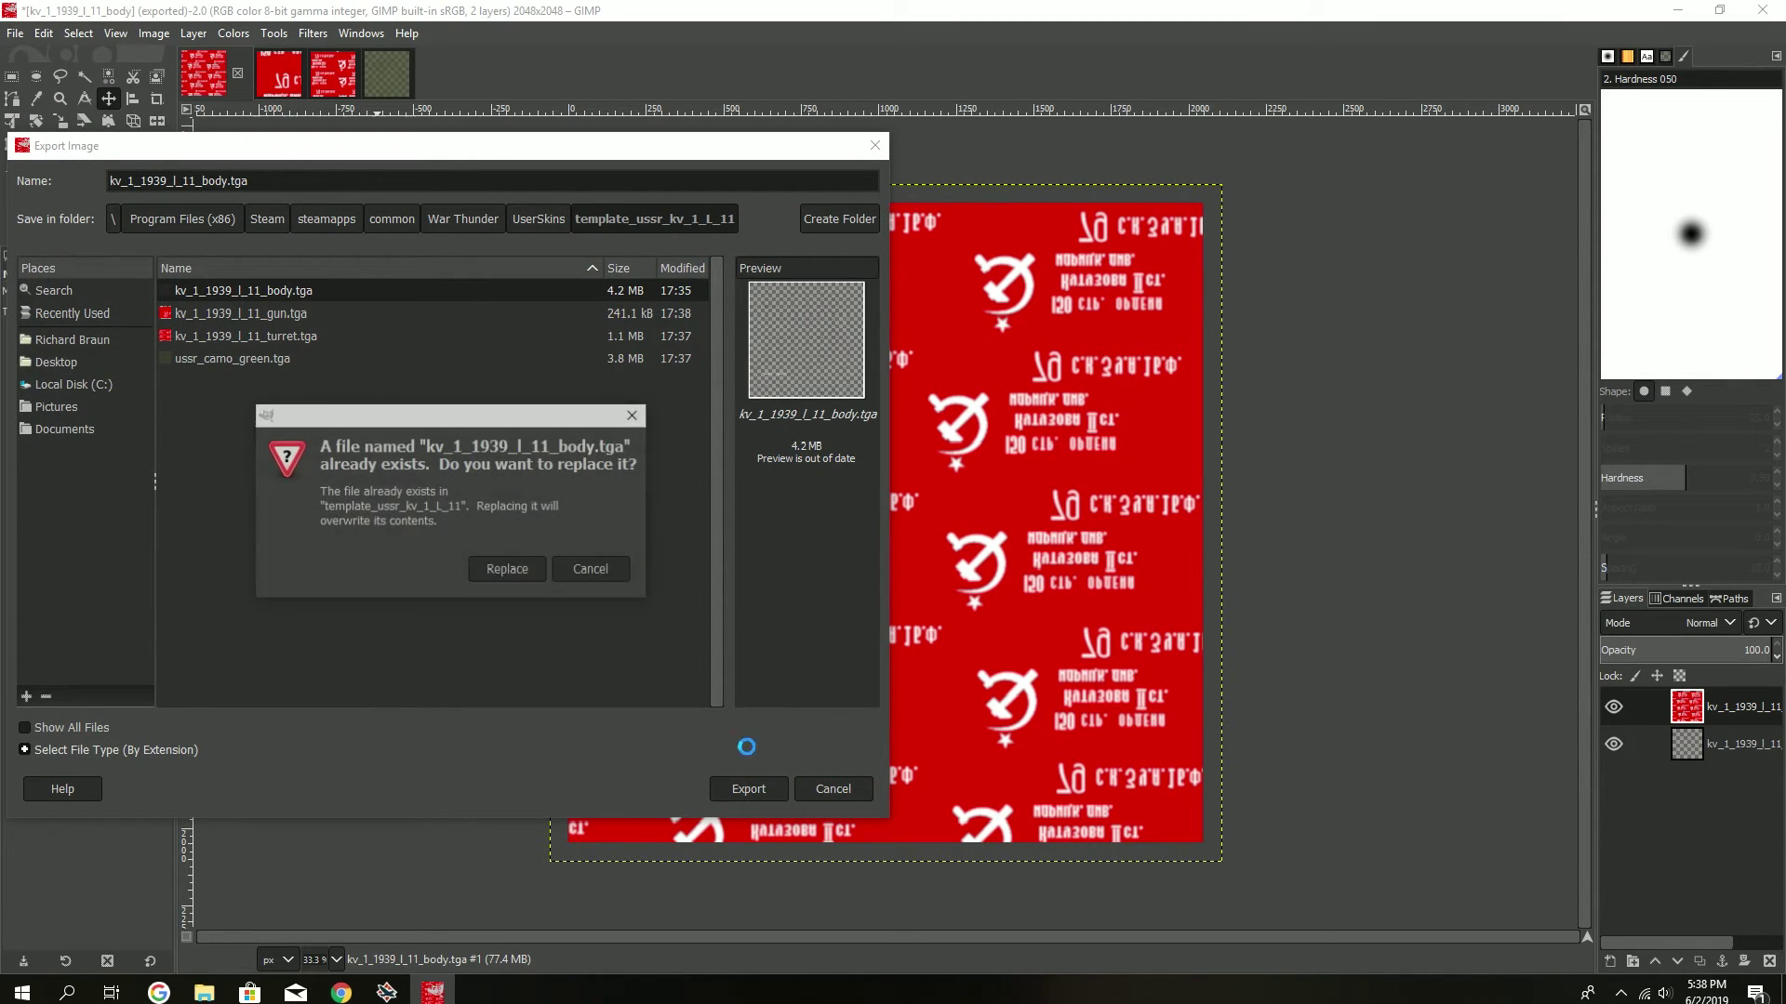
pyautogui.click(494, 567)
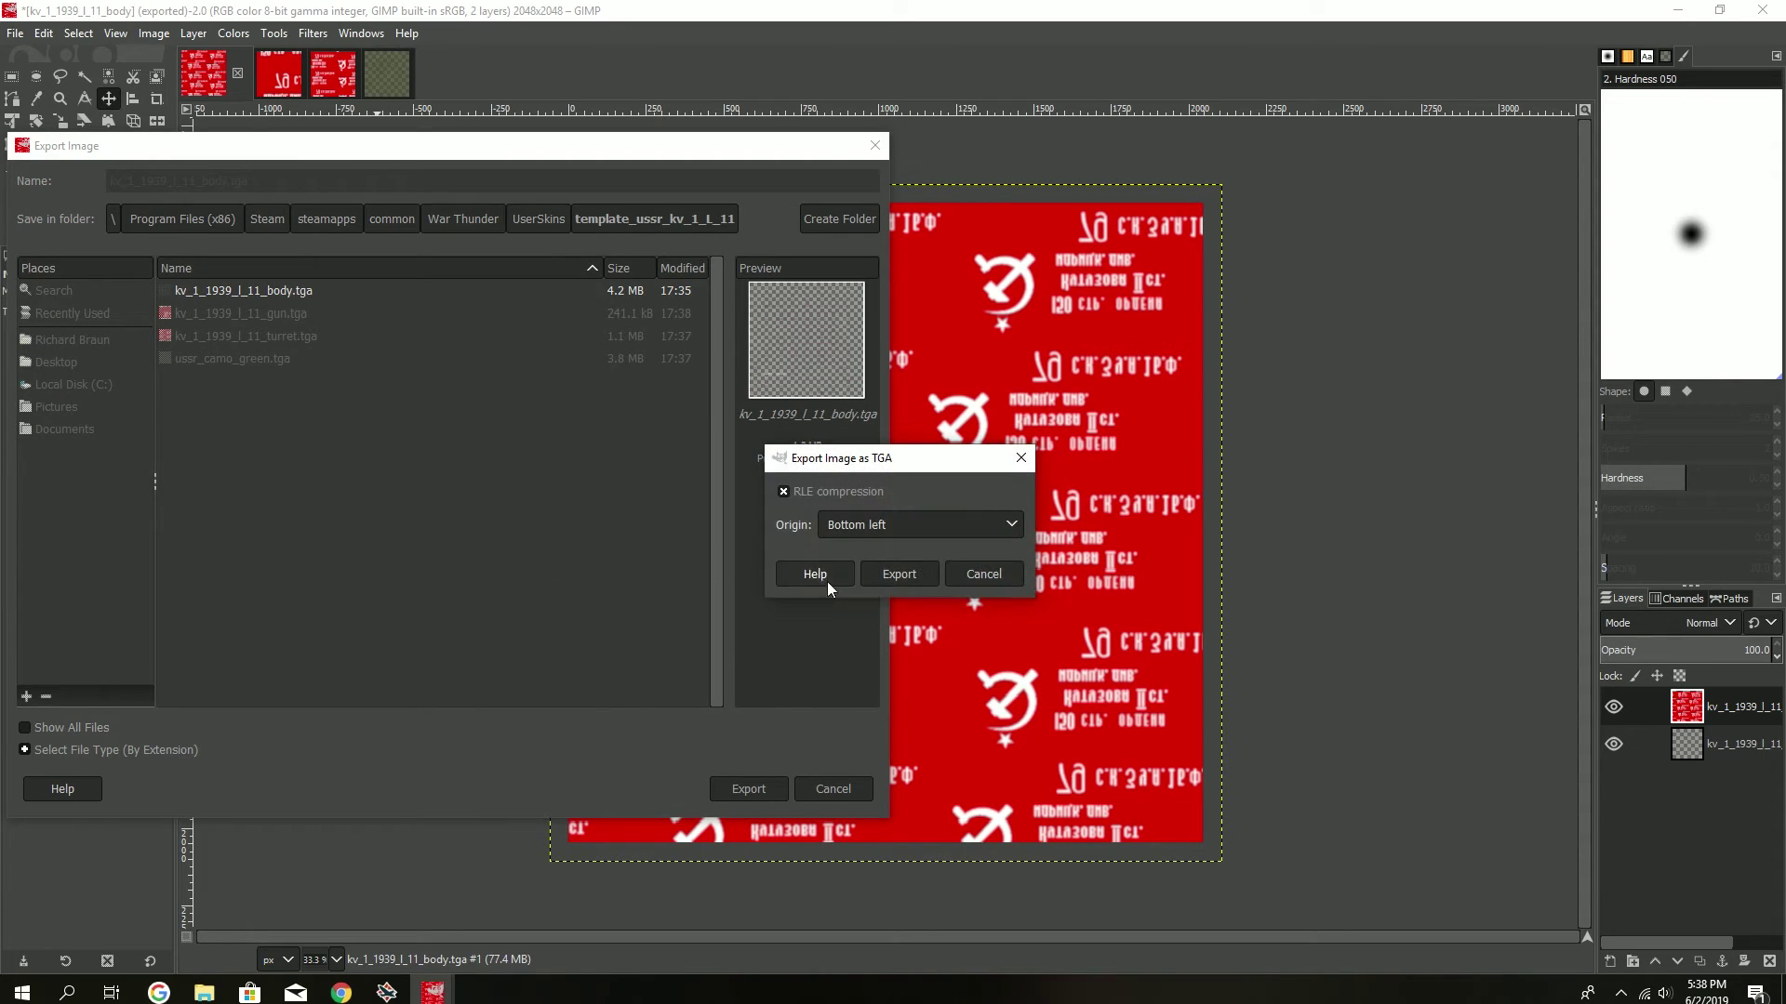
pyautogui.click(900, 574)
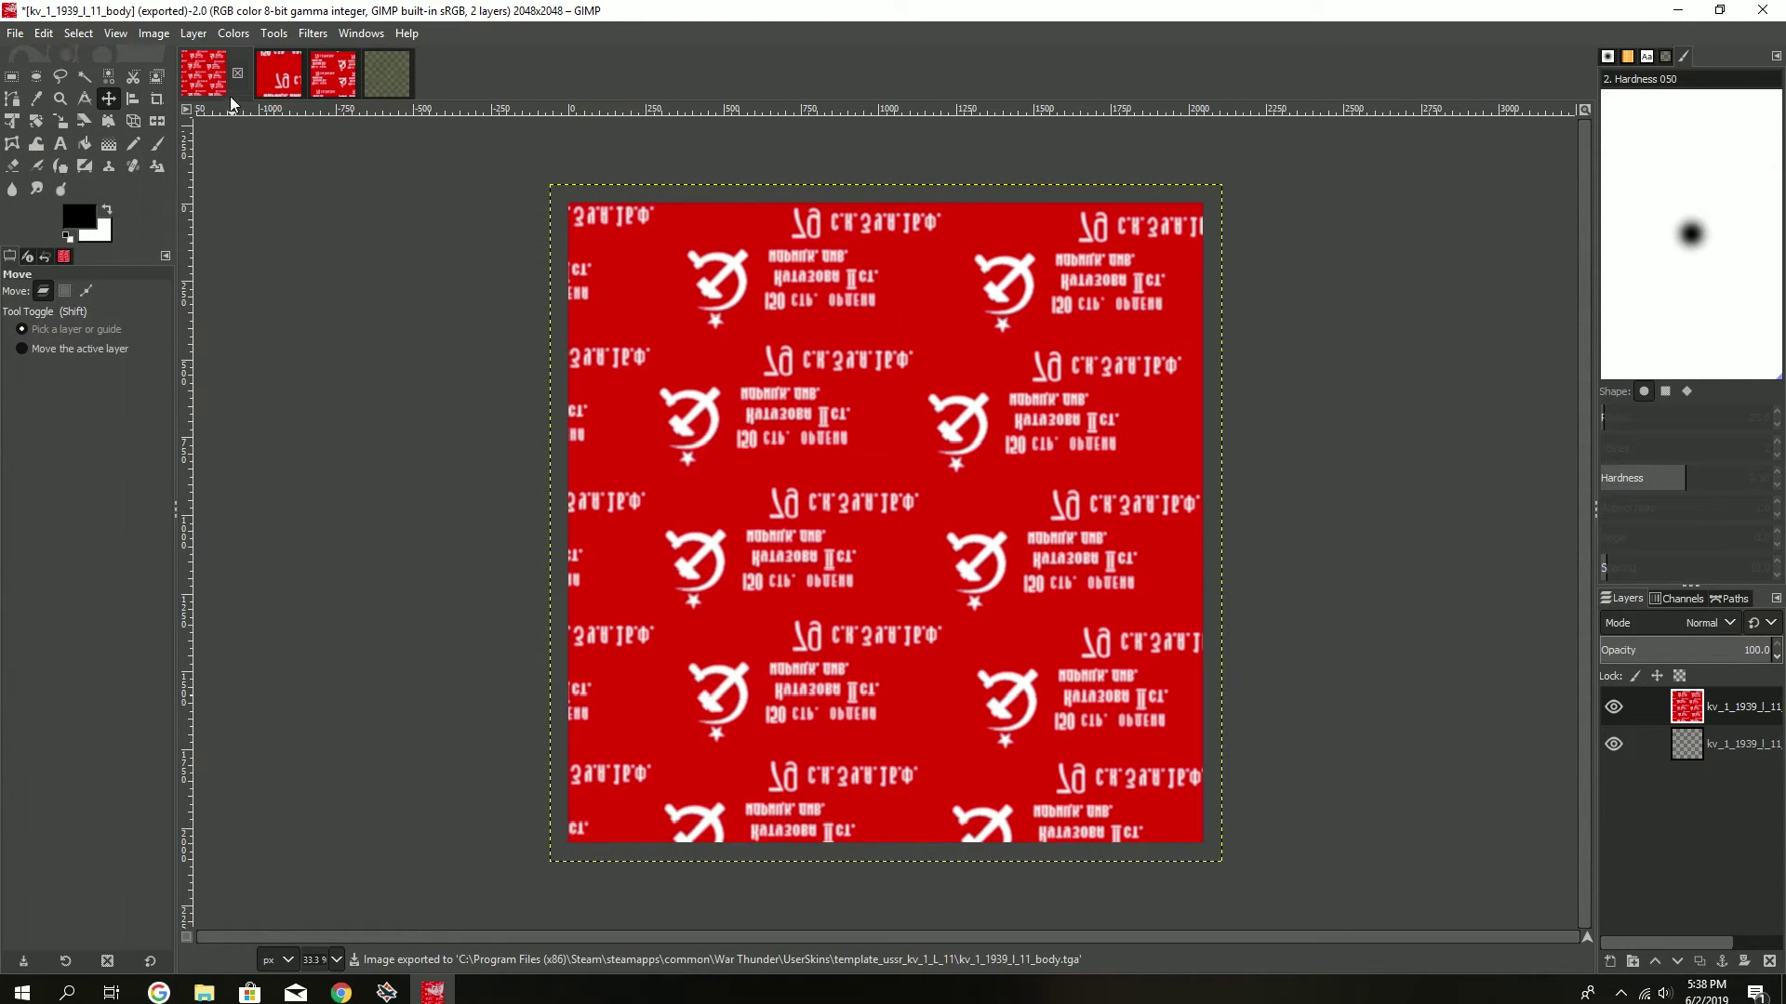
# - Switch to War Thunder and open the KV-1's customization screen
pyautogui.click(1682, 11)
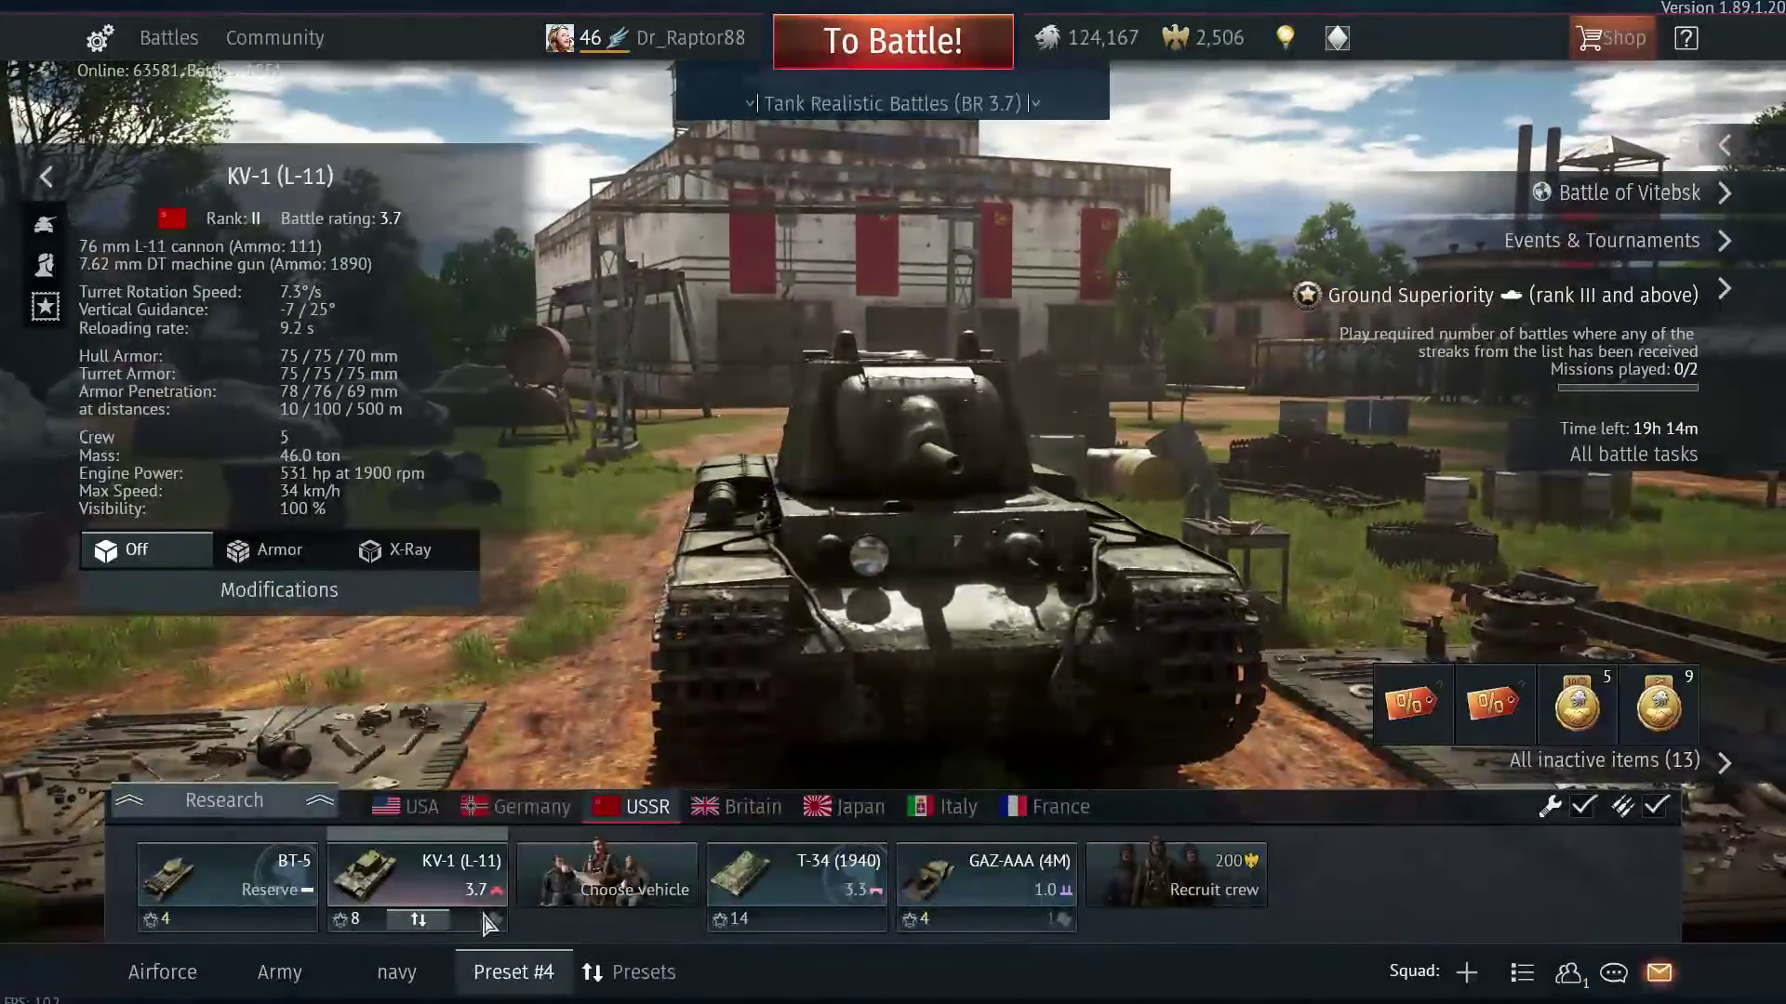
pyautogui.click(428, 883)
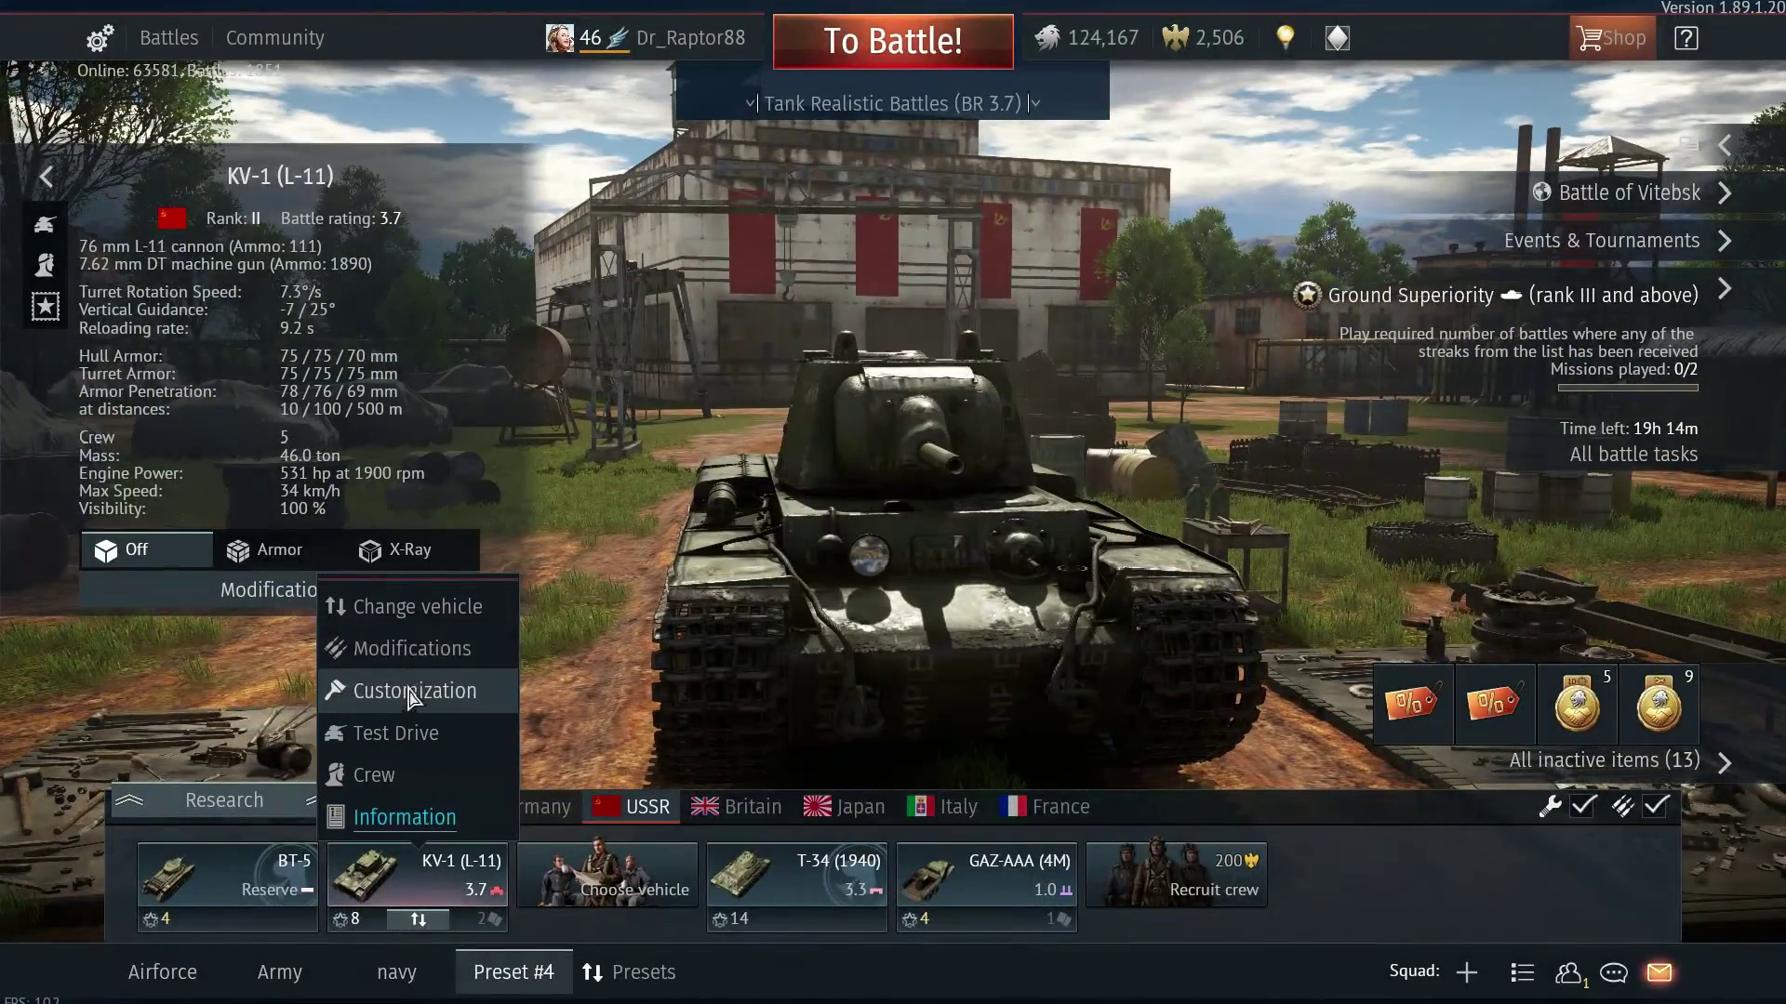
pyautogui.click(411, 649)
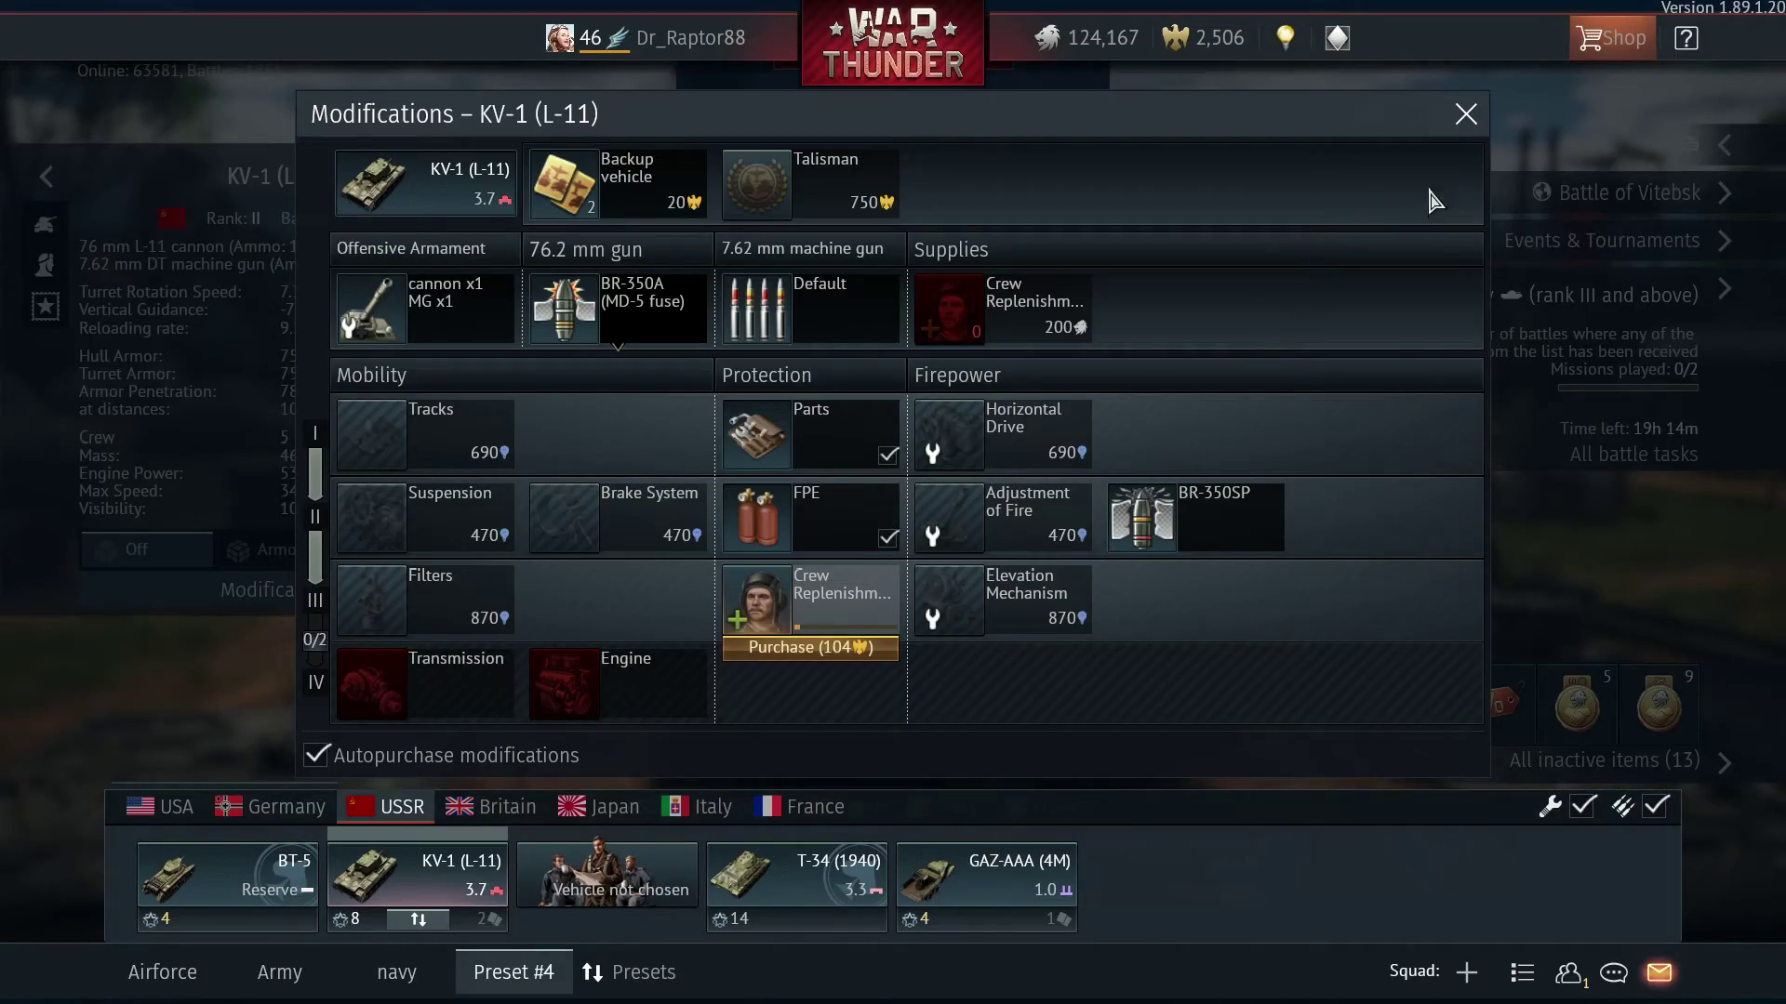
pyautogui.click(1467, 116)
pyautogui.click(416, 888)
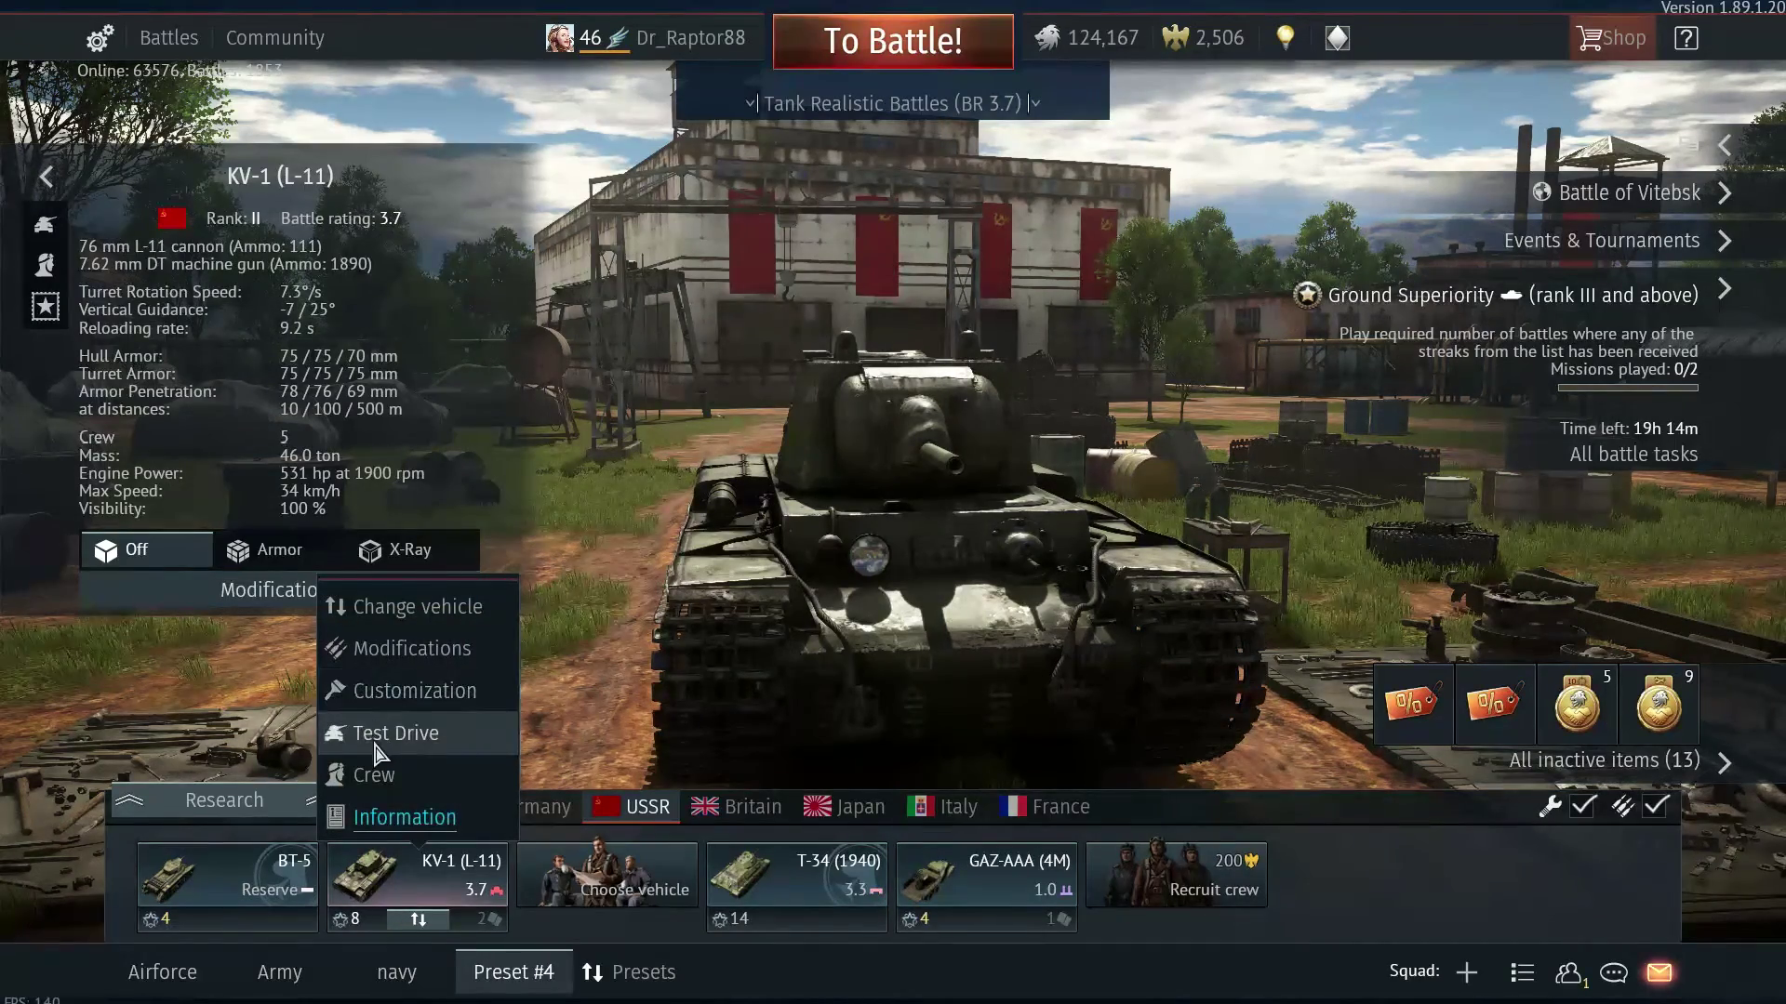
pyautogui.click(385, 711)
# - Reapply the template_ussr_kv_1_L_11 user skin and orbit around the red KV-1
pyautogui.click(1488, 316)
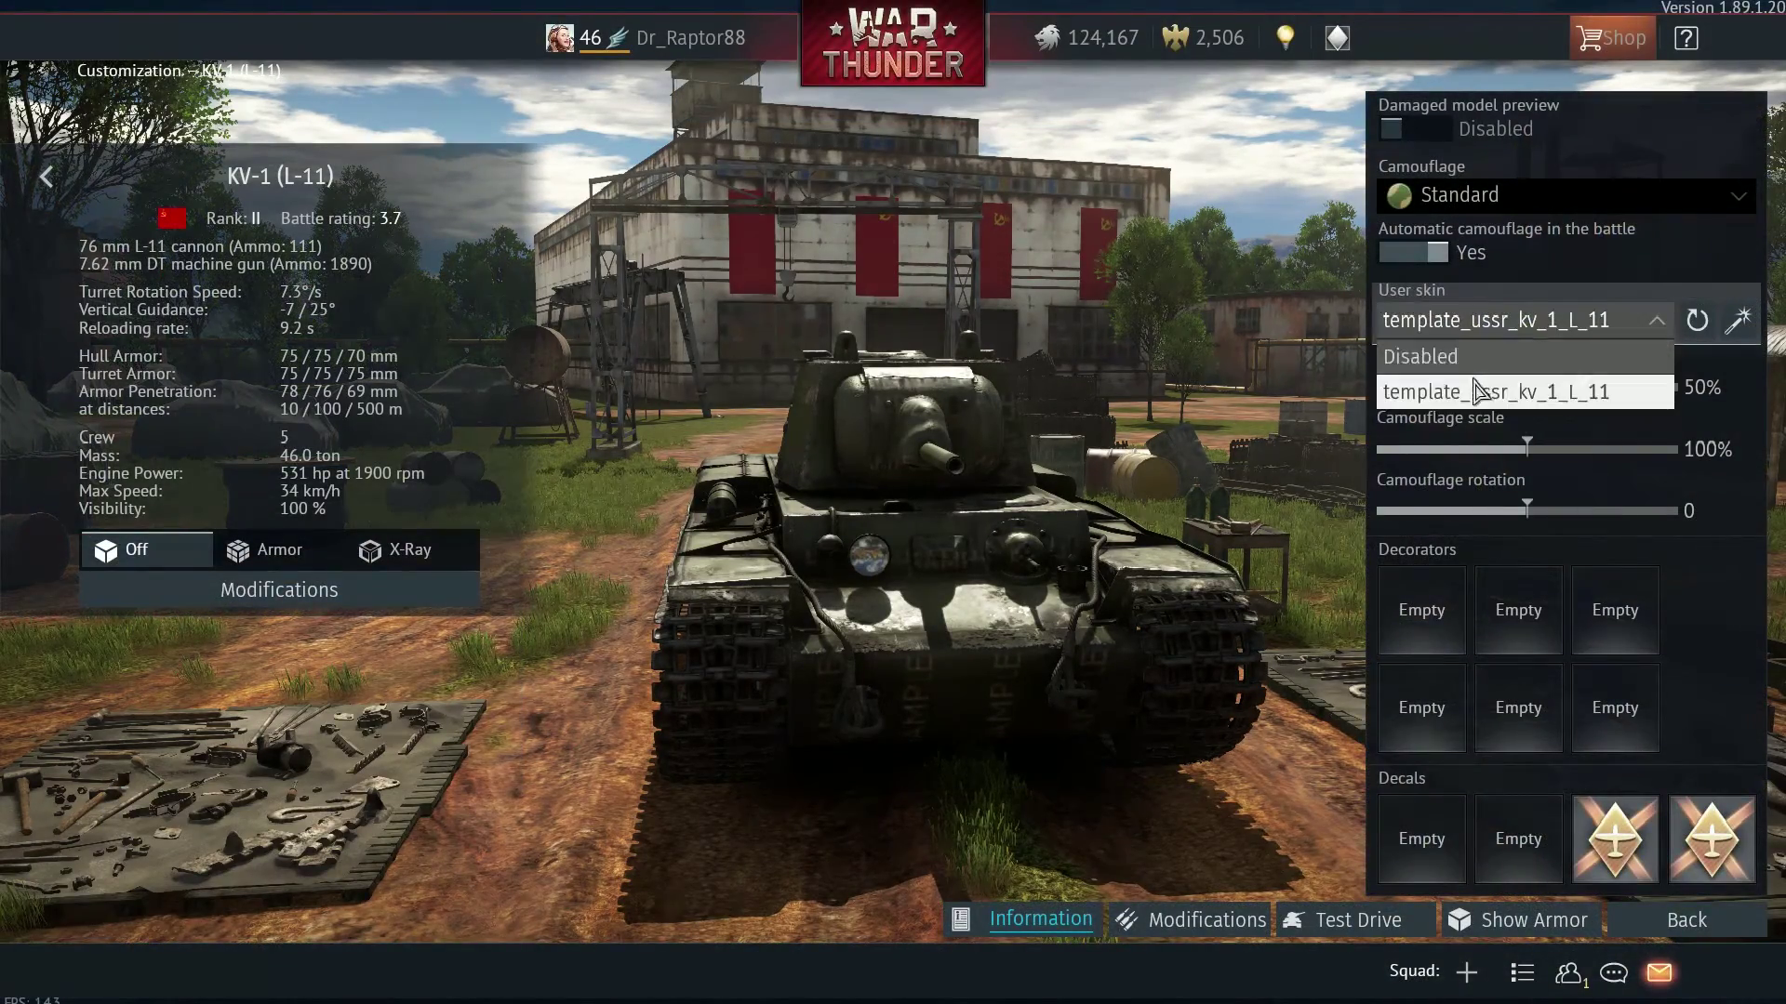
pyautogui.click(1482, 354)
pyautogui.click(1488, 319)
pyautogui.click(1479, 388)
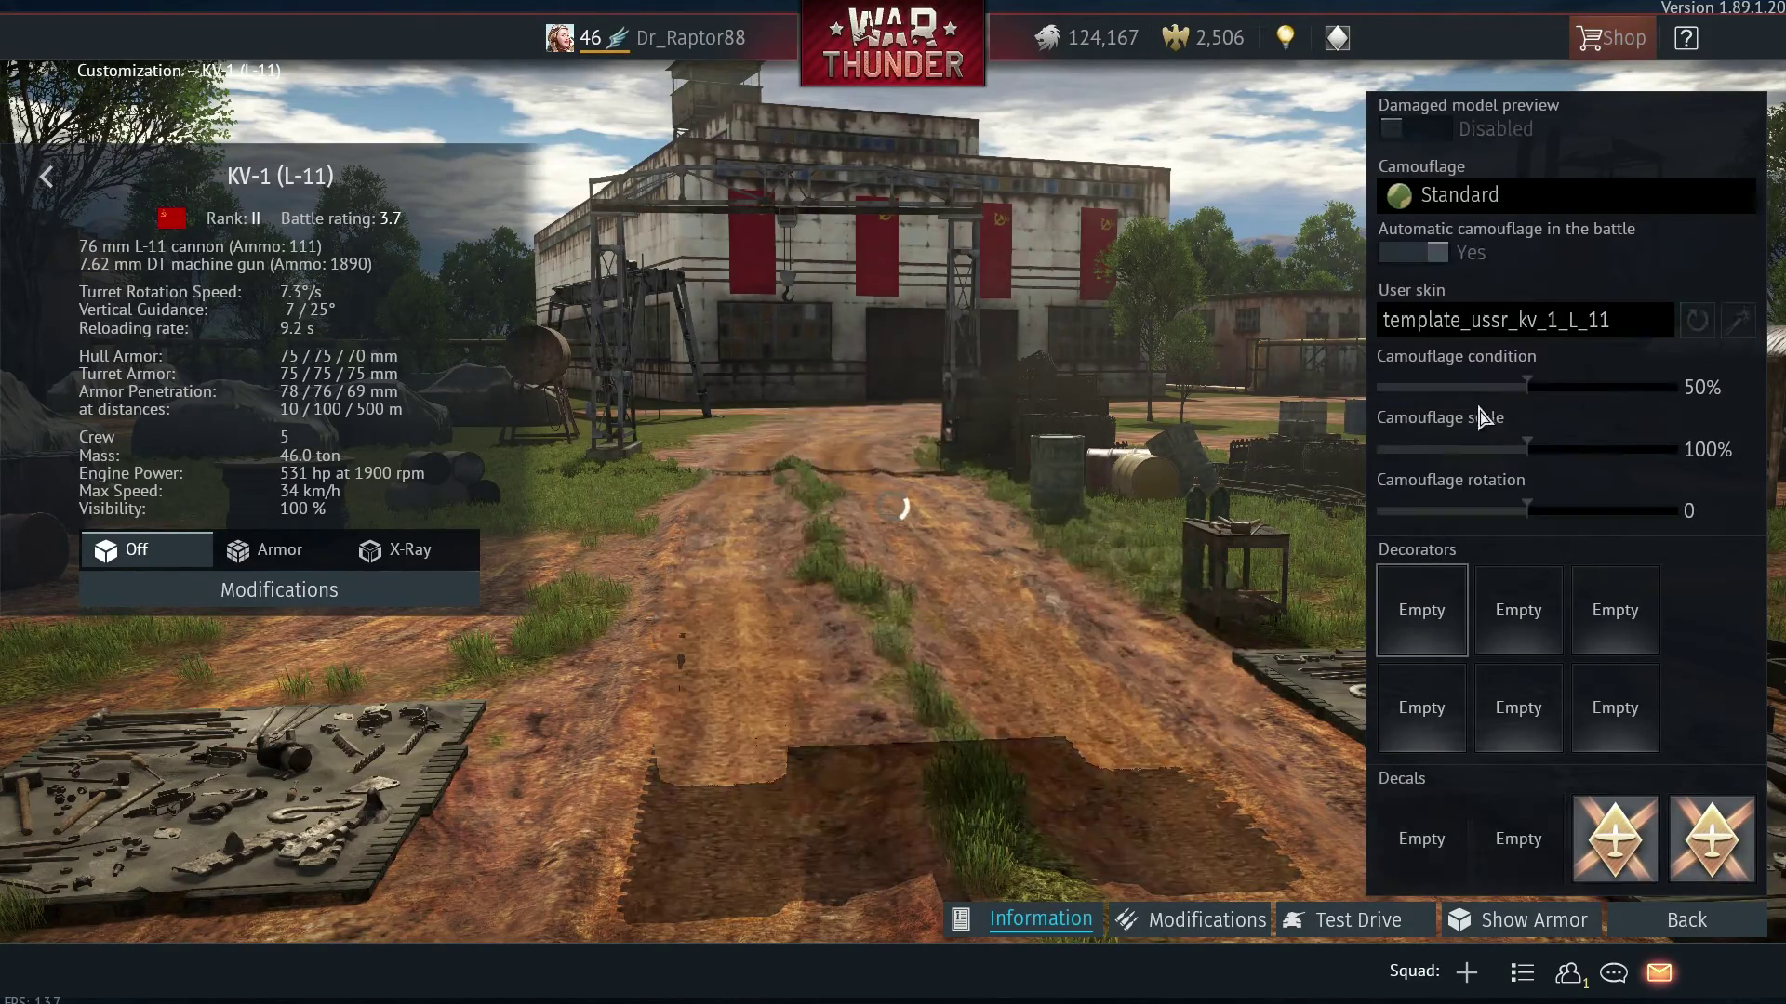
pyautogui.moveTo(1158, 556)
pyautogui.mouseDown()
pyautogui.moveTo(1281, 386)
pyautogui.moveTo(956, 544)
pyautogui.moveTo(644, 547)
pyautogui.mouseUp()
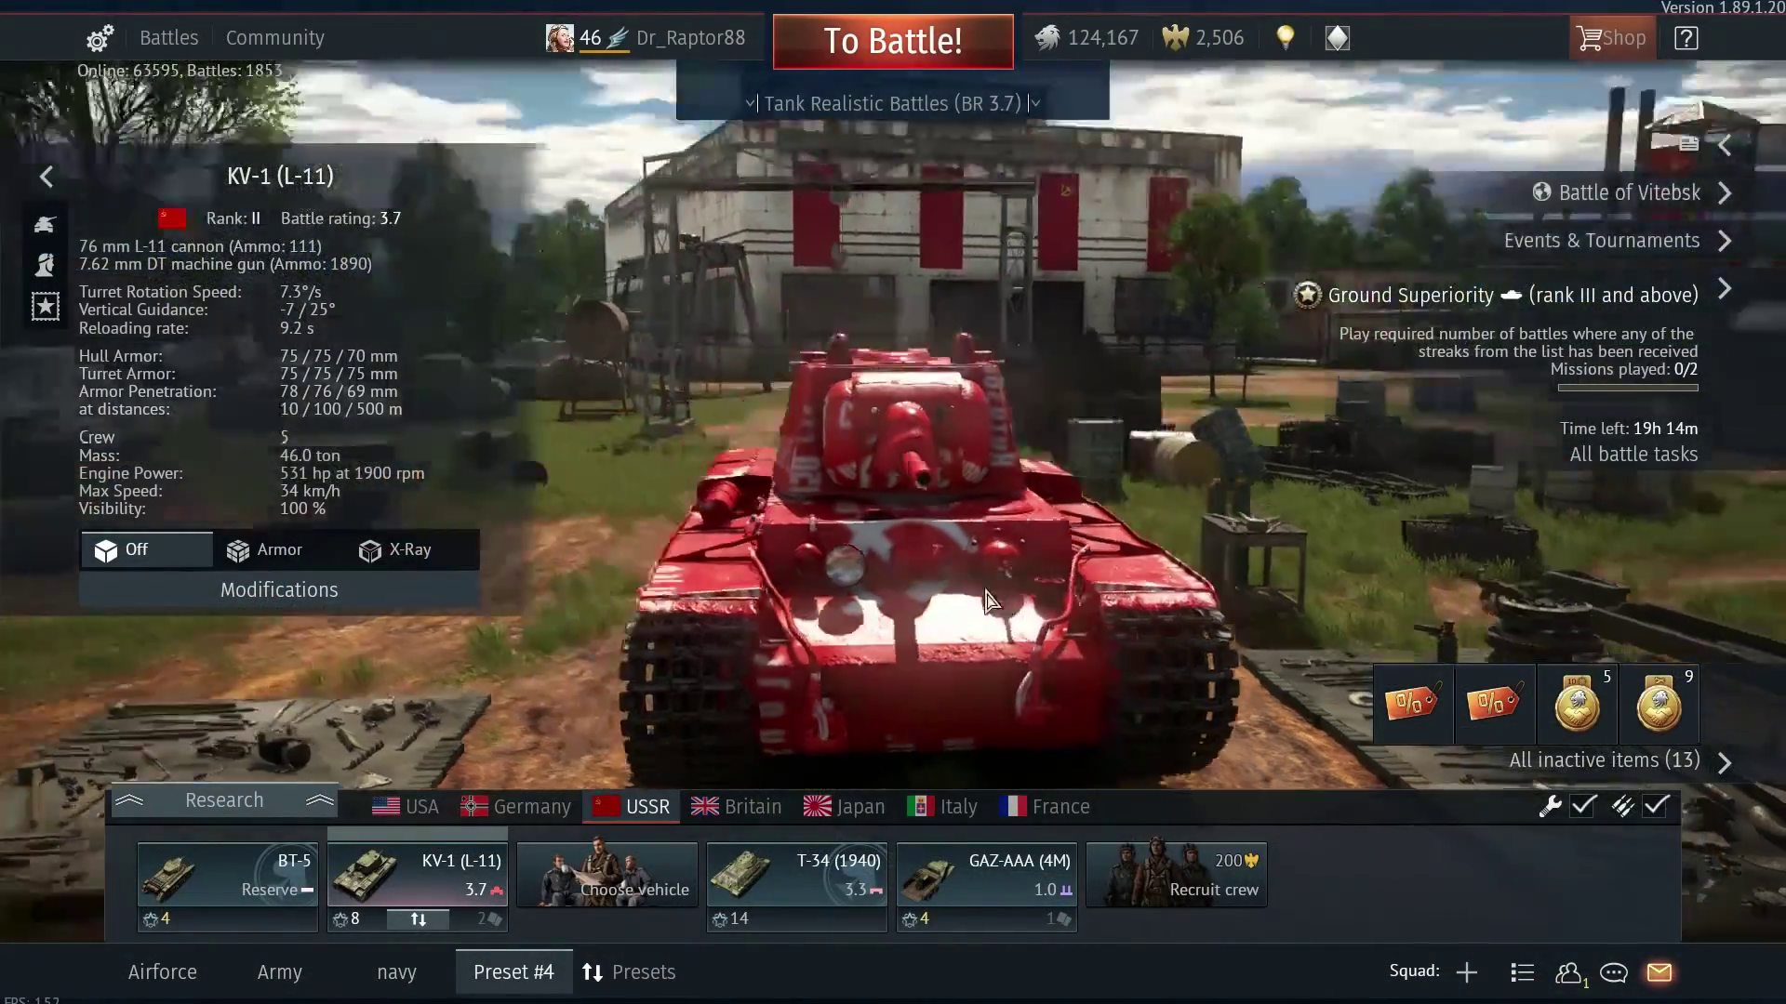
pyautogui.moveTo(930, 521)
pyautogui.mouseDown()
pyautogui.moveTo(1081, 637)
pyautogui.moveTo(1159, 656)
pyautogui.mouseUp()
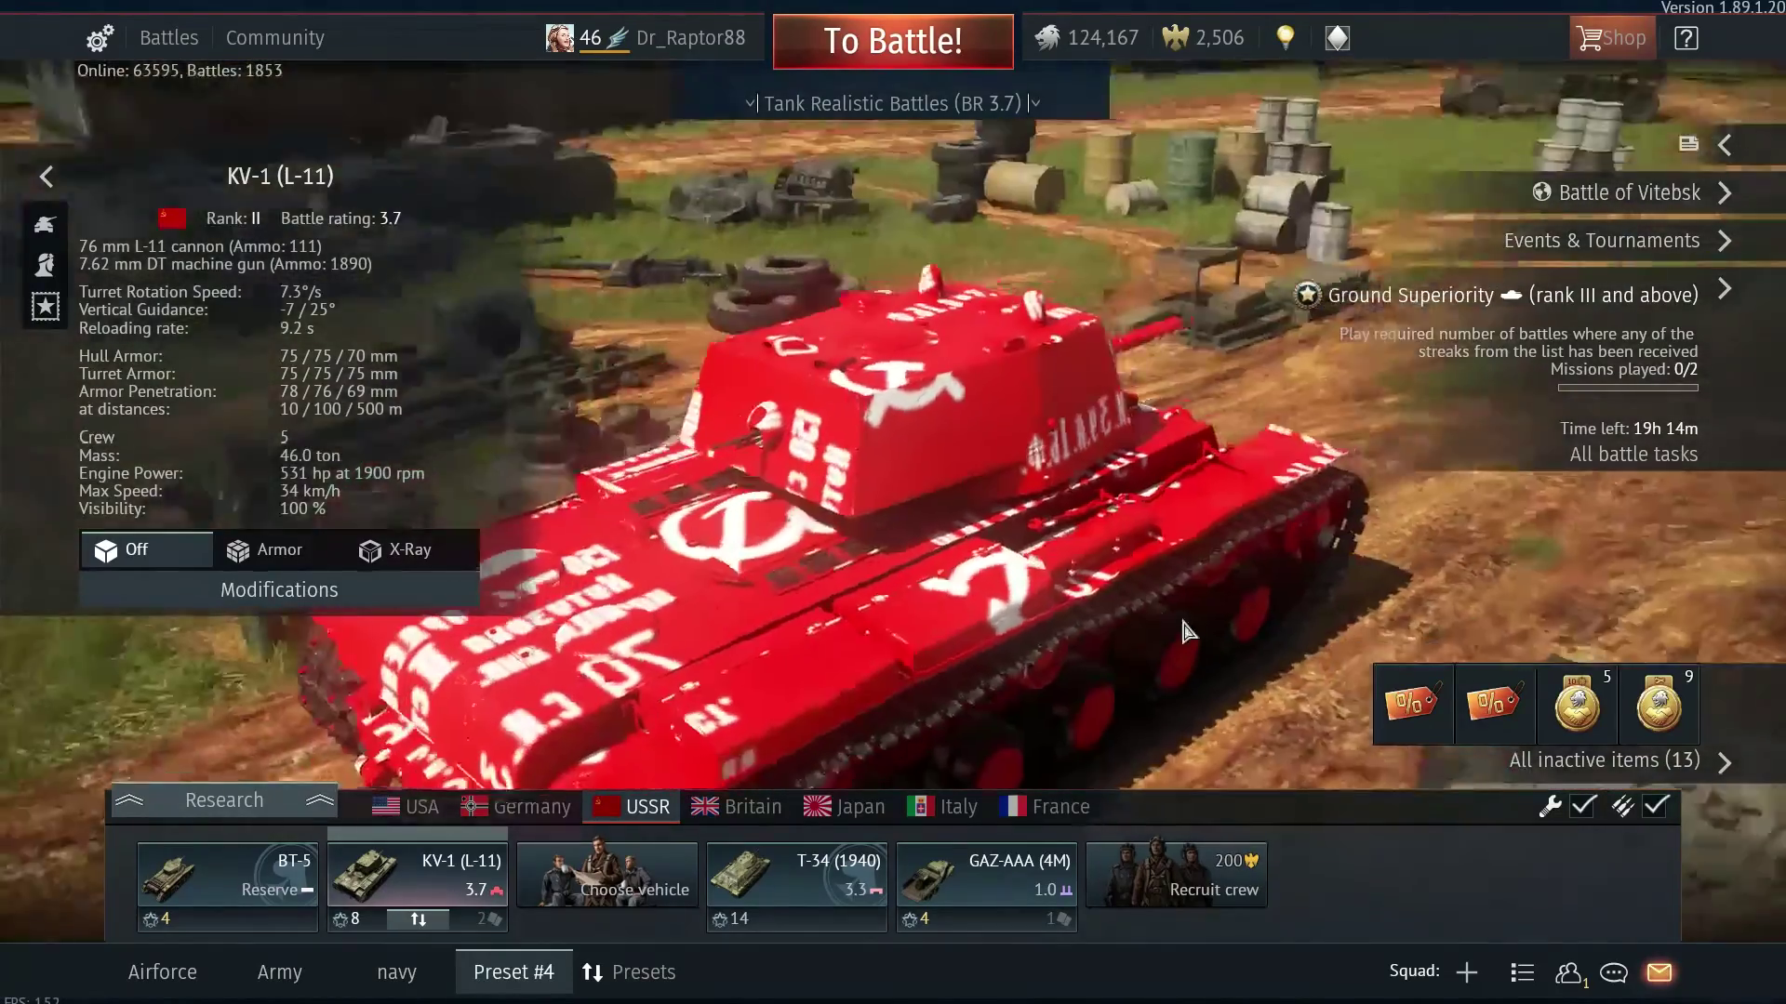
# - Return to GIMP and save the body image as an XCF in Documents
pyautogui.press('super')
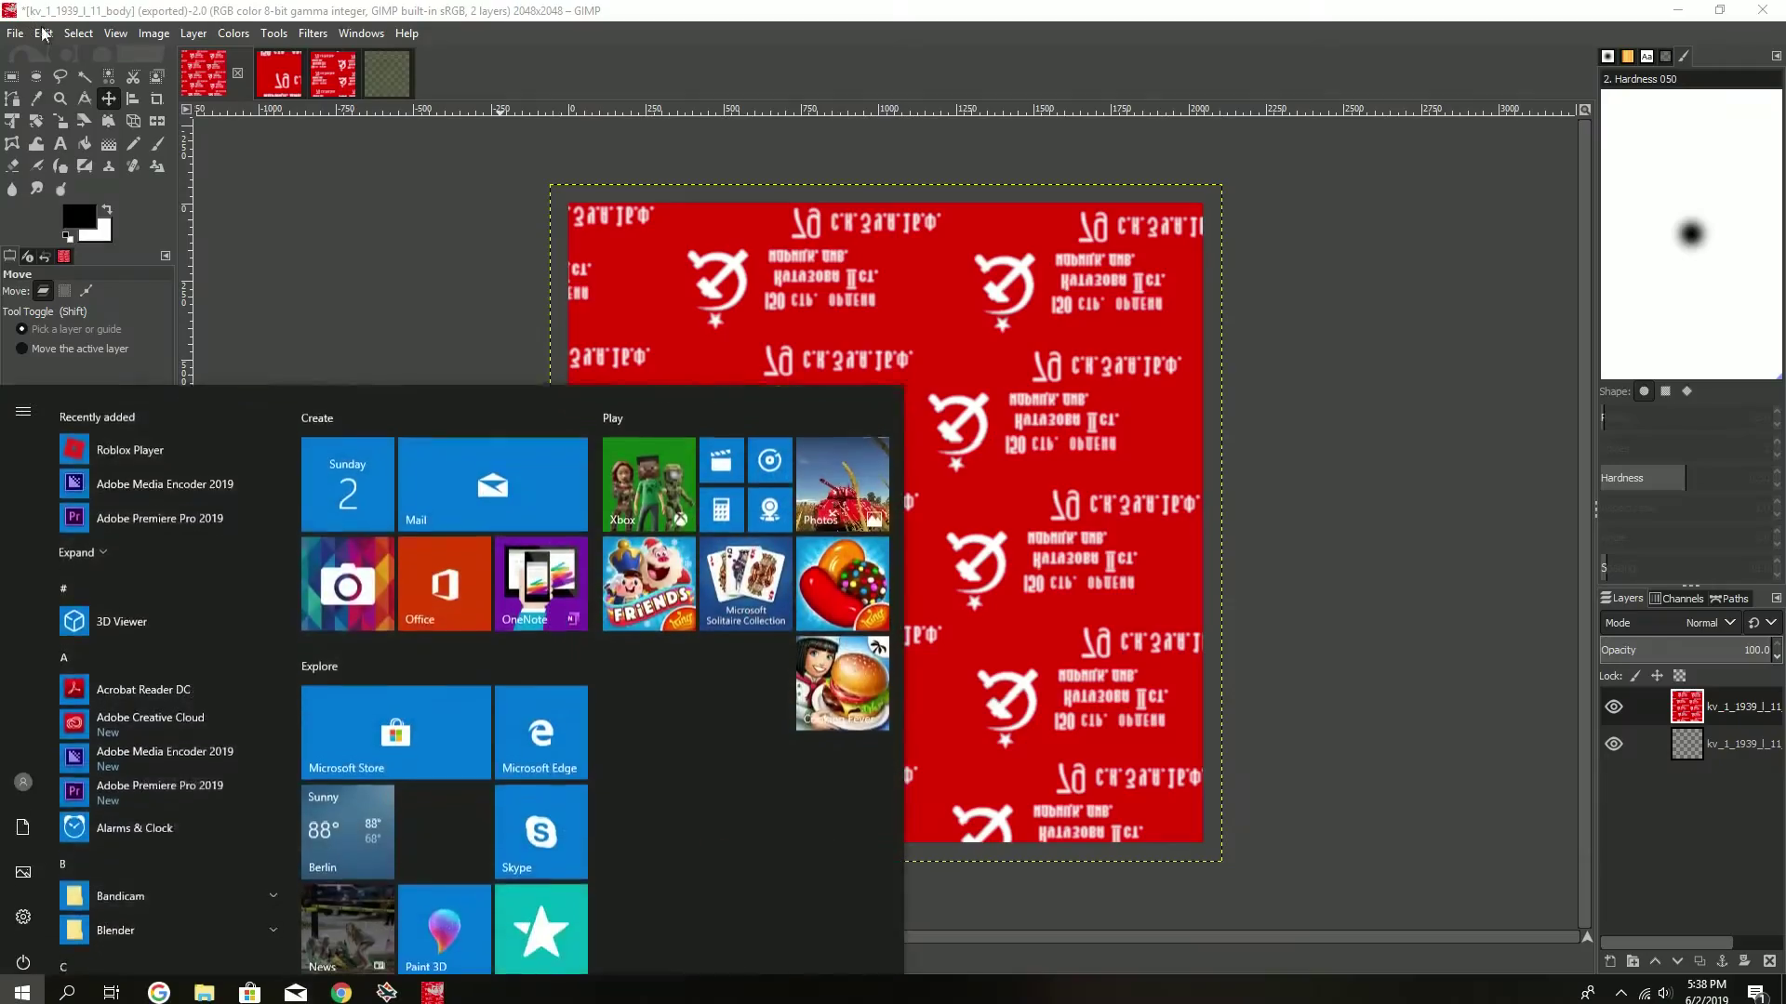
pyautogui.press('super')
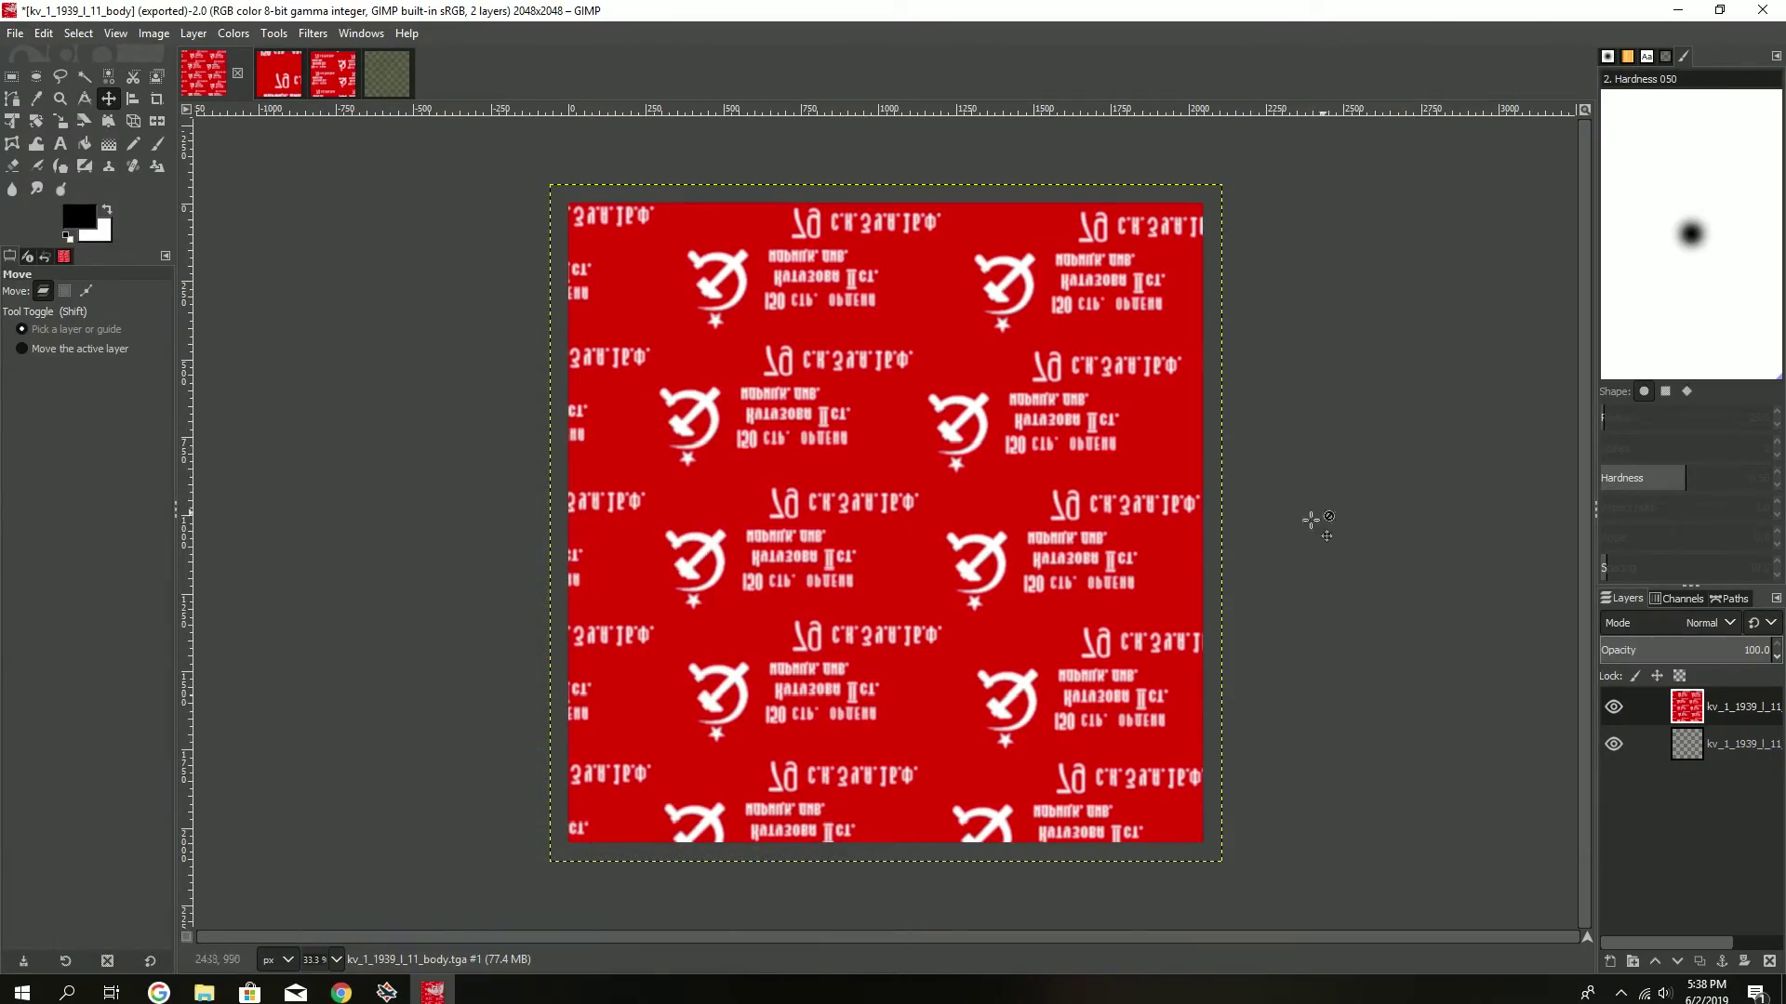
pyautogui.click(12, 35)
pyautogui.click(64, 204)
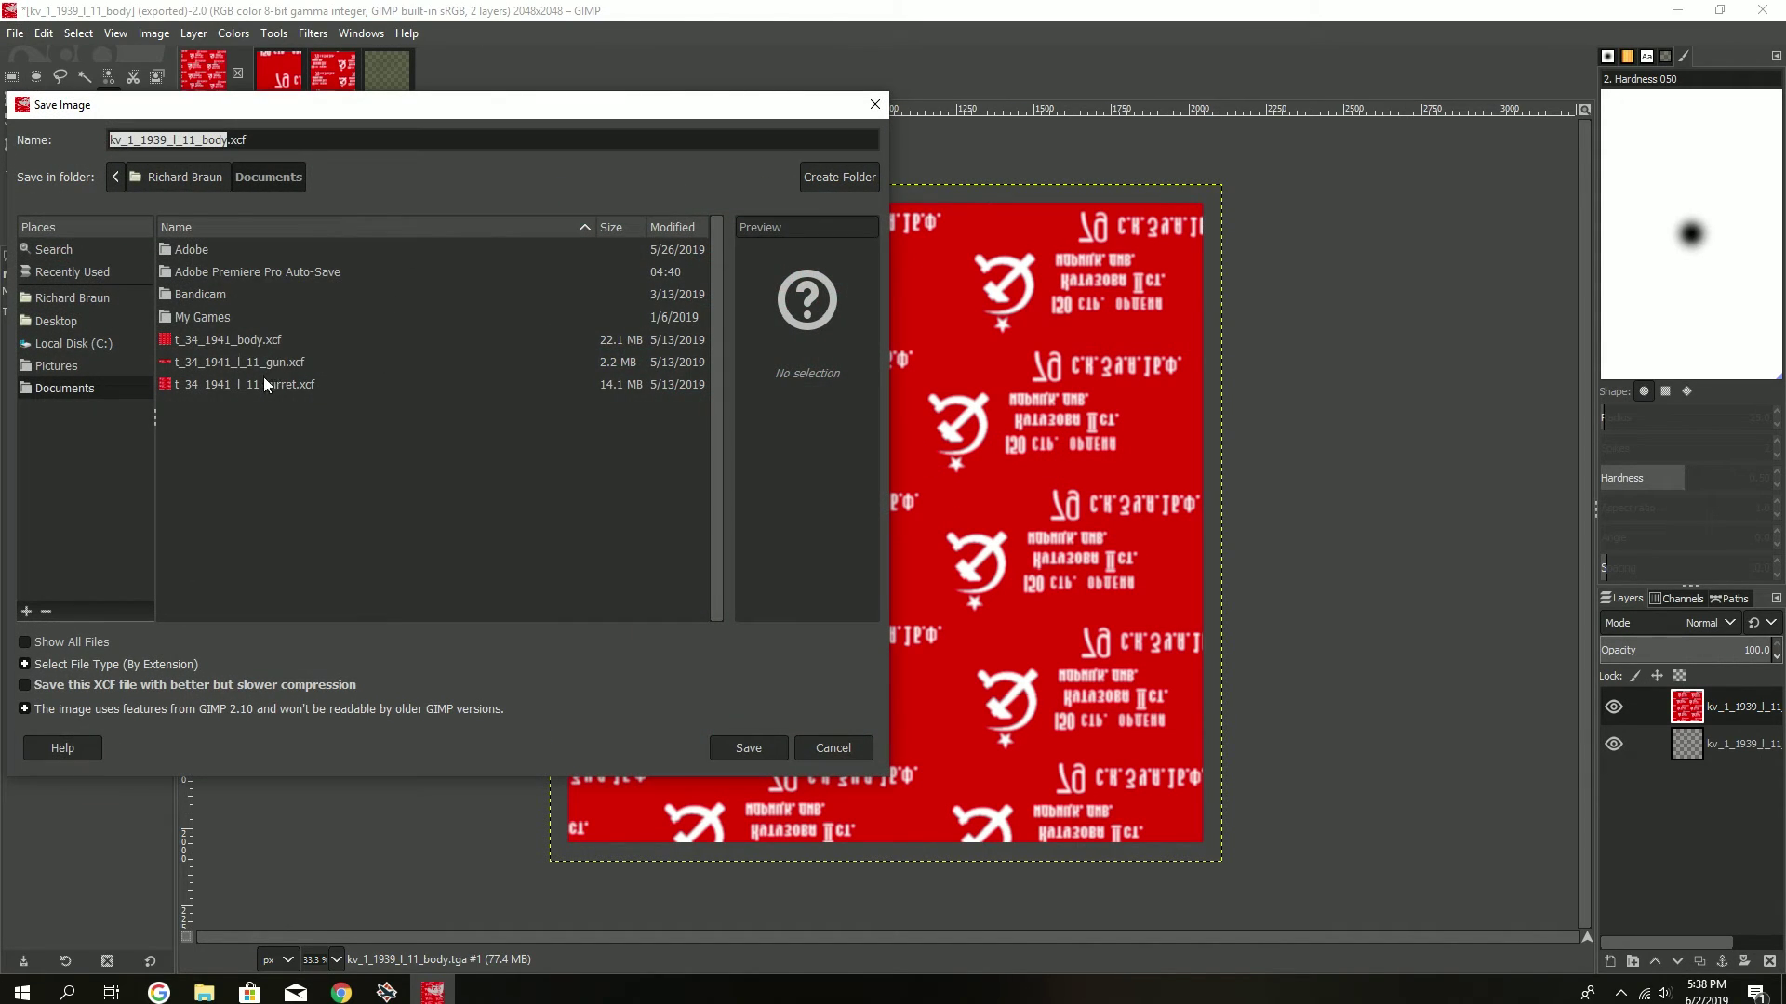
pyautogui.click(730, 746)
# - Save the gun image as an XCF in Documents
pyautogui.click(253, 67)
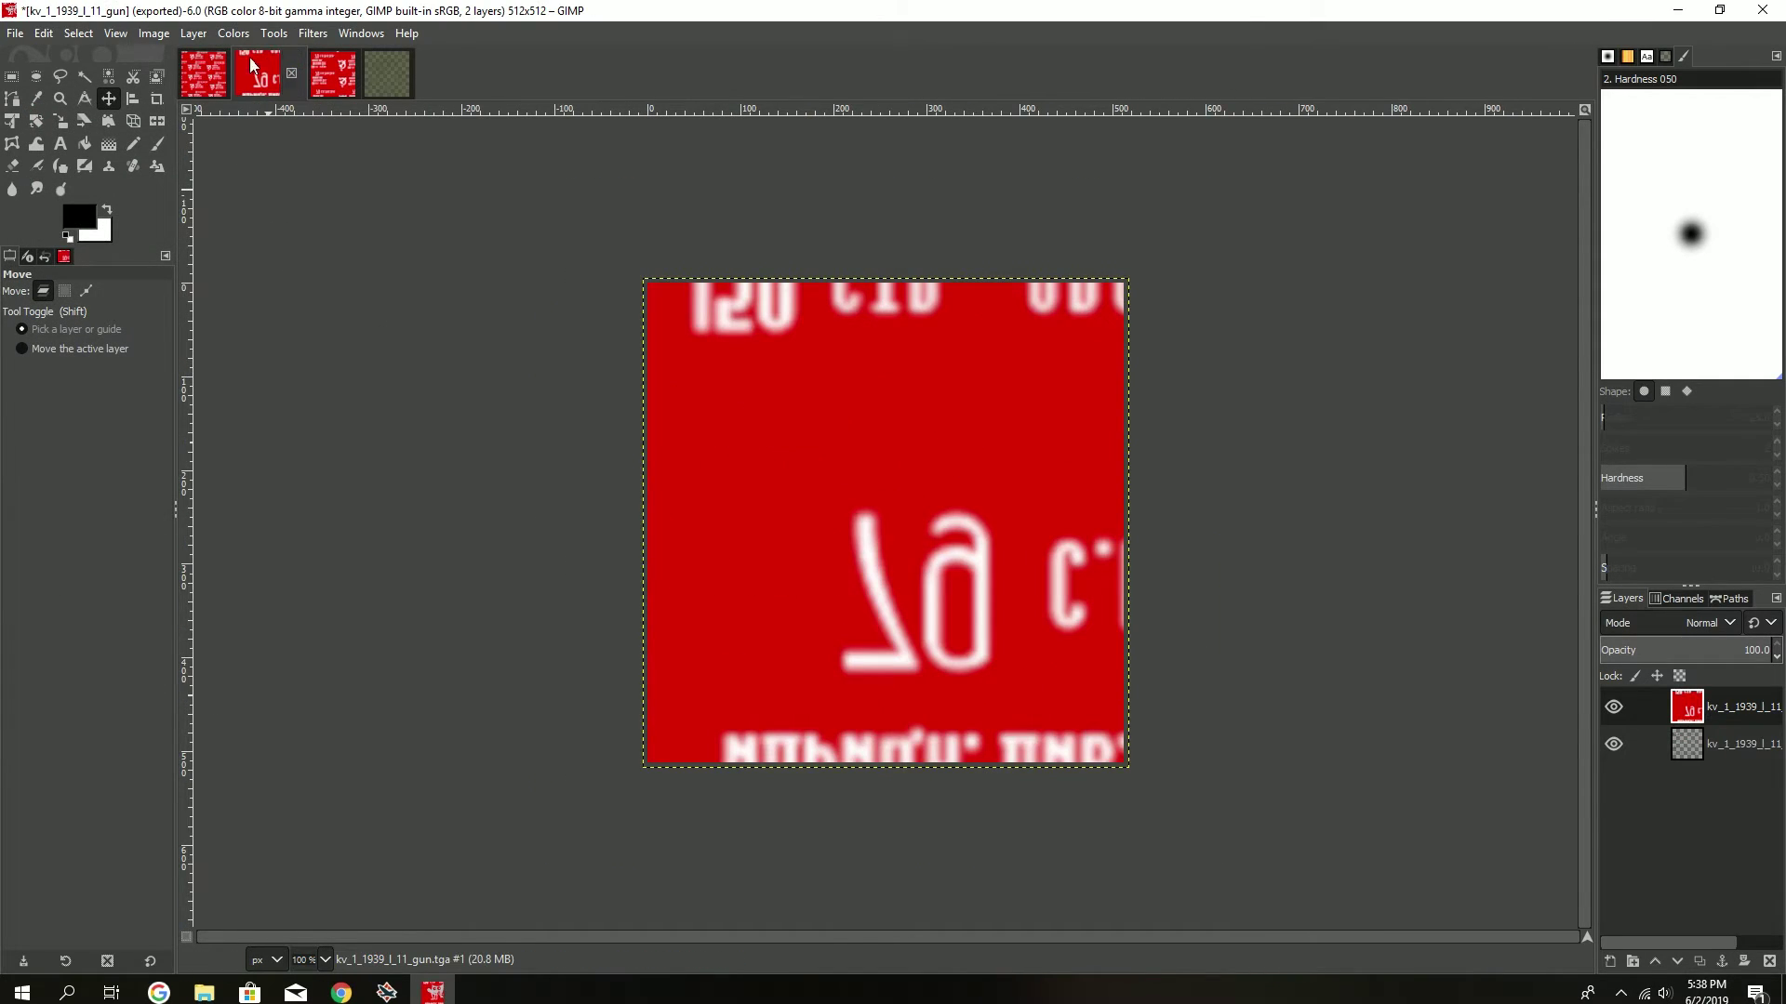
pyautogui.click(13, 35)
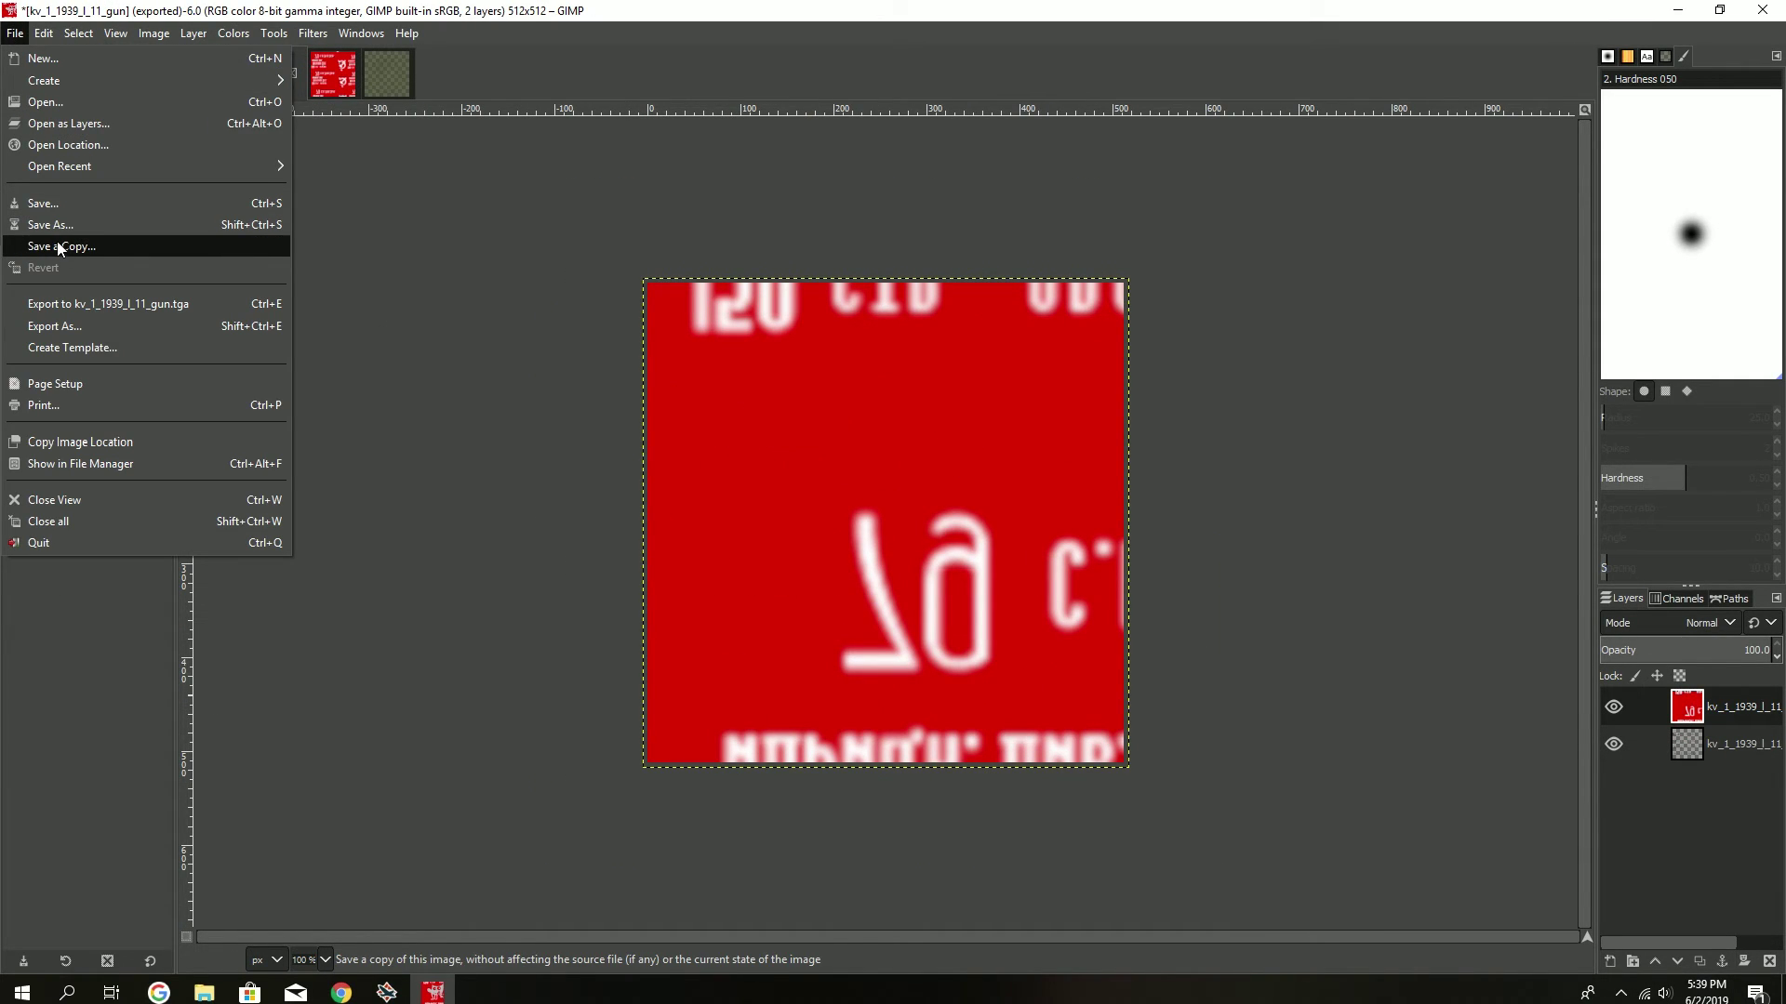
pyautogui.click(59, 205)
pyautogui.click(730, 746)
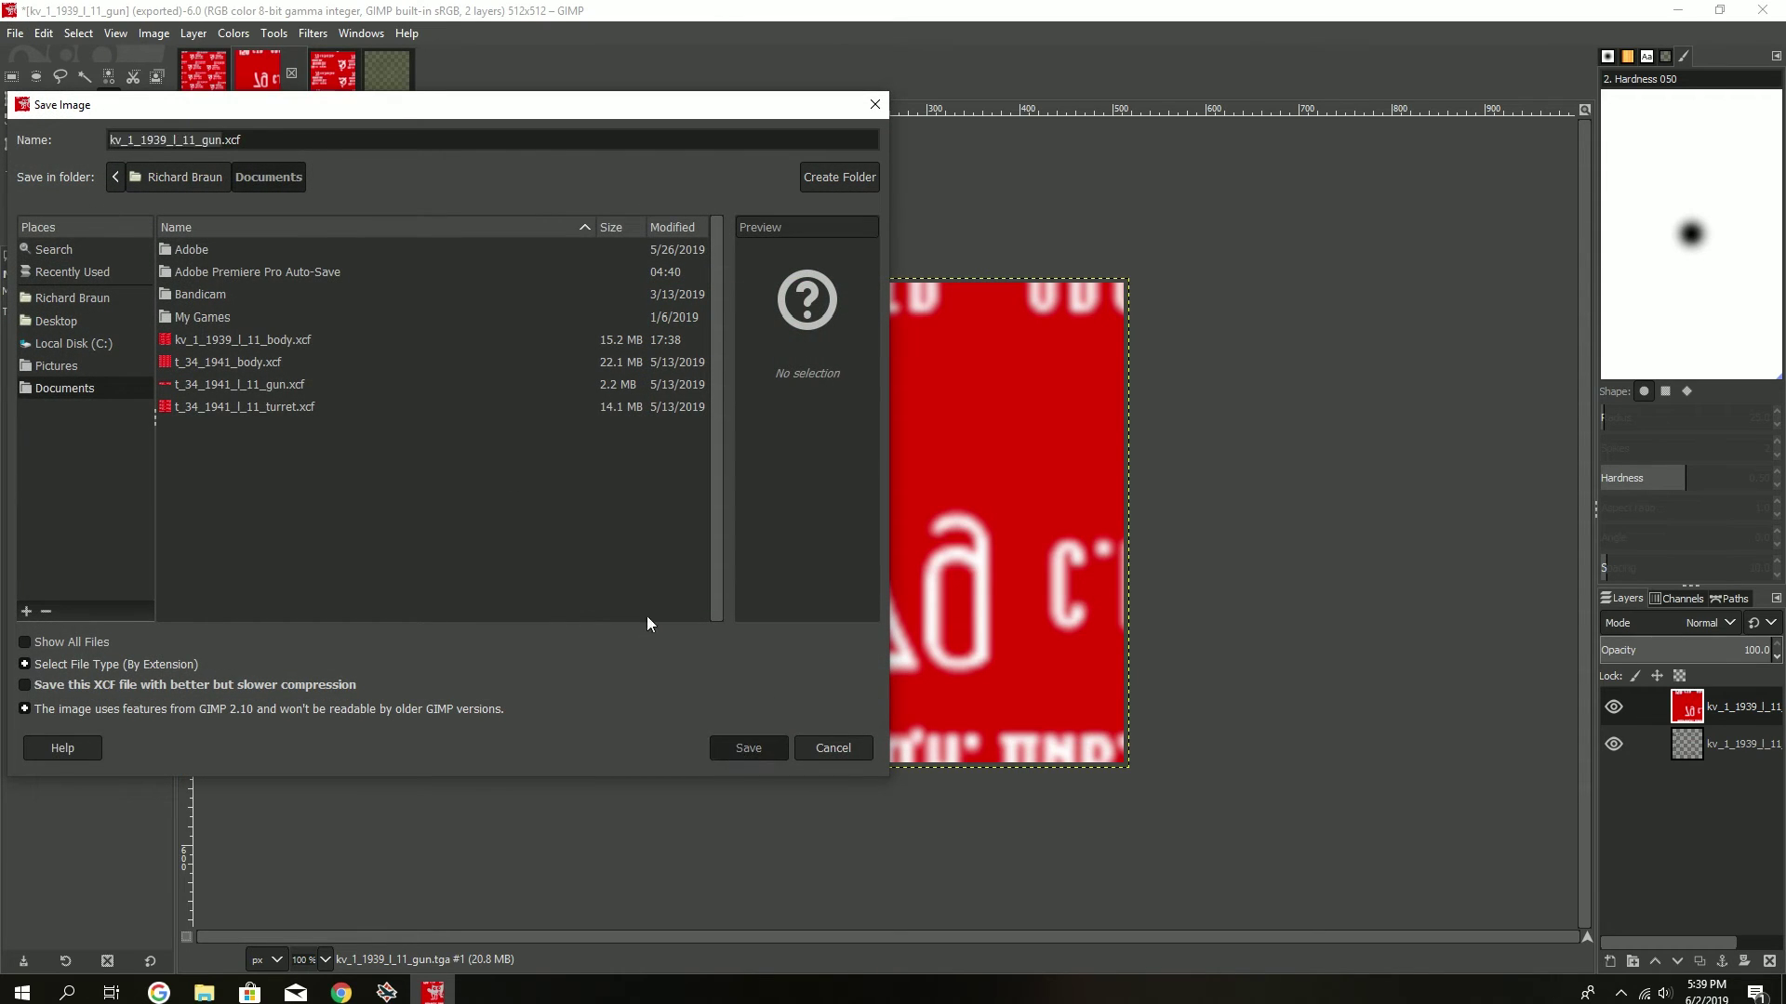
# - Save the turret image as an XCF in Documents
pyautogui.click(214, 61)
pyautogui.click(13, 35)
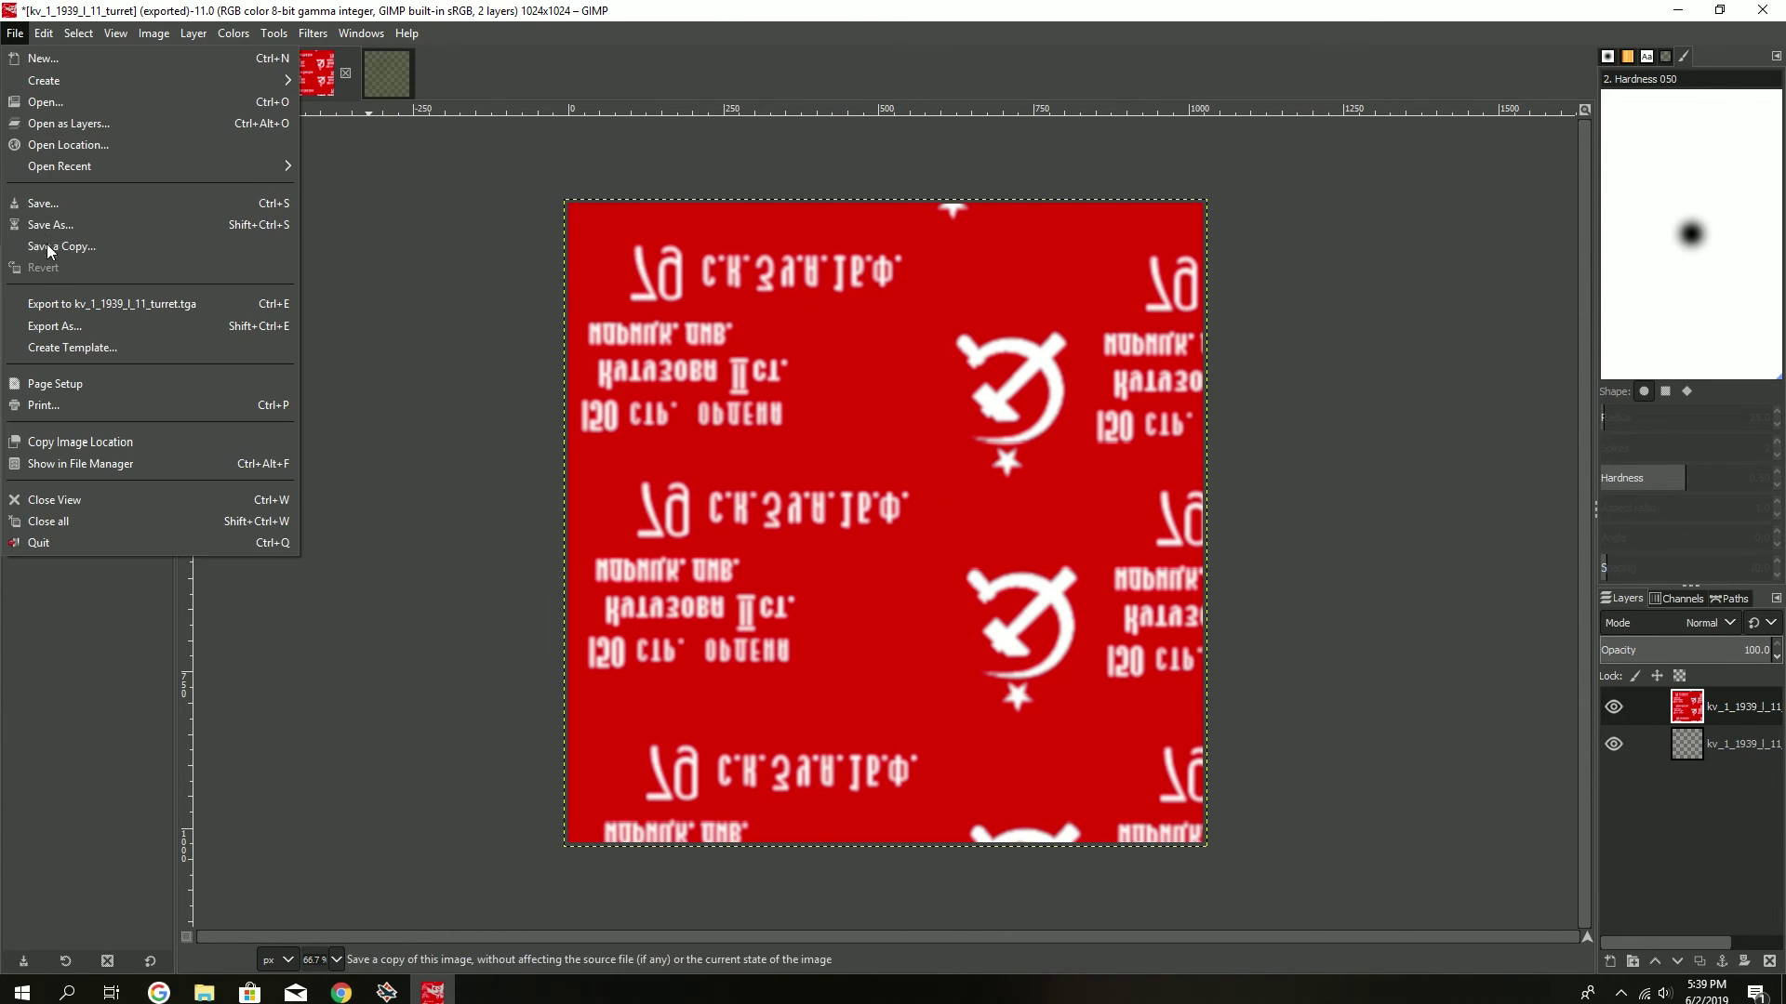
pyautogui.click(42, 204)
pyautogui.click(748, 748)
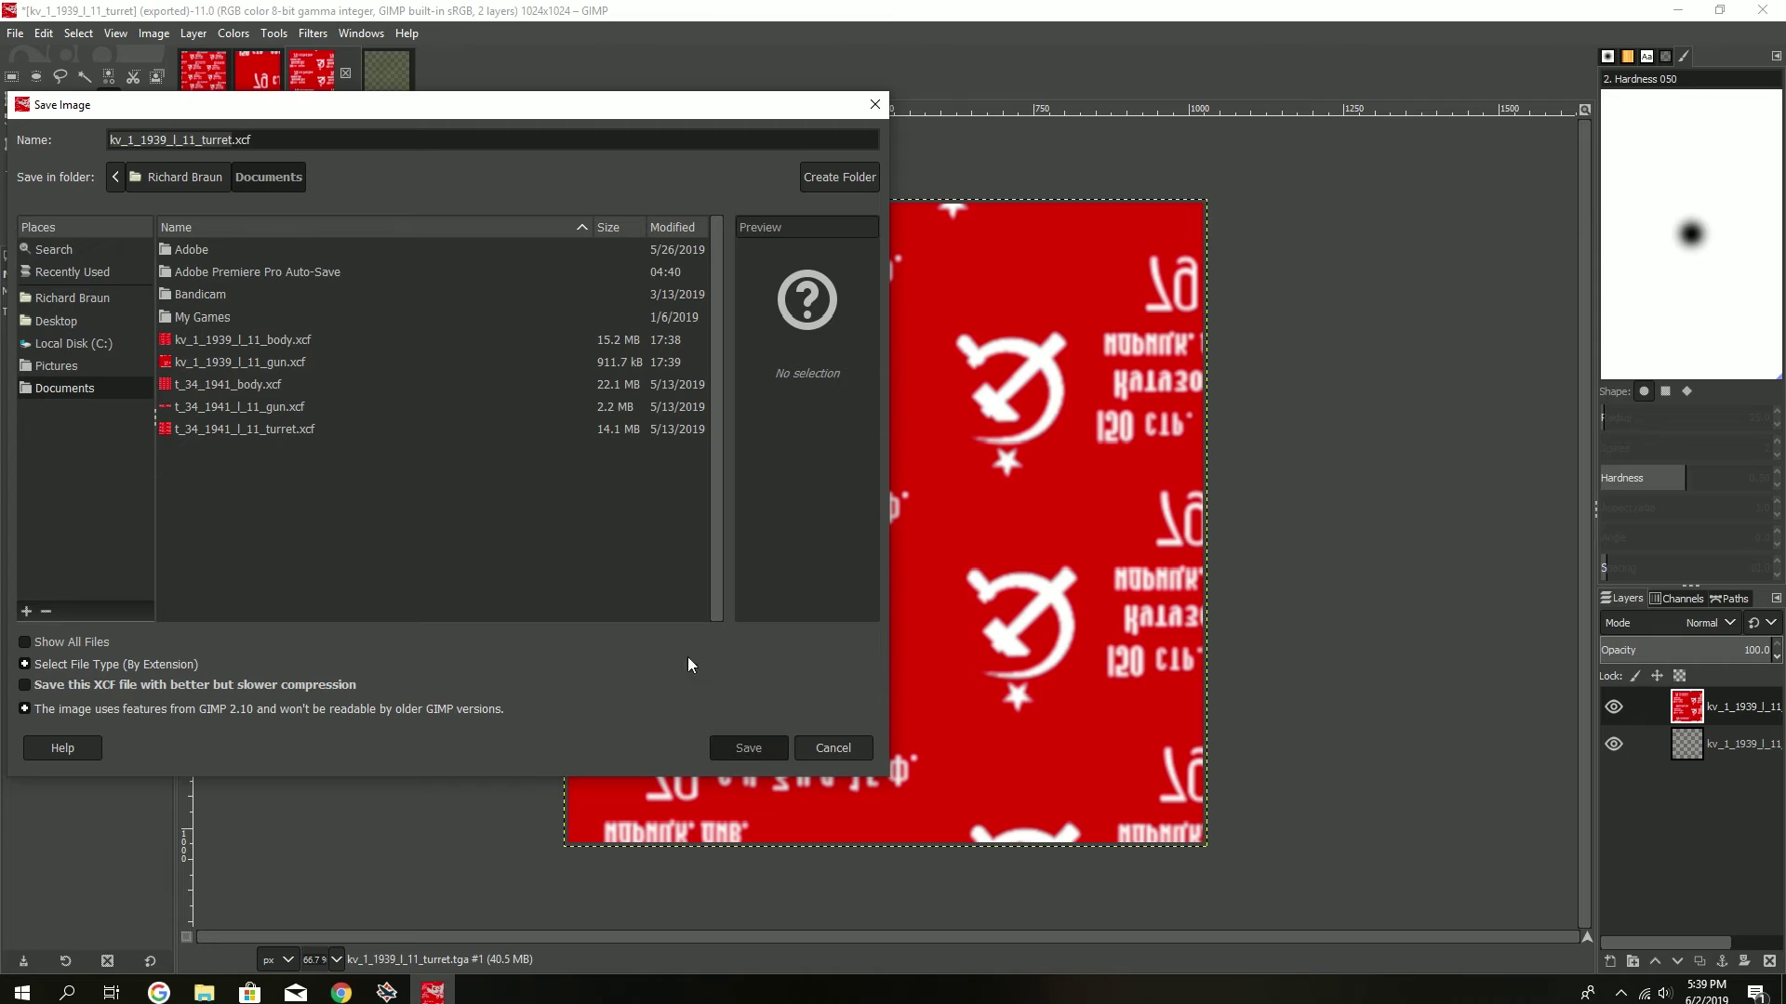
# - Save the ussr_camo_green image as an XCF in Documents
pyautogui.click(372, 67)
pyautogui.click(16, 34)
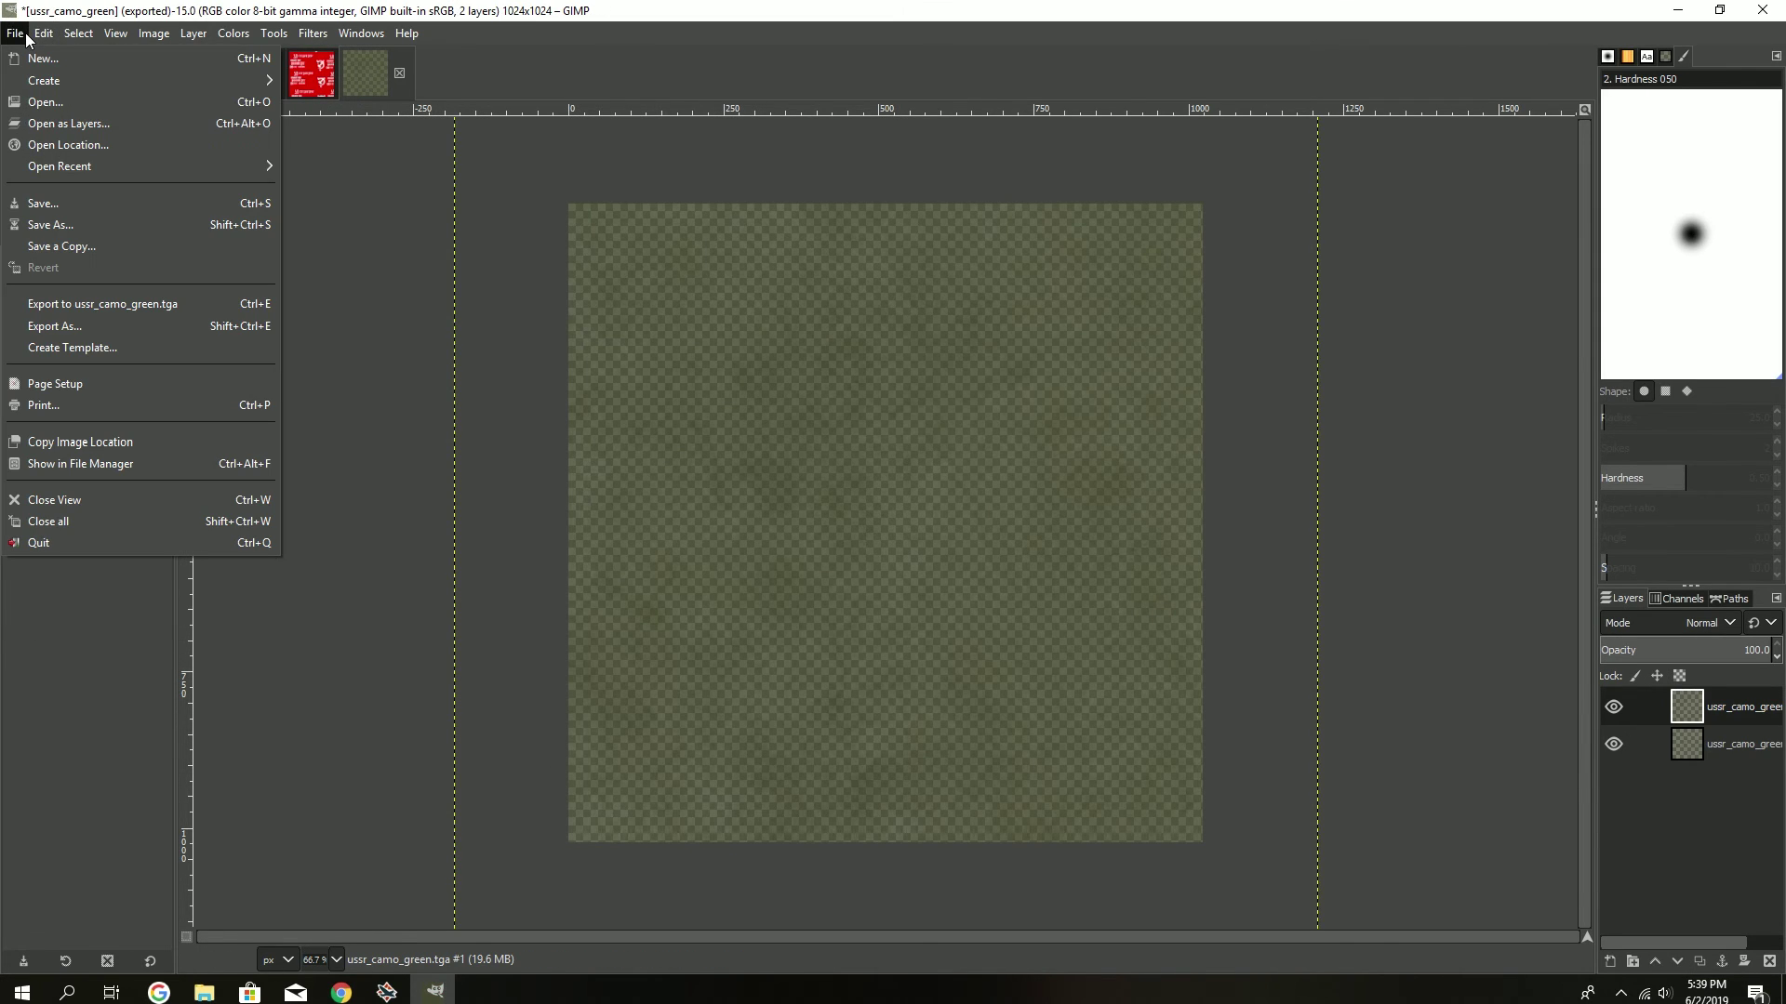
pyautogui.click(42, 203)
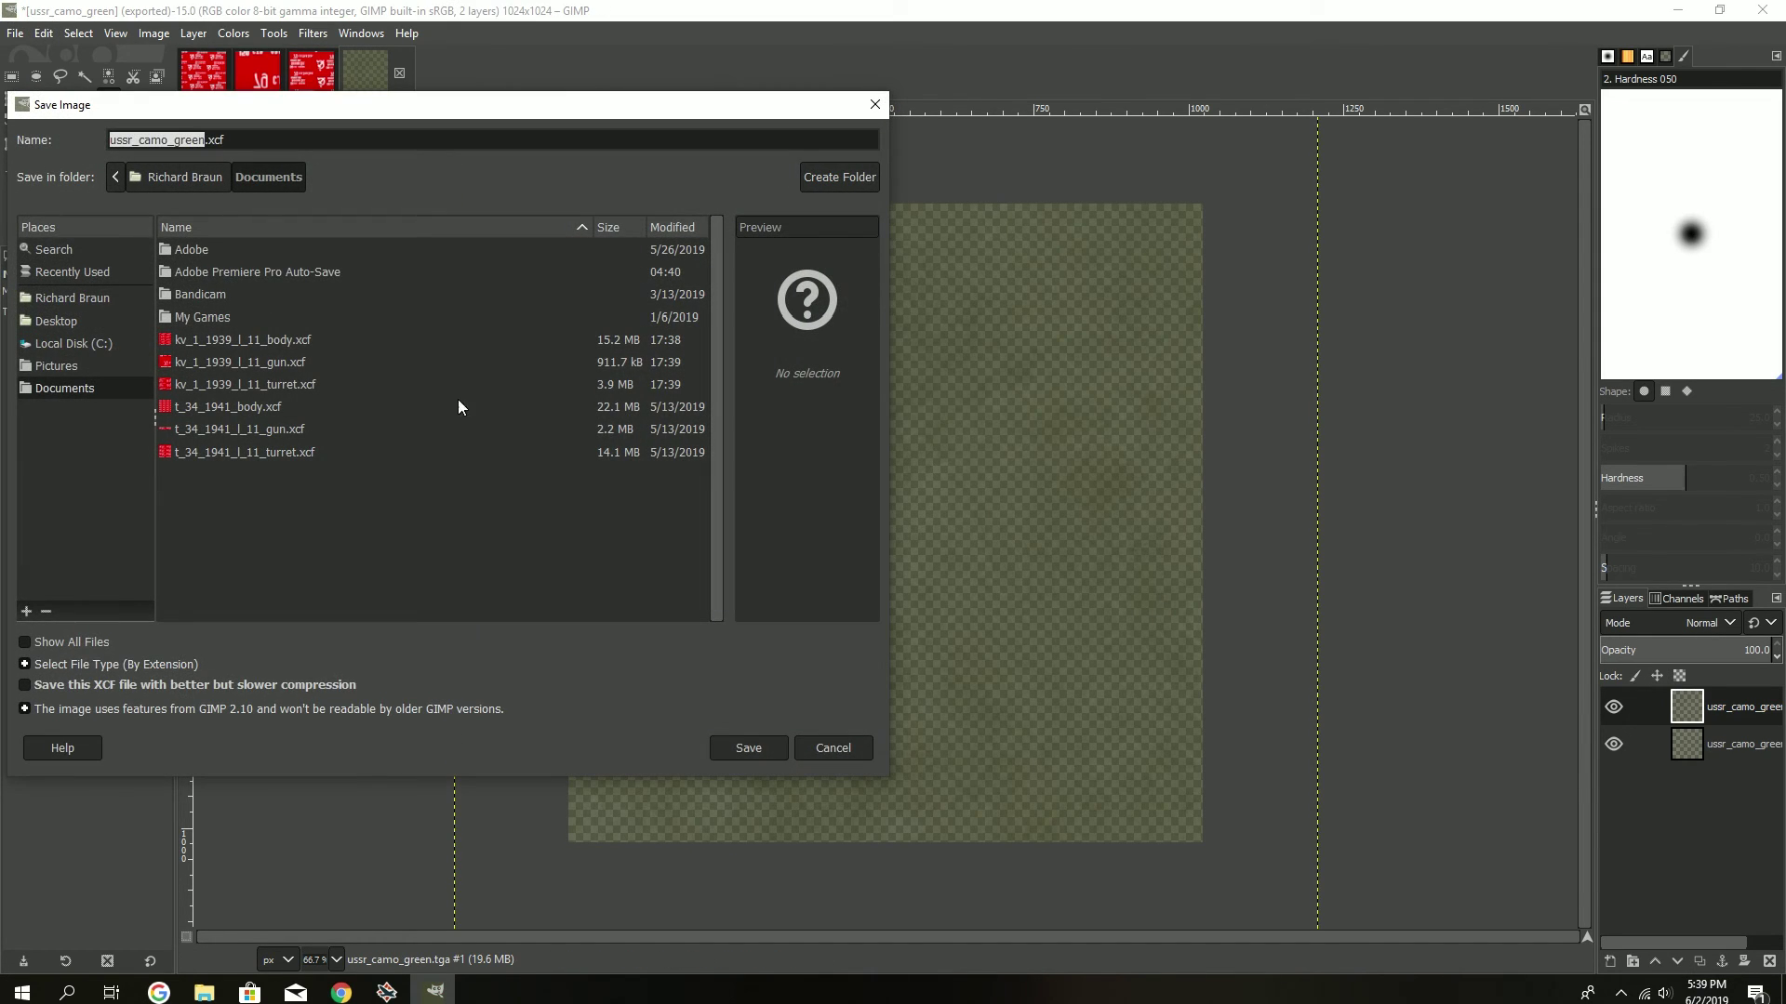
pyautogui.click(722, 746)
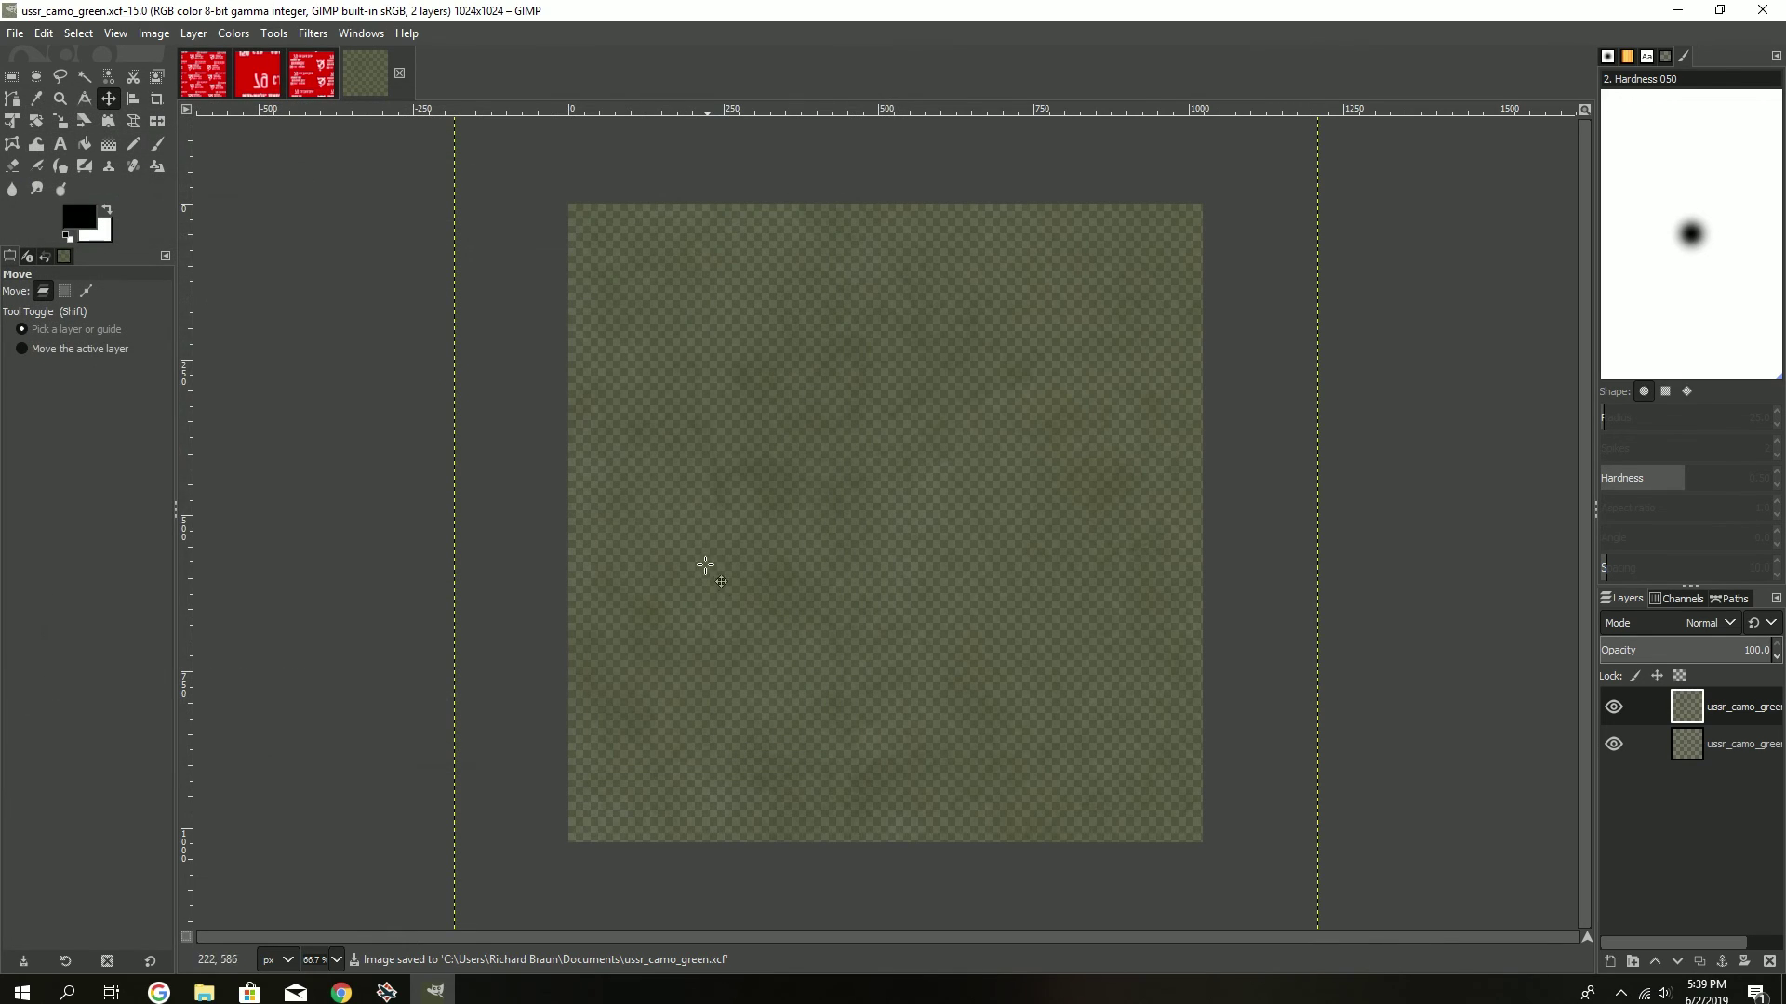